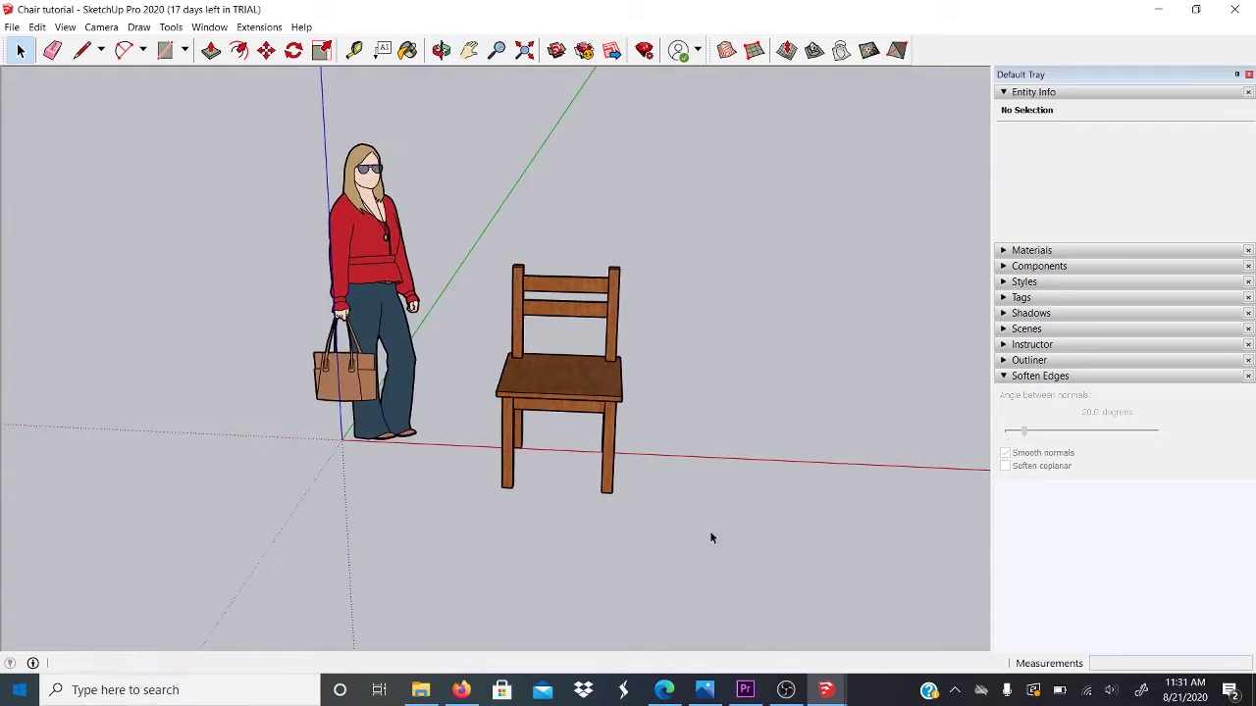
Inspect the finished chair group beside the scale figure from several angles
key(space)
drag(484, 236, 662, 518)
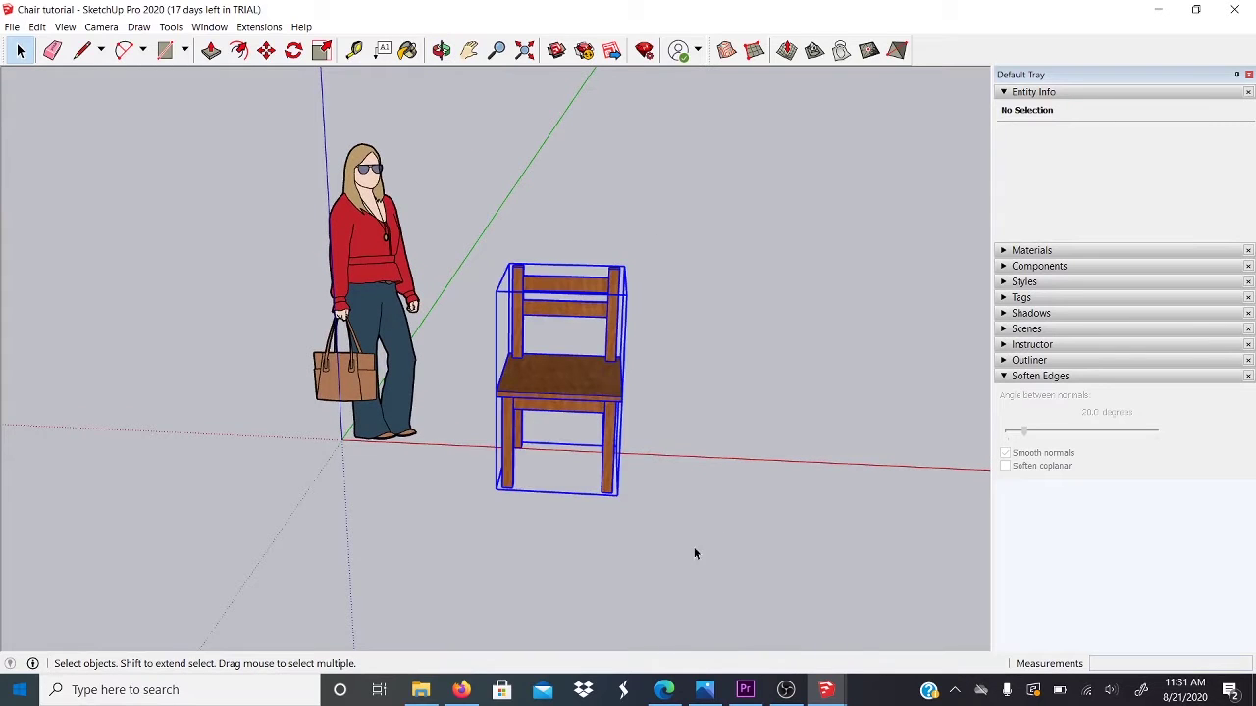
middle_drag(696, 553, 629, 563)
click(647, 546)
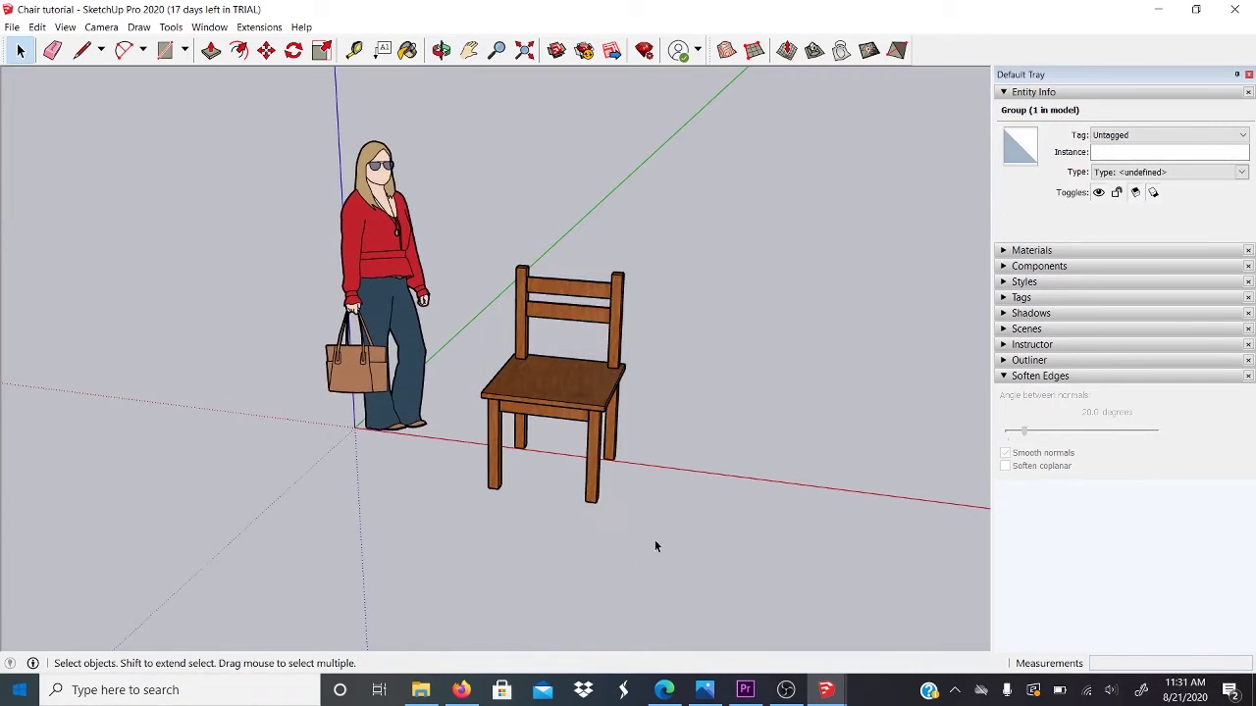
middle_drag(637, 433, 686, 509)
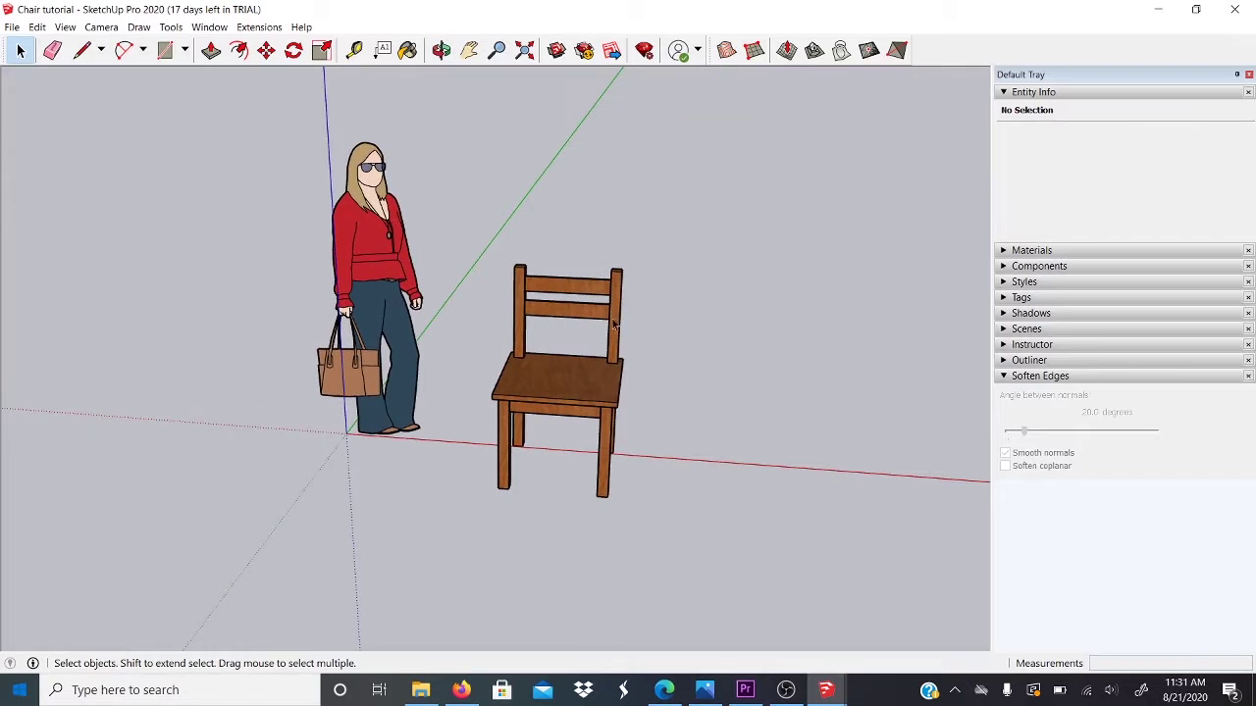
scroll(687, 465, up, 2)
middle_drag(686, 462, 642, 413)
middle_drag(659, 480, 665, 423)
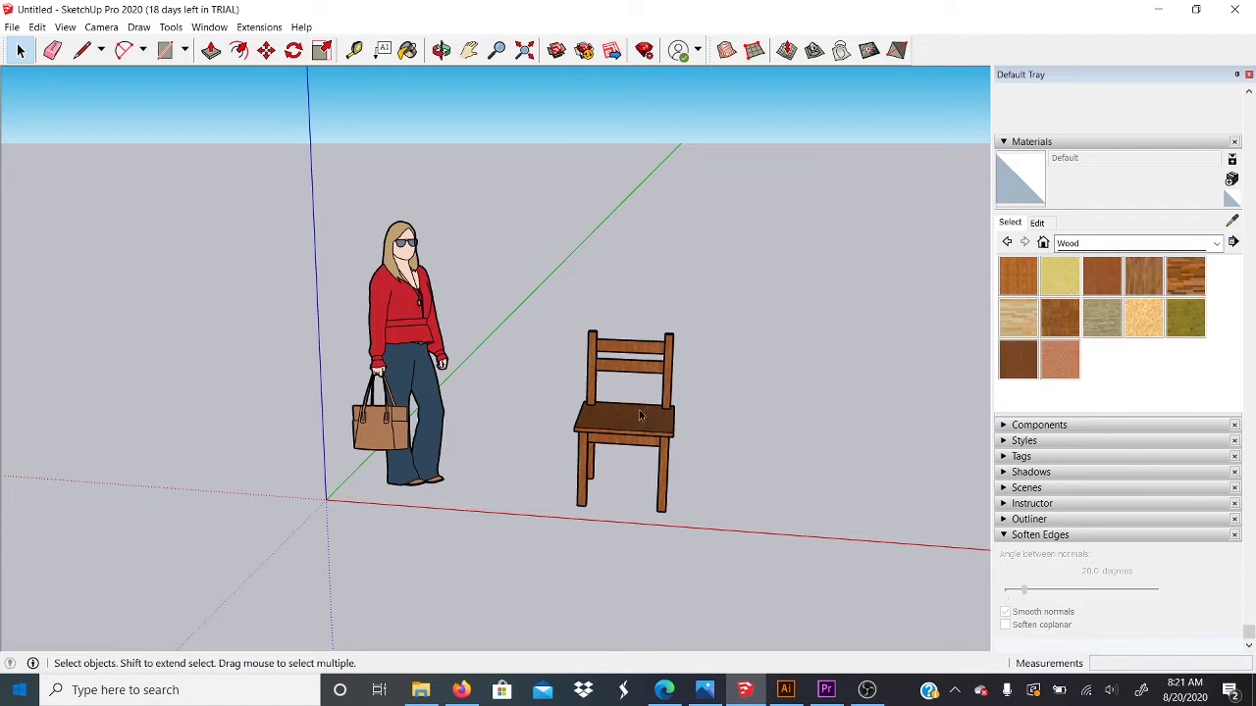
Examine the chair's backrest slats and back posts up close, and view the whole chair from above
scroll(588, 389, up, 5)
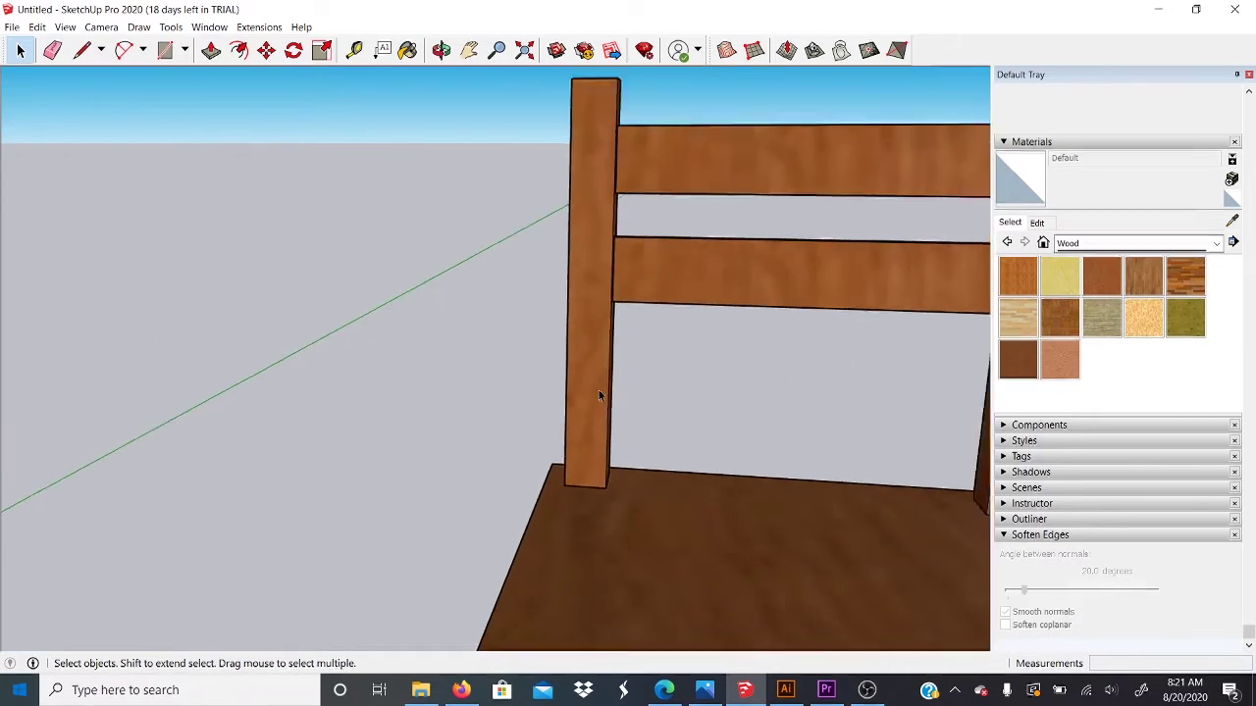
scroll(597, 393, down, 4)
scroll(601, 395, down, 1)
scroll(607, 378, up, 5)
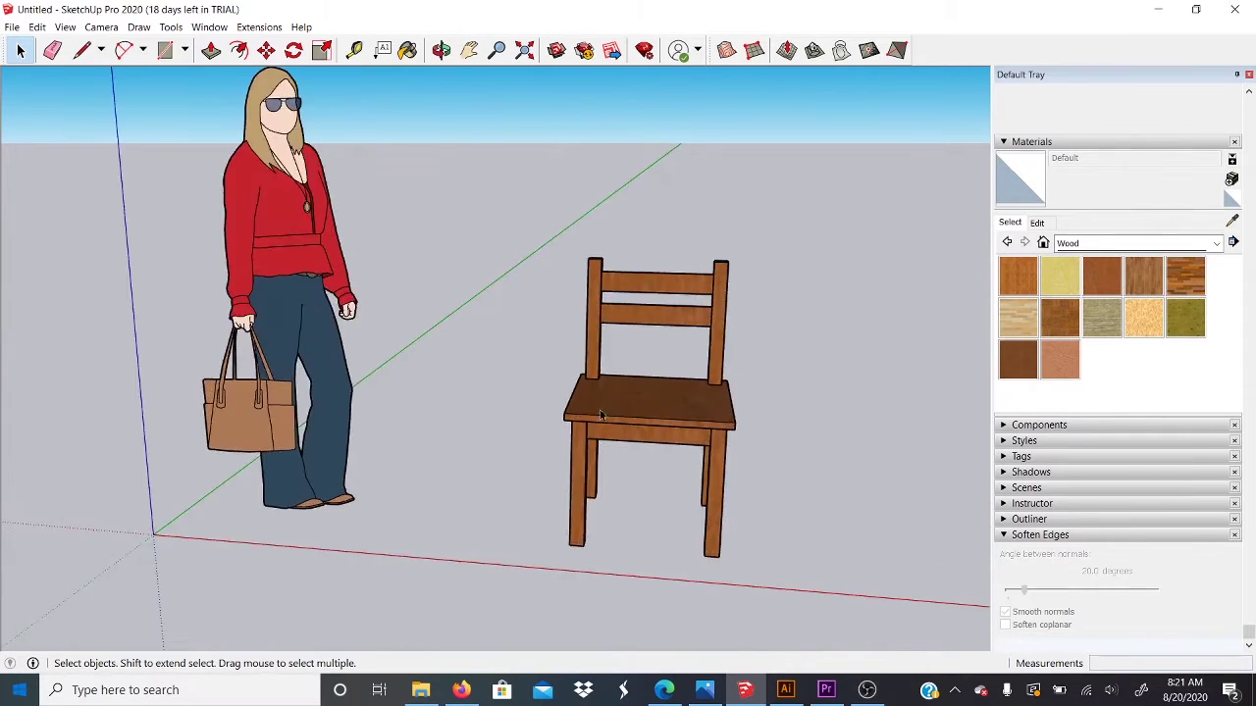
scroll(608, 359, down, 5)
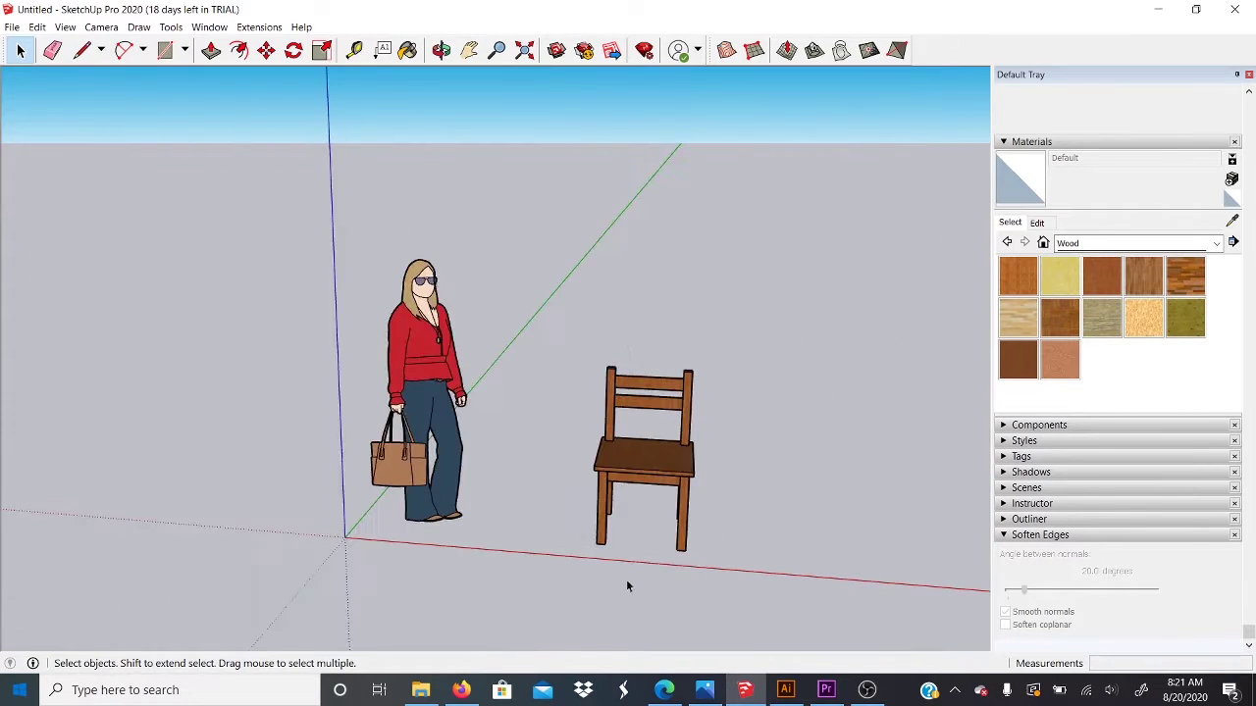
scroll(626, 579, up, 3)
mouse_move(820, 364)
middle_down()
mouse_move(362, 422)
mouse_move(255, 269)
mouse_move(415, 128)
mouse_move(742, 157)
mouse_move(786, 323)
mouse_move(874, 477)
middle_up()
scroll(875, 477, down, 5)
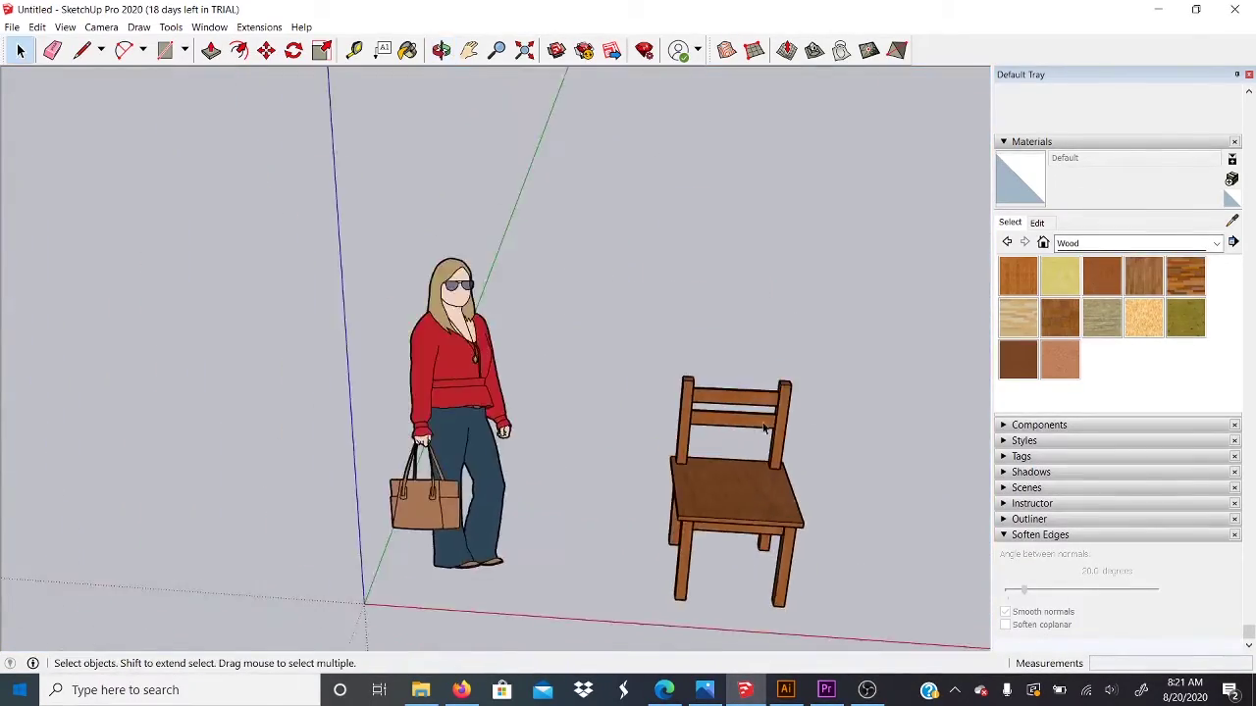
mouse_move(738, 165)
middle_down()
mouse_move(603, 157)
mouse_move(344, 174)
mouse_move(617, 193)
mouse_move(227, 314)
mouse_move(634, 194)
mouse_move(676, 249)
mouse_move(415, 213)
mouse_move(185, 217)
mouse_move(664, 226)
mouse_move(628, 138)
middle_up()
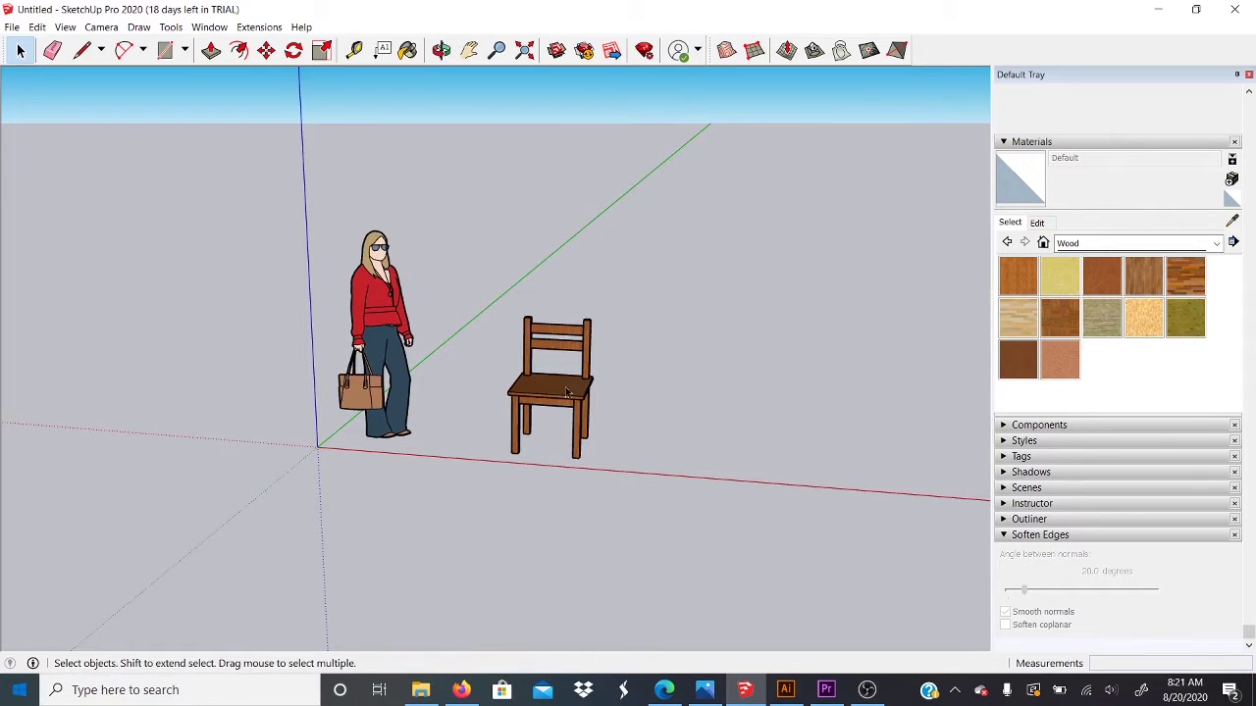
Zoom in and out on the chair's seat to examine its surface and front apron
scroll(548, 397, up, 5)
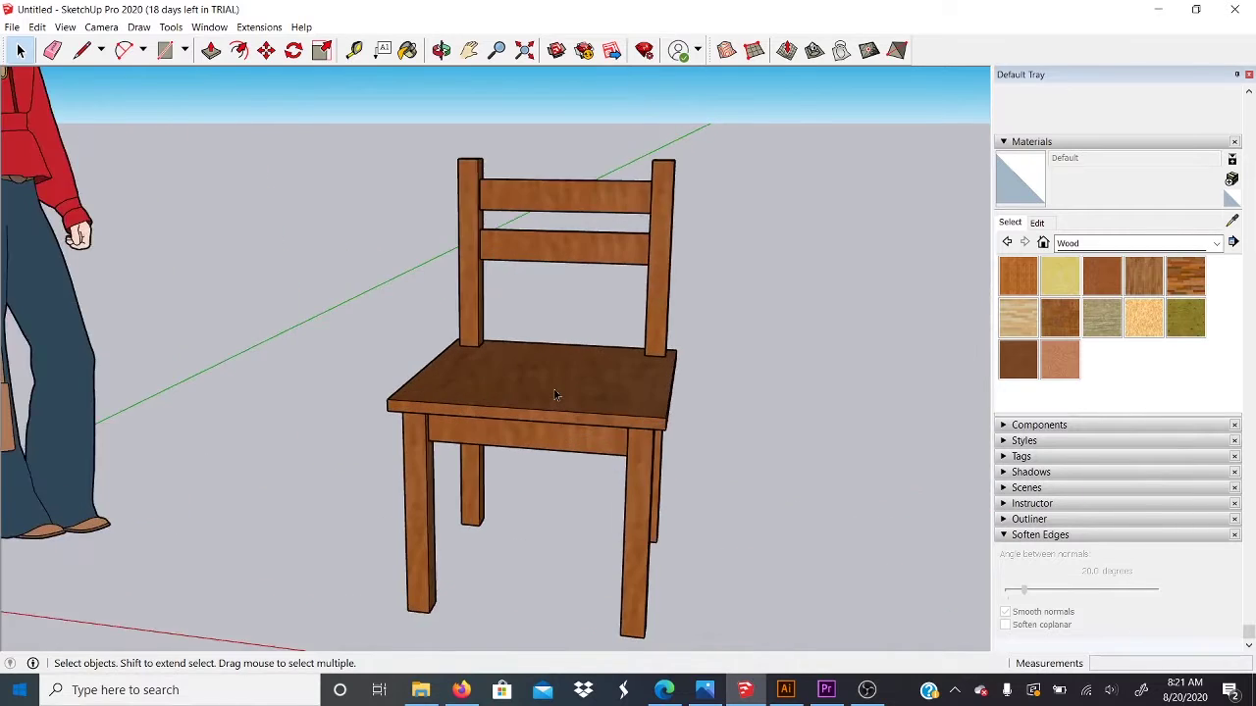
scroll(555, 396, down, 4)
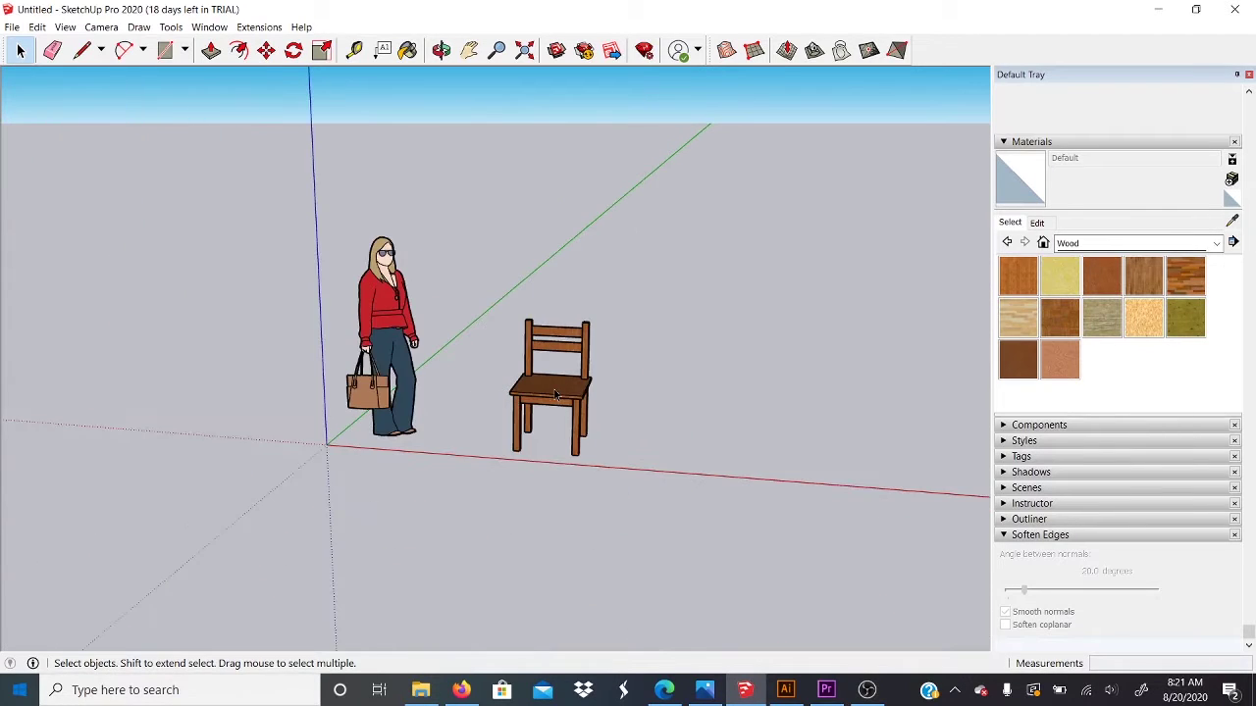
scroll(550, 404, up, 4)
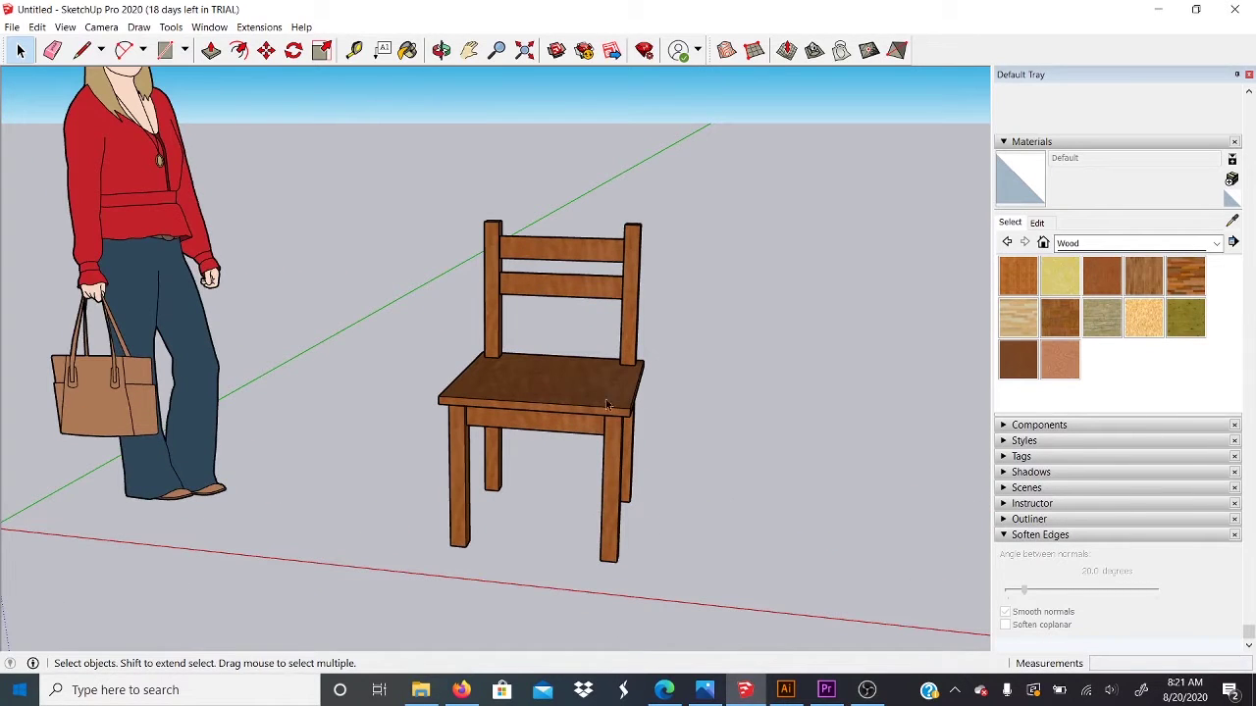
scroll(555, 407, up, 4)
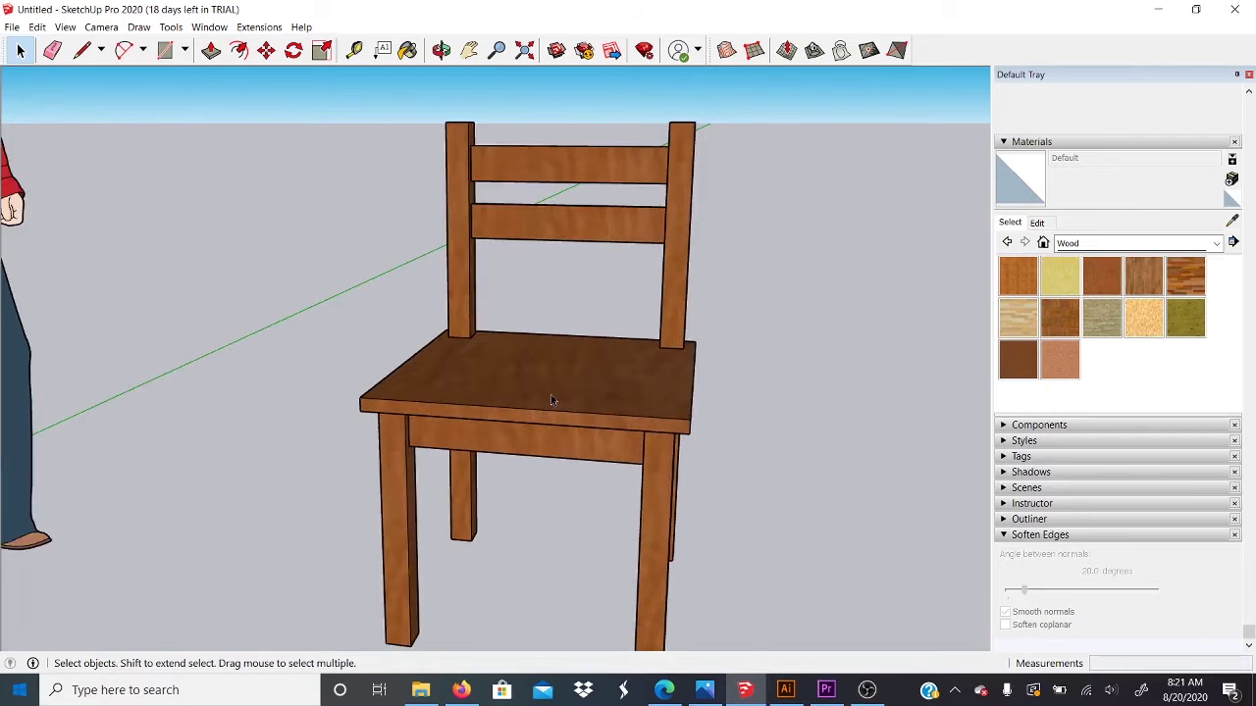
scroll(550, 394, down, 5)
scroll(550, 393, up, 6)
scroll(550, 392, down, 6)
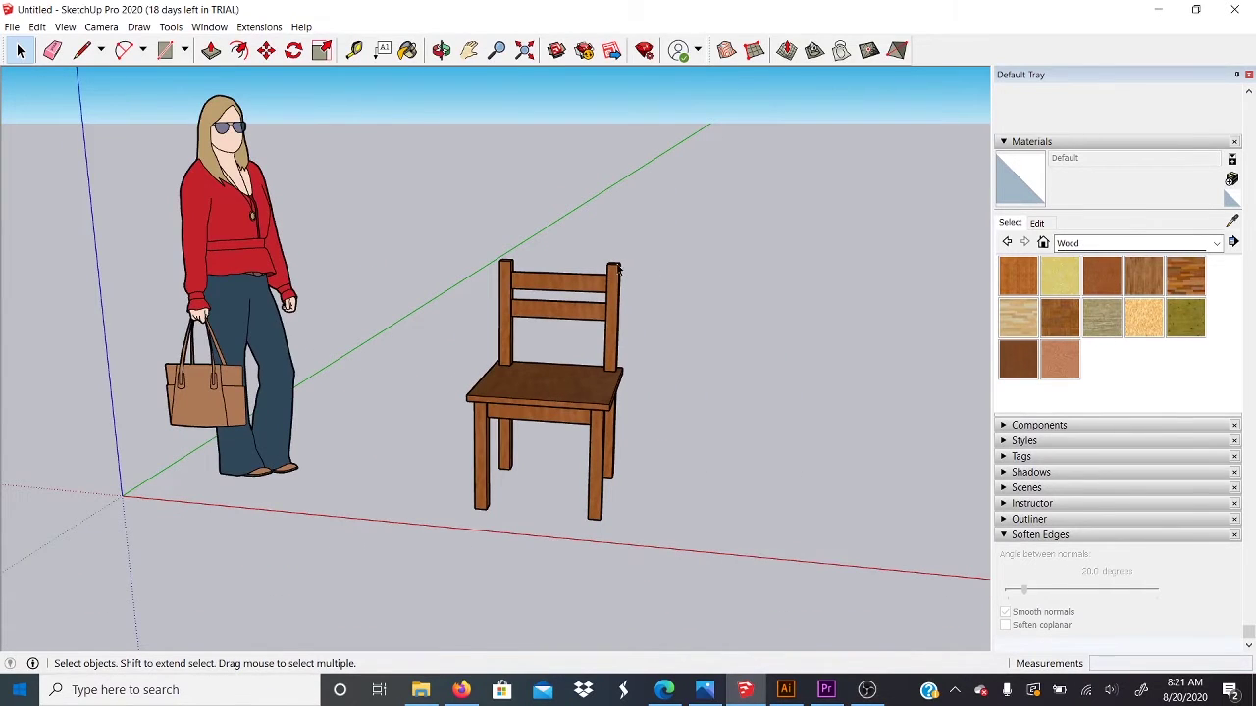
Examine the top end of the chair's back post and its joint with the upper slat at close range
scroll(618, 269, up, 7)
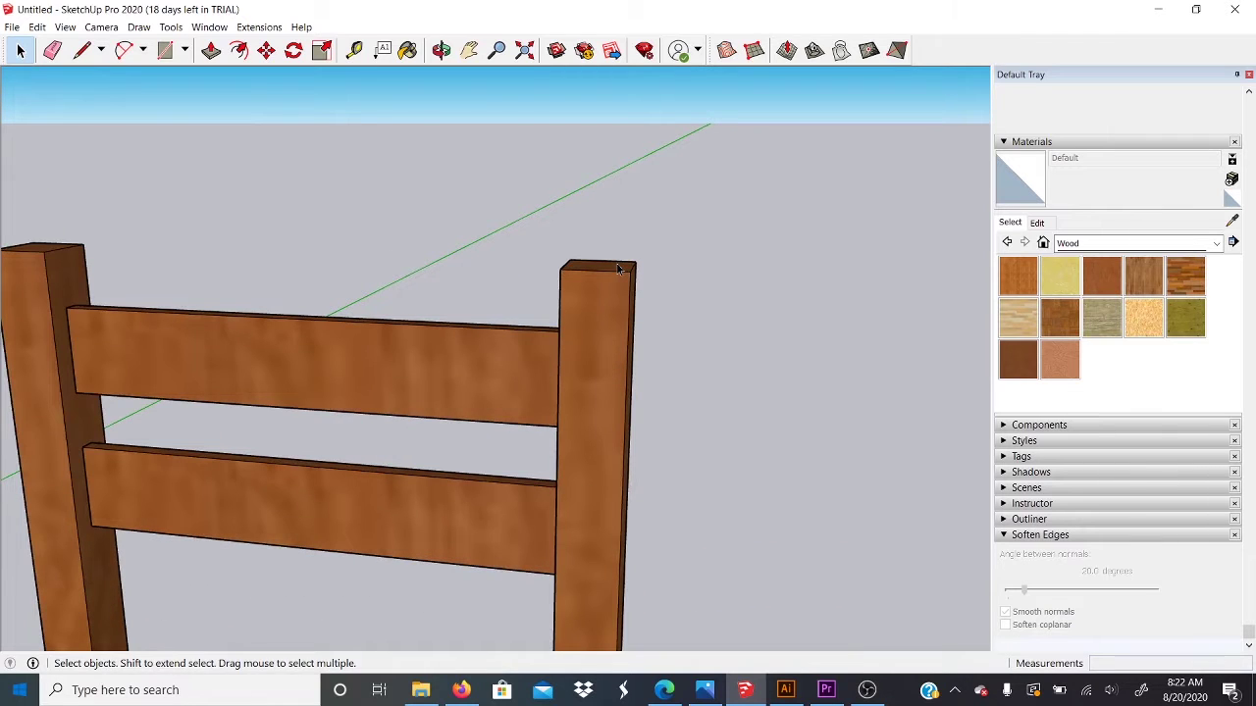
scroll(629, 271, down, 5)
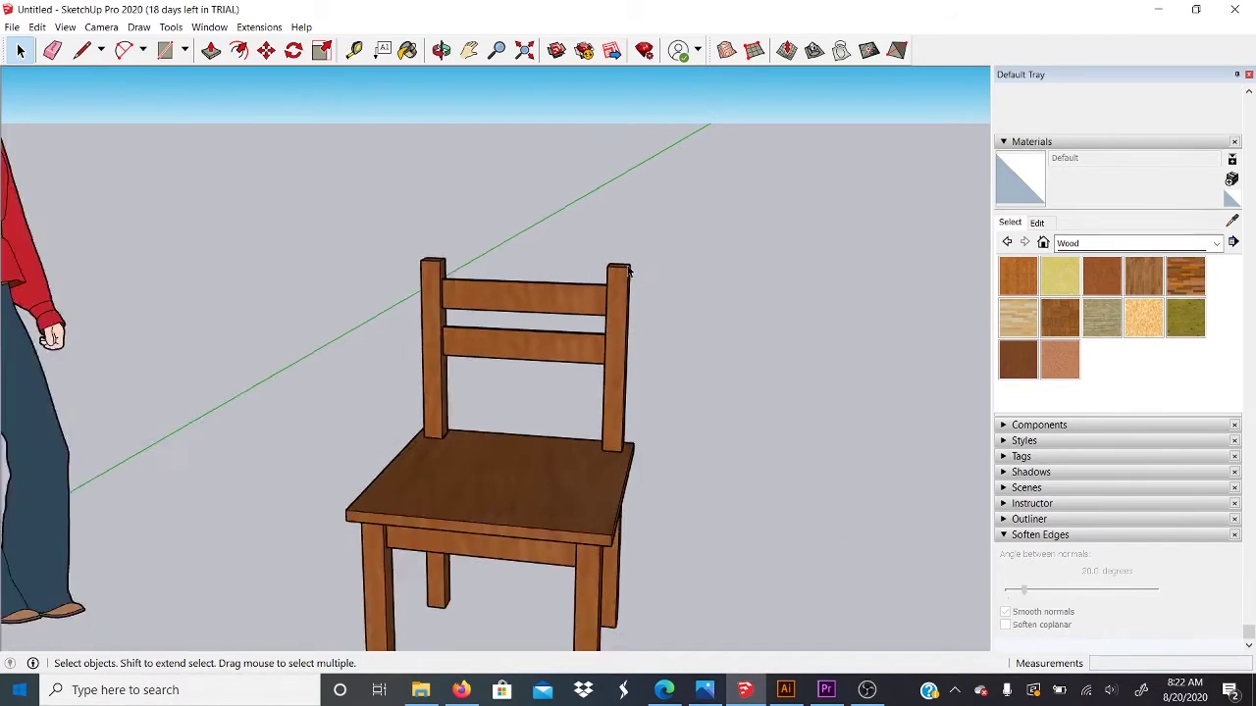
scroll(629, 271, up, 6)
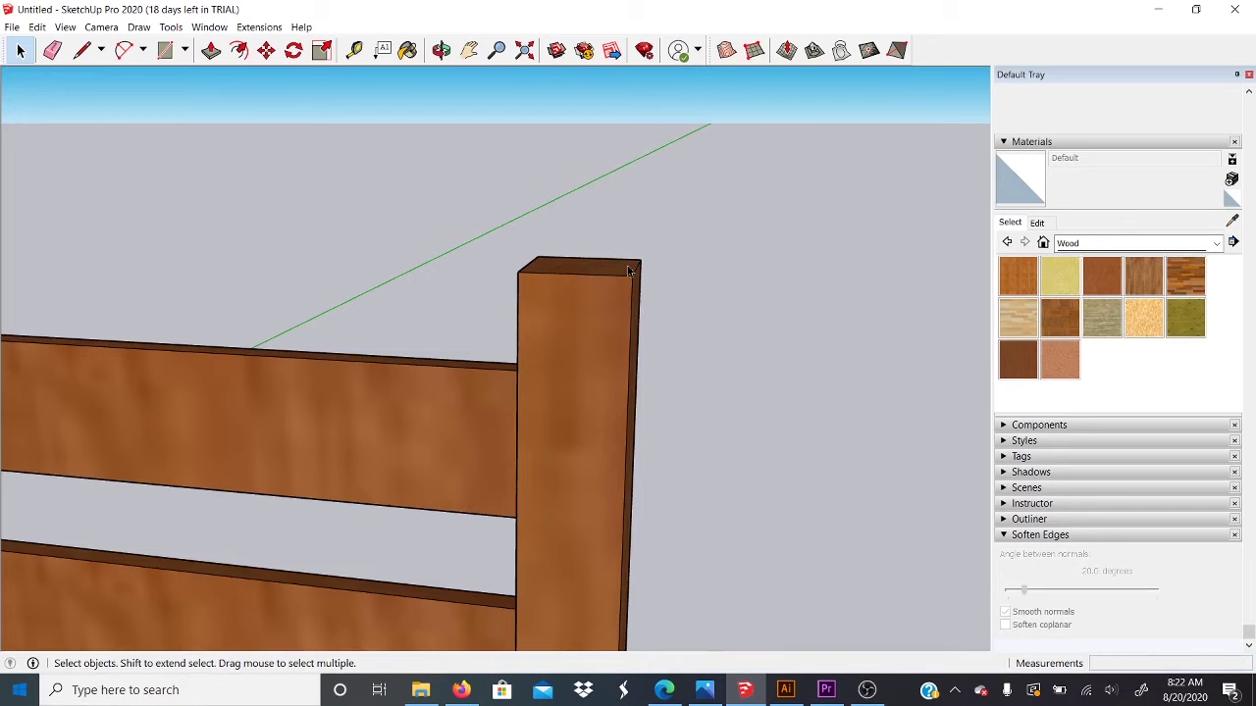
scroll(901, 124, down, 5)
scroll(431, 279, down, 3)
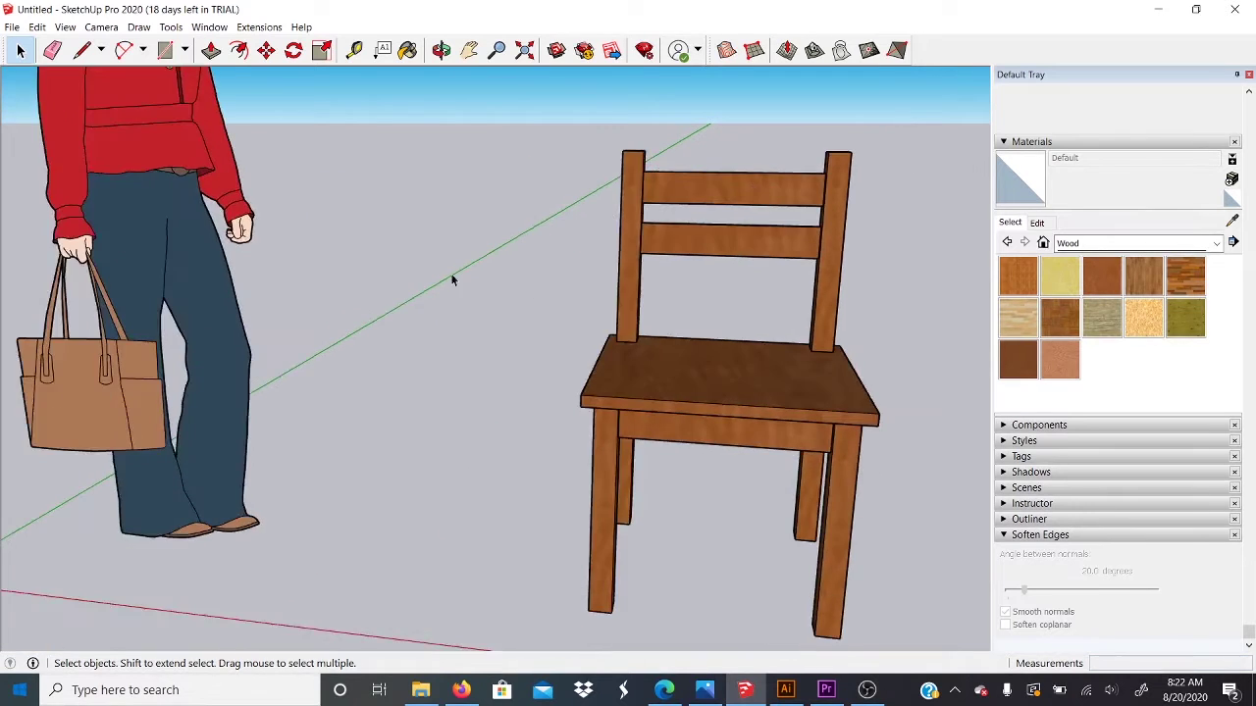
scroll(410, 284, down, 2)
scroll(493, 310, up, 4)
Orbit around the chair to examine its seat, backrest and legs from above, the front and the sides
middle_drag(493, 310, 589, 454)
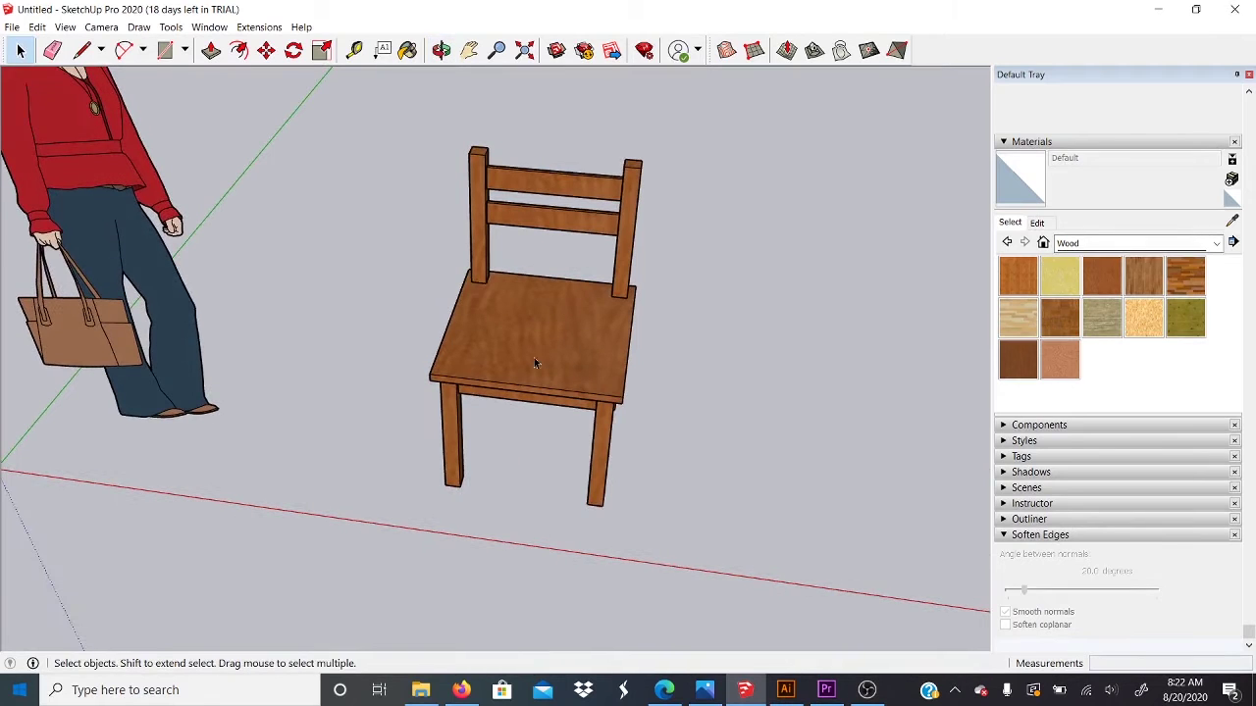
scroll(593, 417, down, 3)
scroll(584, 378, up, 5)
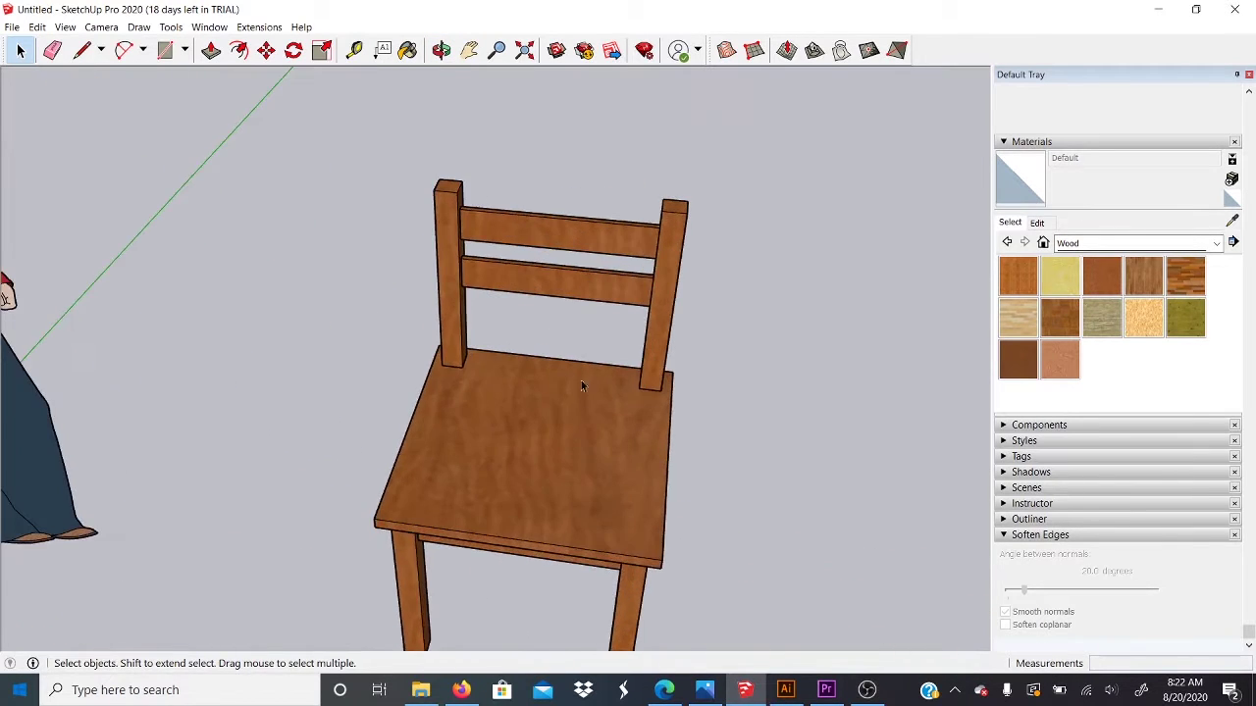
mouse_move(581, 380)
middle_down()
mouse_move(576, 274)
mouse_move(617, 261)
mouse_move(611, 316)
mouse_move(573, 373)
middle_up()
scroll(617, 261, down, 3)
scroll(617, 262, up, 5)
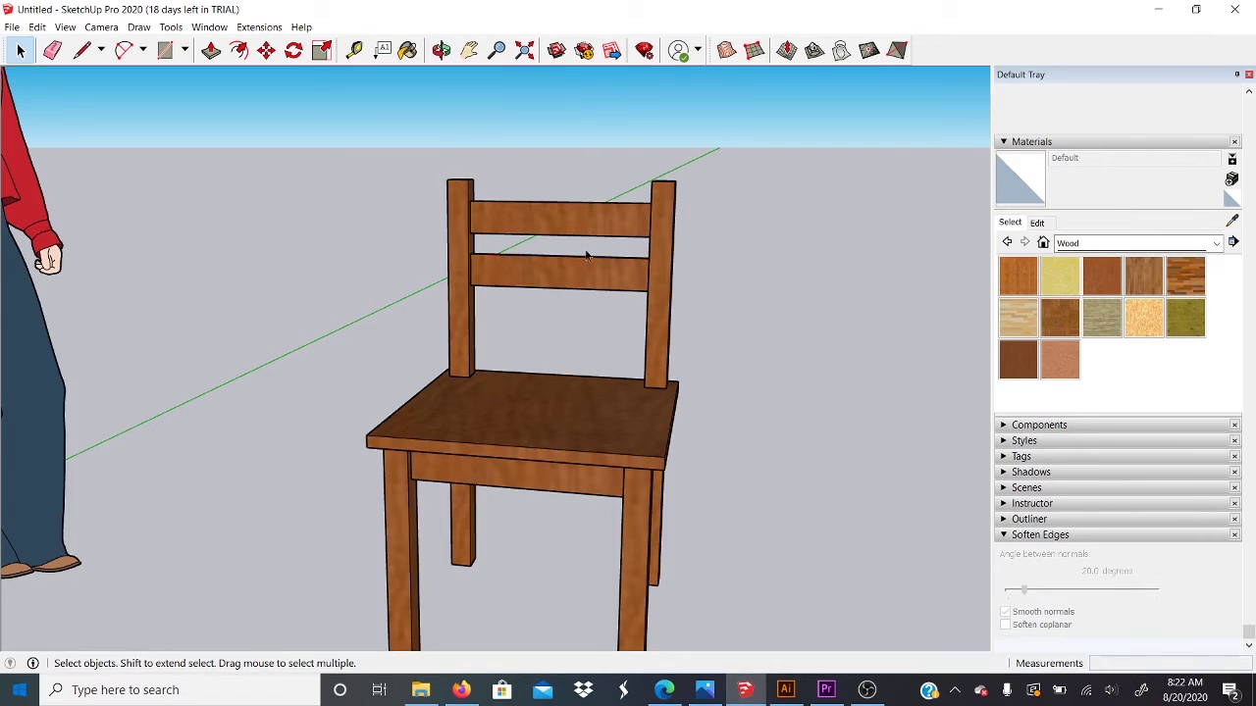
key(o)
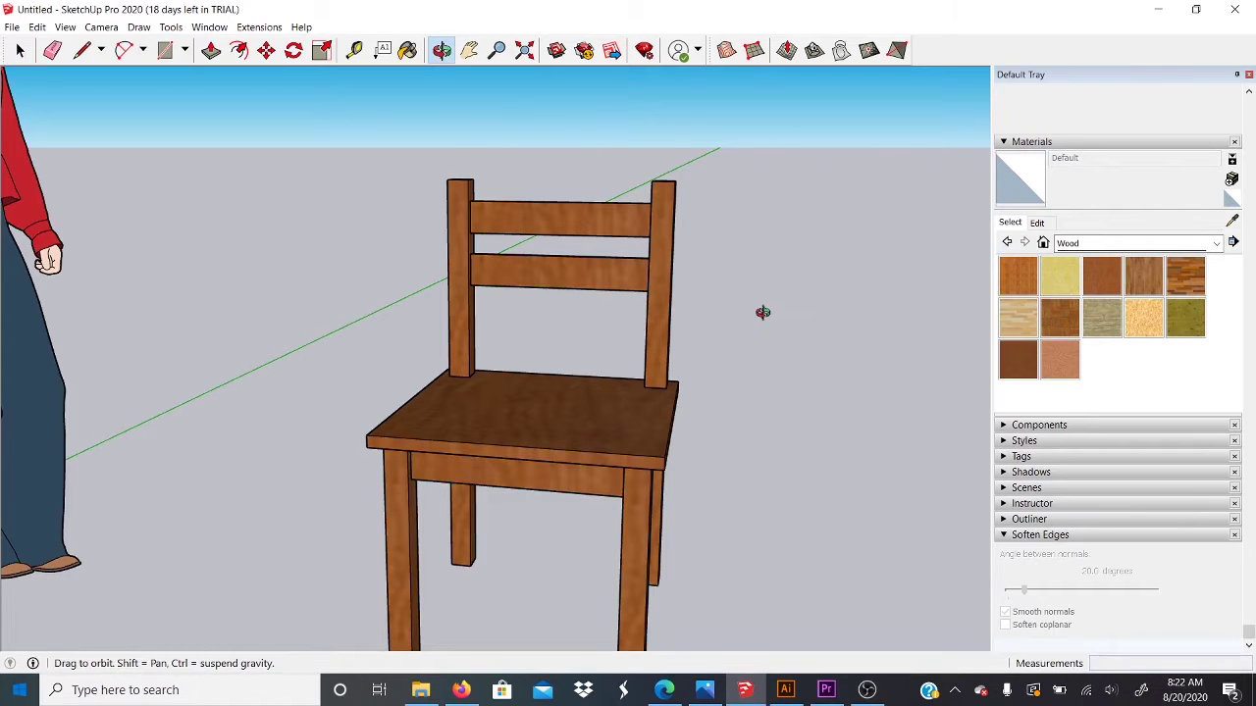
drag(763, 312, 398, 405)
key(space)
middle_drag(397, 406, 770, 380)
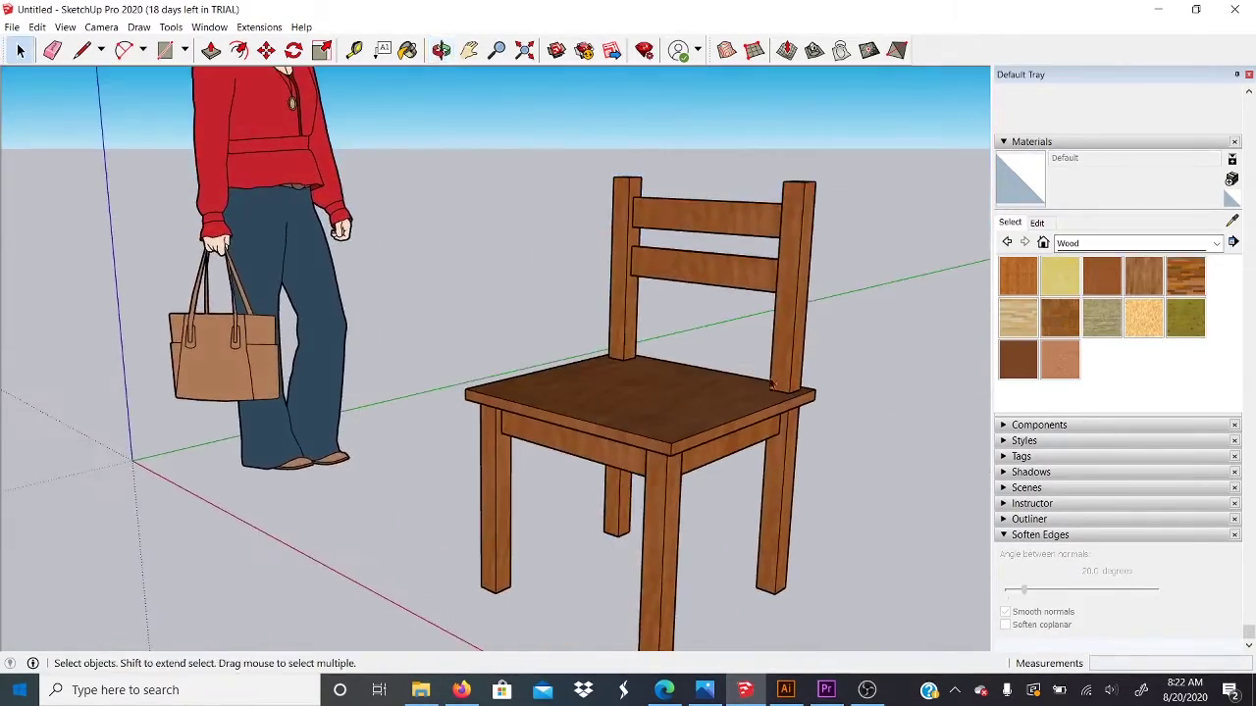
middle_drag(733, 340, 978, 367)
scroll(640, 285, down, 4)
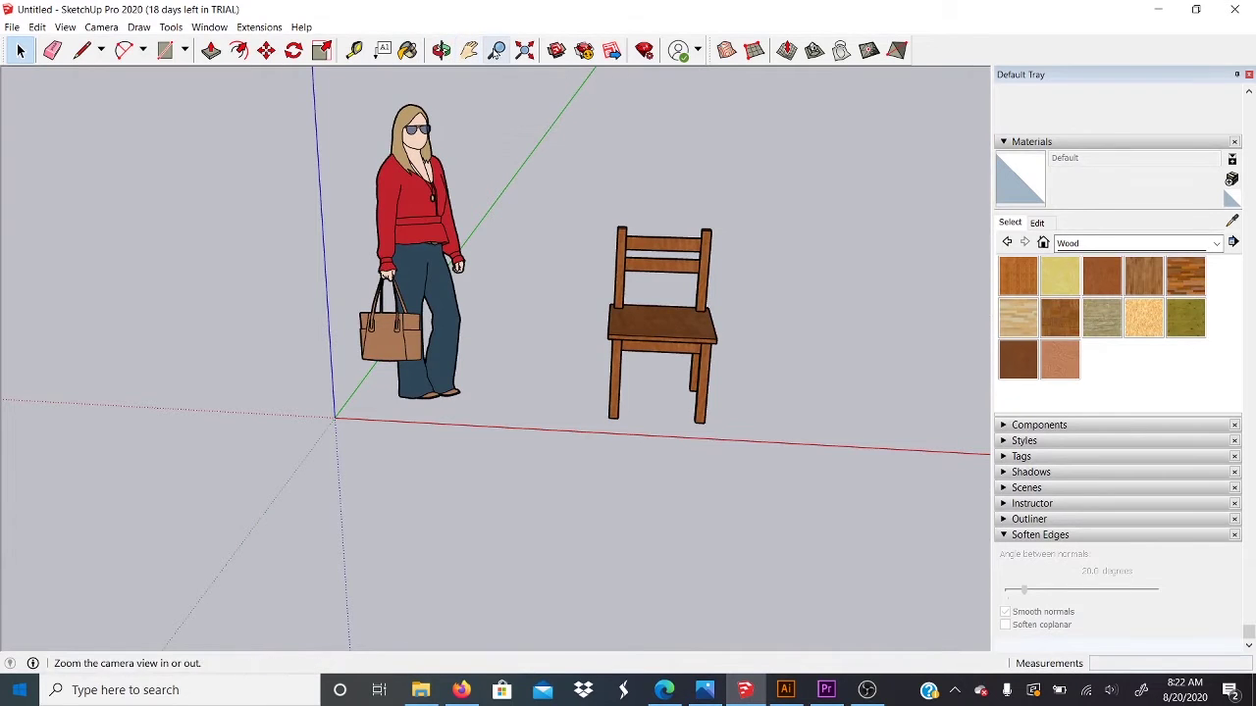
Pan the view sideways across the chair and the scale figure to look over the scene
click(479, 52)
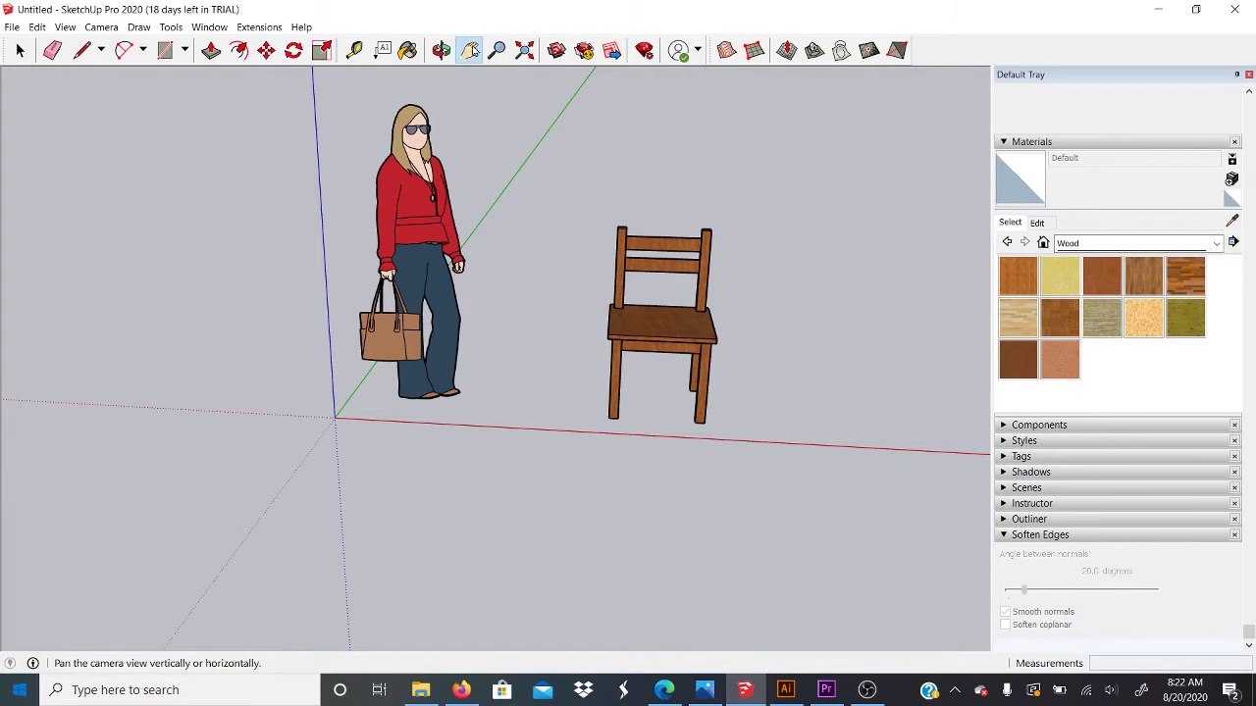
key(space)
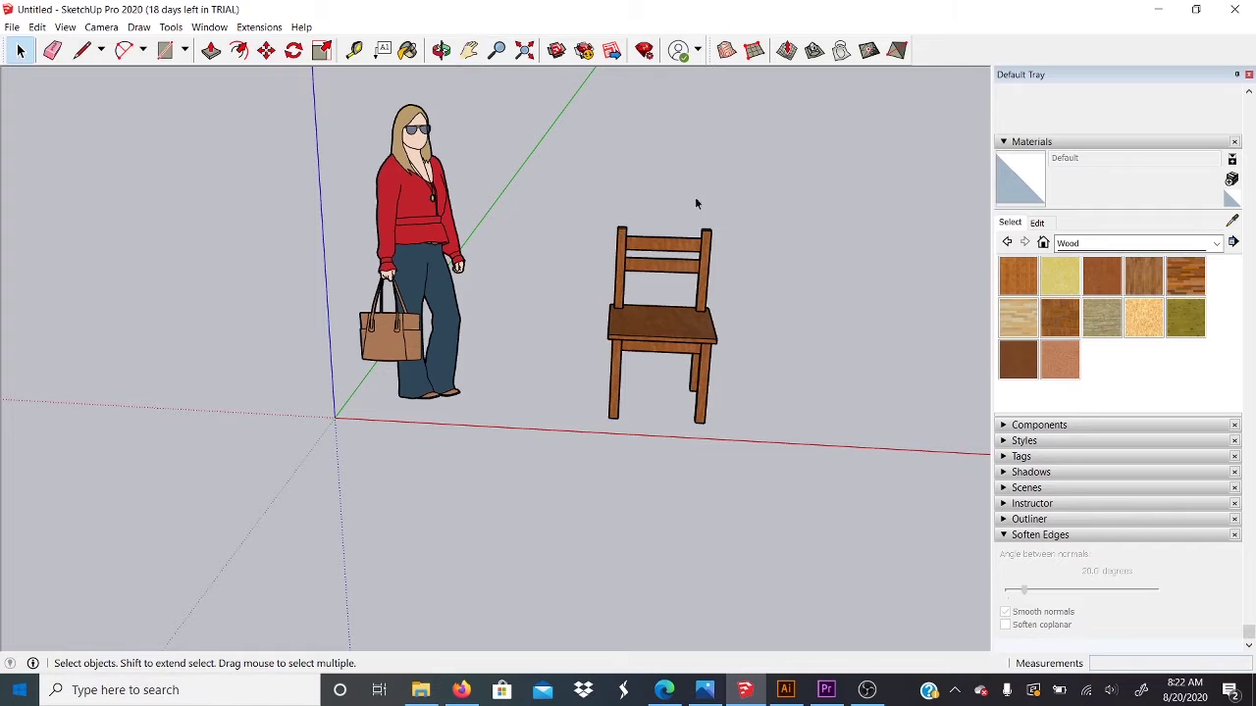
middle_drag(641, 224, 539, 221)
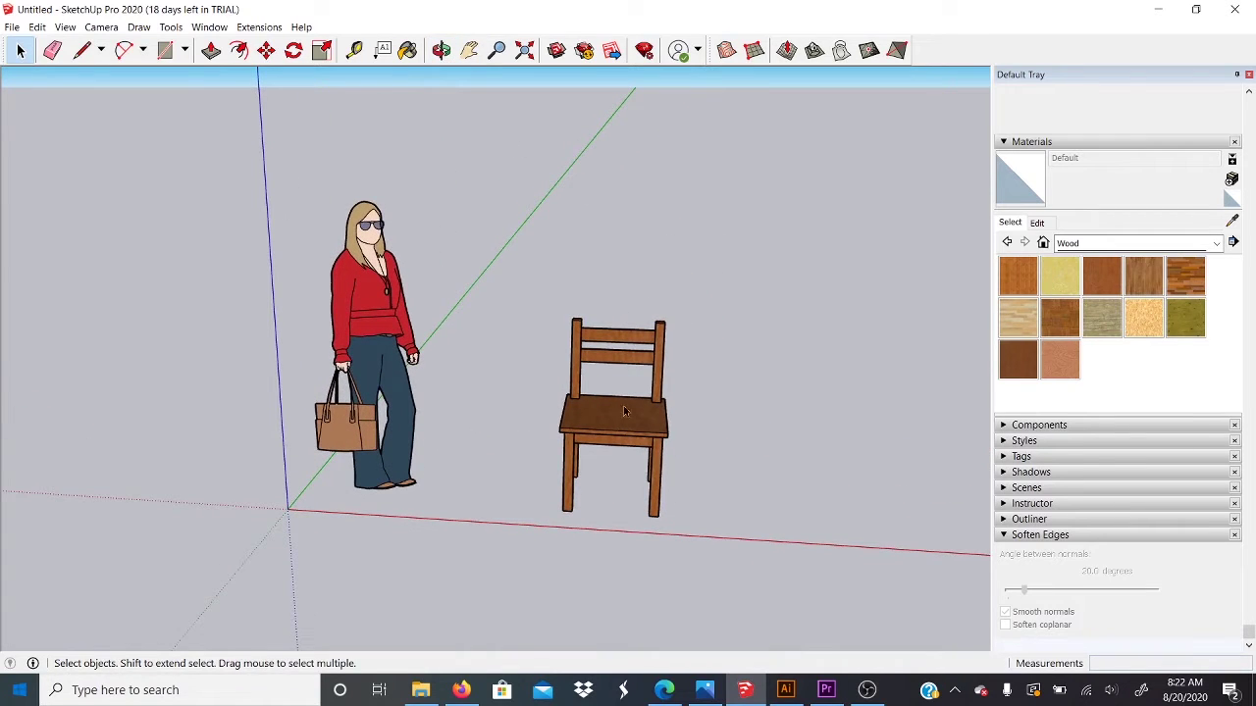
middle_drag(623, 405, 637, 405)
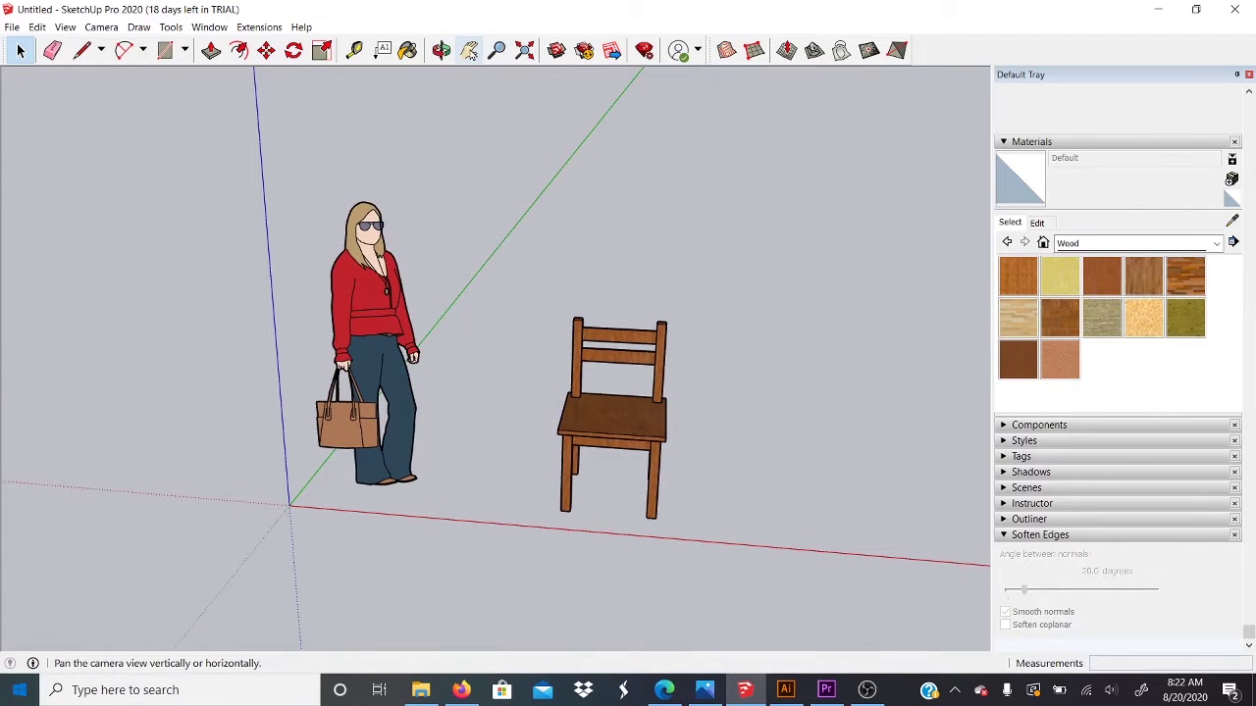
middle_drag(557, 223, 560, 187)
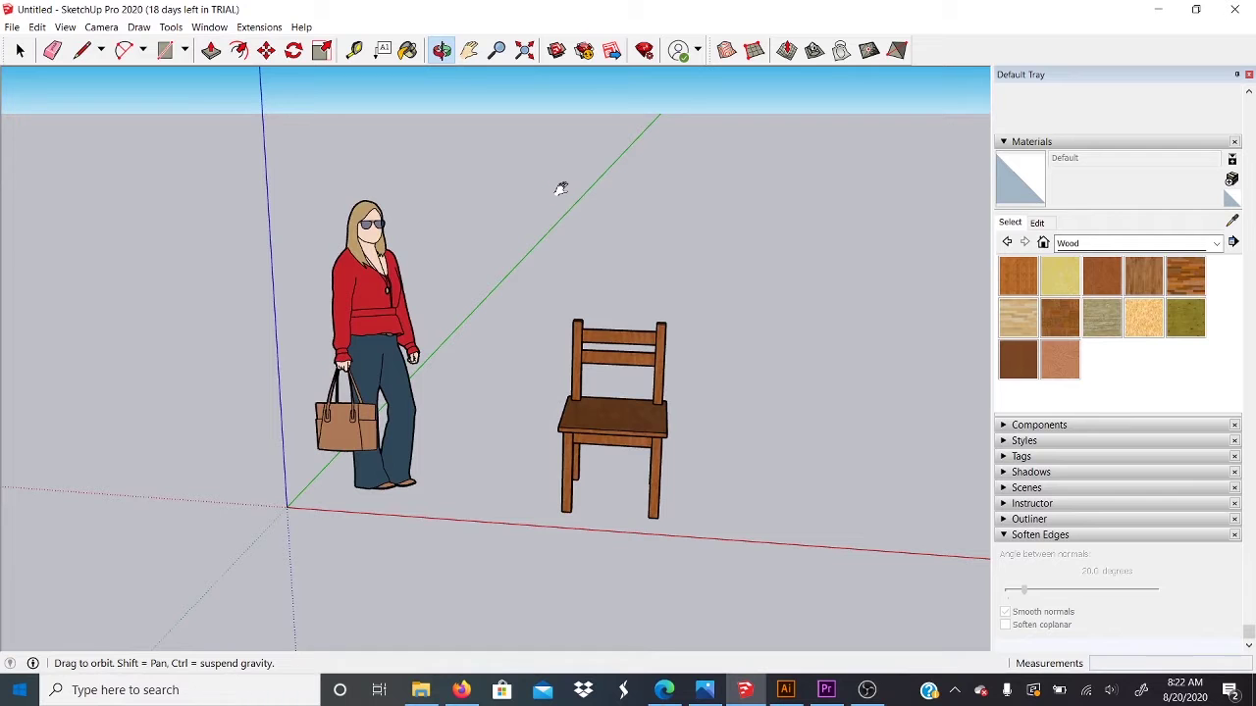
shift+middle_drag(560, 188, 794, 222)
mouse_move(365, 308)
shift+middle_down()
mouse_move(164, 249)
mouse_move(113, 248)
shift+middle_up()
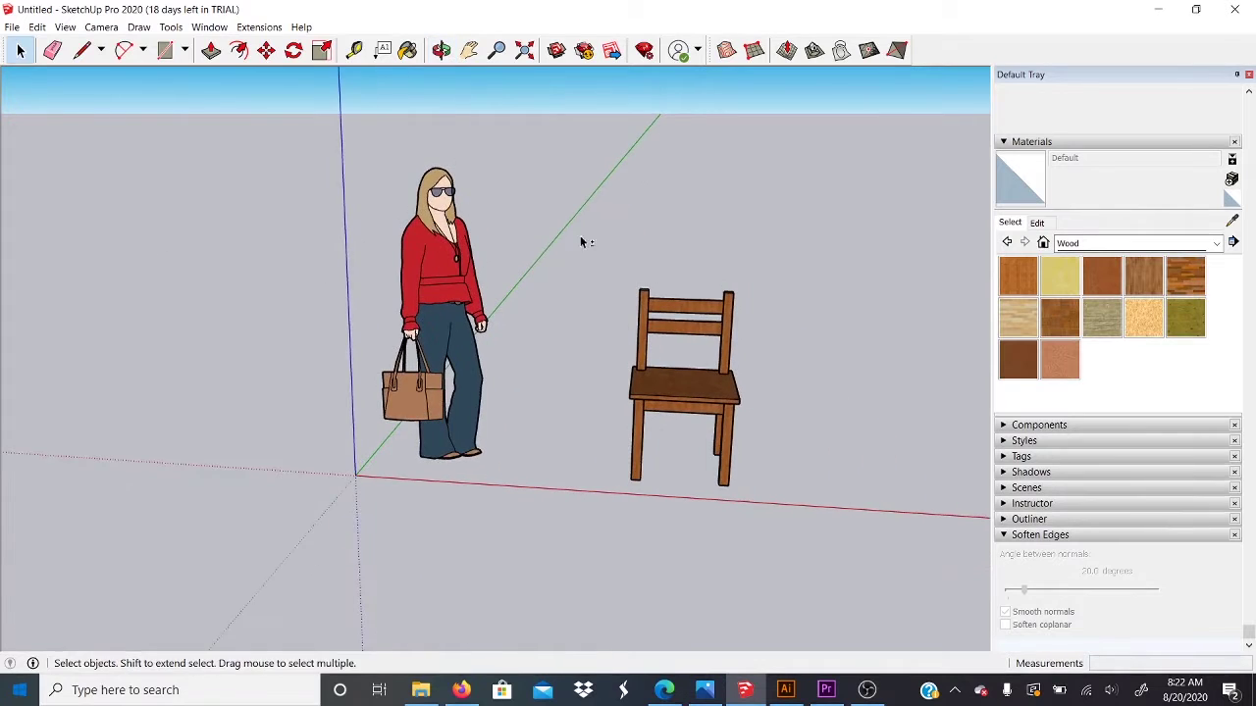
shift+middle_drag(583, 241, 245, 268)
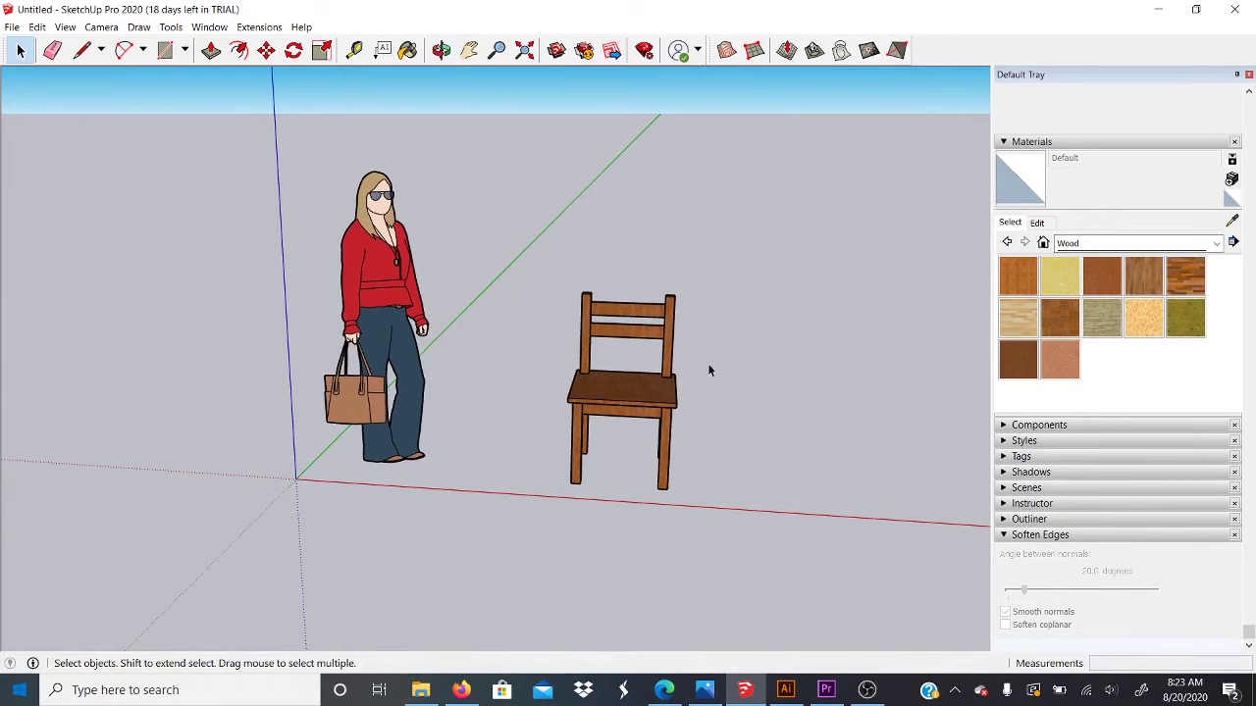
Inspect the underside of the chair's seat, including the corner where the apron rails meet a leg
middle_drag(670, 446, 622, 499)
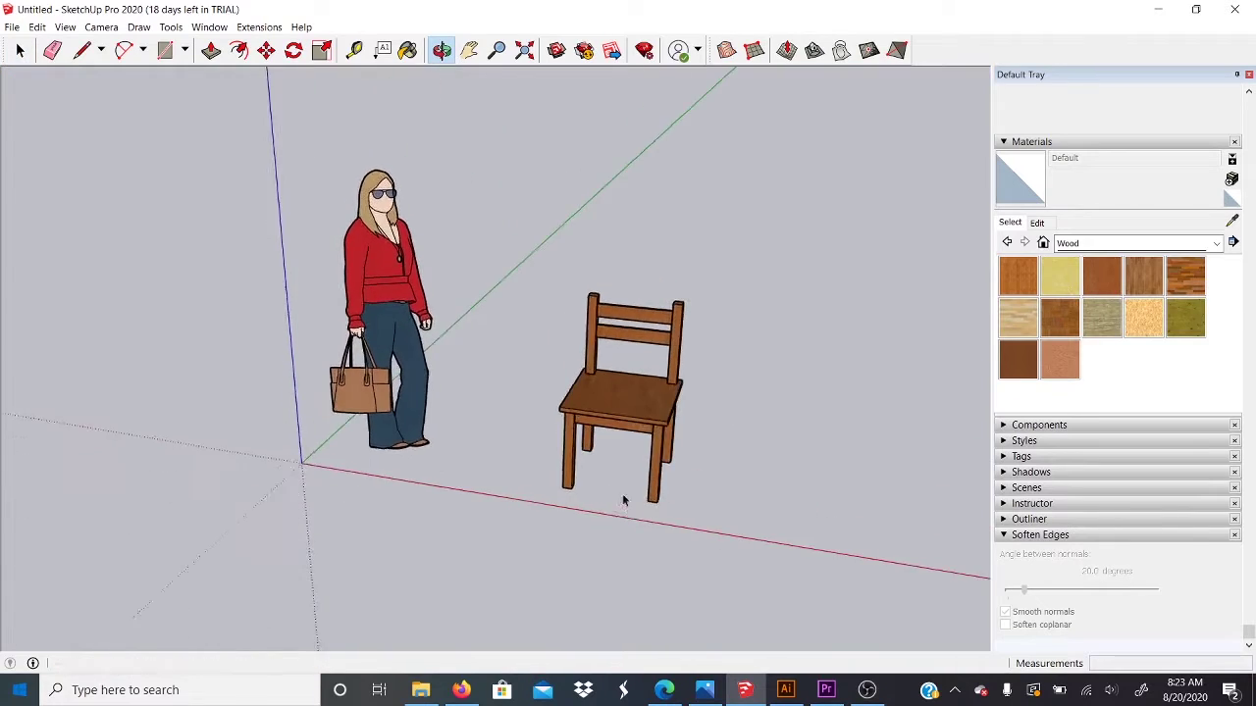
scroll(642, 418, up, 8)
middle_drag(638, 442, 958, 312)
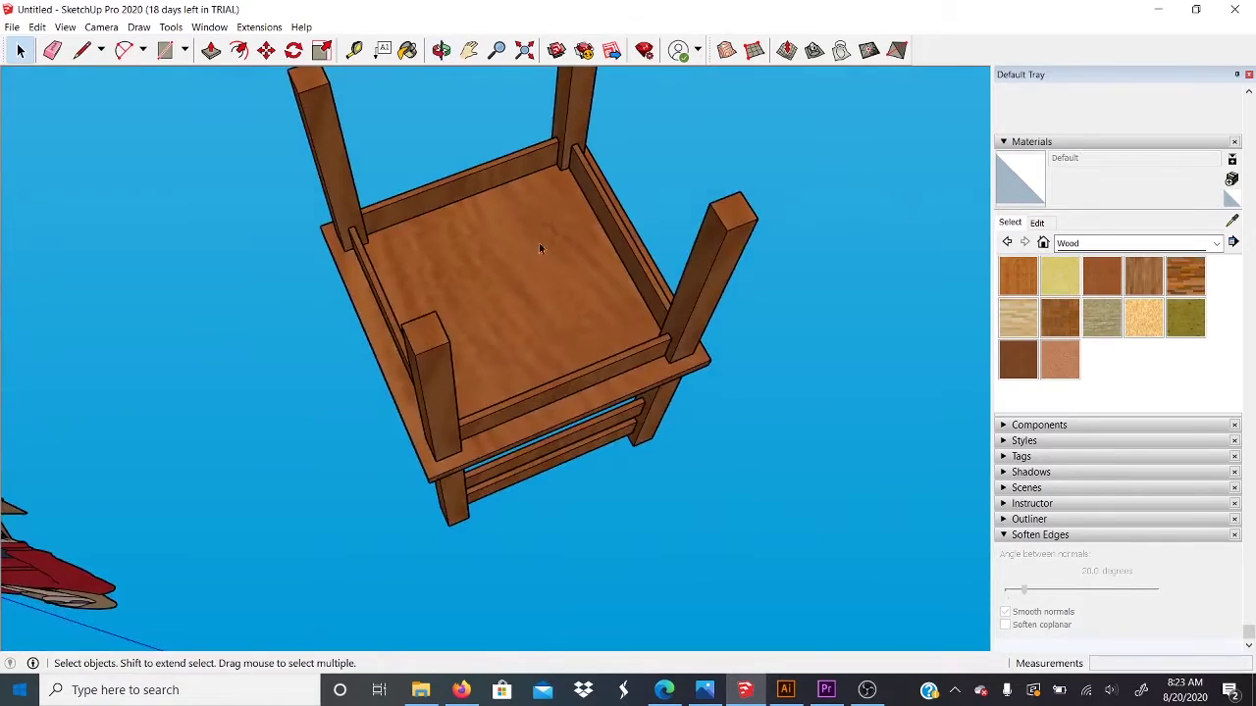
scroll(561, 166, up, 8)
shift+middle_drag(569, 162, 544, 440)
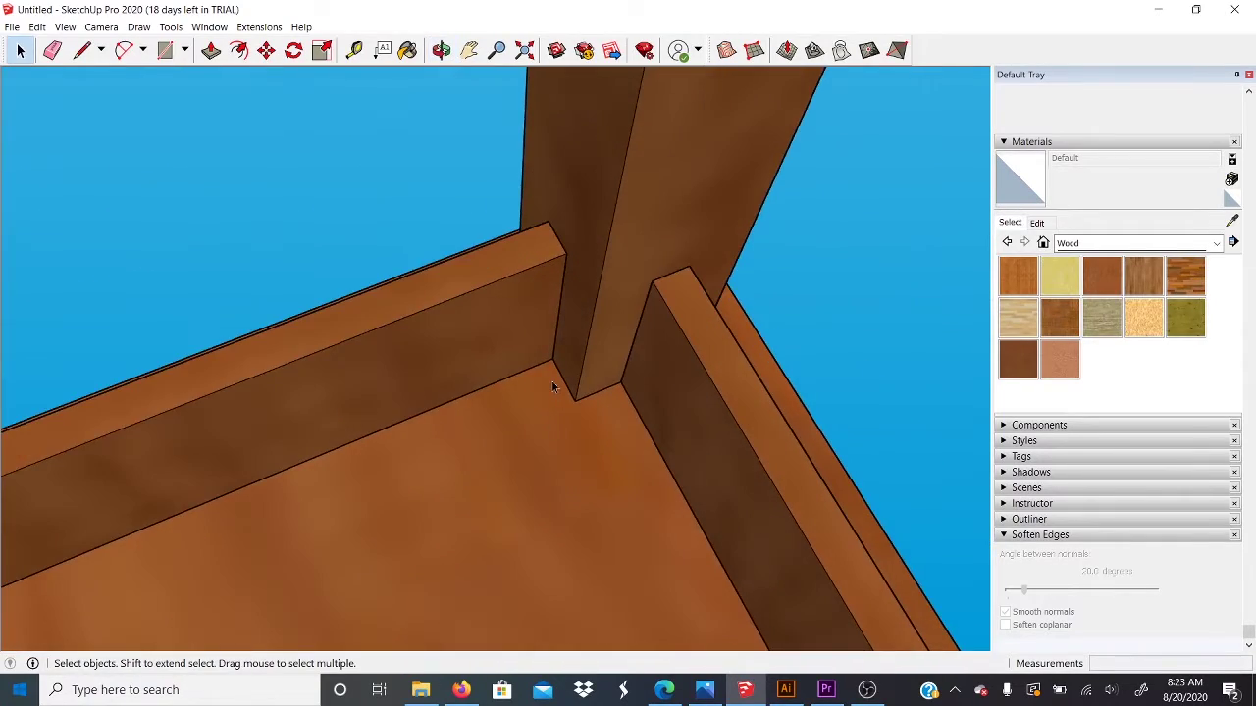
scroll(552, 387, down, 5)
middle_drag(555, 397, 664, 628)
scroll(569, 282, down, 4)
middle_drag(578, 284, 507, 193)
scroll(536, 319, up, 3)
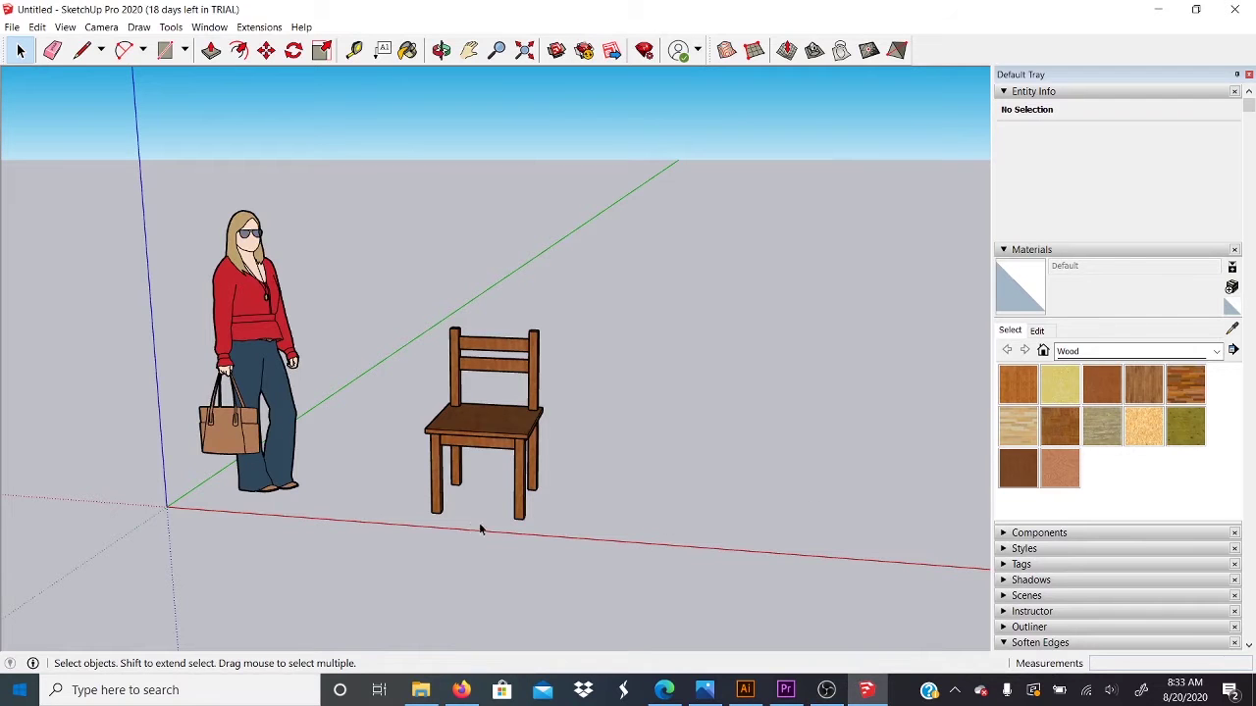
middle_drag(532, 542, 530, 594)
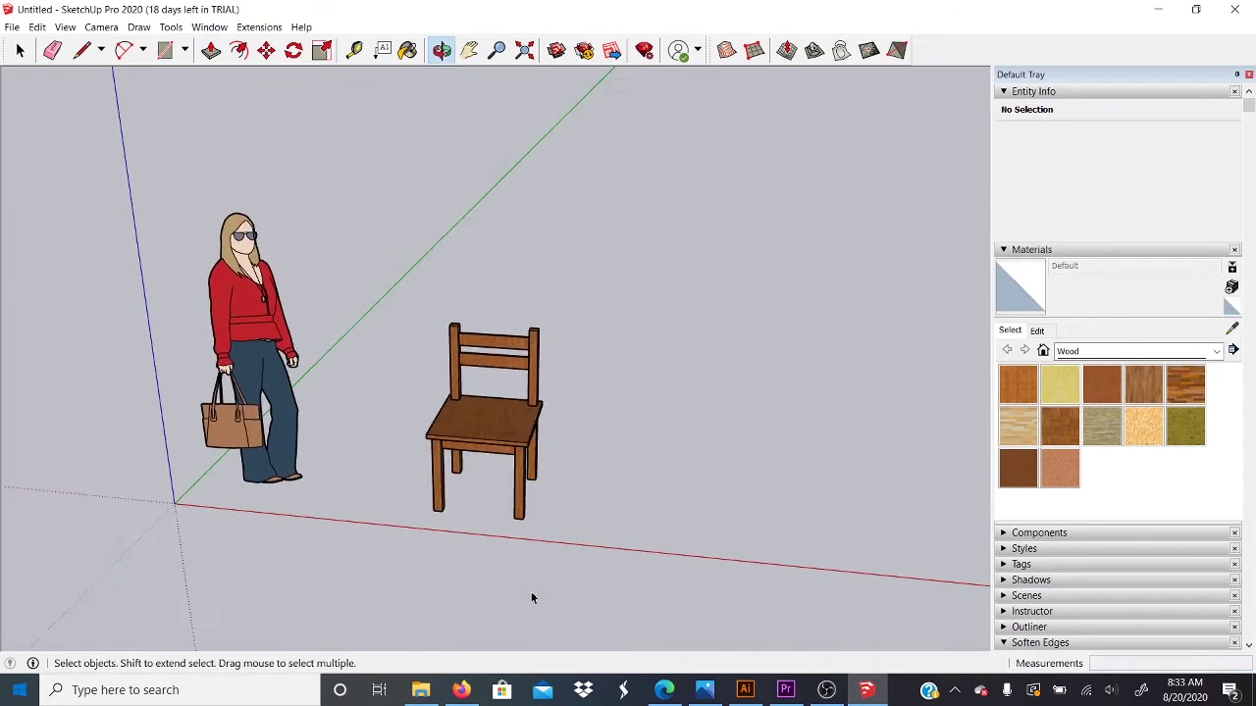
scroll(579, 538, up, 2)
scroll(667, 546, up, 5)
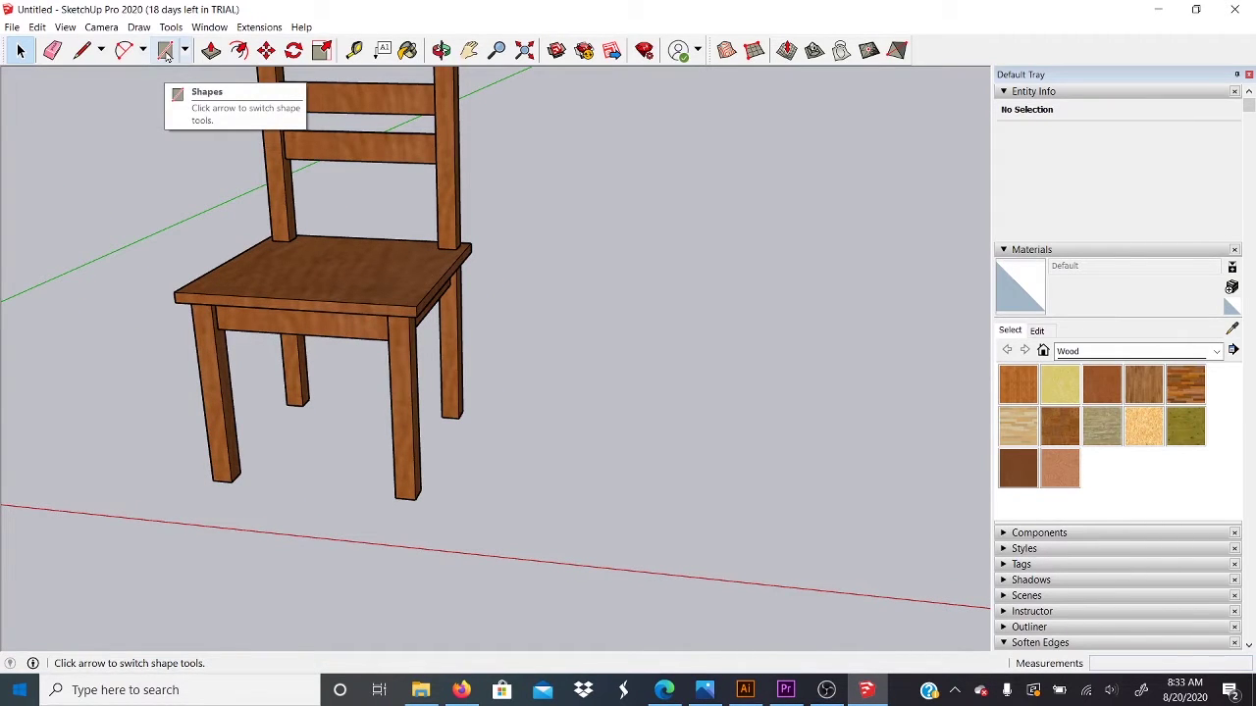
click(185, 53)
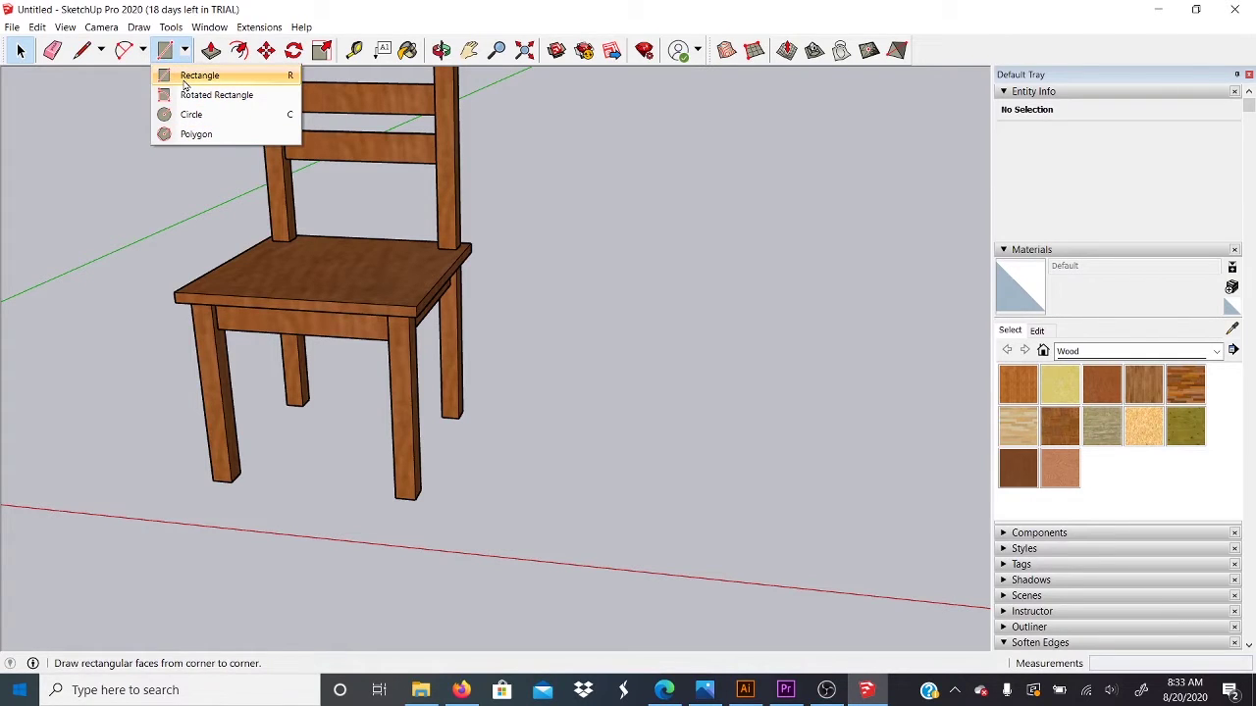
click(226, 87)
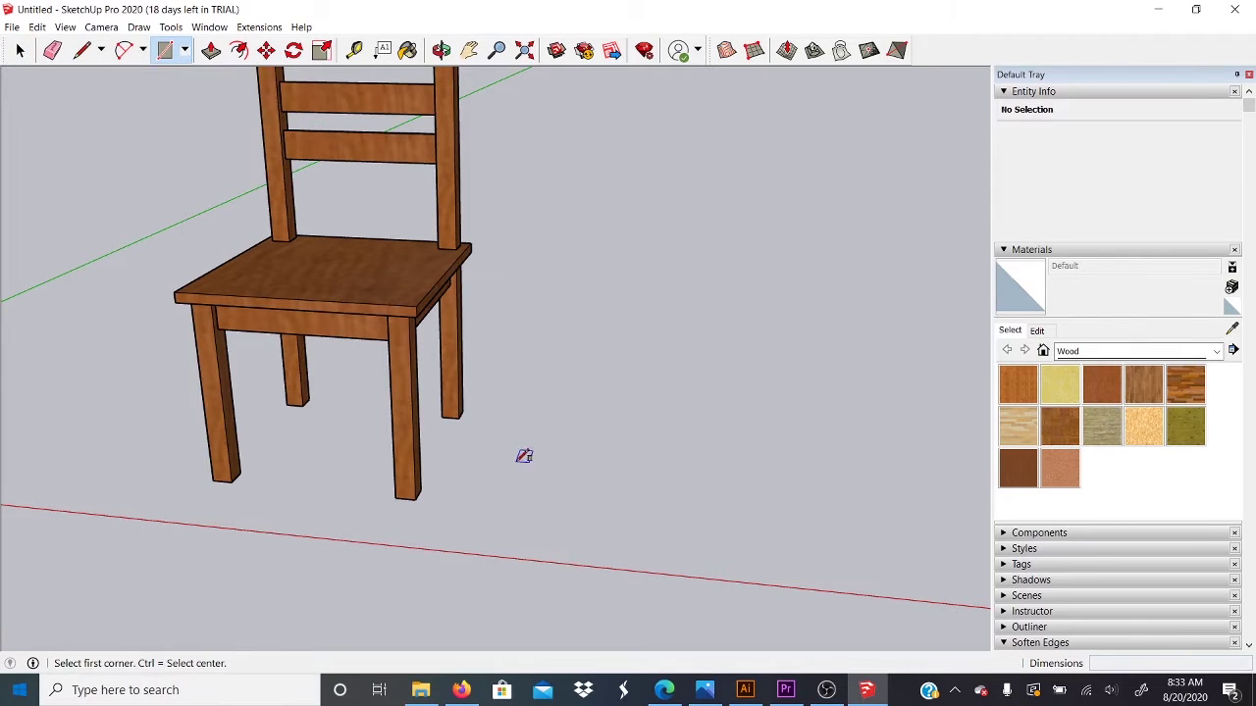
key(space)
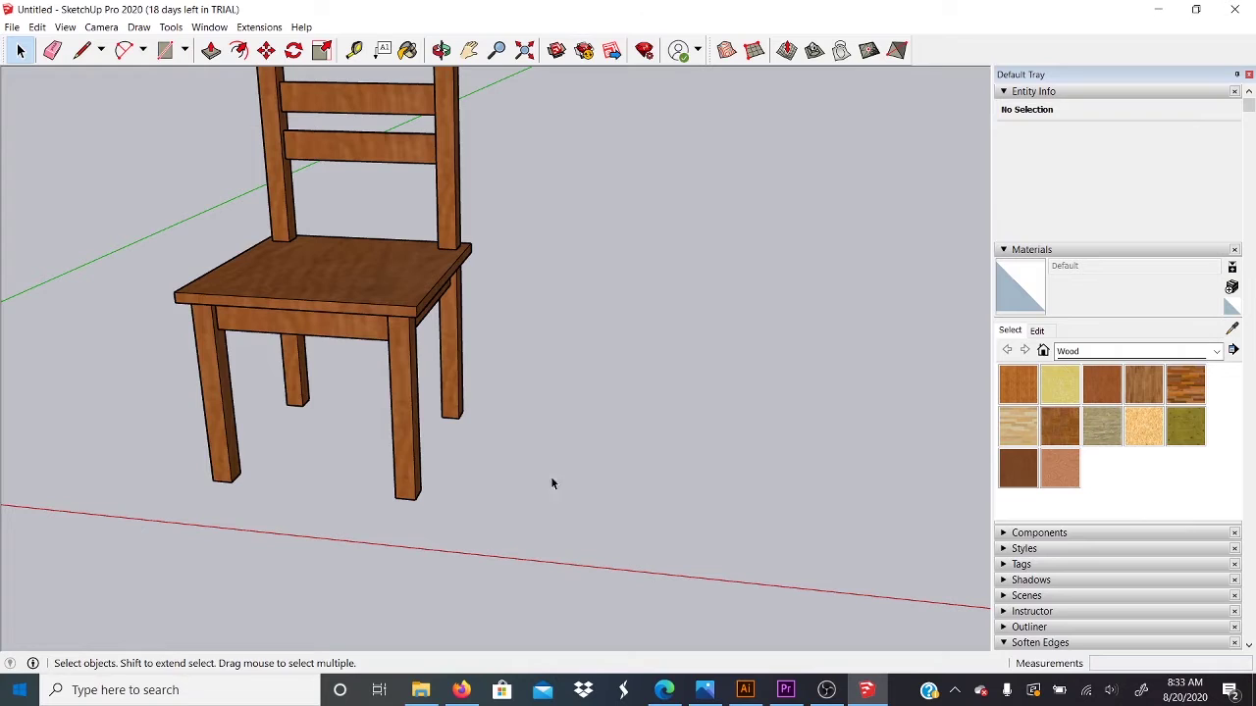
click(184, 51)
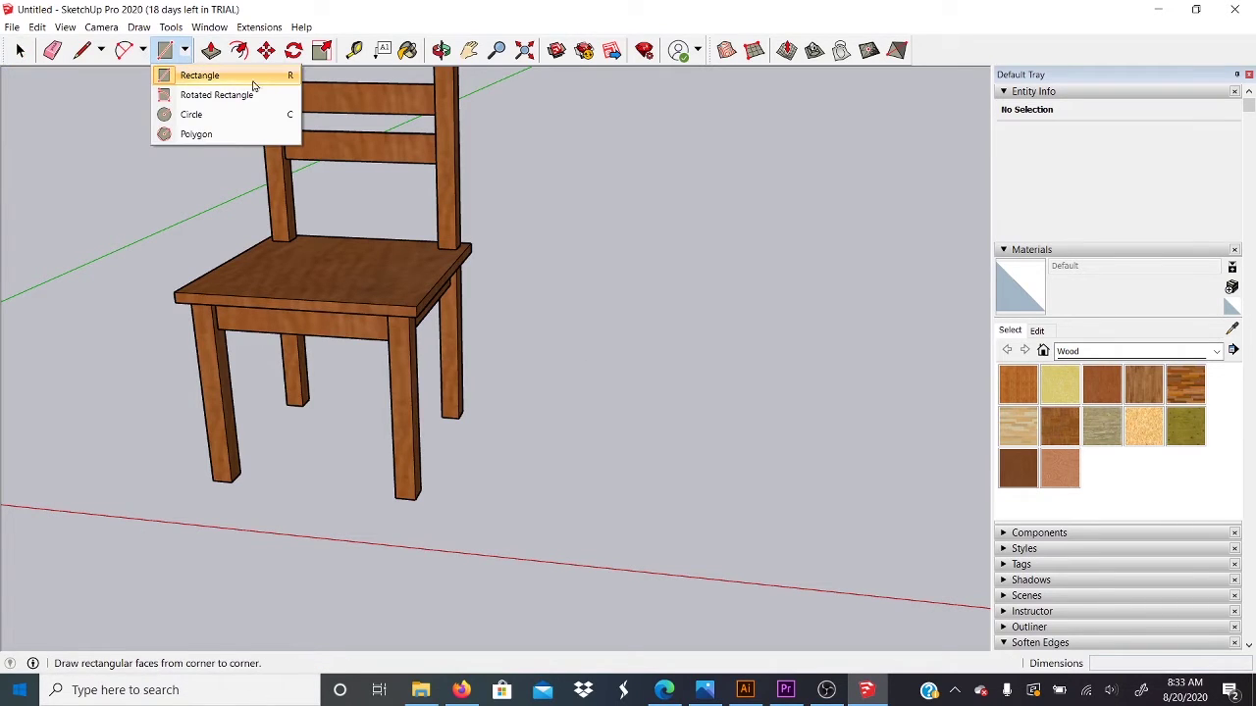
click(184, 50)
click(184, 50)
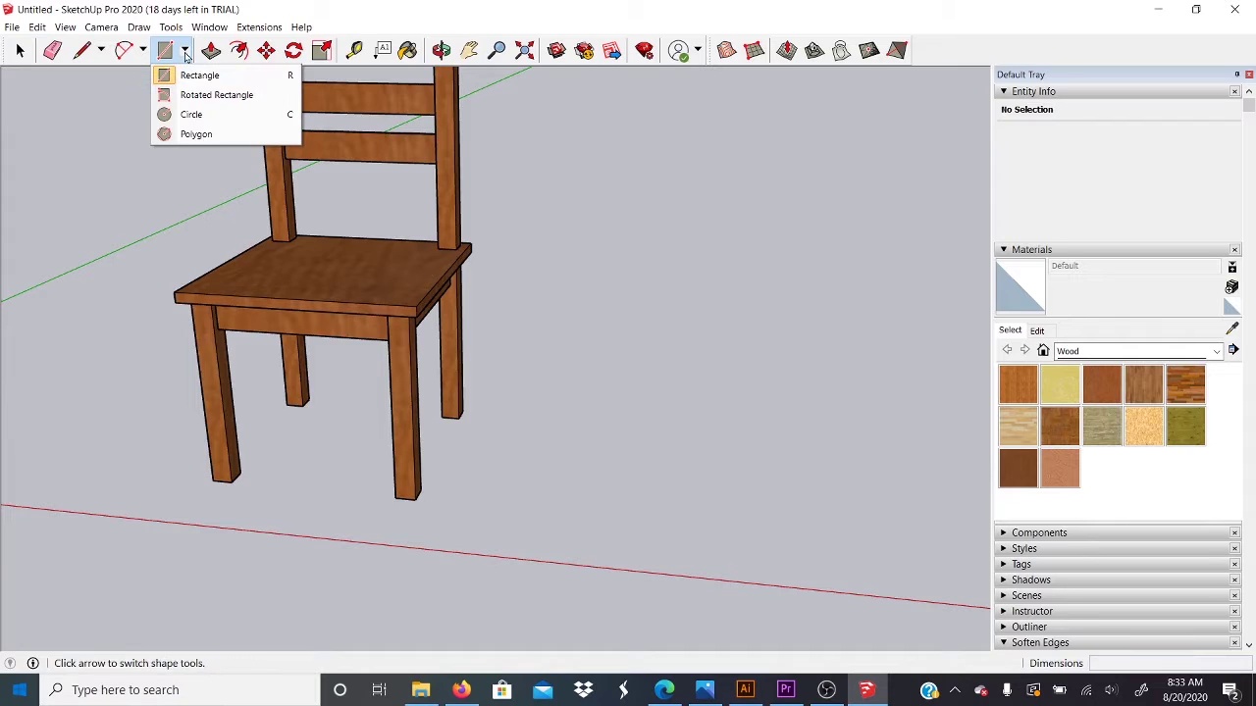
click(187, 74)
click(19, 50)
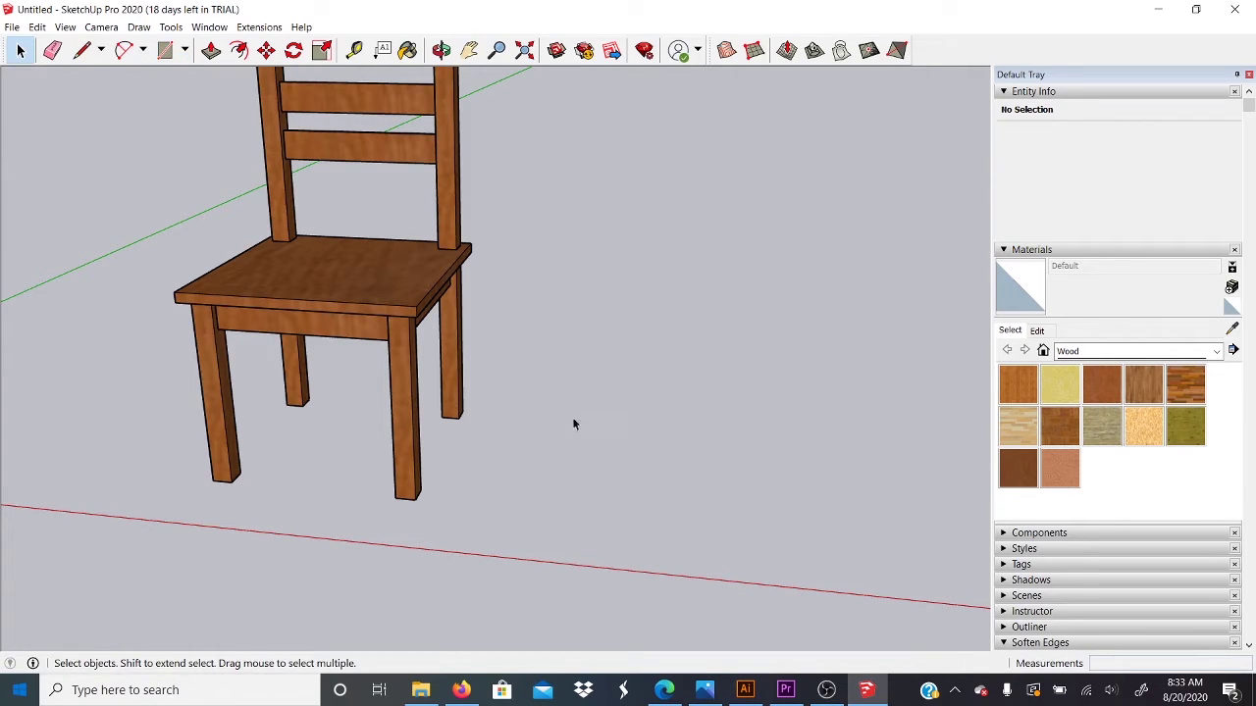
Draw a 2" by 2" square on the ground beside the chair's front leg
key(r)
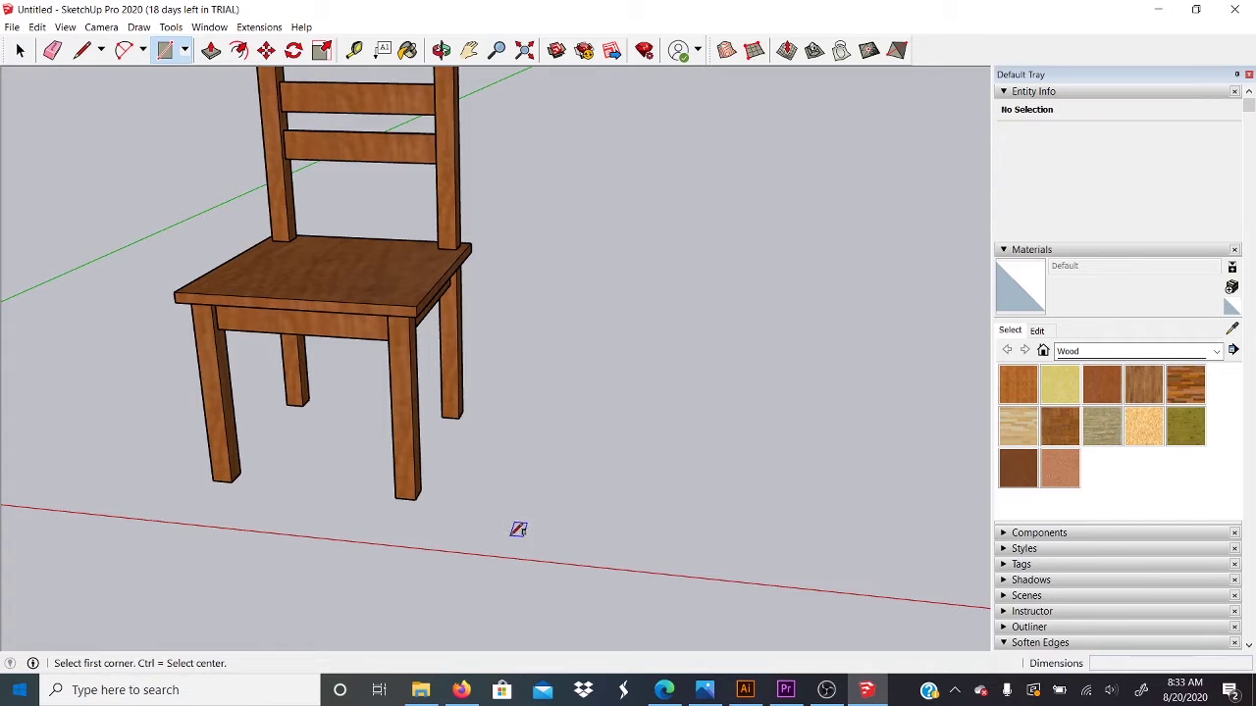
middle_drag(596, 457, 574, 488)
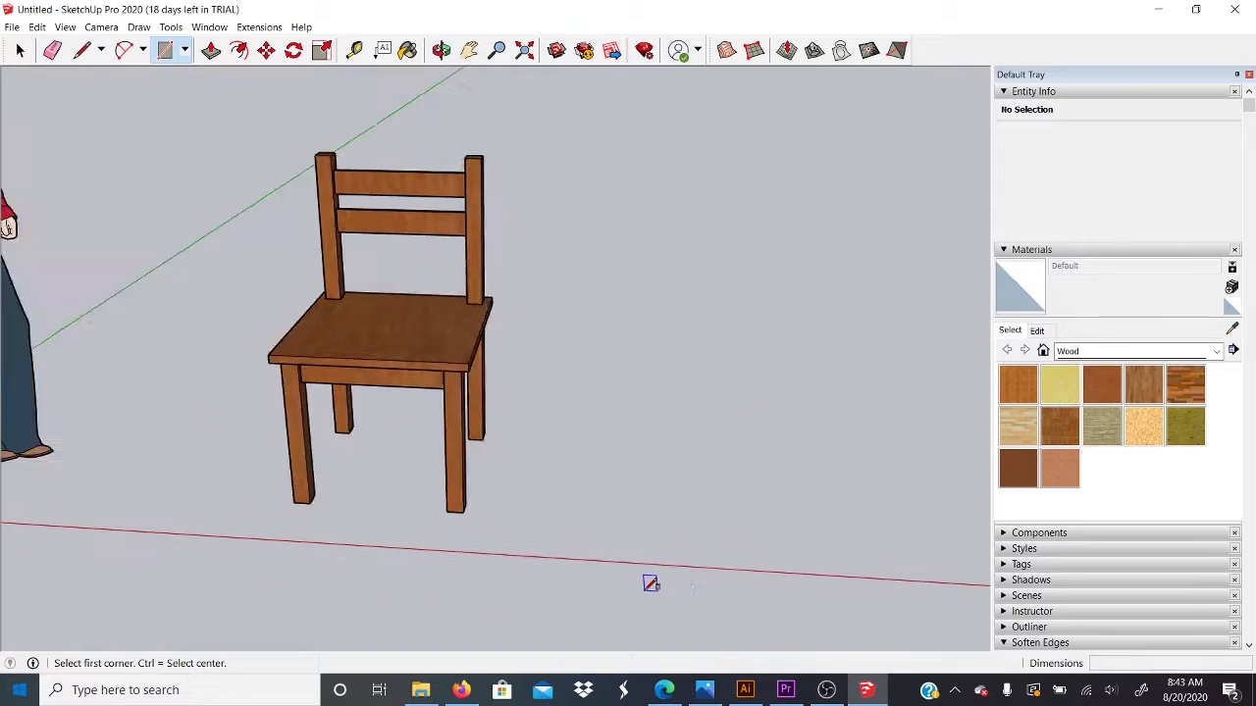
middle_drag(651, 583, 602, 501)
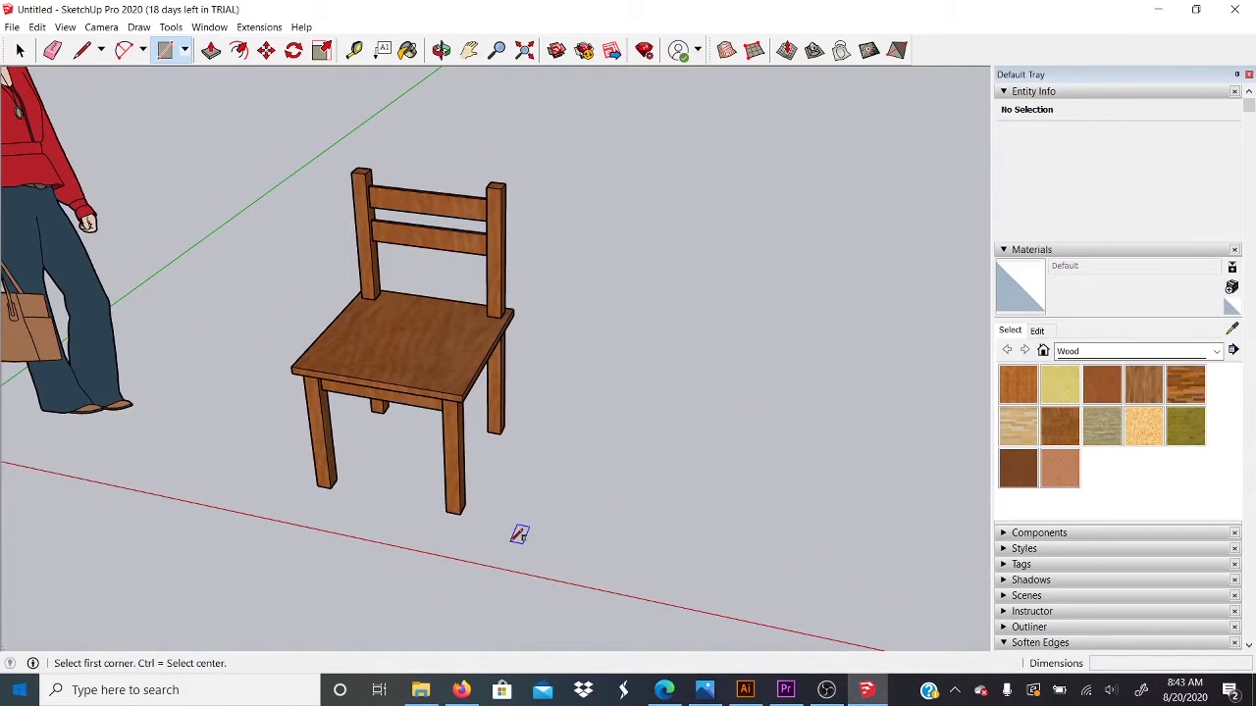
scroll(519, 535, up, 3)
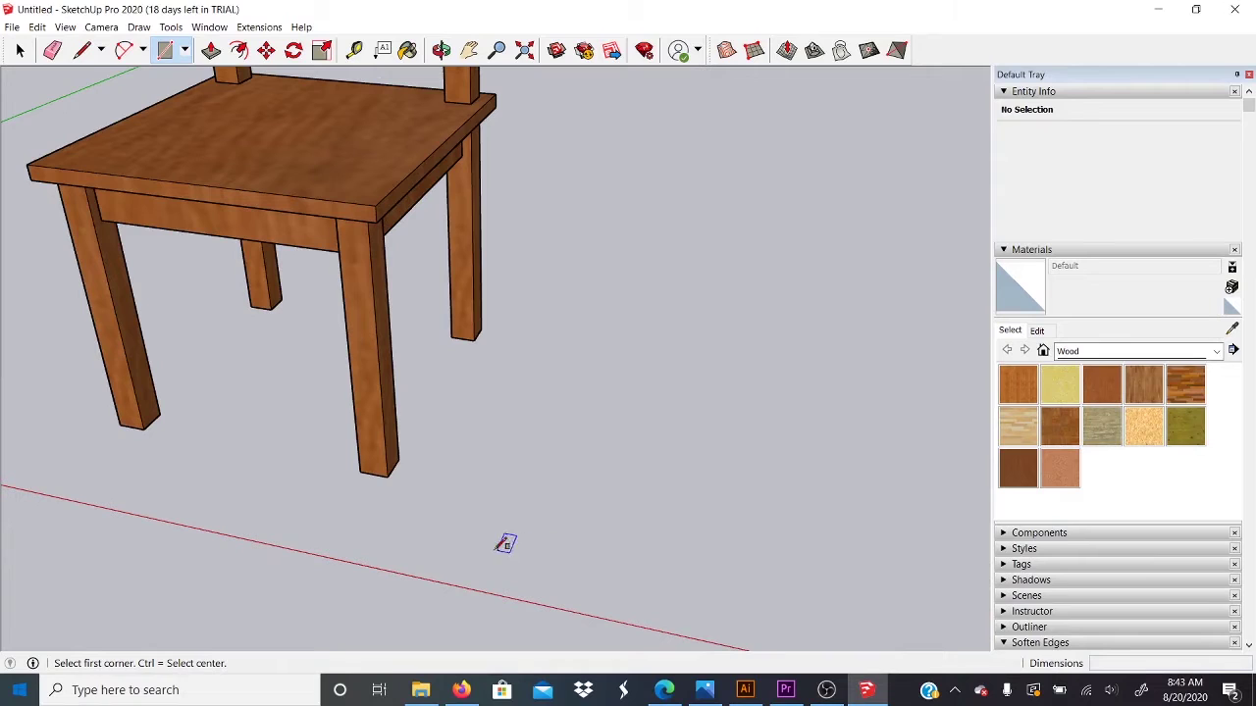
click(498, 533)
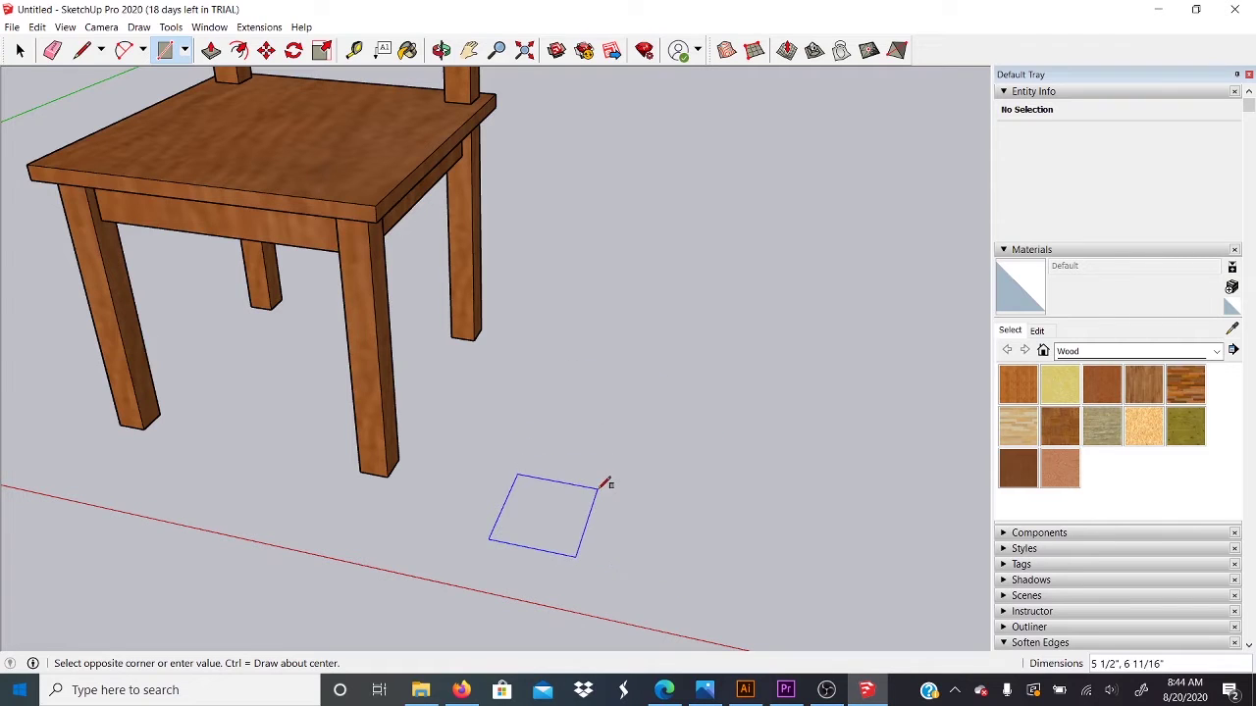
click(671, 453)
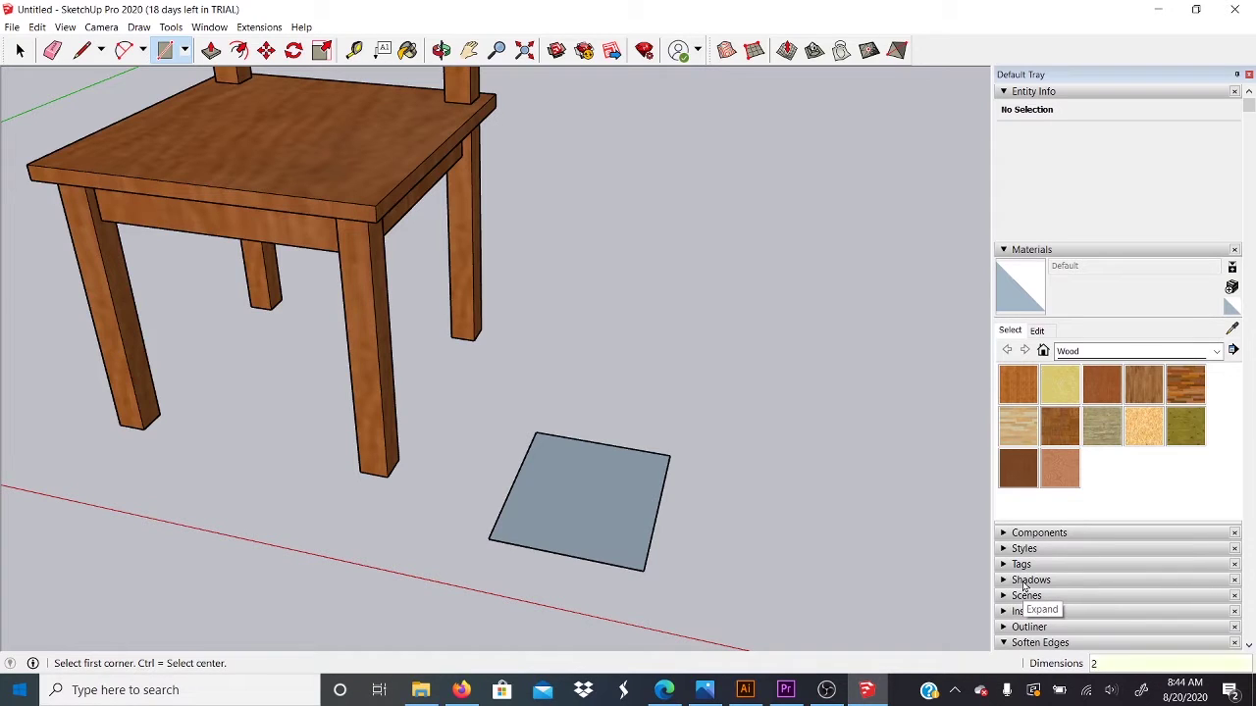
text(",2)
key(Return)
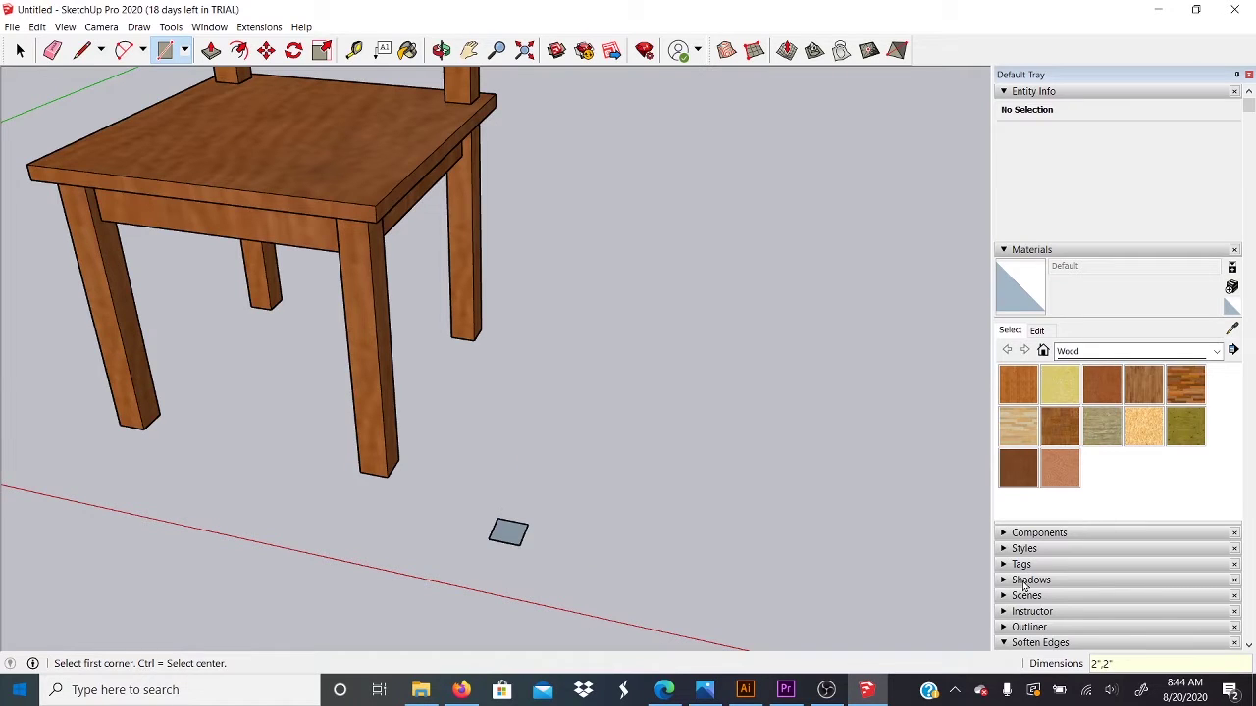
Examine the new square up close and check how its face and edges are selected separately and together
scroll(431, 471, down, 2)
middle_drag(550, 544, 371, 500)
scroll(387, 506, up, 3)
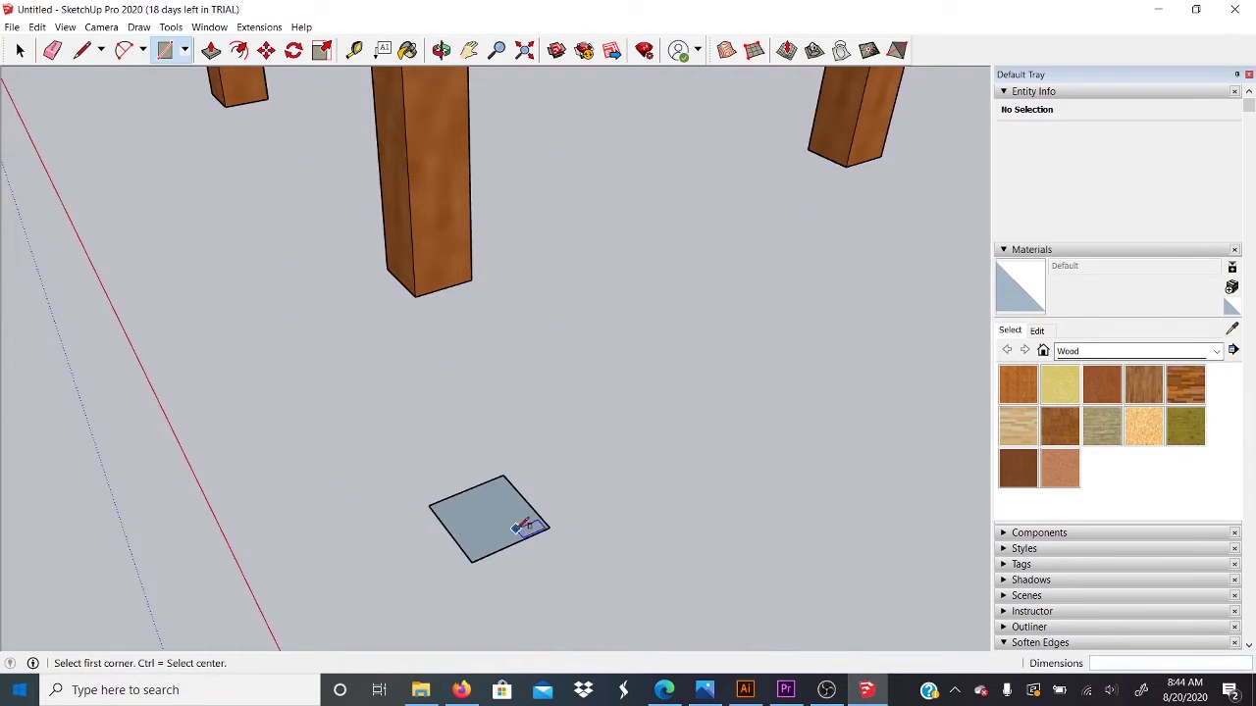
key(space)
middle_drag(566, 552, 796, 501)
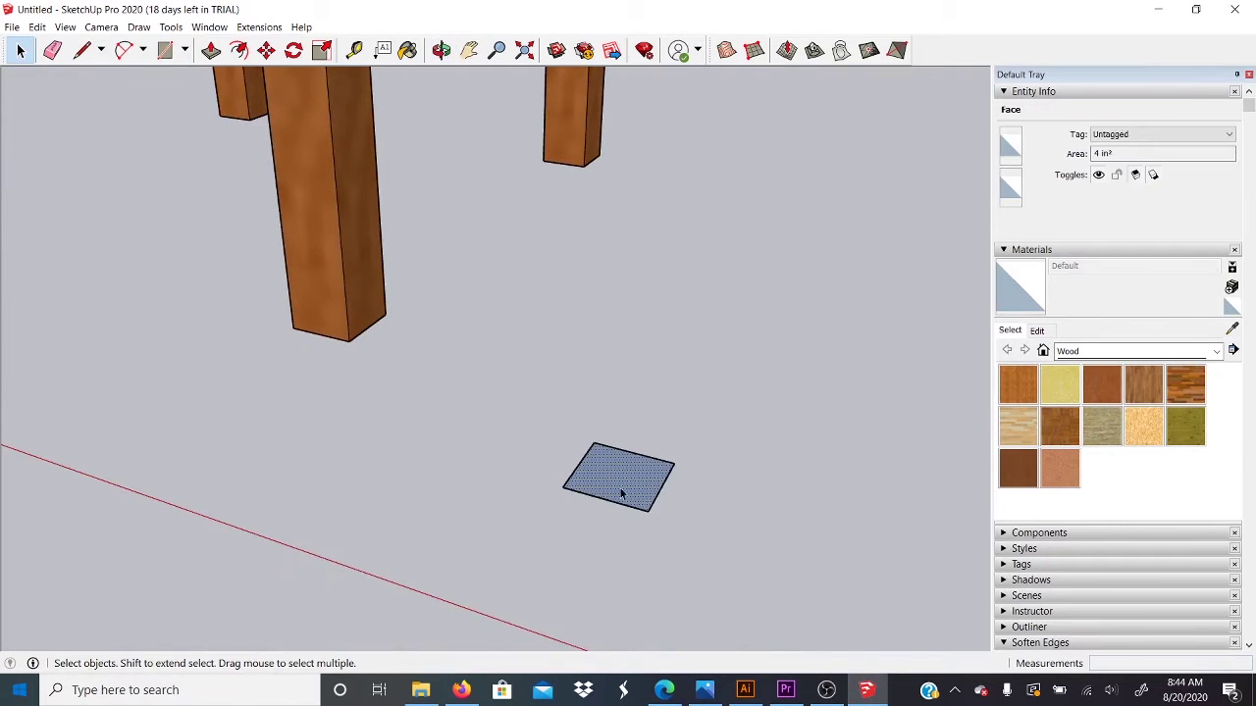
scroll(692, 493, up, 3)
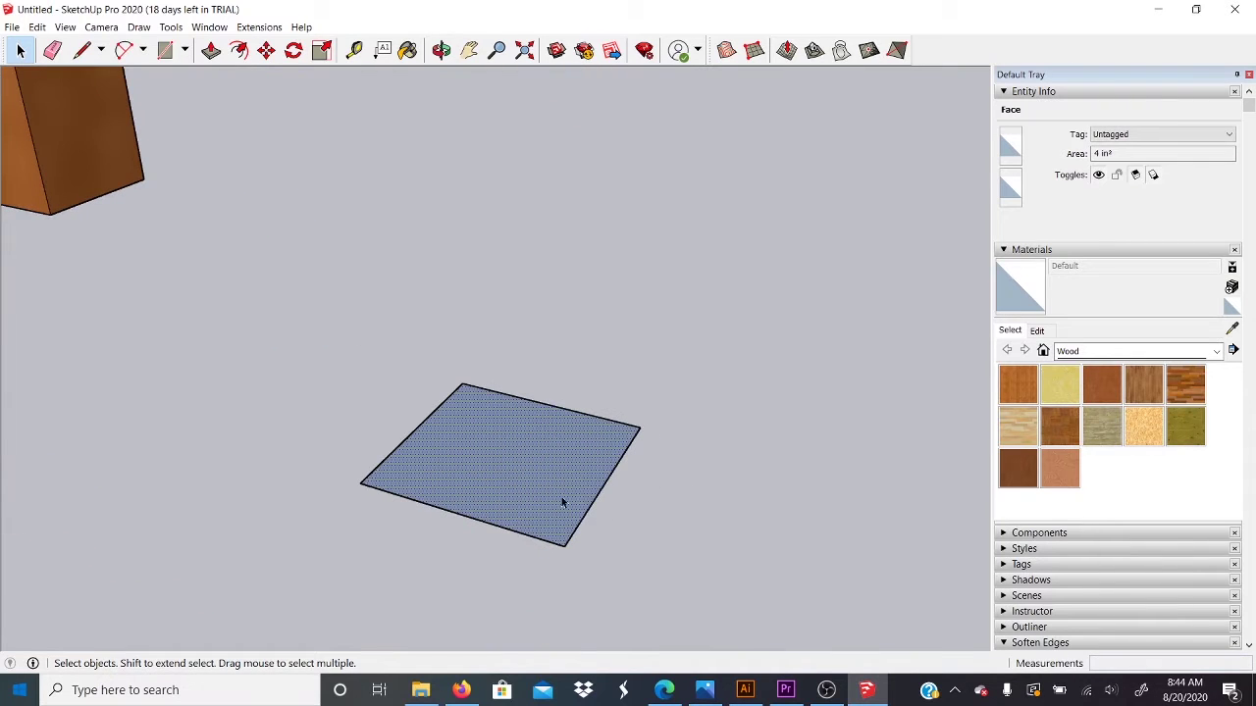
scroll(562, 500, down, 3)
scroll(519, 486, down, 1)
middle_drag(636, 536, 687, 518)
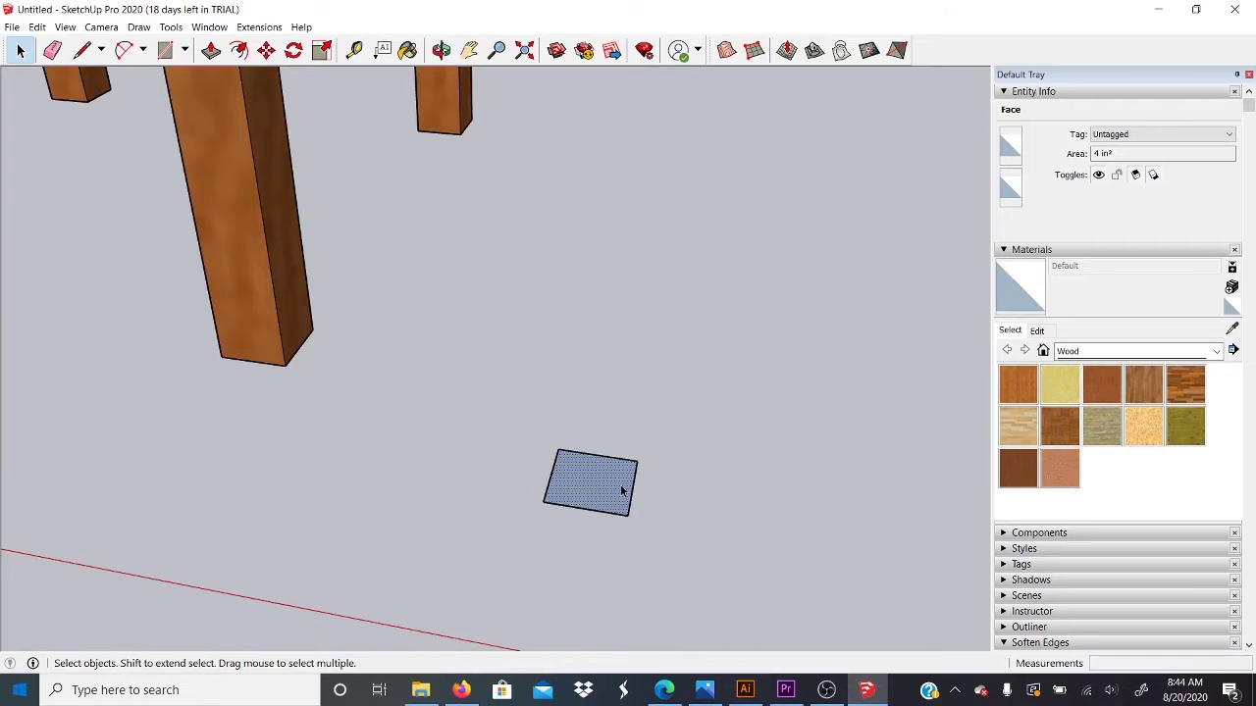
double_click(574, 501)
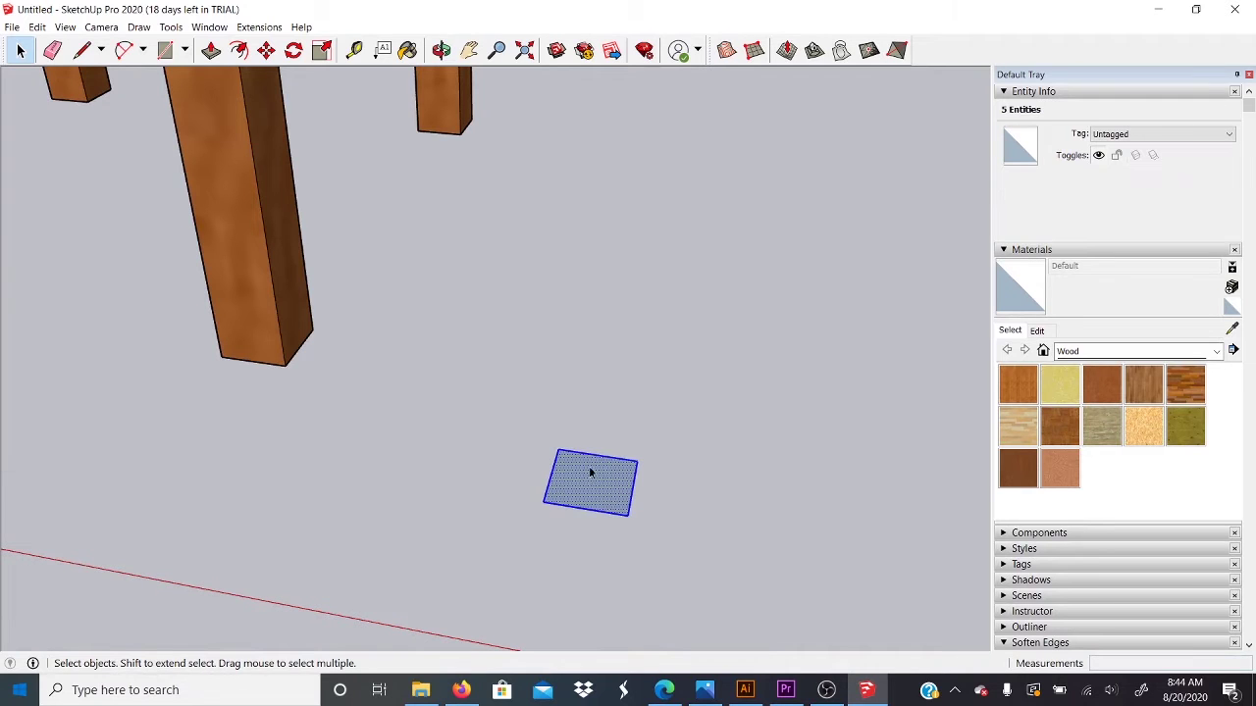
click(751, 444)
scroll(628, 525, up, 3)
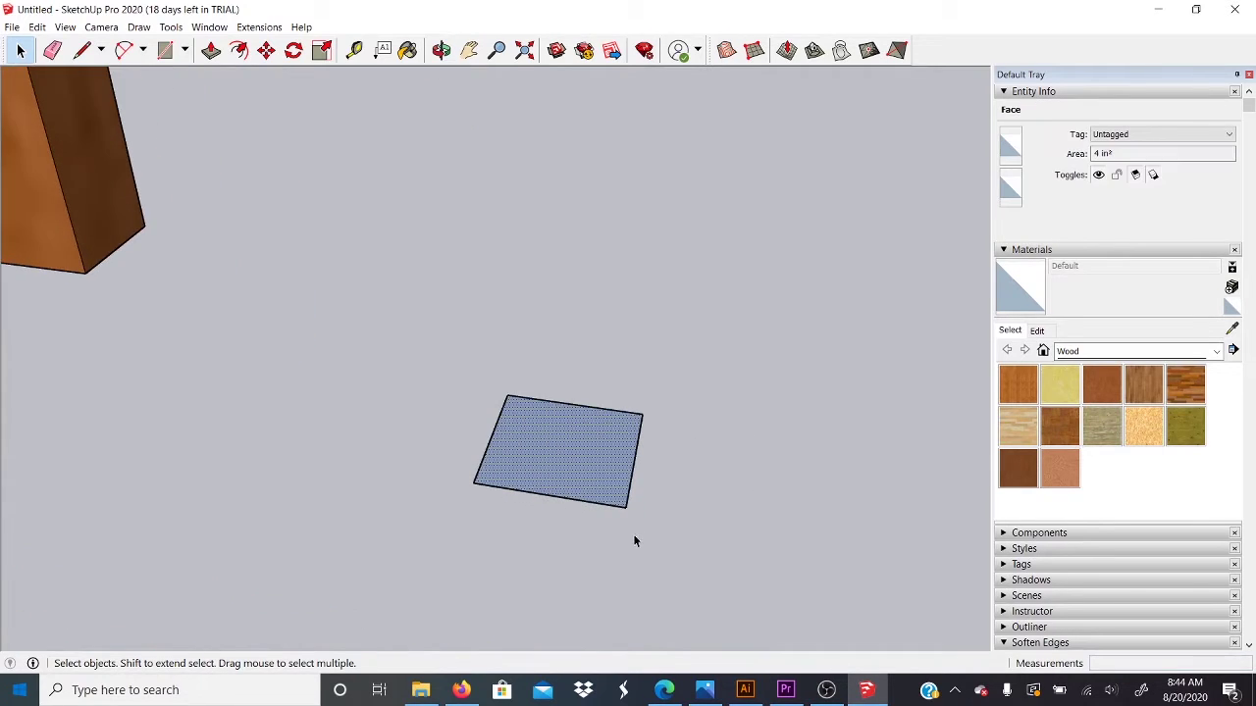
click(580, 410)
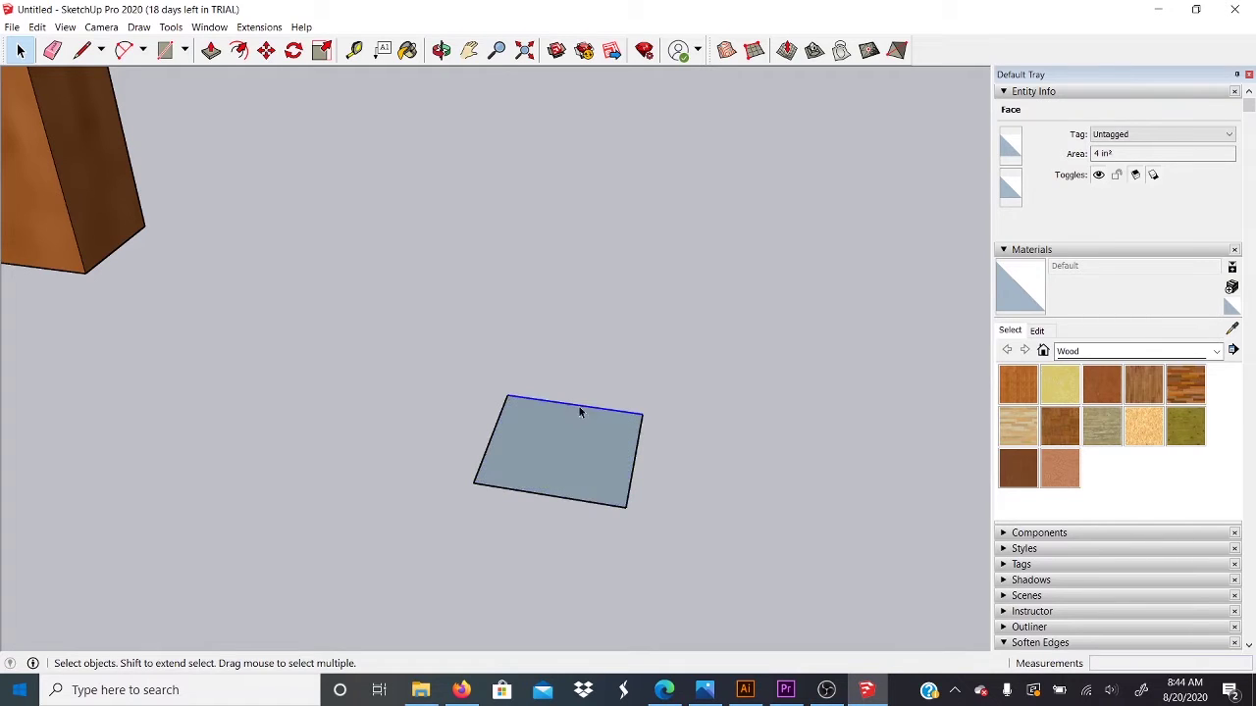
Try to move one side edge of the ungrouped square outward
click(633, 475)
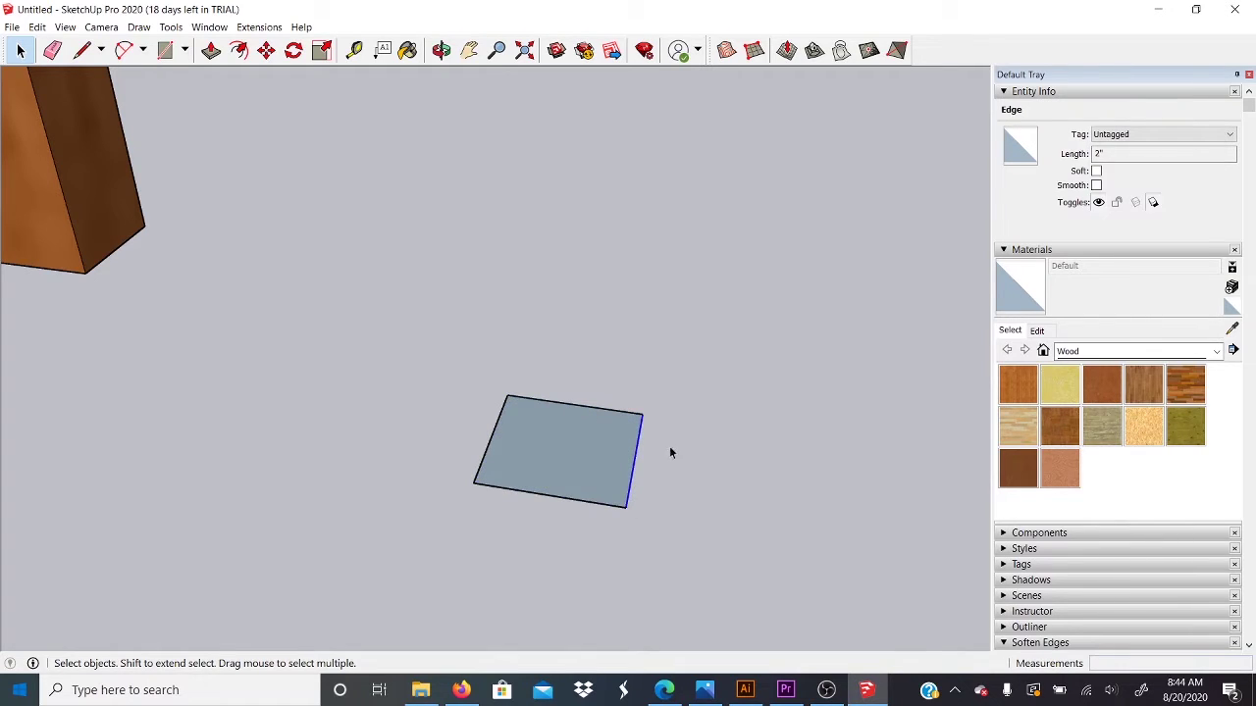
key(m)
click(641, 425)
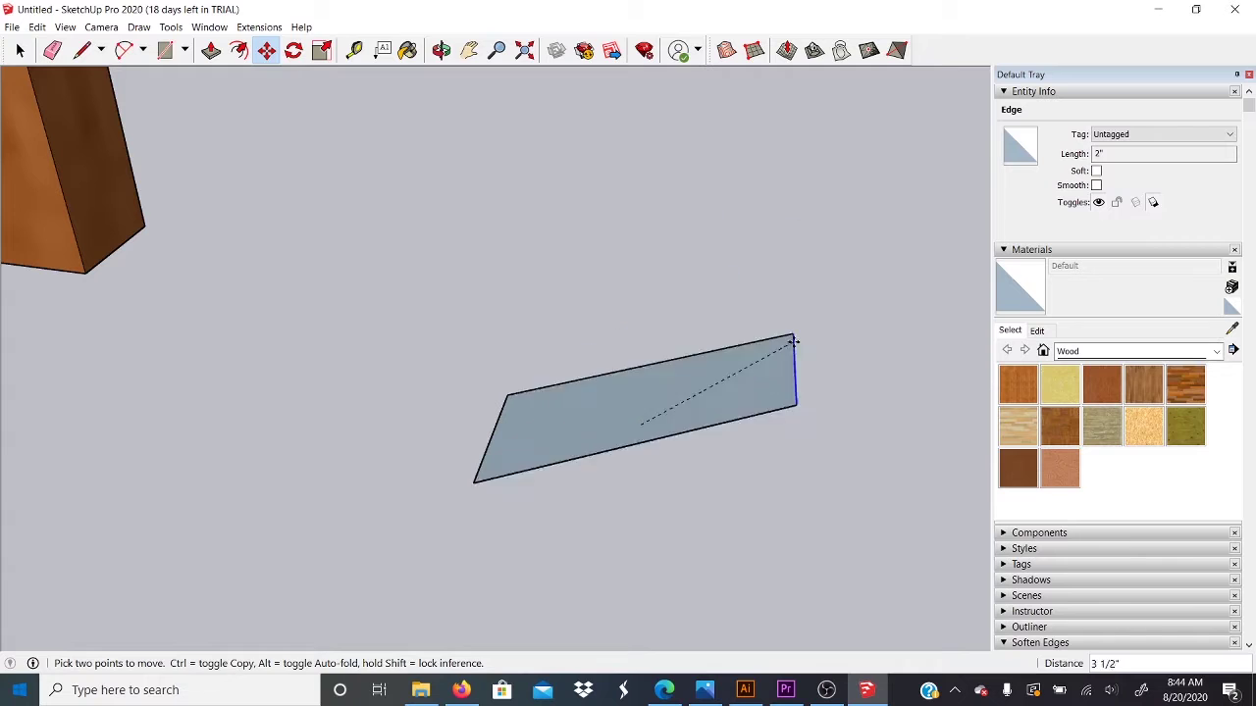
key(space)
Make a group from the square's face and its four edges
middle_drag(631, 418, 552, 383)
double_click(567, 463)
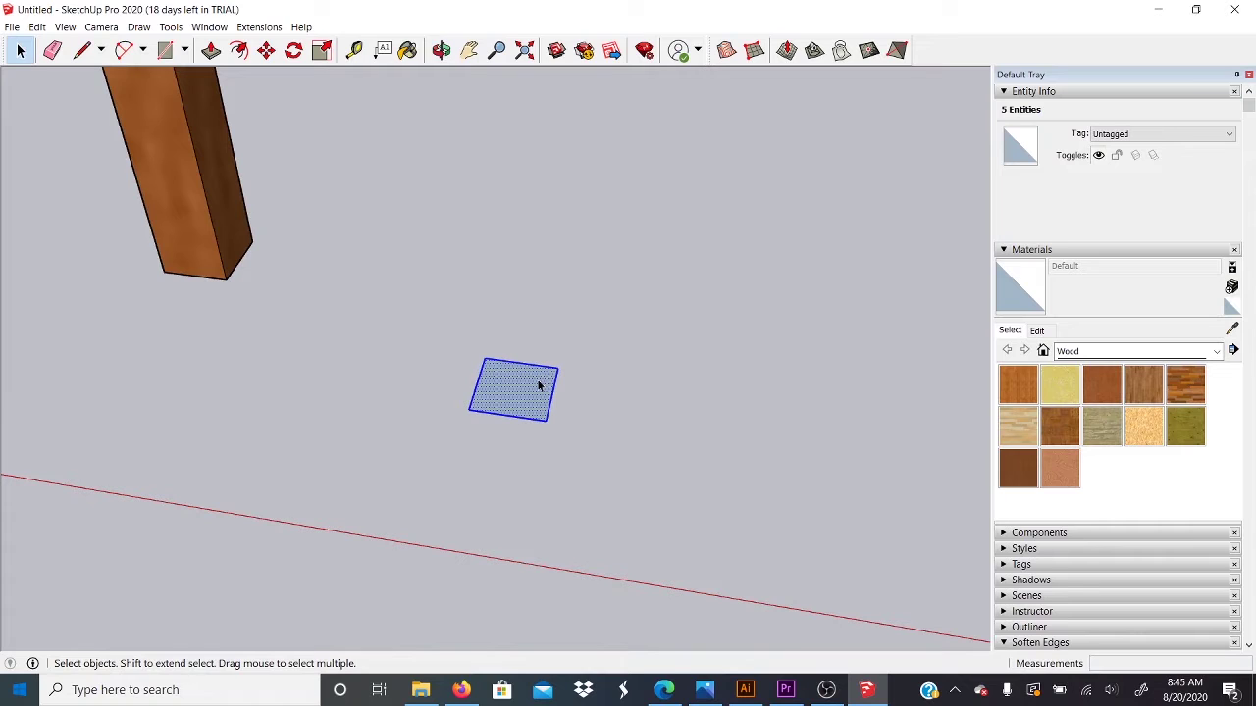
right_click(538, 385)
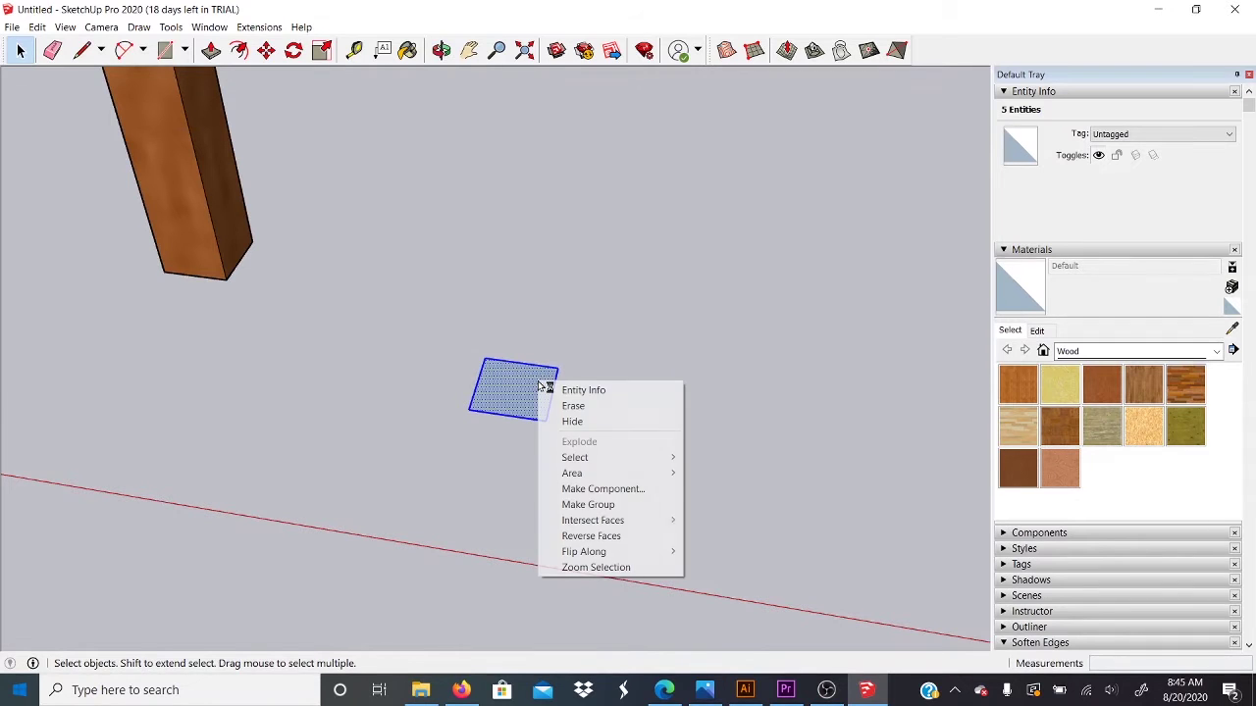
click(613, 507)
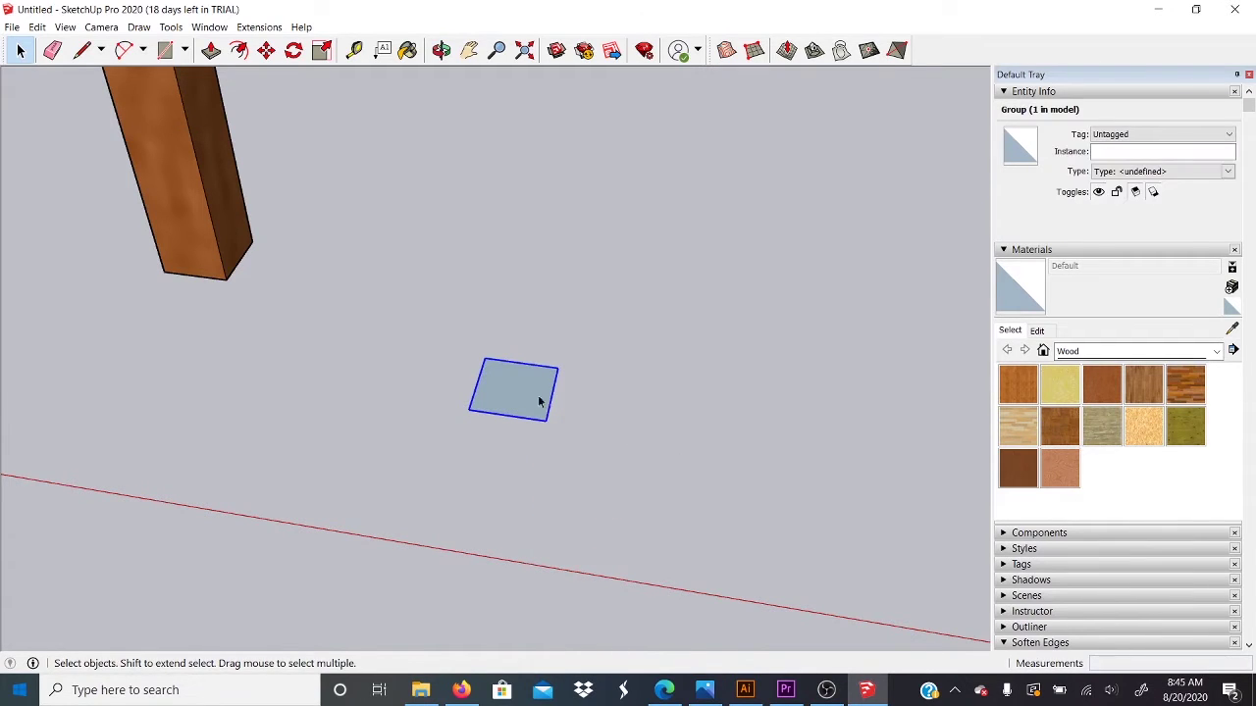
Move the grouped square about 3 1/2" across the ground, keeping it beside the chair
key(m)
click(544, 428)
click(593, 328)
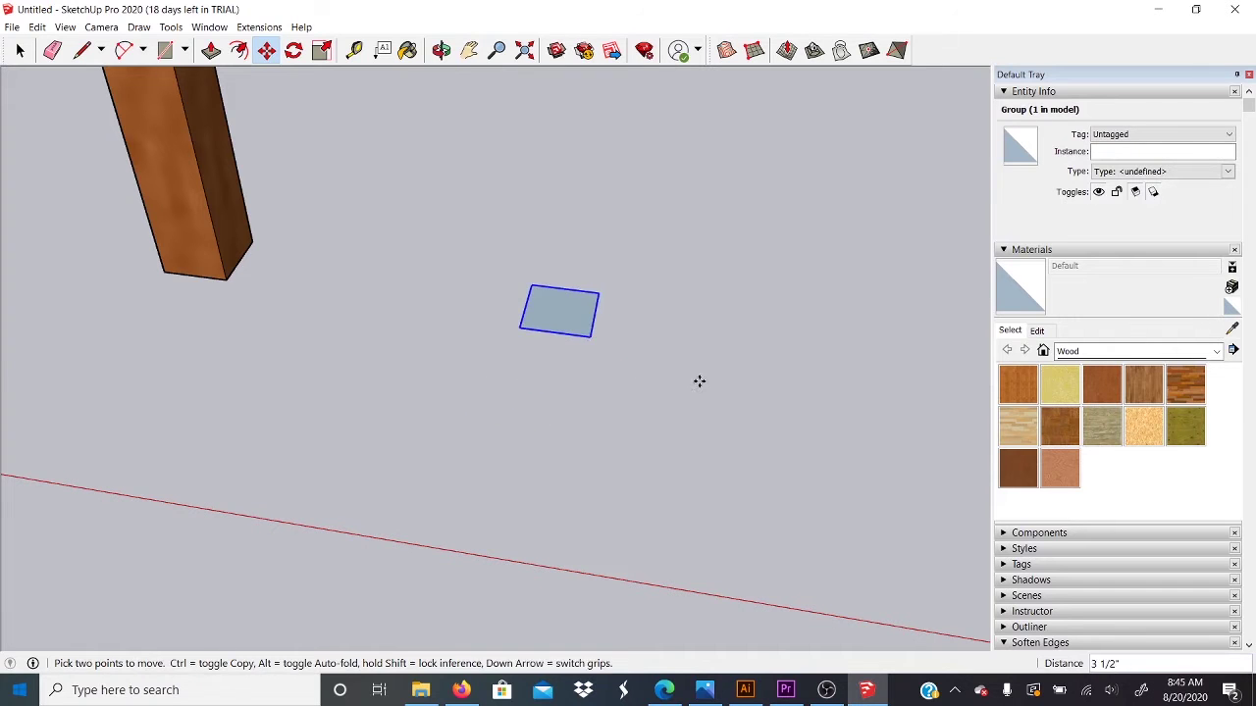
middle_drag(698, 382, 290, 548)
scroll(409, 440, down, 5)
shift+middle_drag(451, 479, 714, 494)
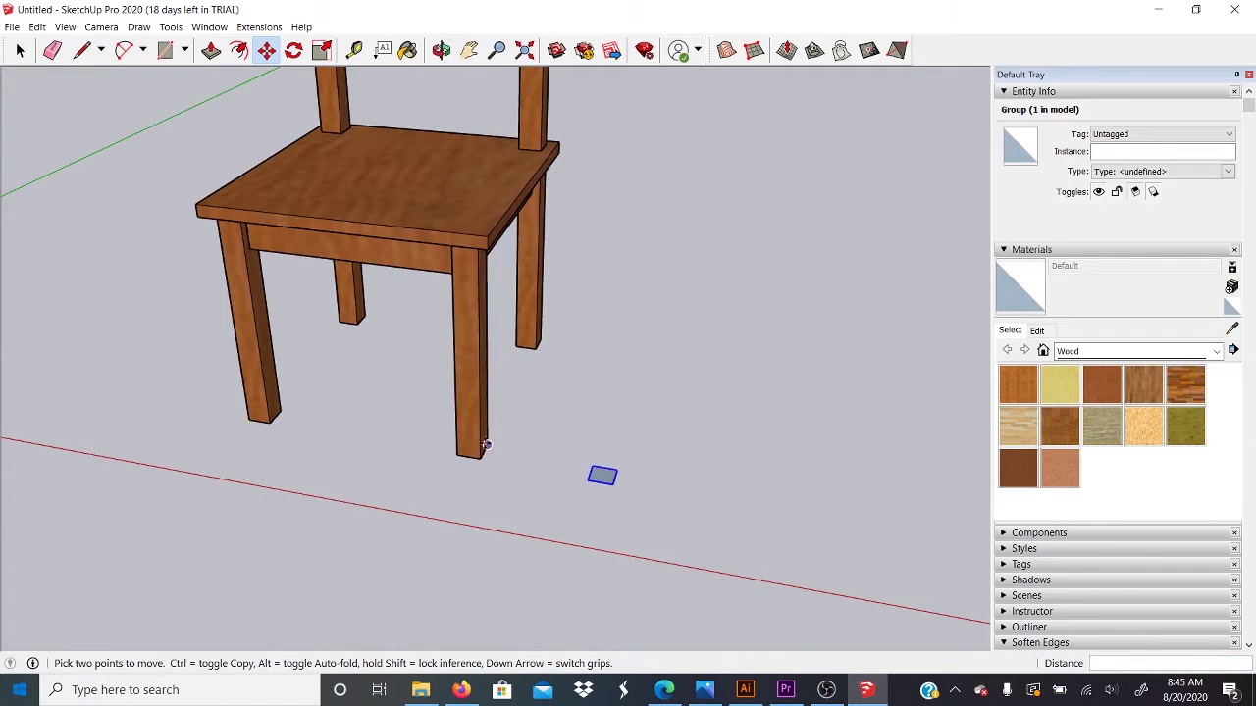
scroll(589, 476, up, 5)
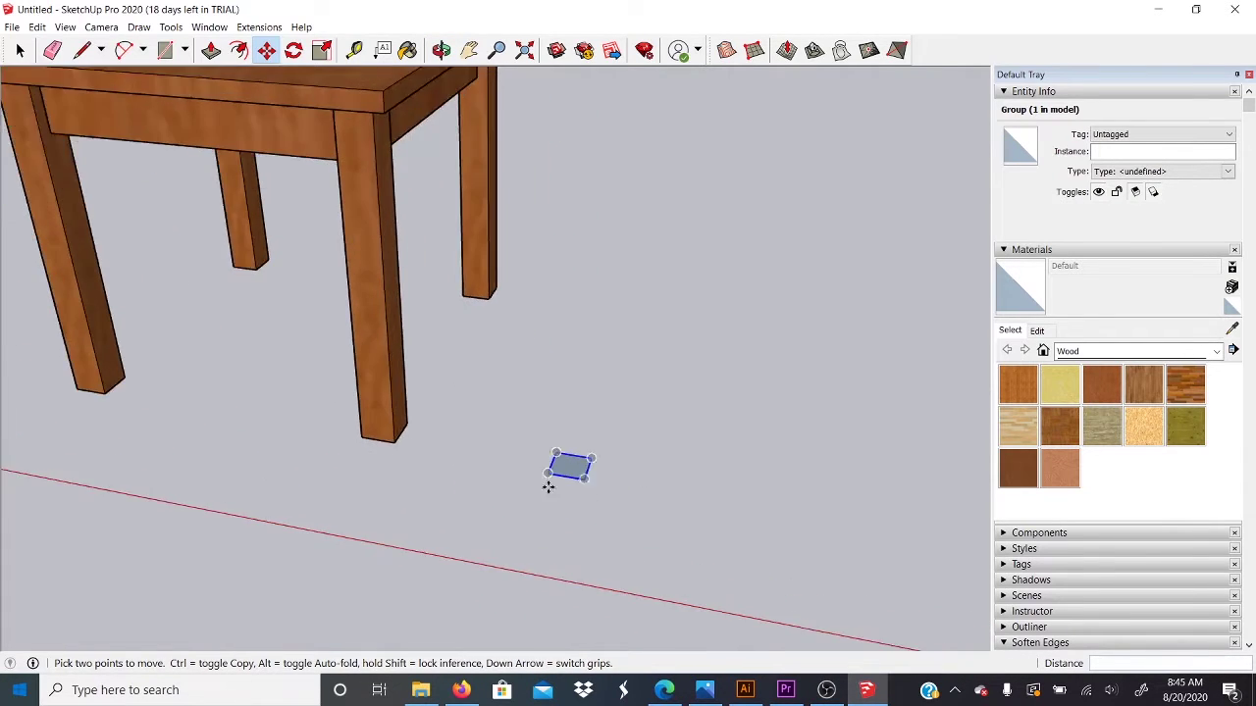
key(space)
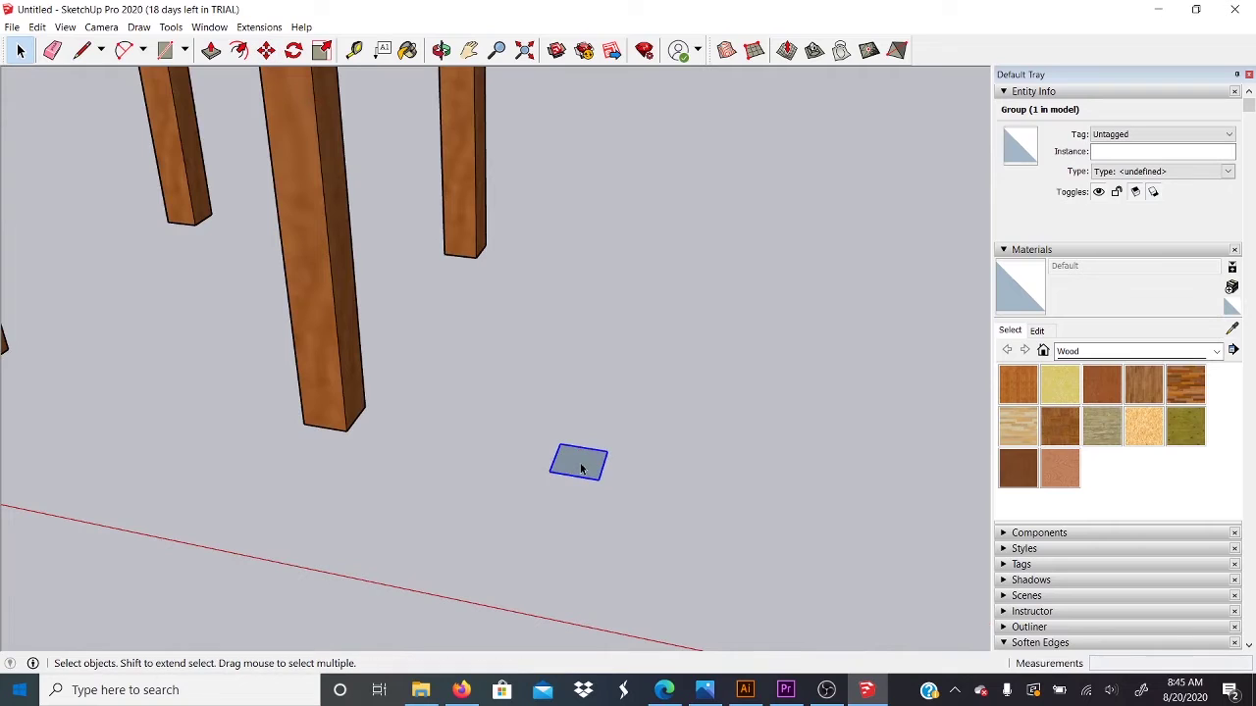
Open the grouped square for editing and extrude its face 19" upward with Push/Pull to form a leg
double_click(581, 470)
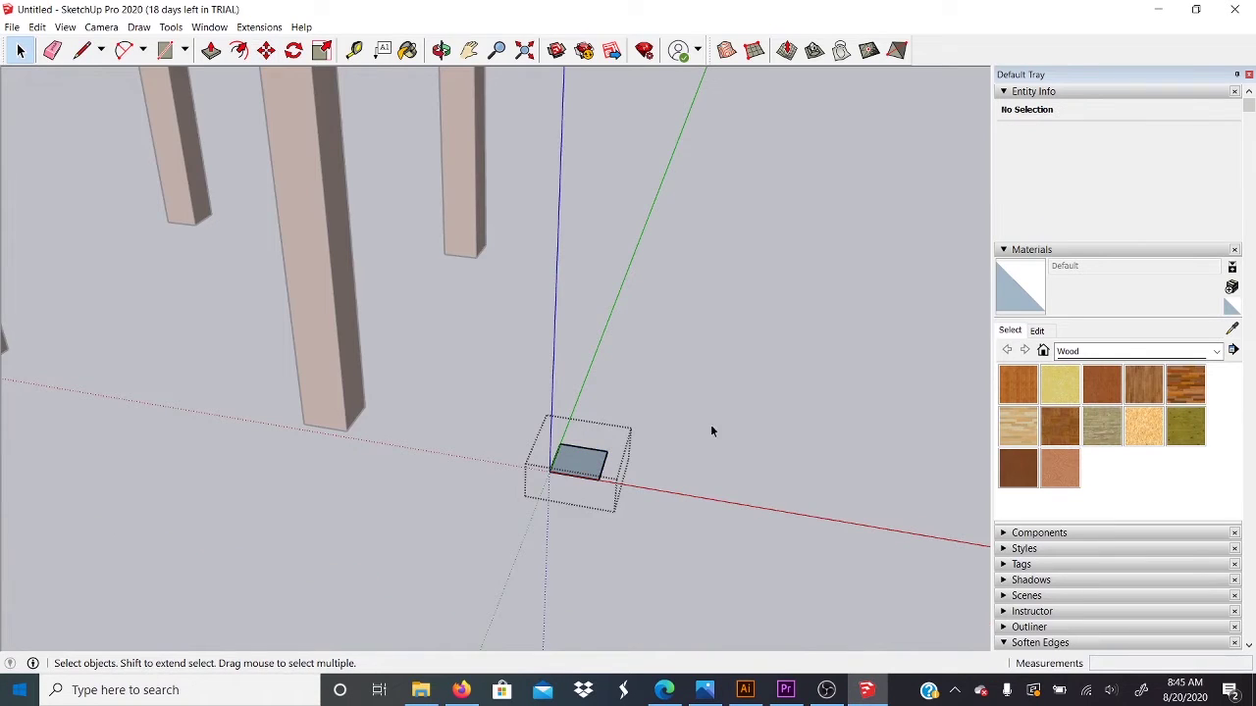
click(593, 465)
scroll(595, 456, up, 4)
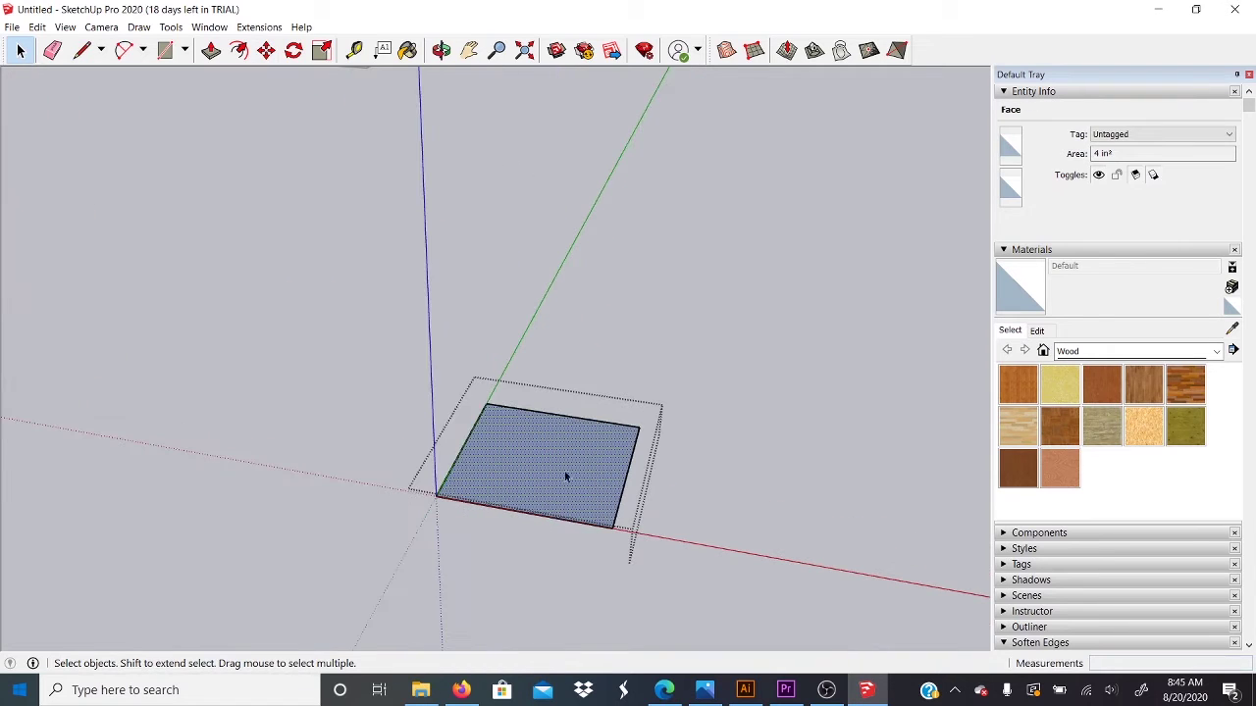
scroll(558, 485, down, 3)
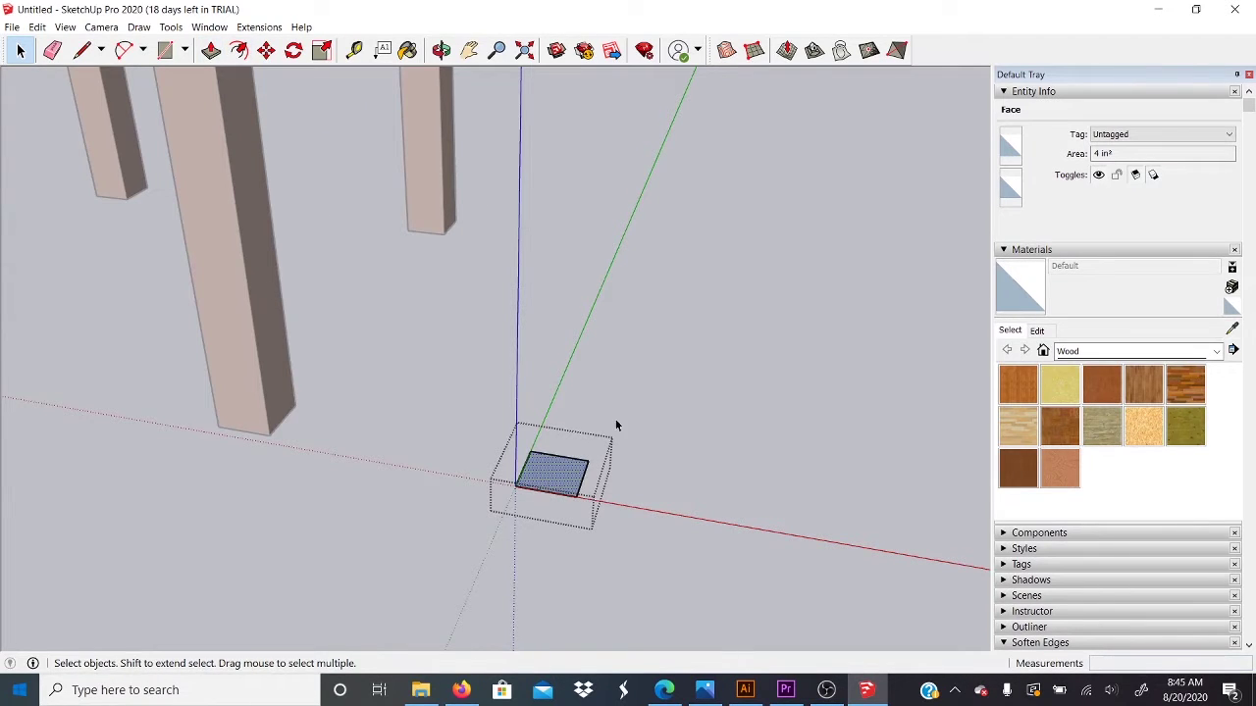
key(p)
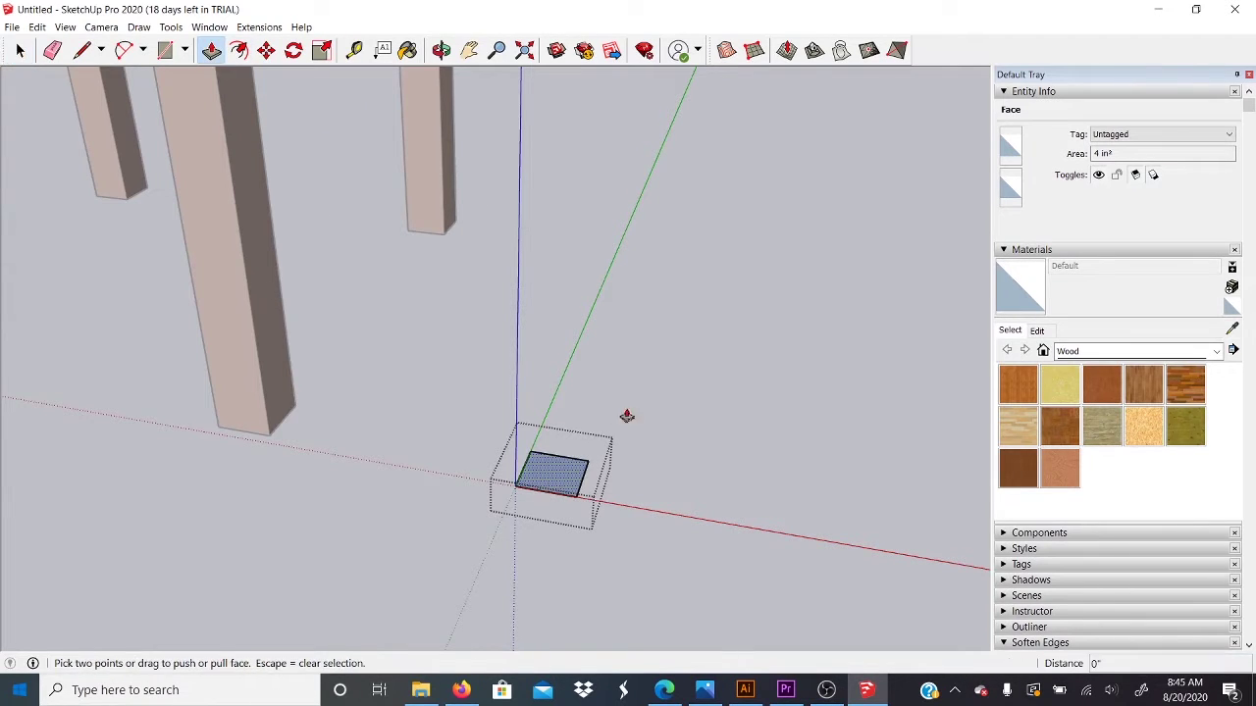
click(556, 477)
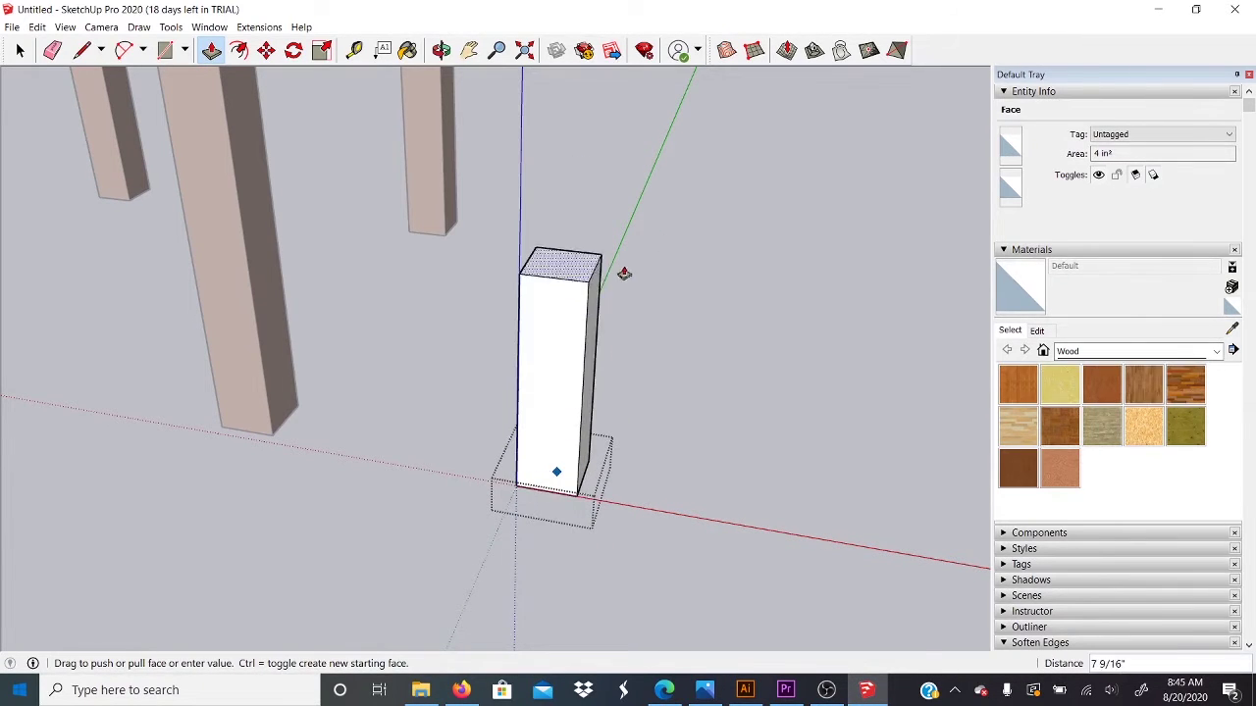
scroll(624, 278, down, 3)
scroll(574, 569, down, 4)
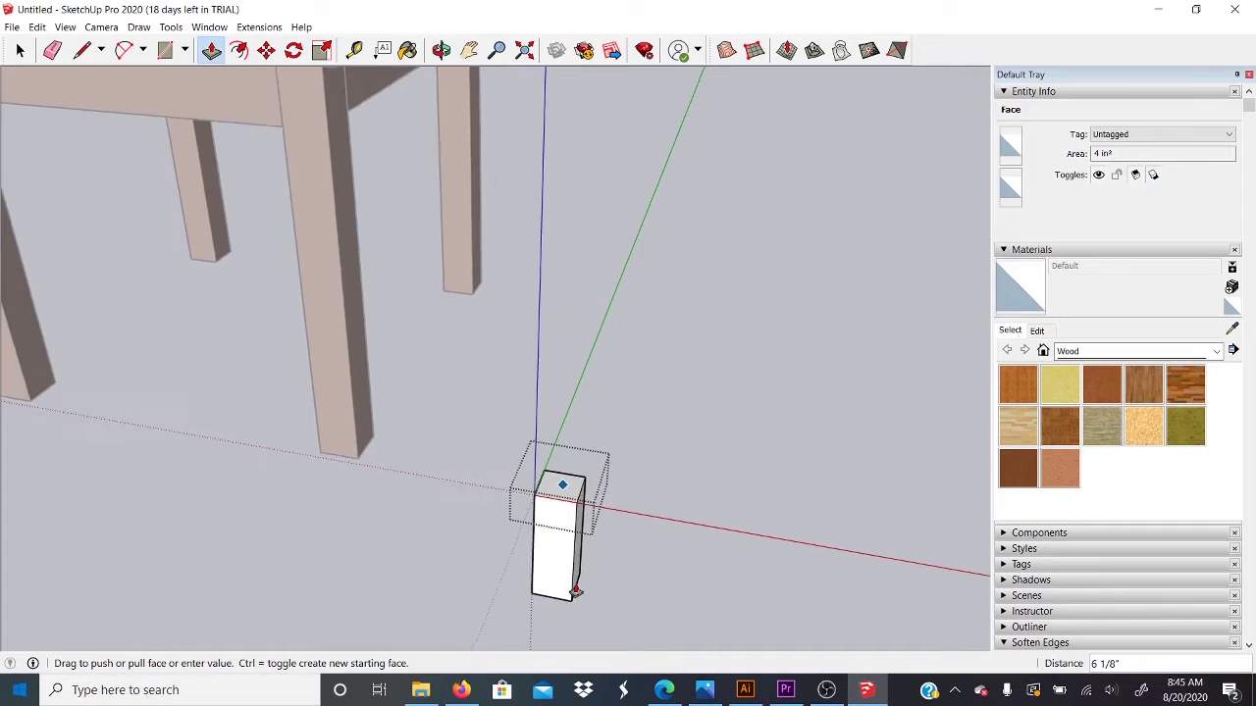
middle_drag(364, 226, 426, 76)
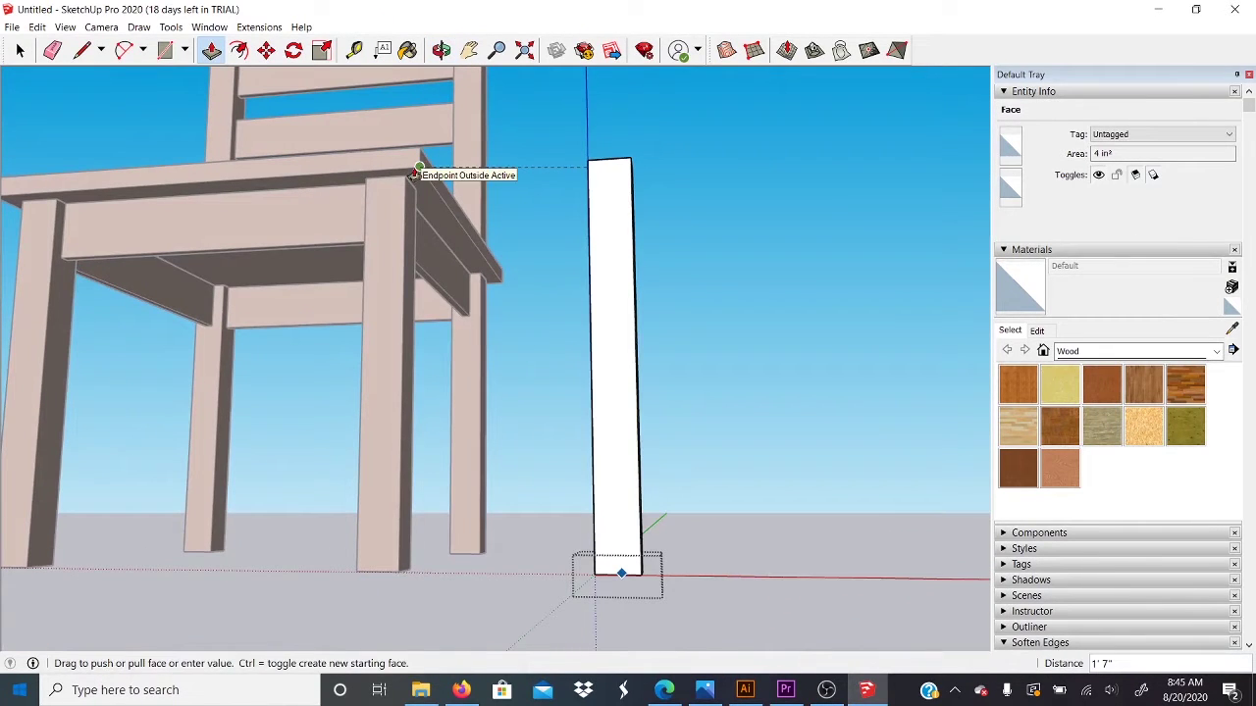
middle_drag(504, 213, 600, 549)
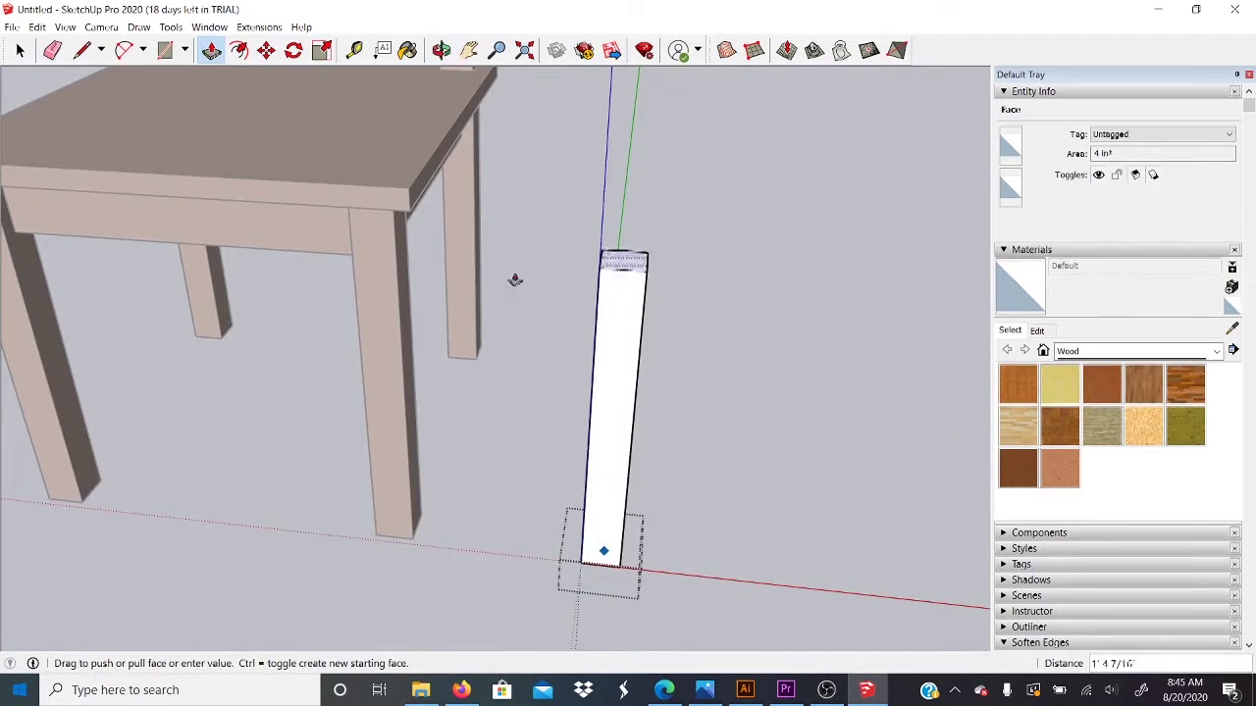
middle_drag(770, 279, 628, 233)
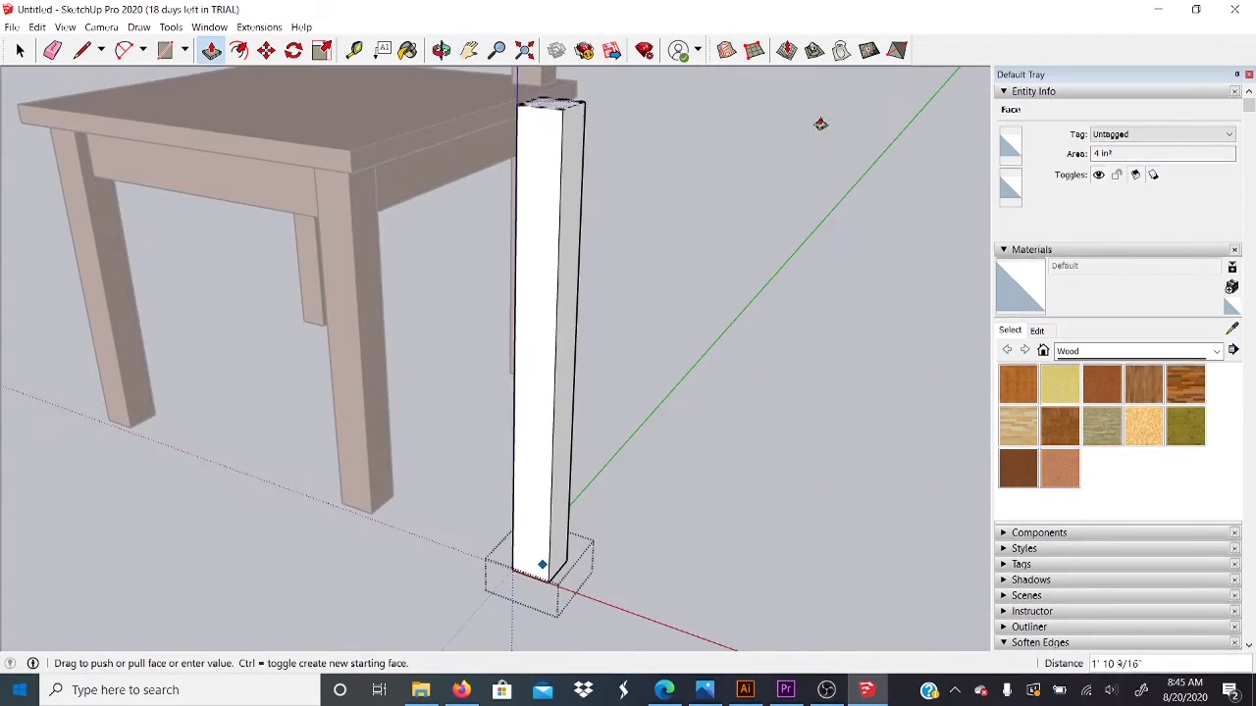
click(735, 109)
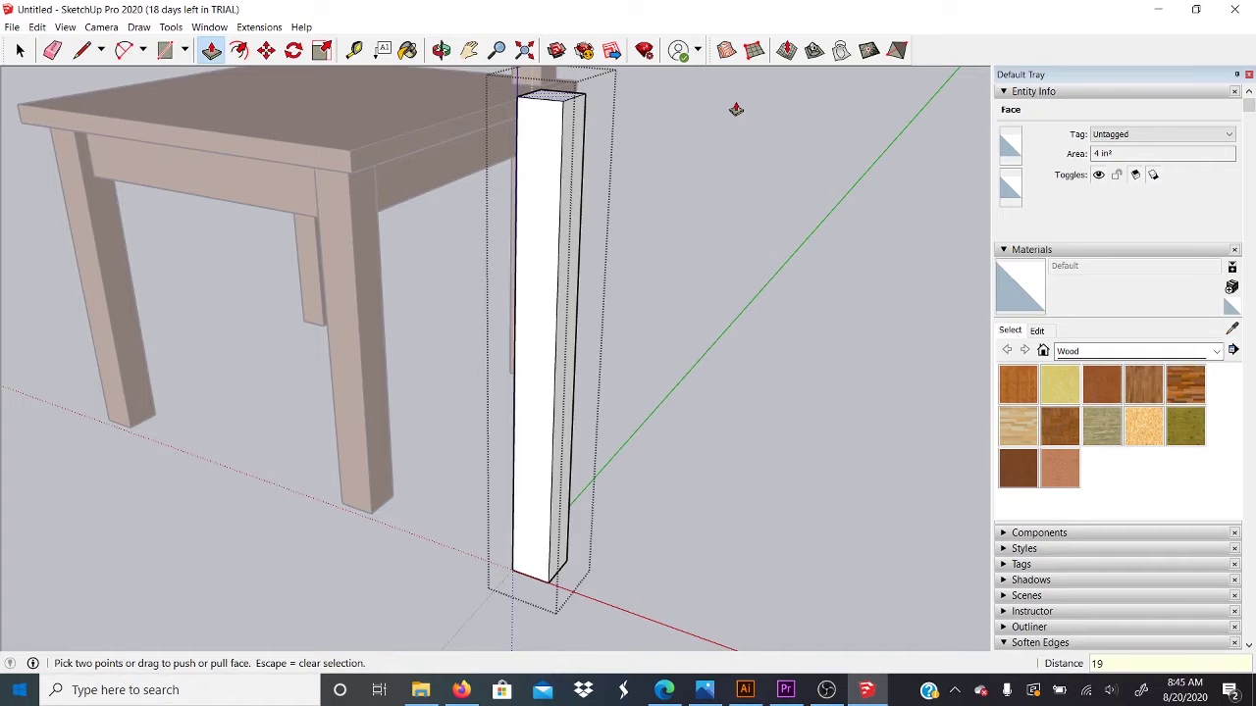
middle_drag(729, 121, 874, 235)
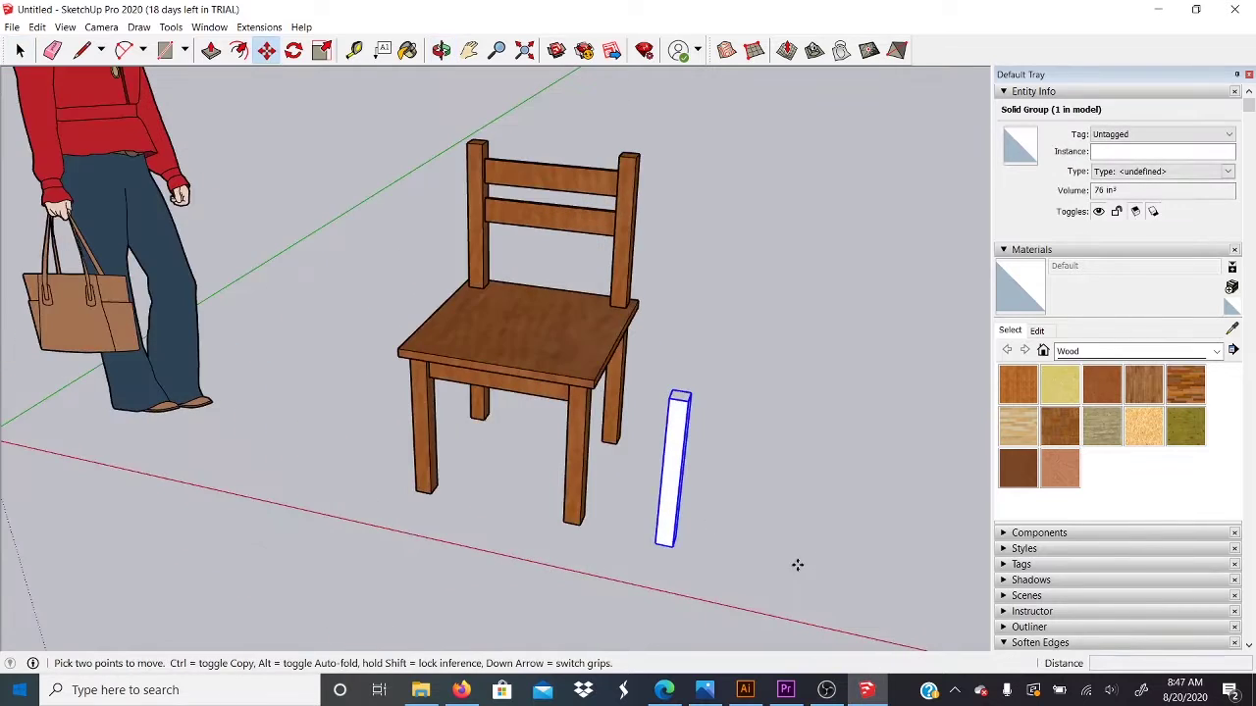
middle_drag(795, 566, 661, 441)
key(m)
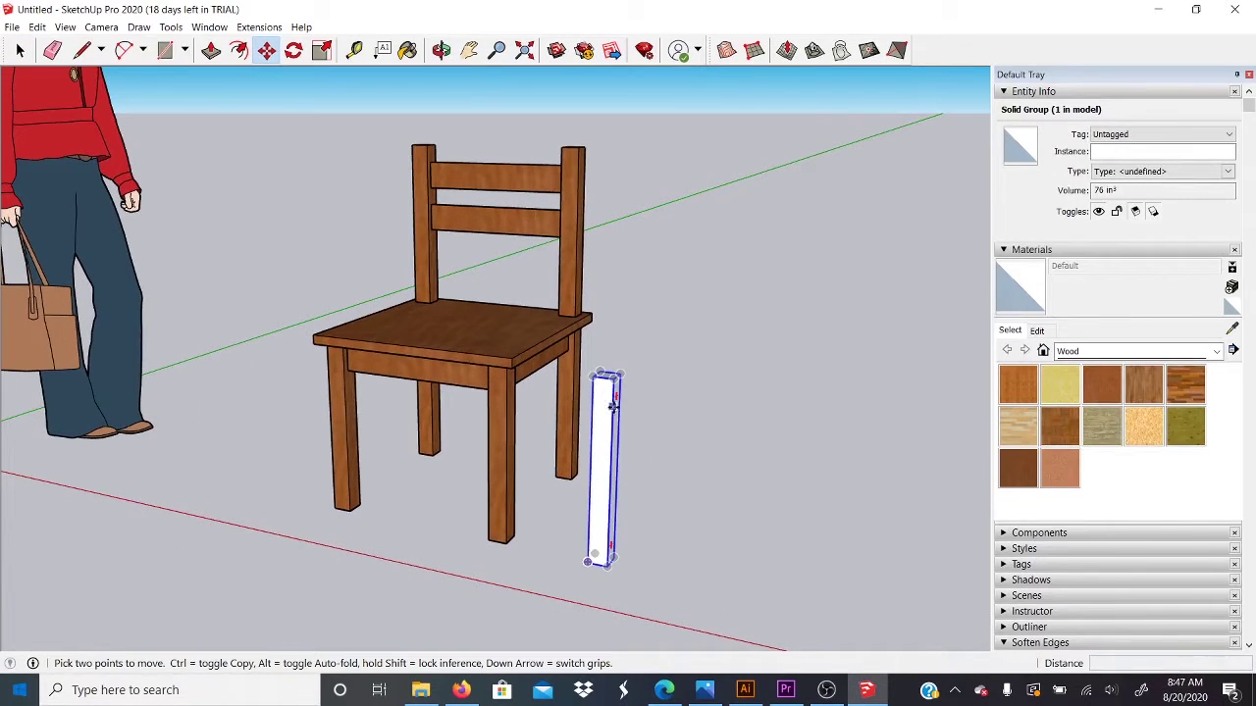
middle_drag(546, 409, 701, 467)
key(space)
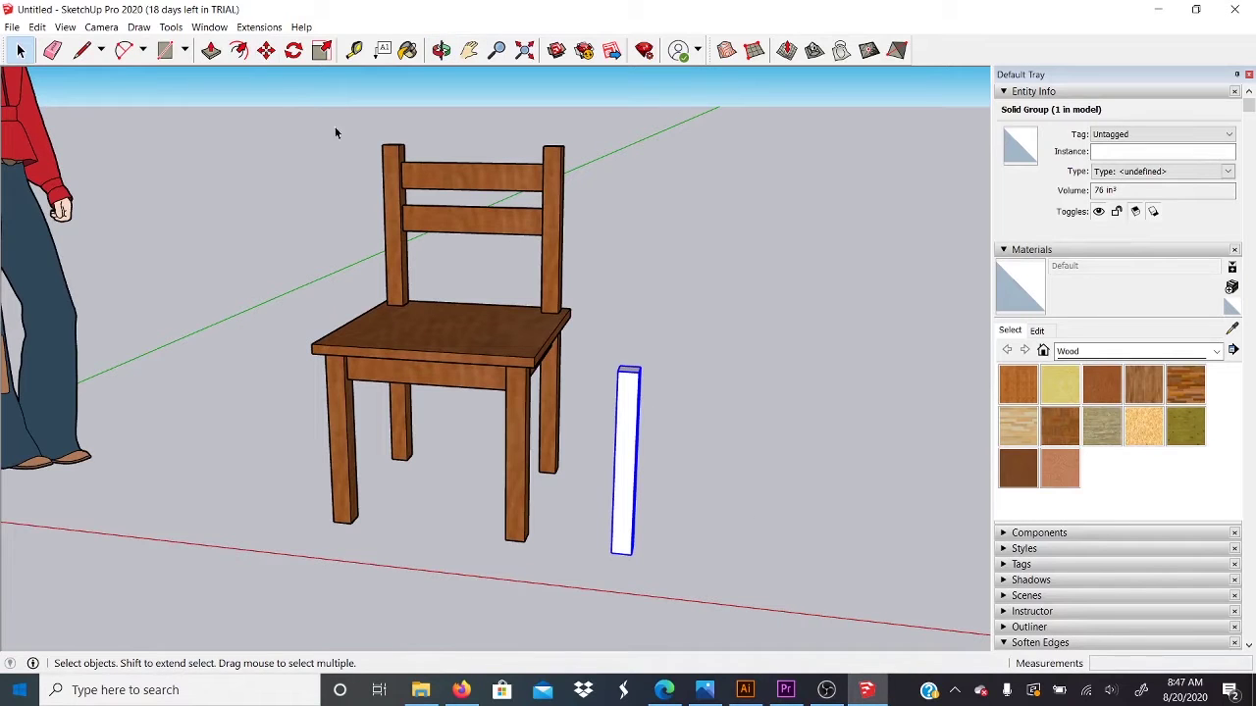
click(265, 59)
key(space)
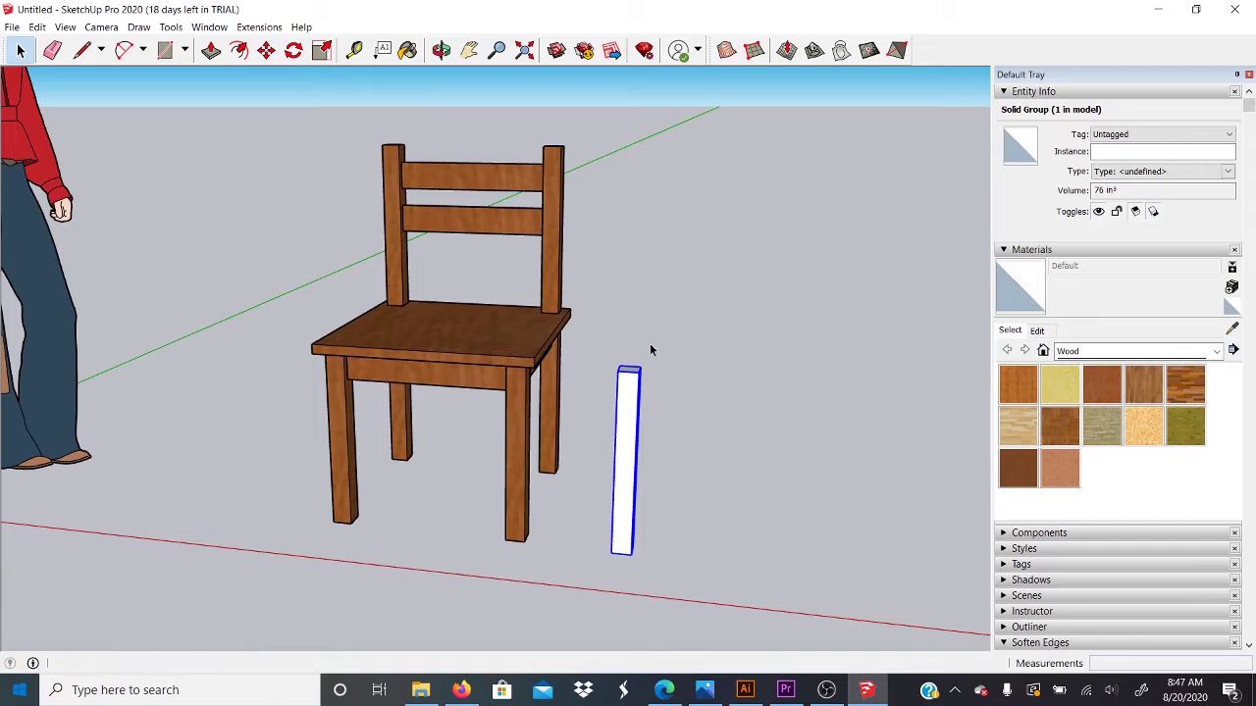
key(m)
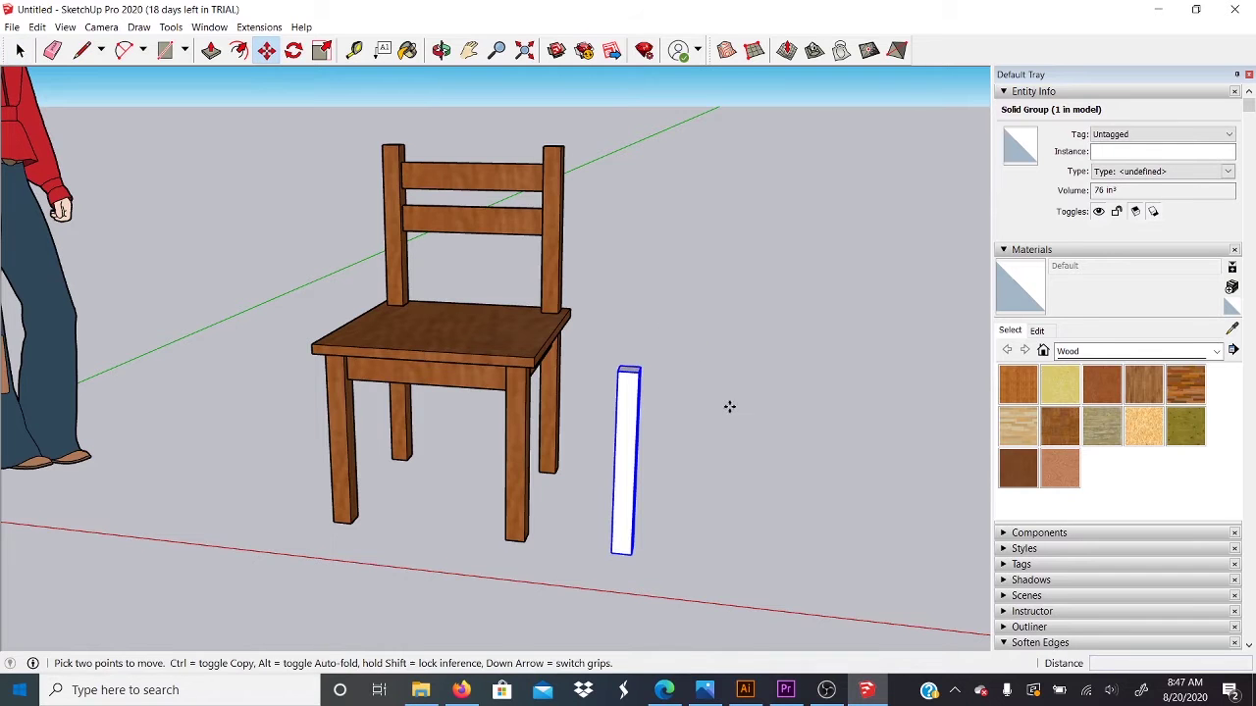
middle_drag(729, 406, 723, 541)
key(space)
click(686, 419)
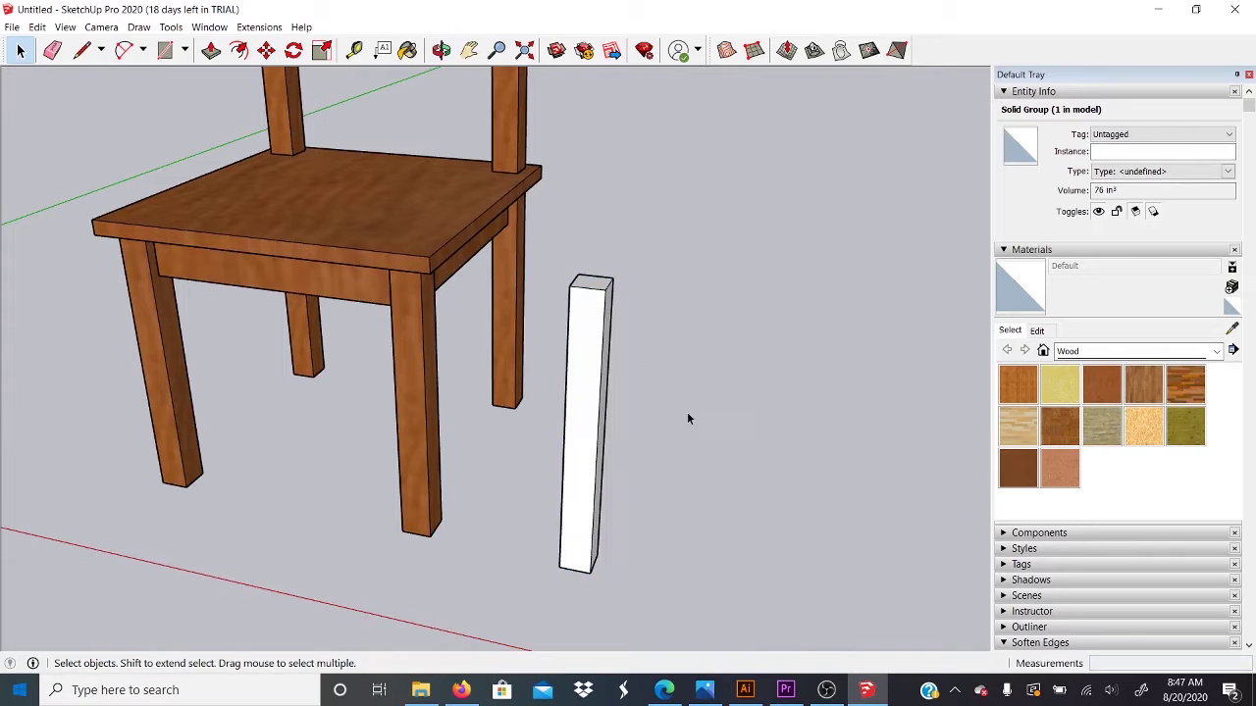
Pick up the grouped leg by its top front corner and try moving it freely and along the red axis
click(612, 304)
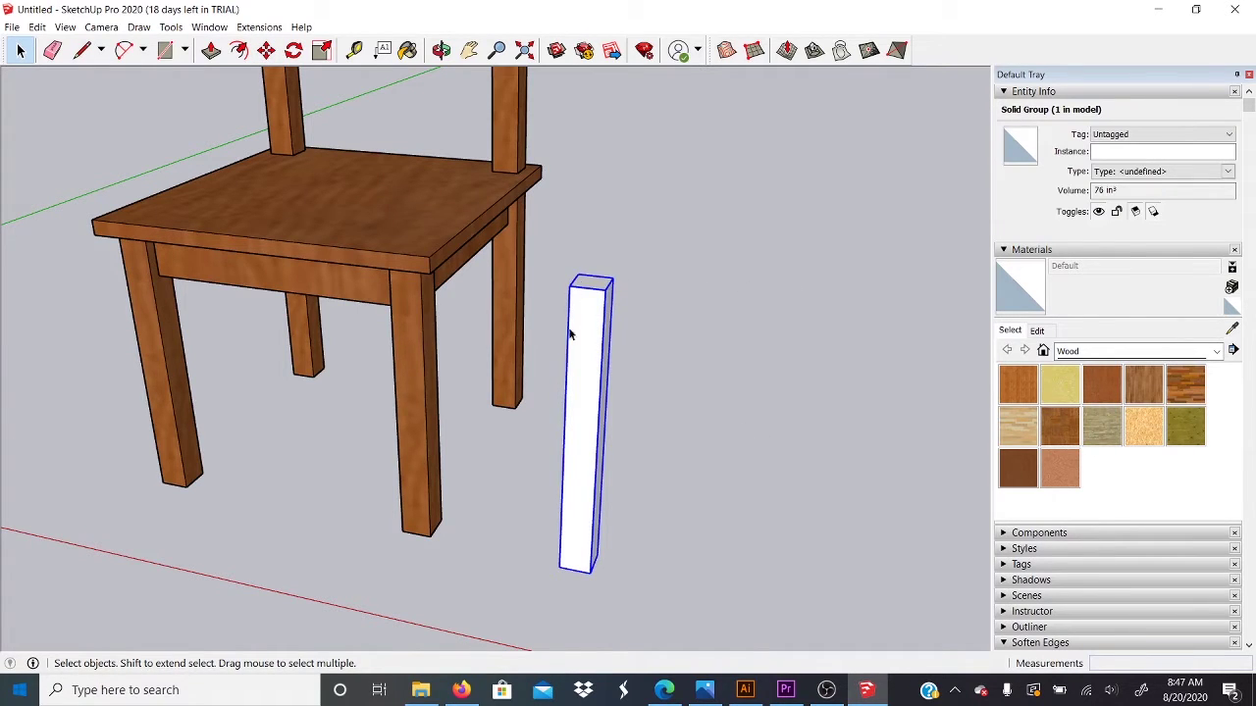
key(m)
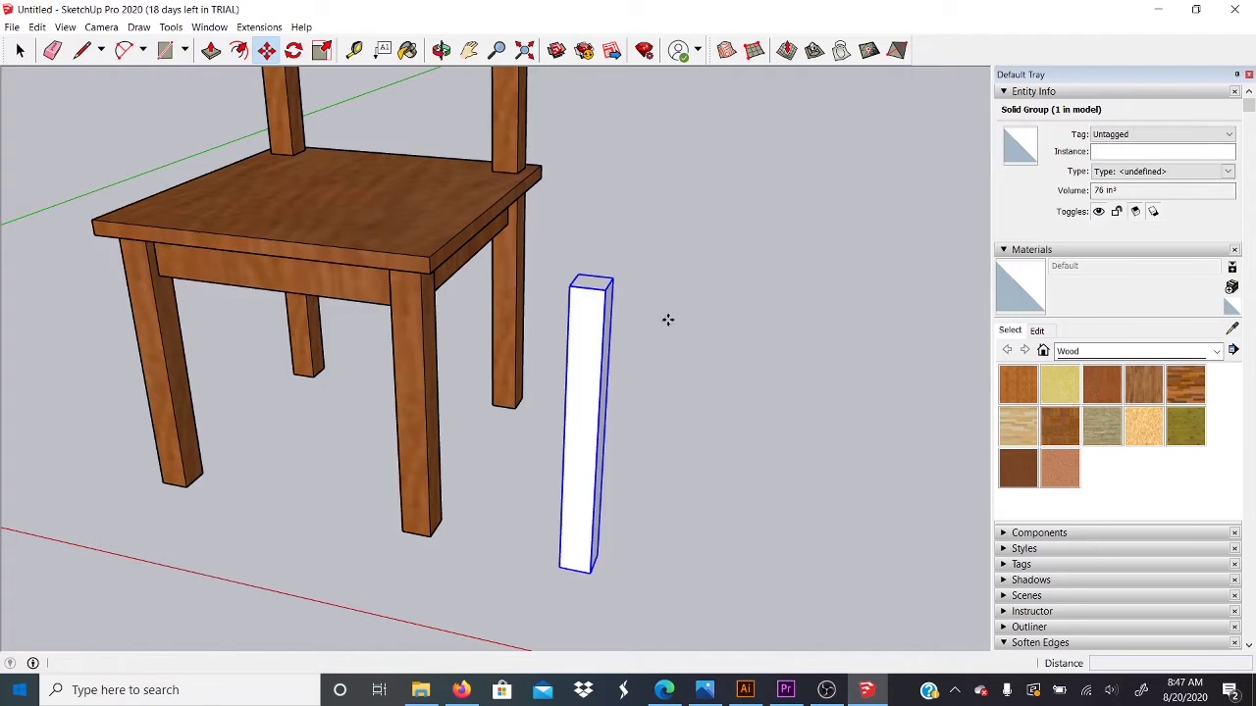
click(605, 290)
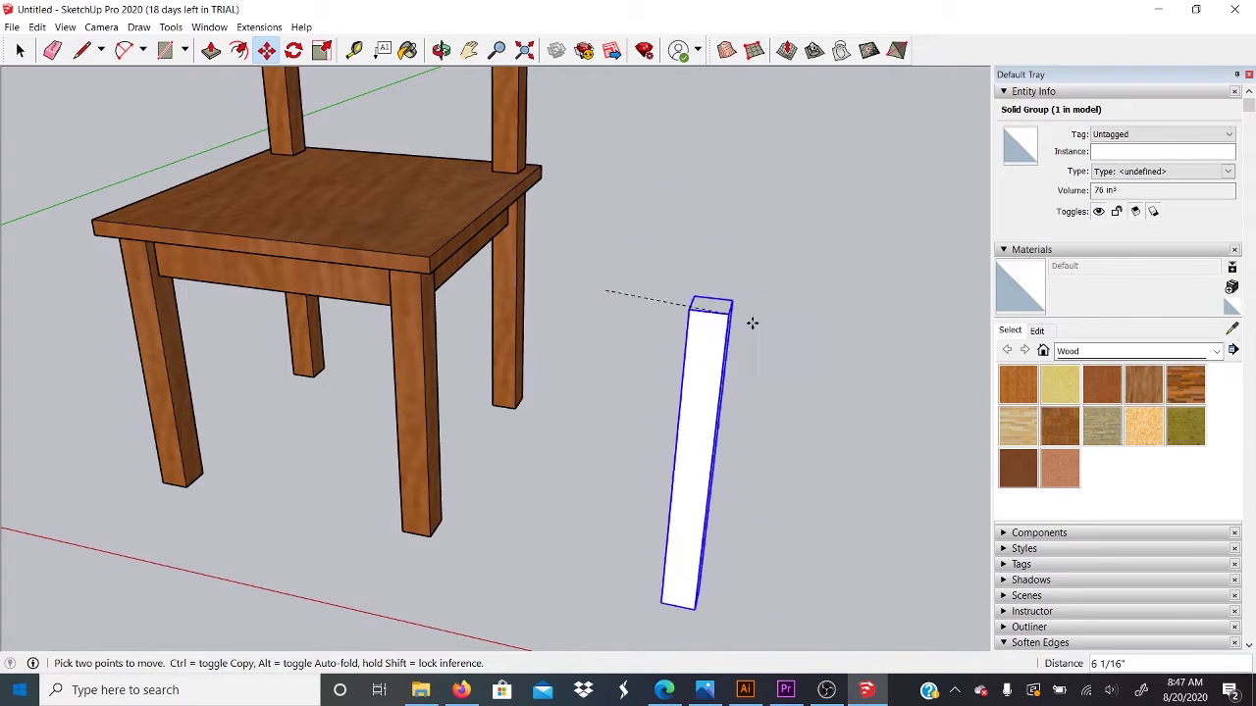
scroll(752, 286, down, 2)
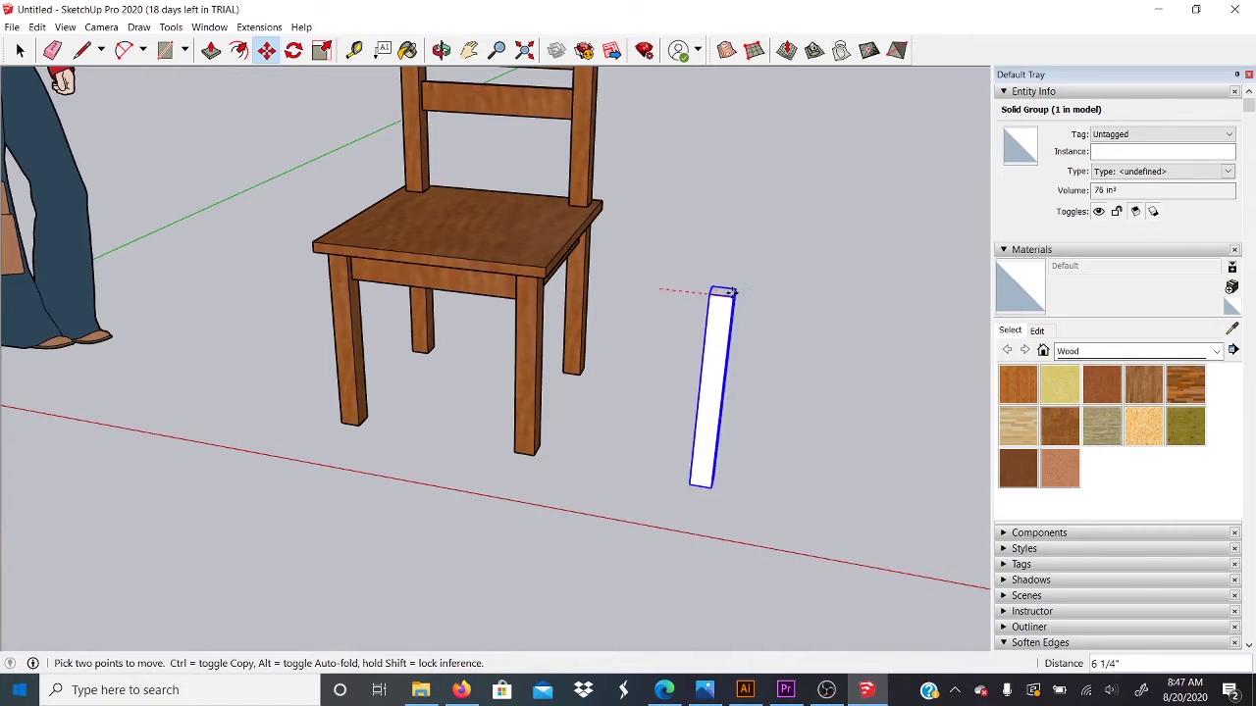
middle_drag(670, 371, 515, 92)
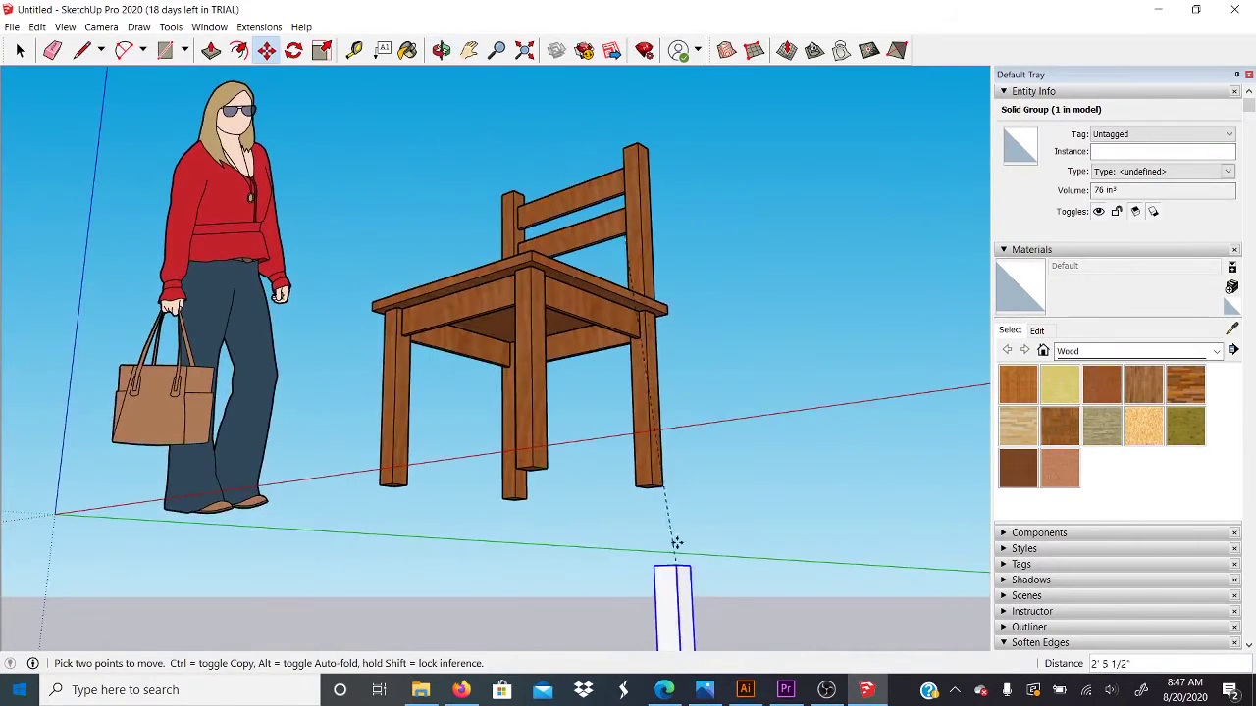
middle_drag(726, 238, 766, 481)
middle_drag(699, 456, 837, 422)
middle_drag(745, 400, 697, 426)
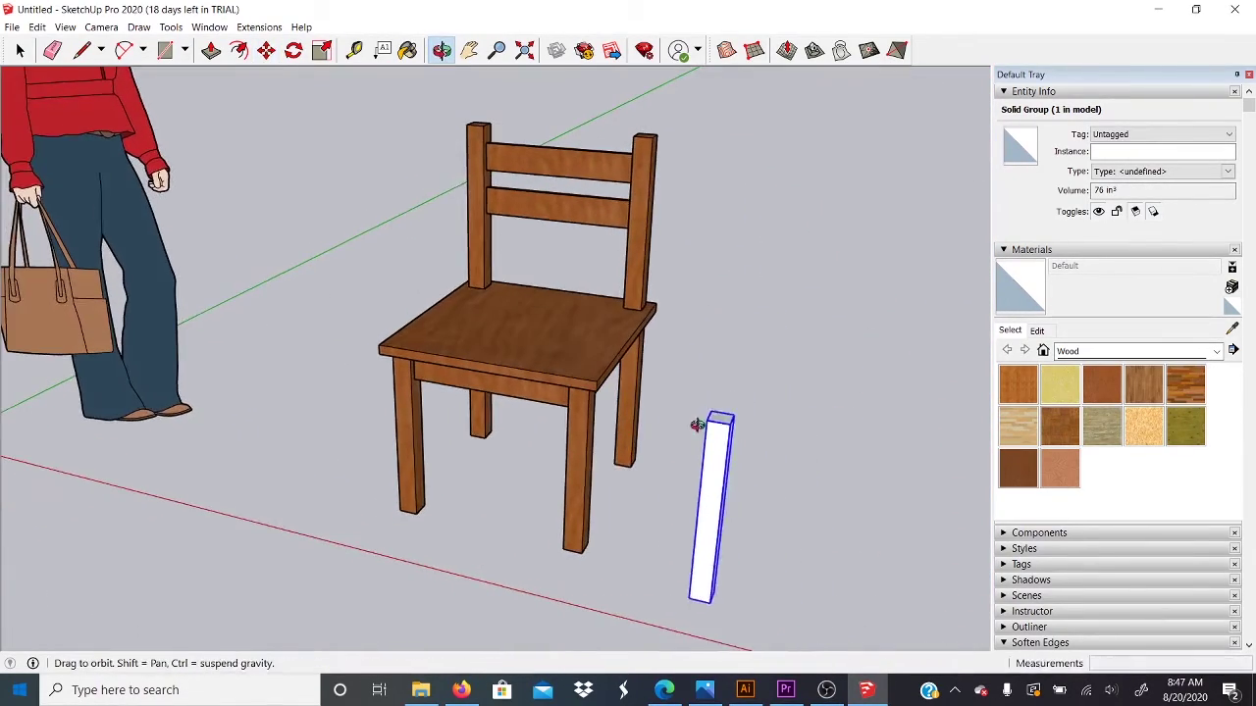
scroll(600, 381, down, 2)
scroll(601, 387, down, 2)
scroll(671, 428, up, 2)
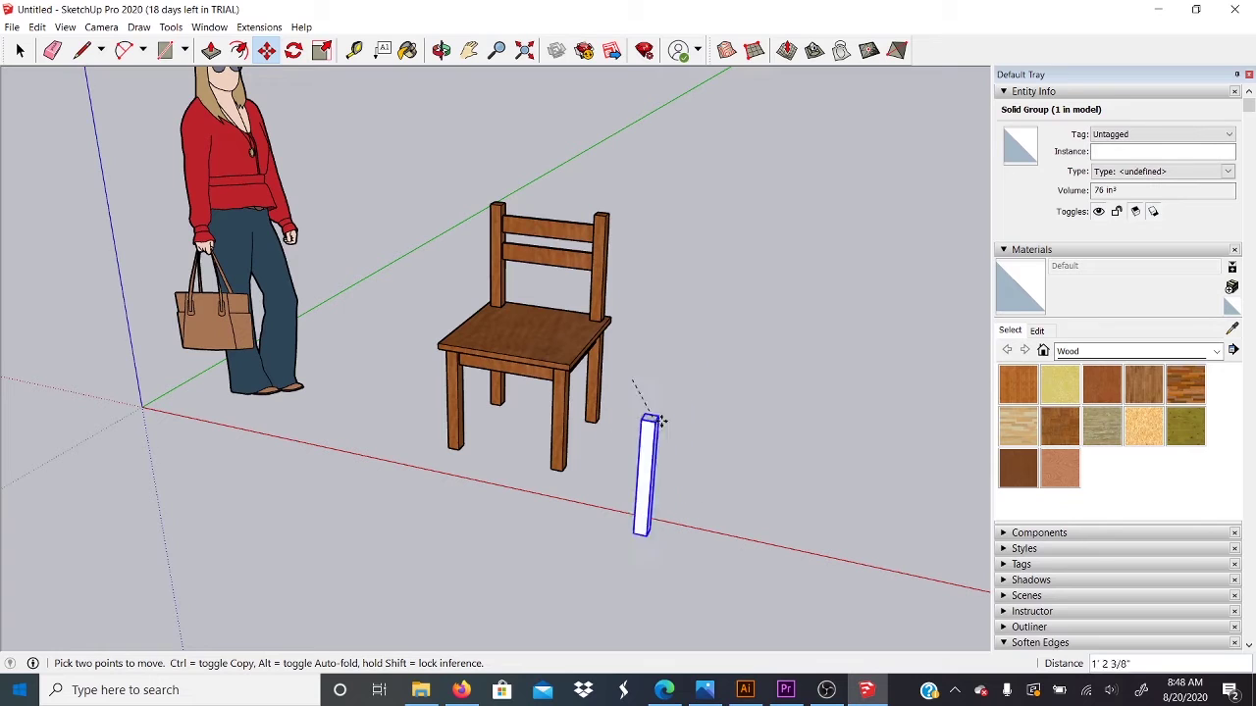
scroll(643, 377, up, 2)
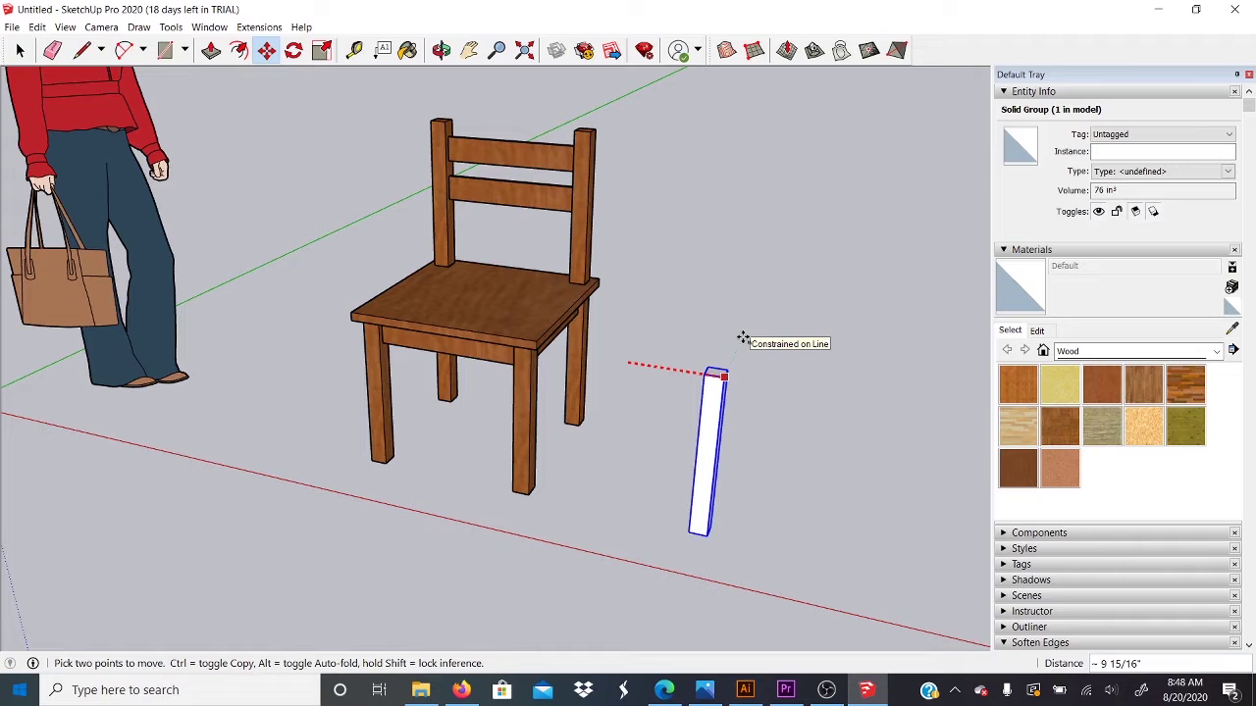
Try copying the leg 19" along the red axis, and delete the copy
key(ctrl)
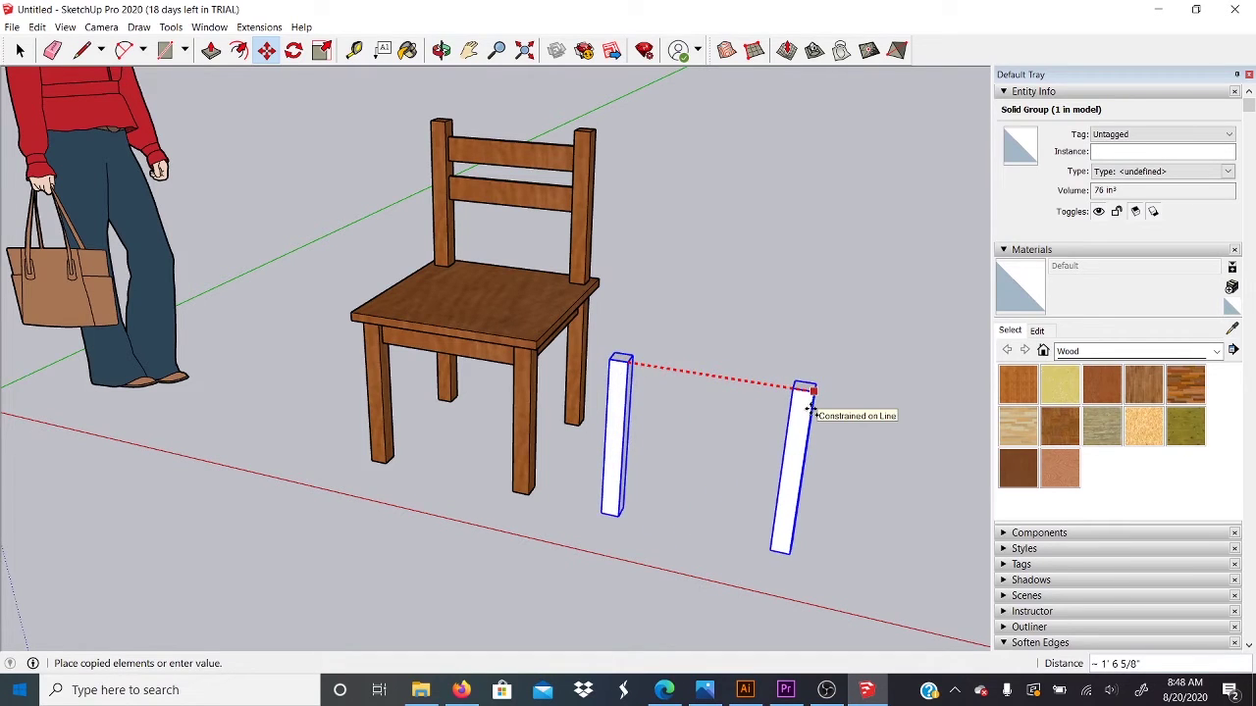
click(810, 408)
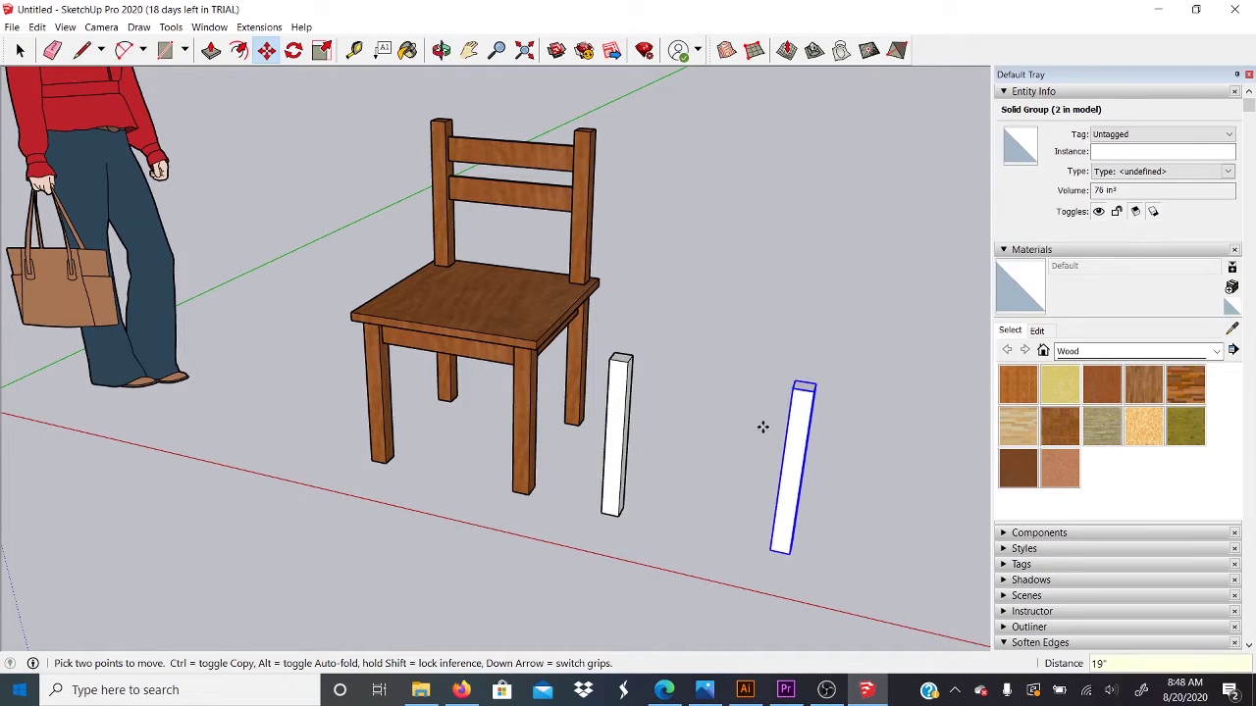
middle_drag(813, 465, 817, 405)
key(Delete)
key(space)
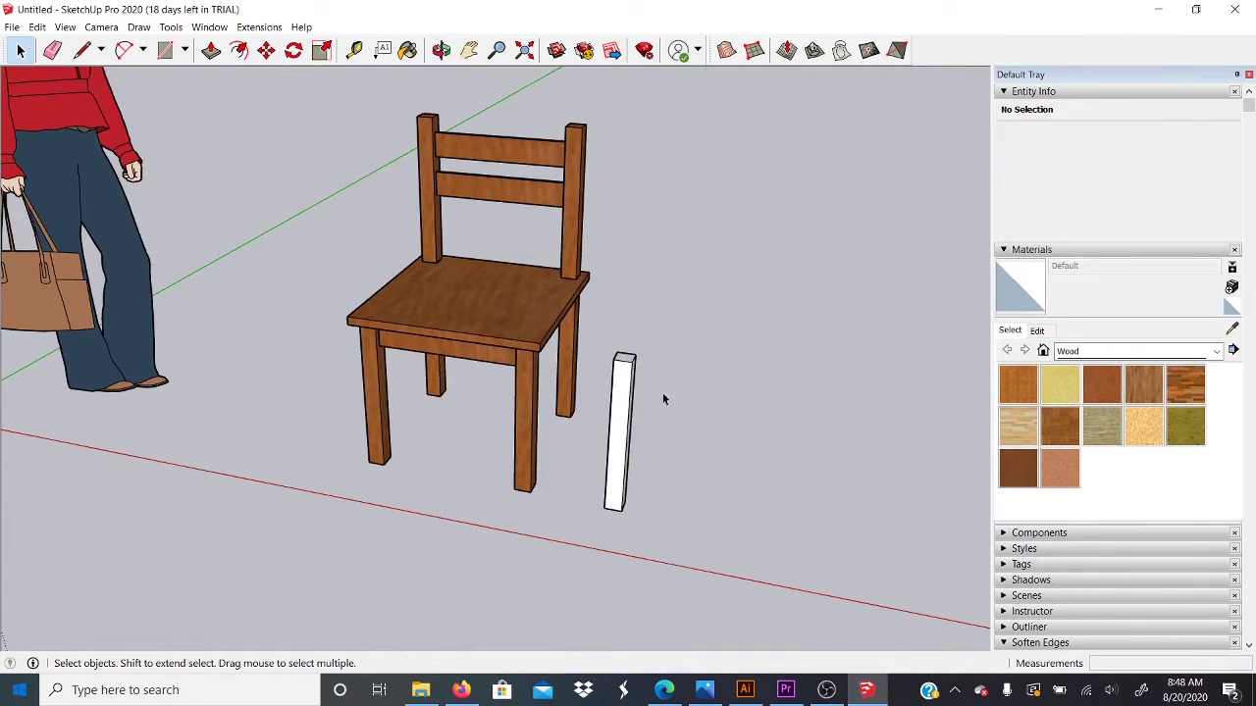
Copy the remaining leg from its top corner 19" along the red axis, away from the chair
scroll(622, 392, up, 2)
click(622, 397)
key(m)
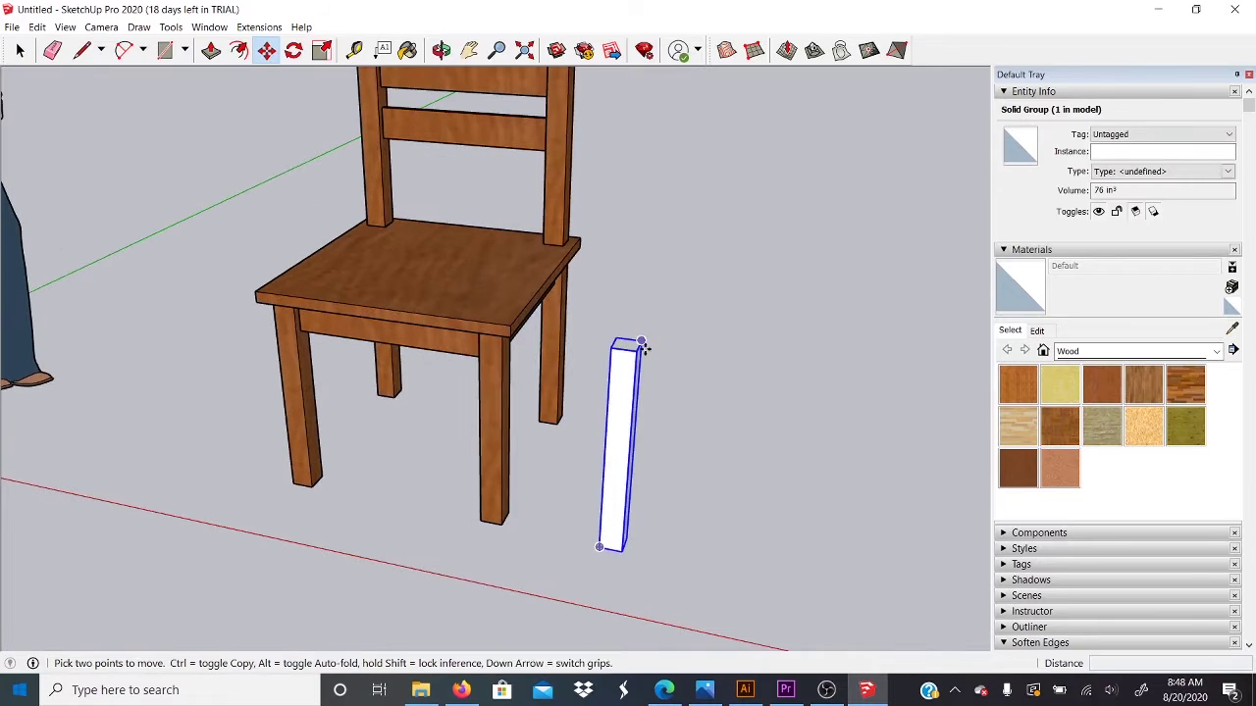
click(643, 349)
key(ctrl)
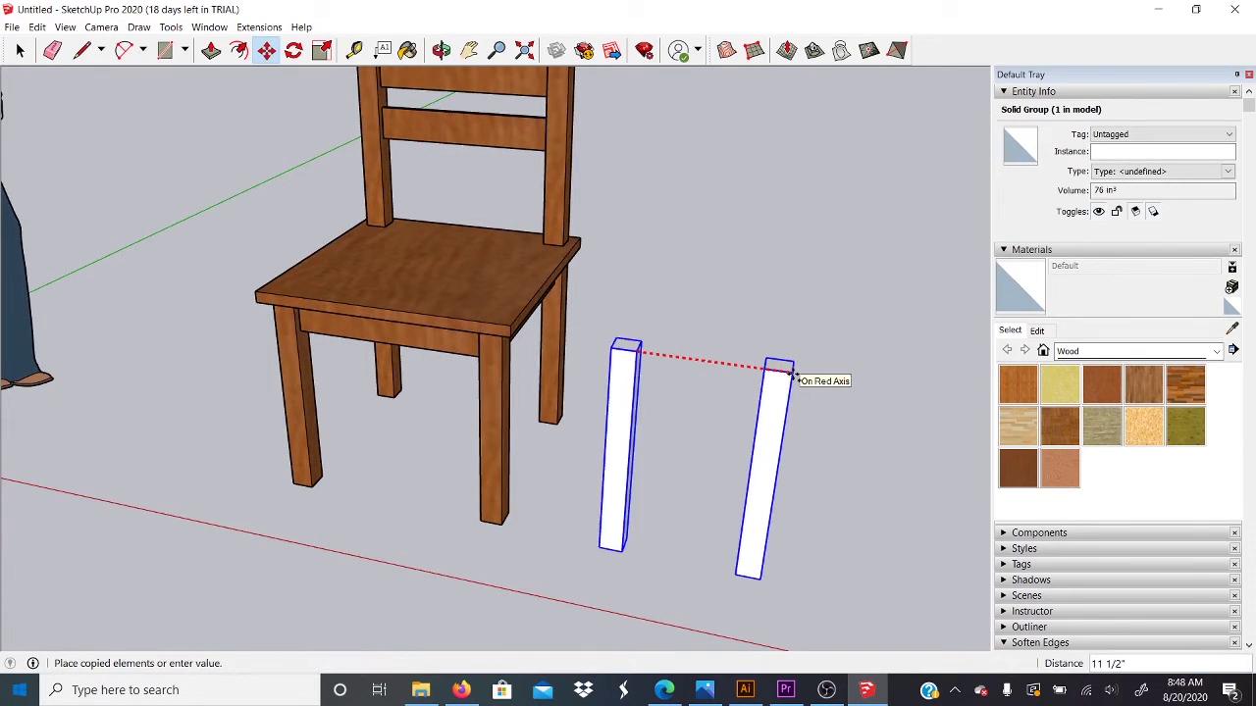
click(793, 374)
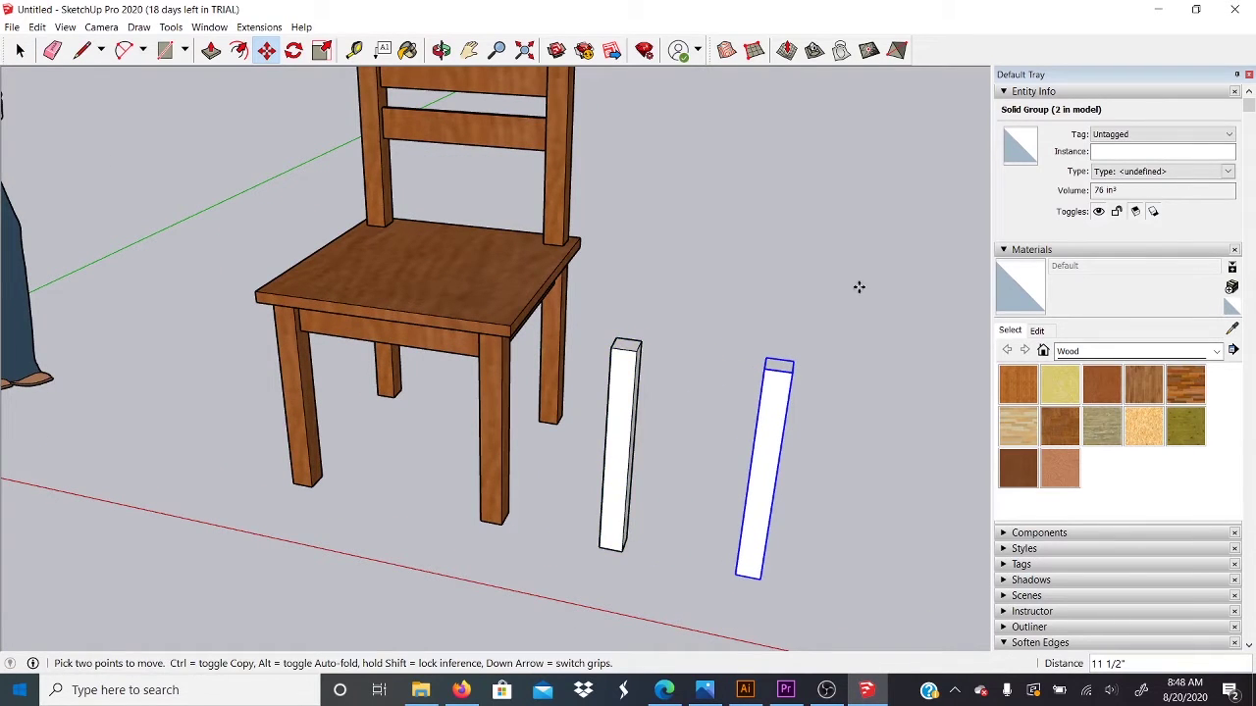
key(Return)
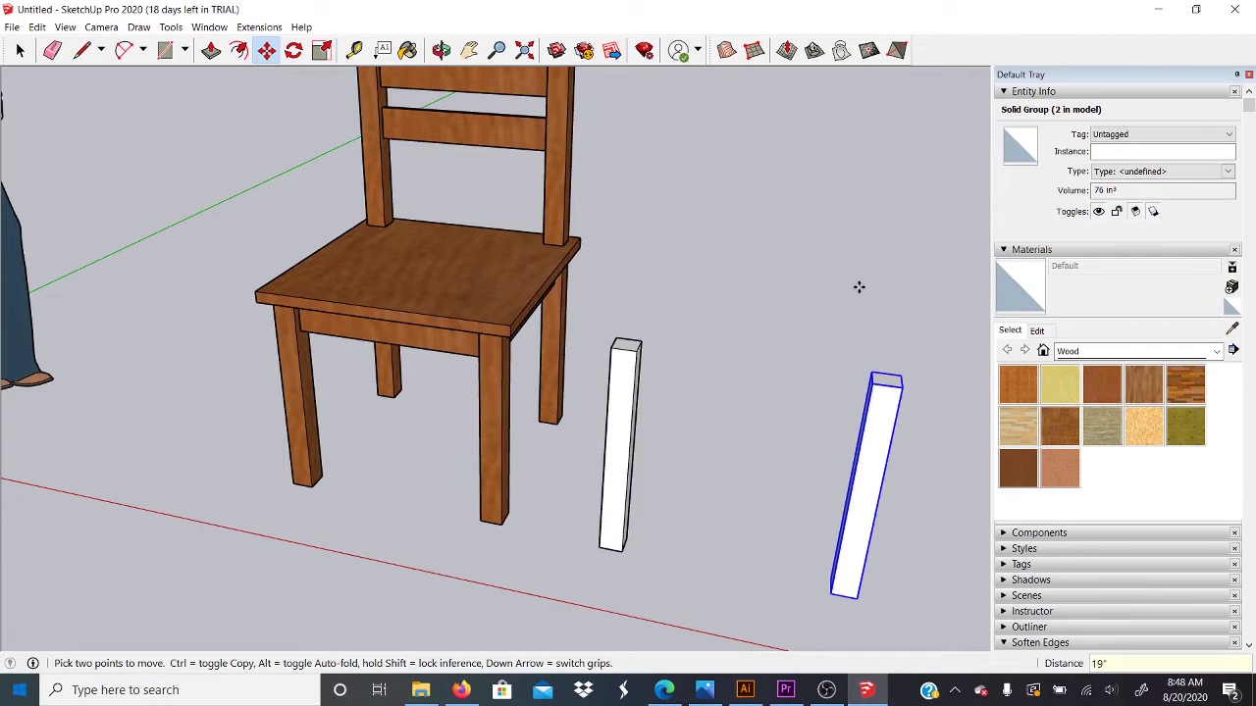
middle_drag(747, 373, 561, 240)
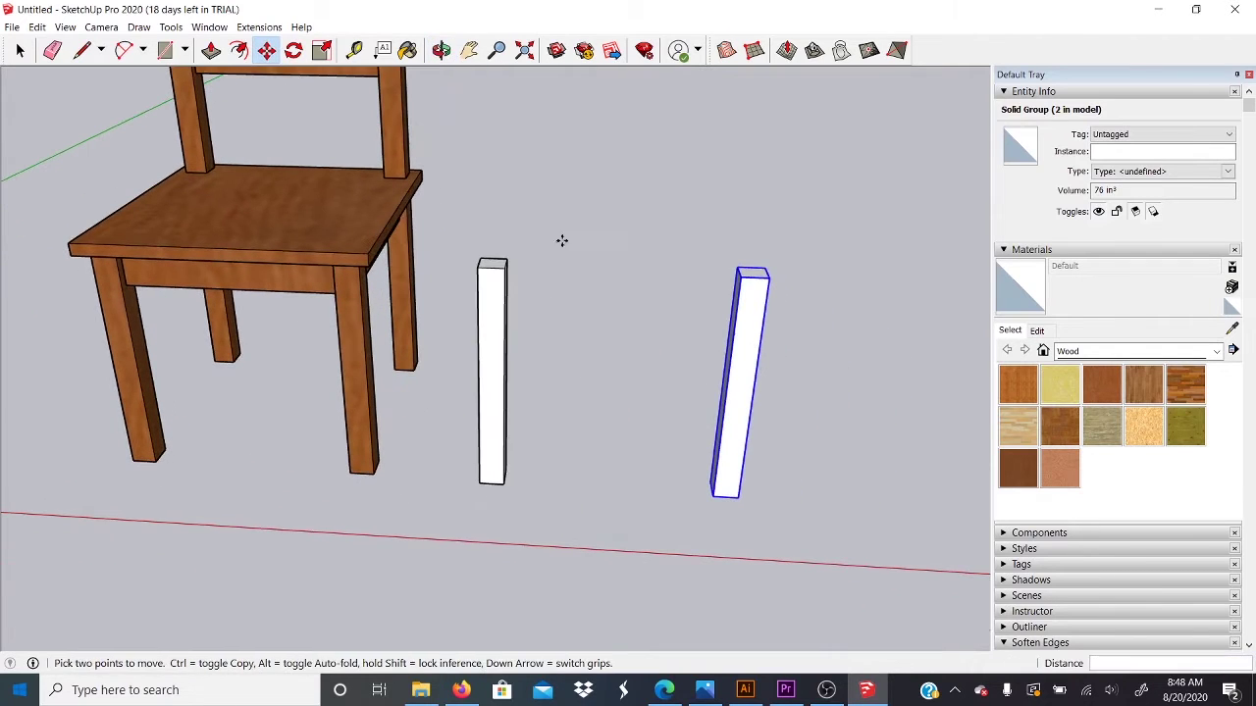
middle_drag(806, 356, 749, 465)
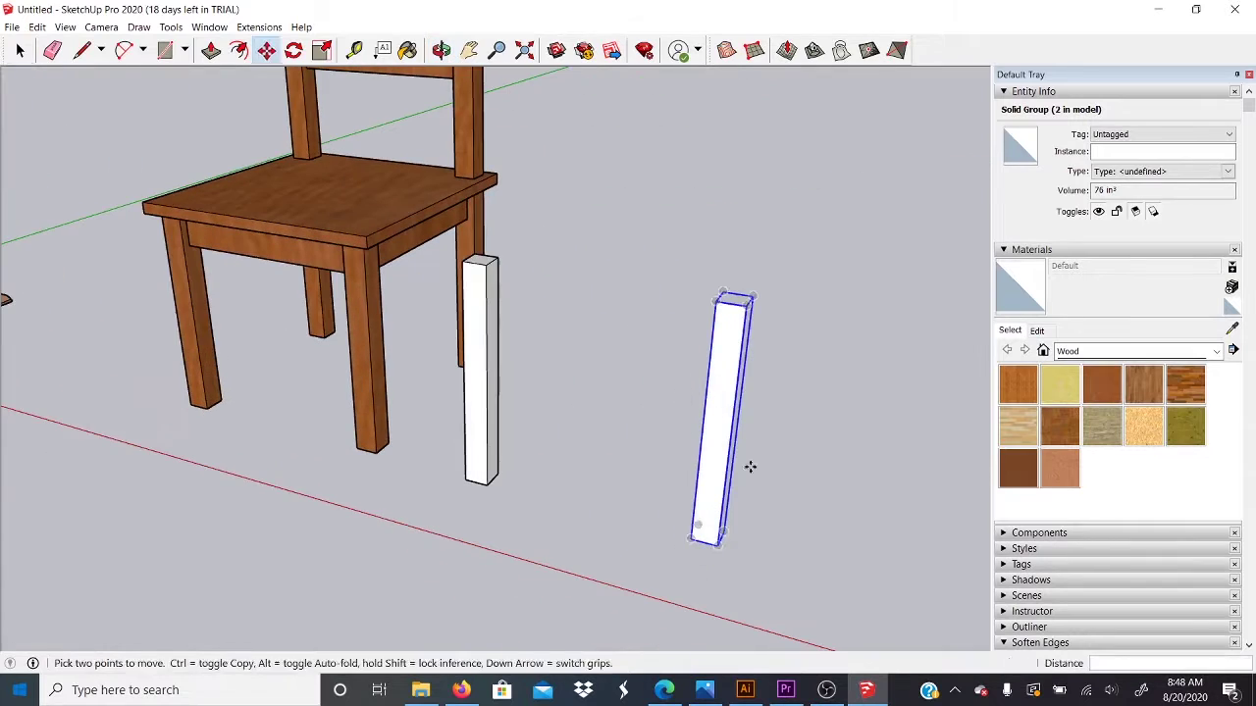
key(space)
shift+click(496, 296)
middle_drag(743, 326, 589, 257)
click(632, 468)
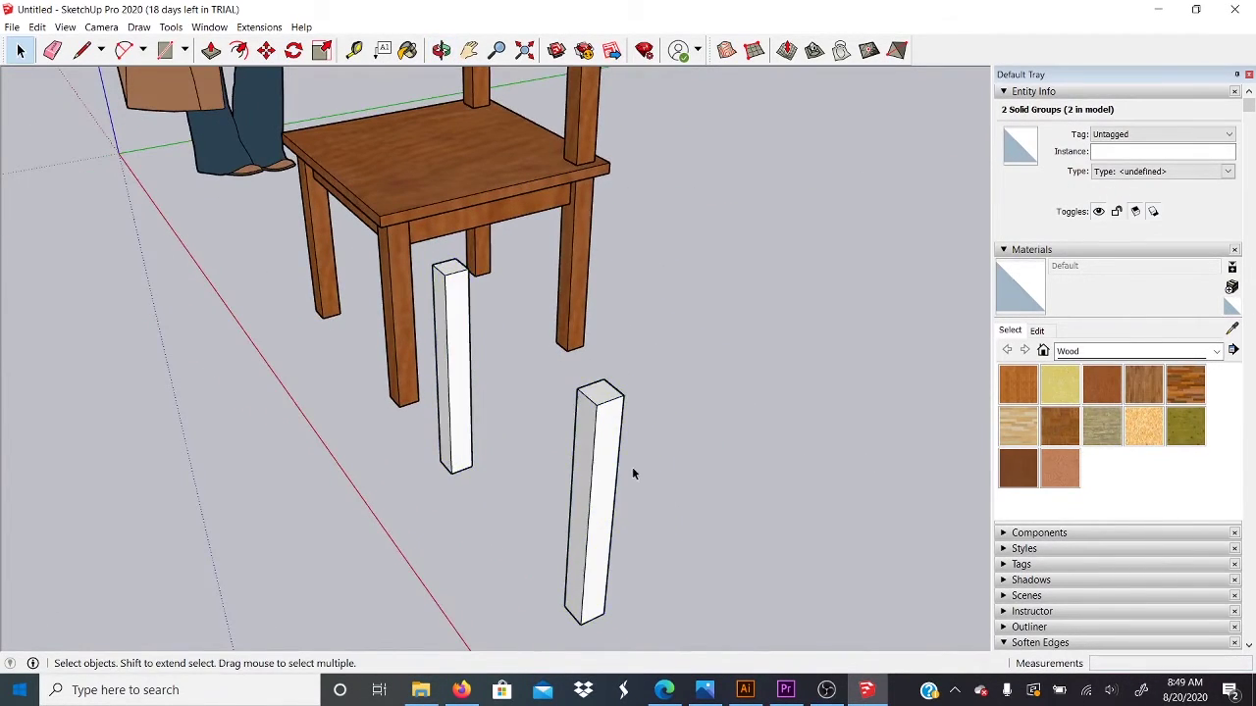
Select both white legs and copy them together 19" along the green axis from the top corner of one leg
middle_drag(632, 467, 878, 402)
click(798, 311)
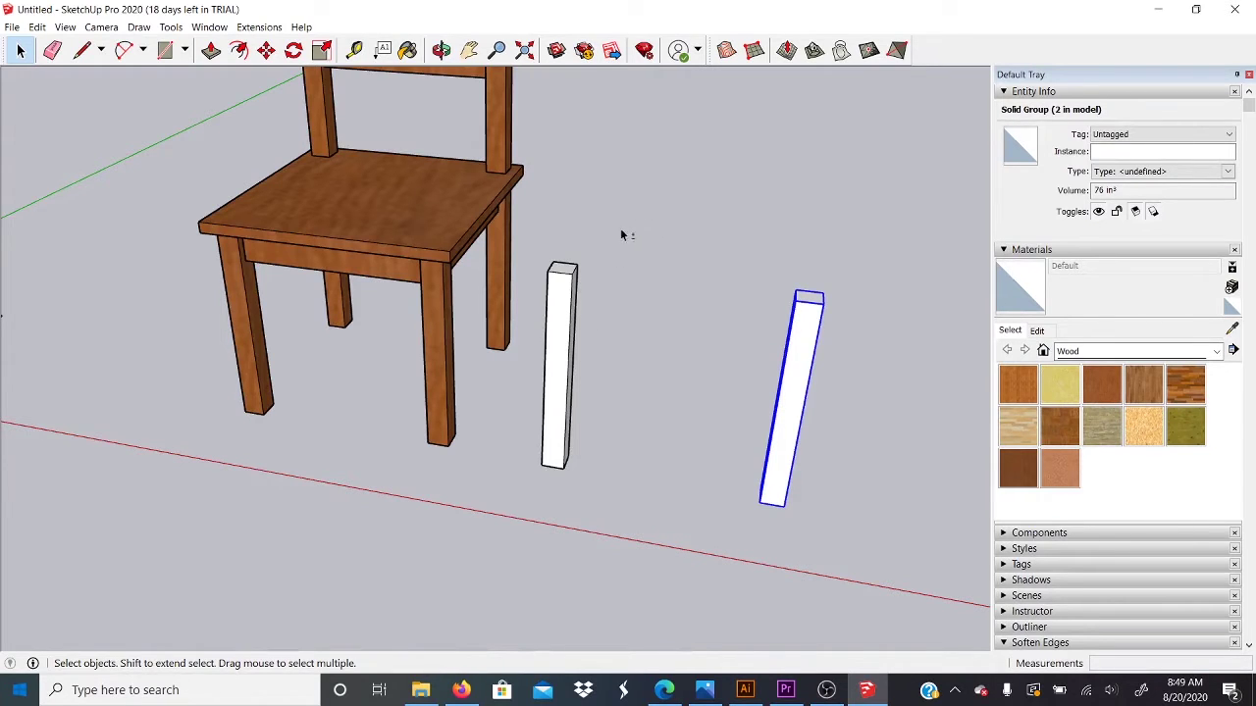
shift+click(571, 295)
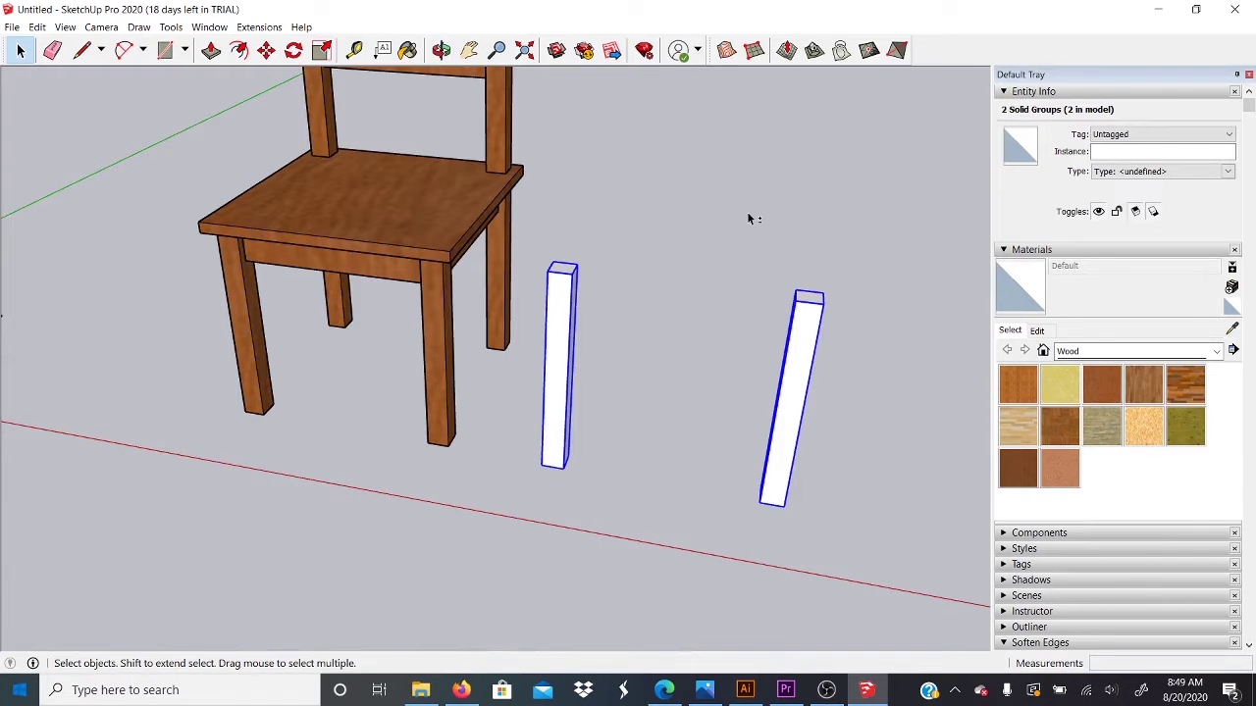
middle_drag(655, 307, 595, 569)
key(m)
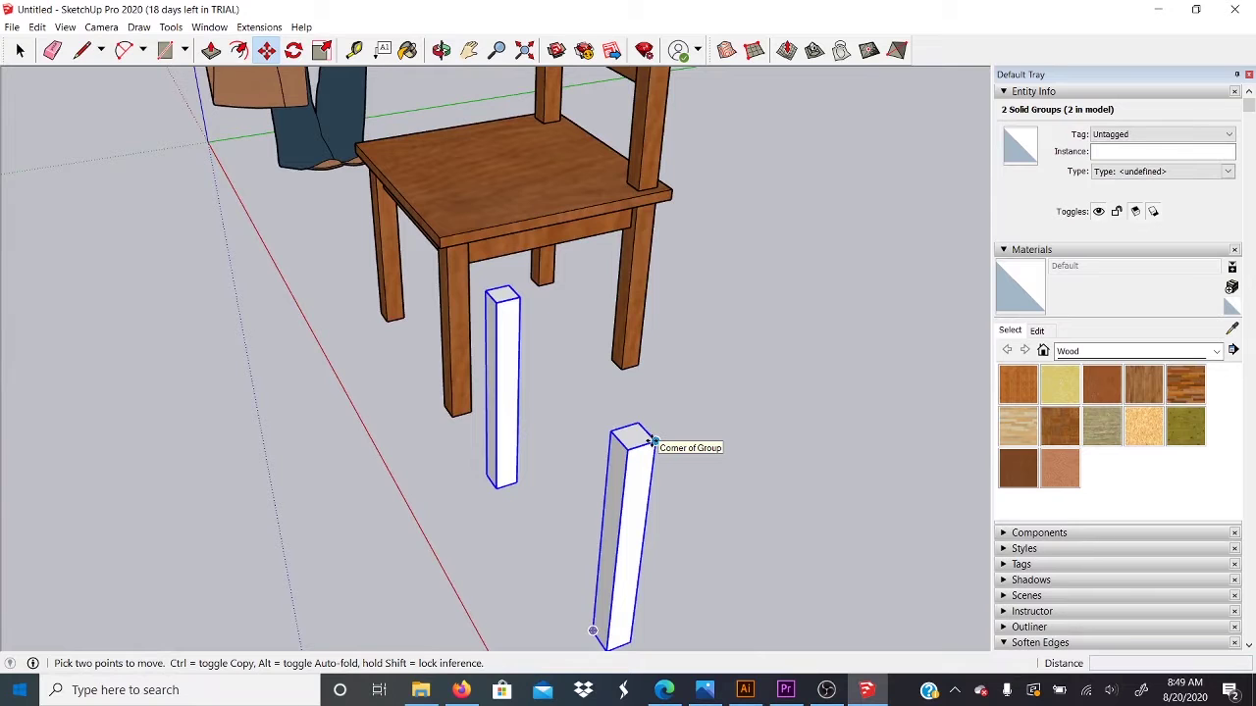
click(653, 441)
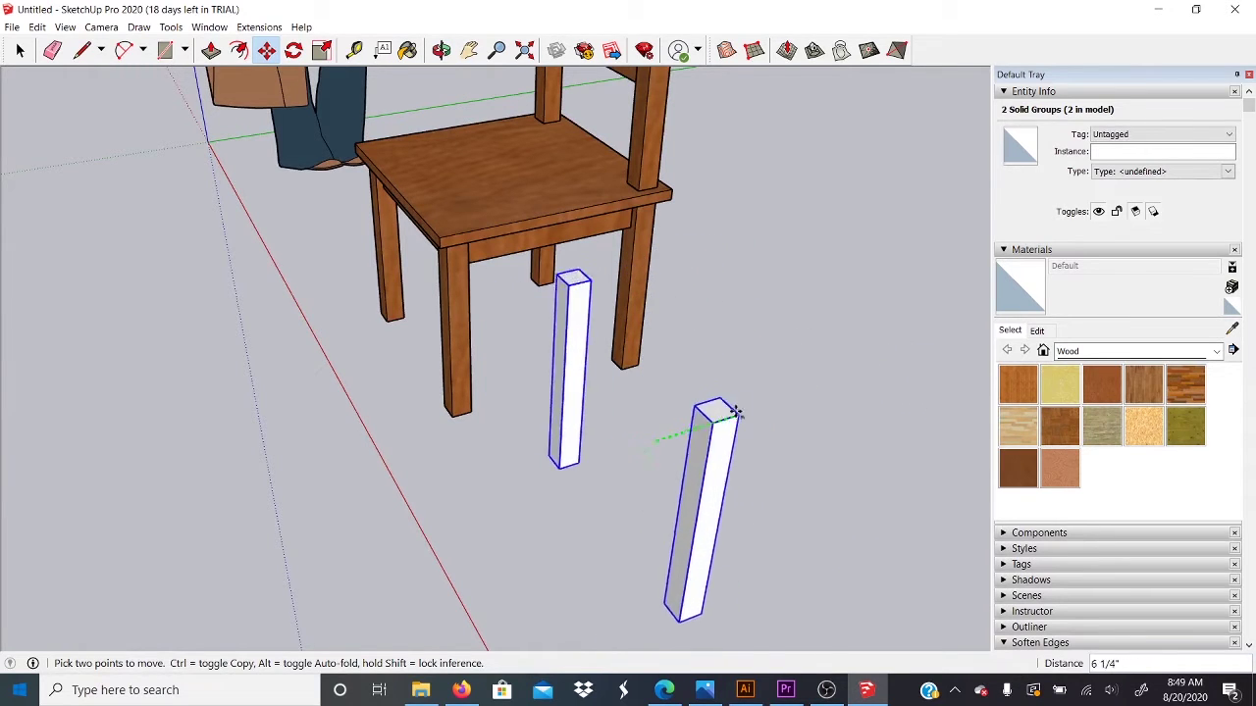
scroll(653, 429, down, 2)
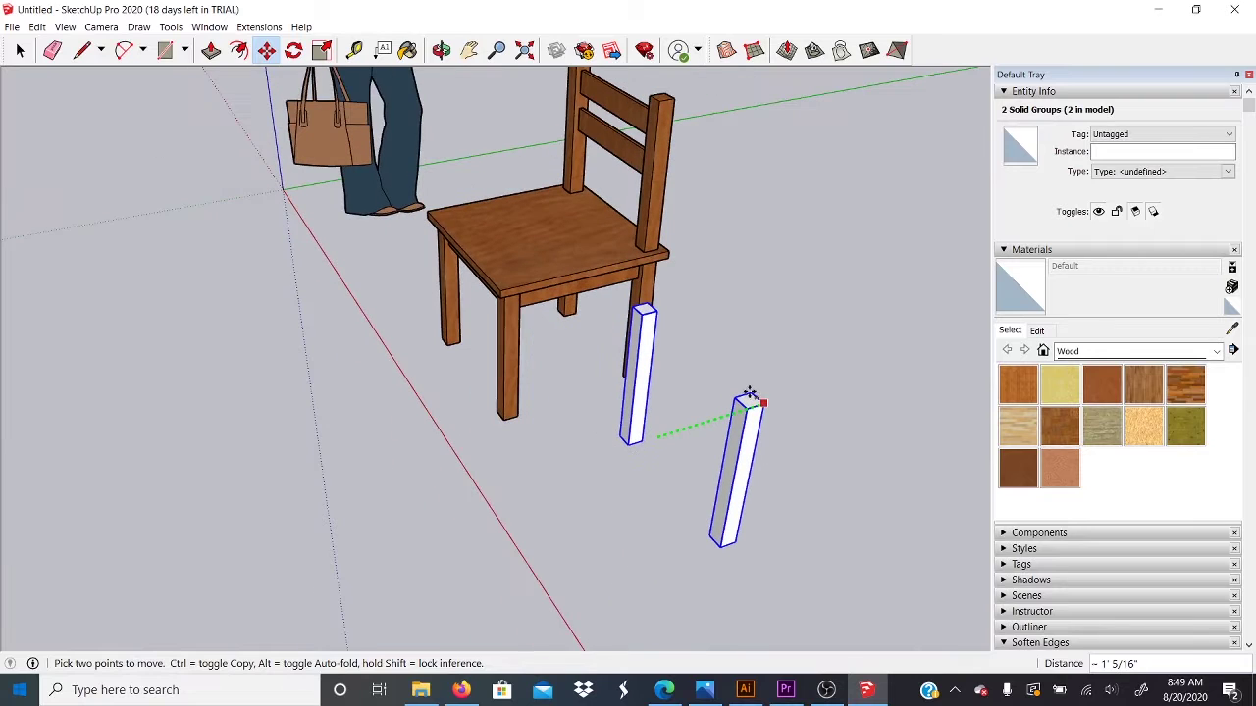
key(ctrl)
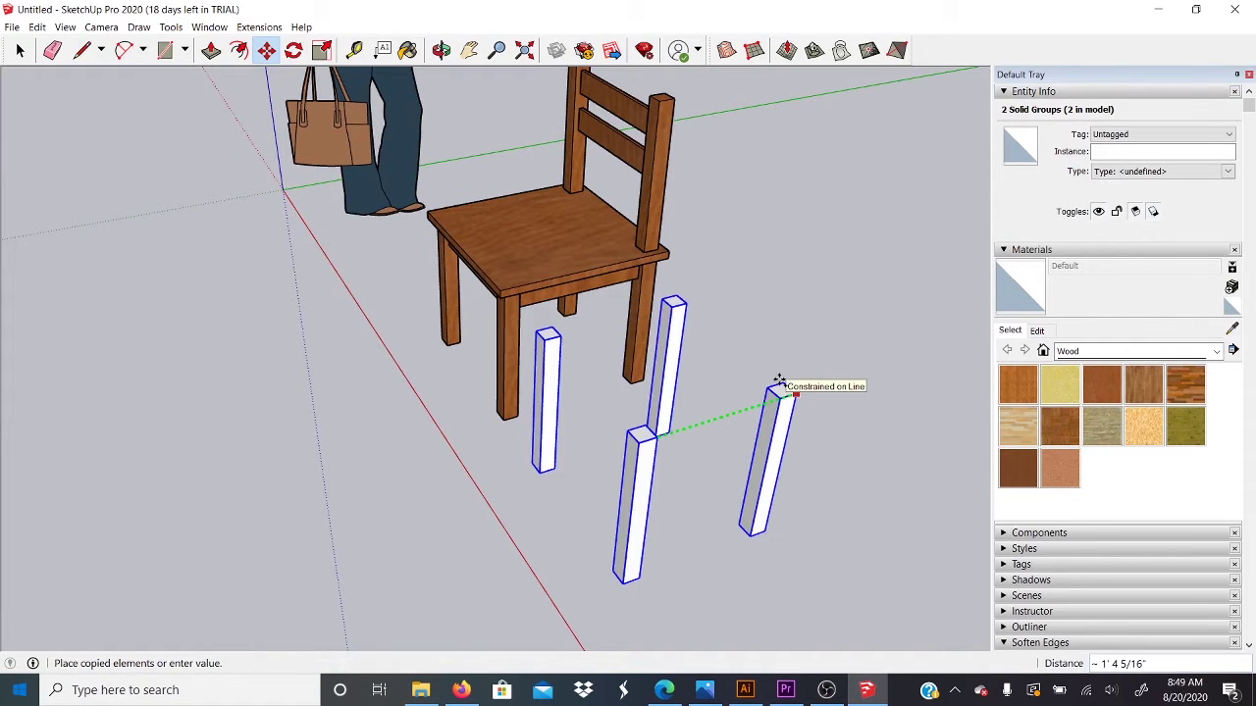
click(779, 381)
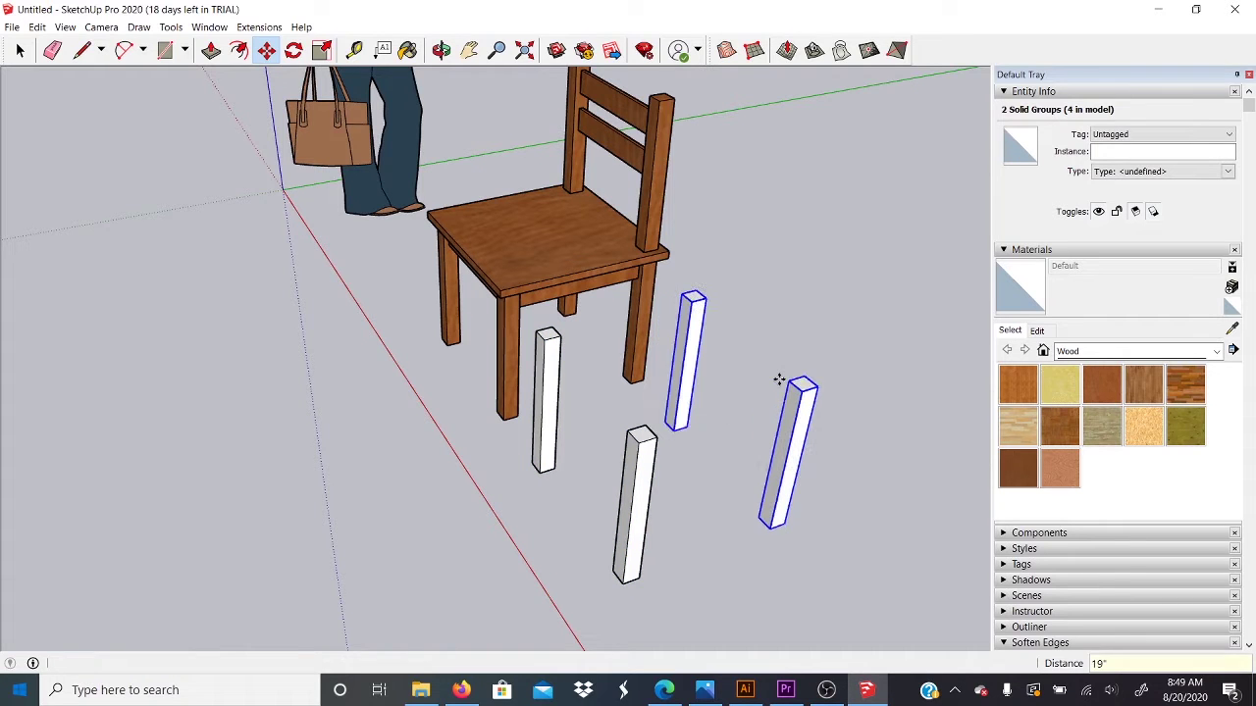
Draw a 0.5" by 3" rectangle down from the top edge of the far leg's face that points toward the front legs
middle_drag(766, 376, 905, 381)
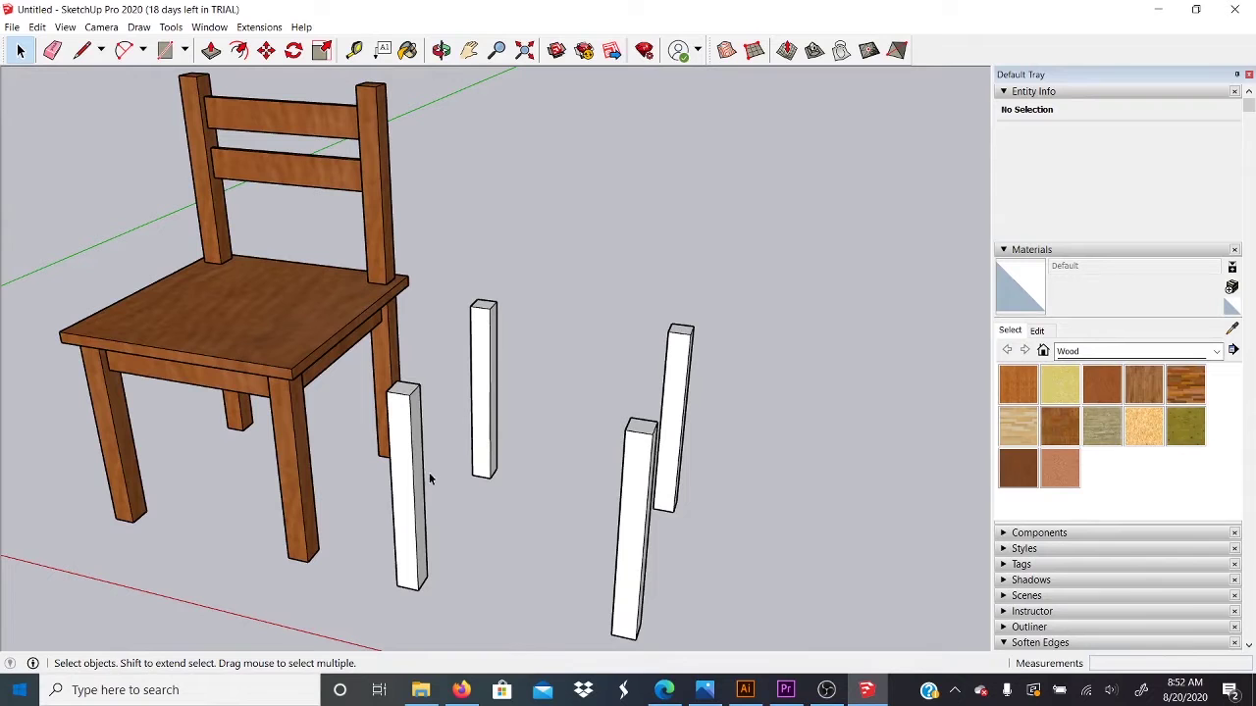
middle_drag(430, 475, 428, 354)
scroll(168, 369, up, 2)
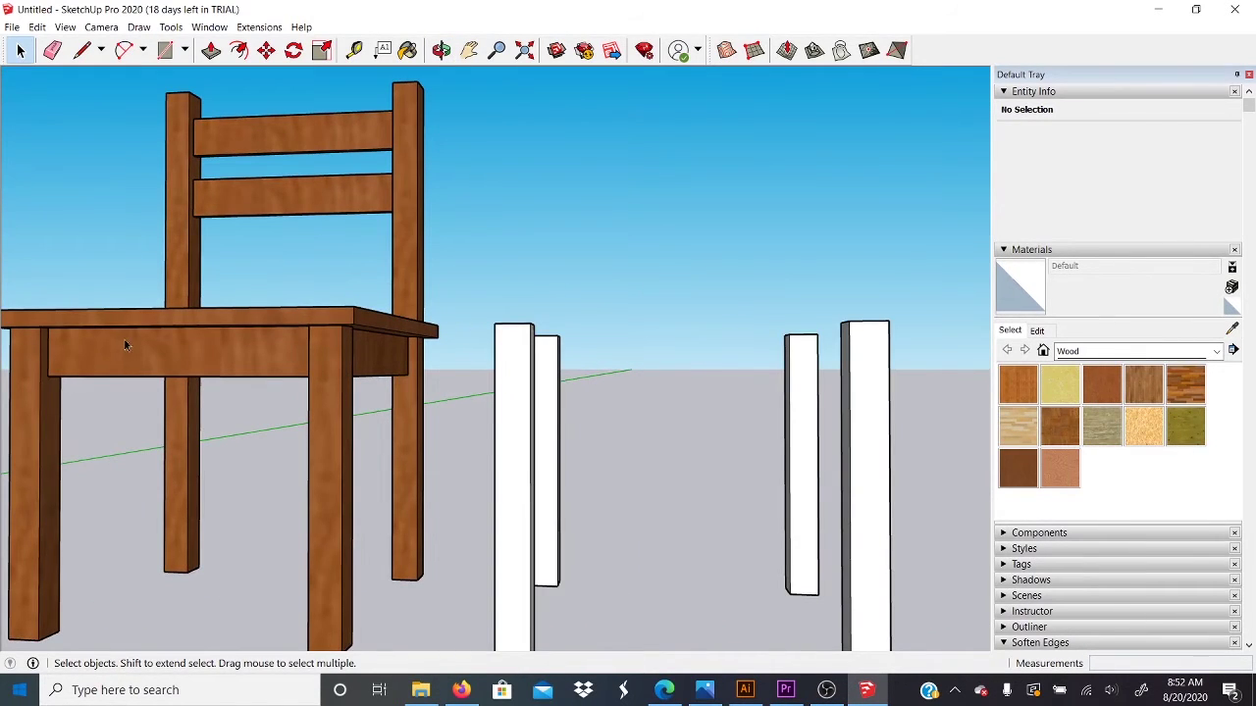
middle_drag(126, 345, 286, 476)
scroll(285, 476, down, 3)
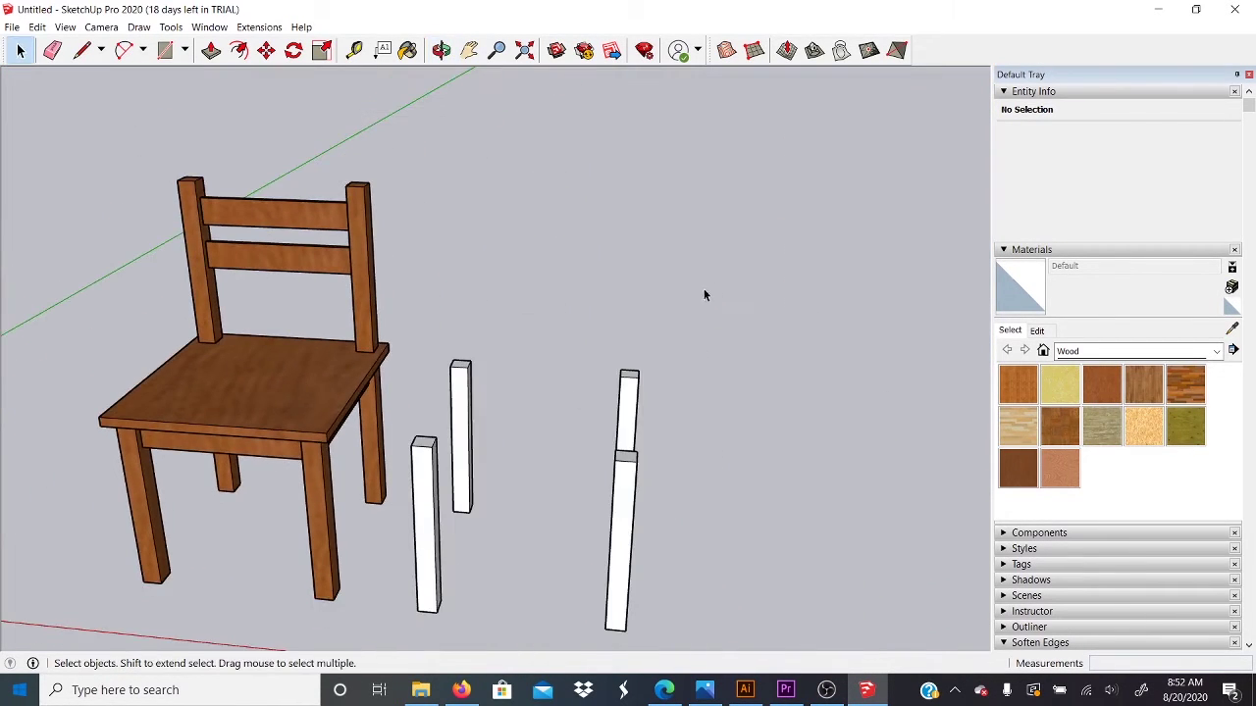
key(r)
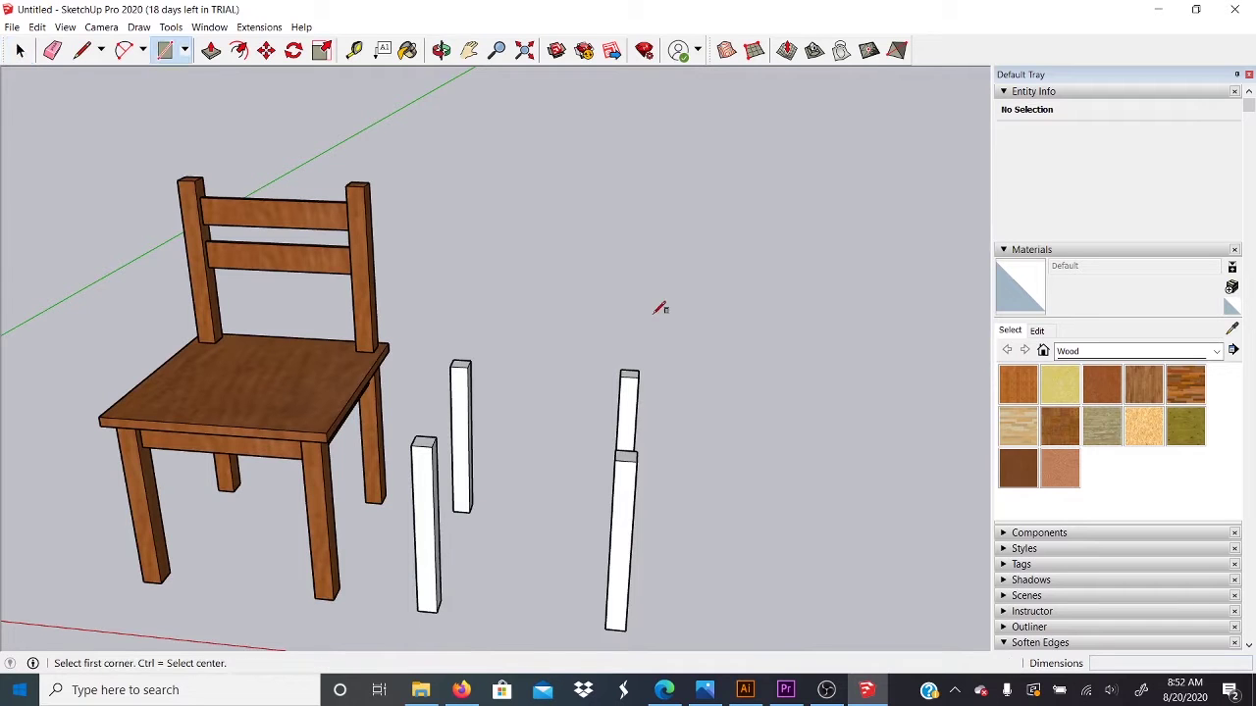
scroll(640, 374, up, 5)
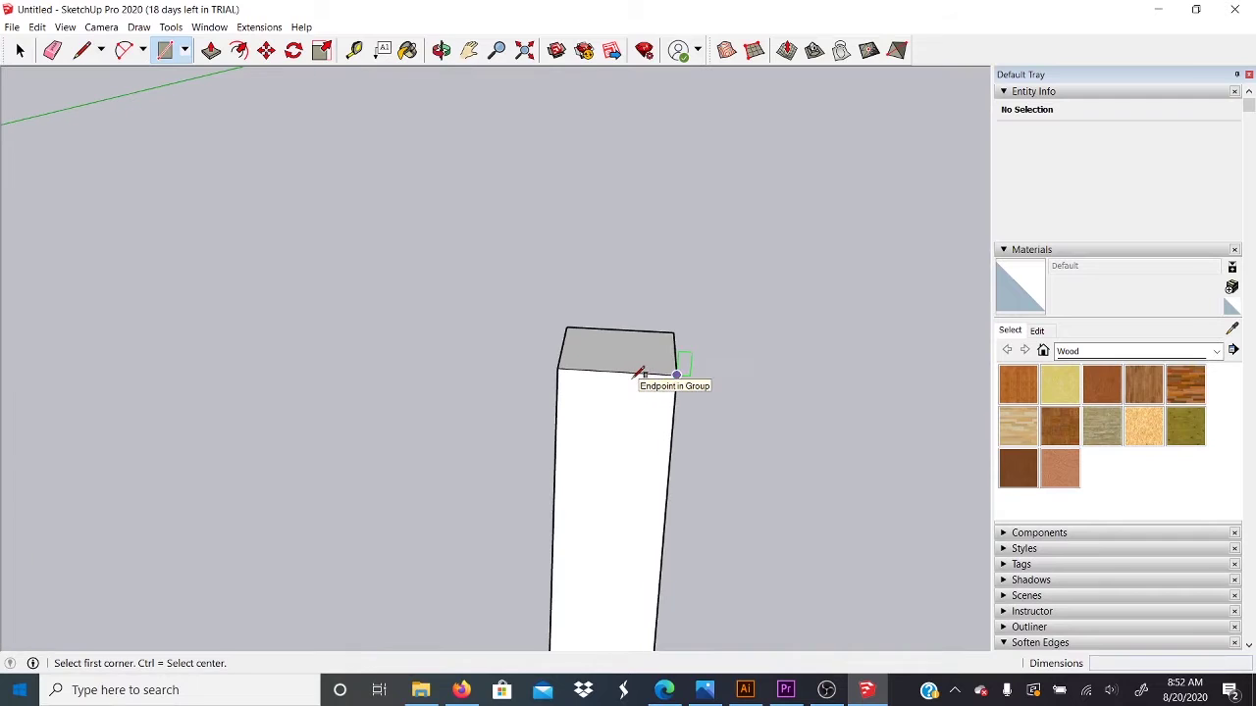
mouse_move(639, 370)
middle_down()
mouse_move(631, 336)
mouse_move(620, 372)
middle_up()
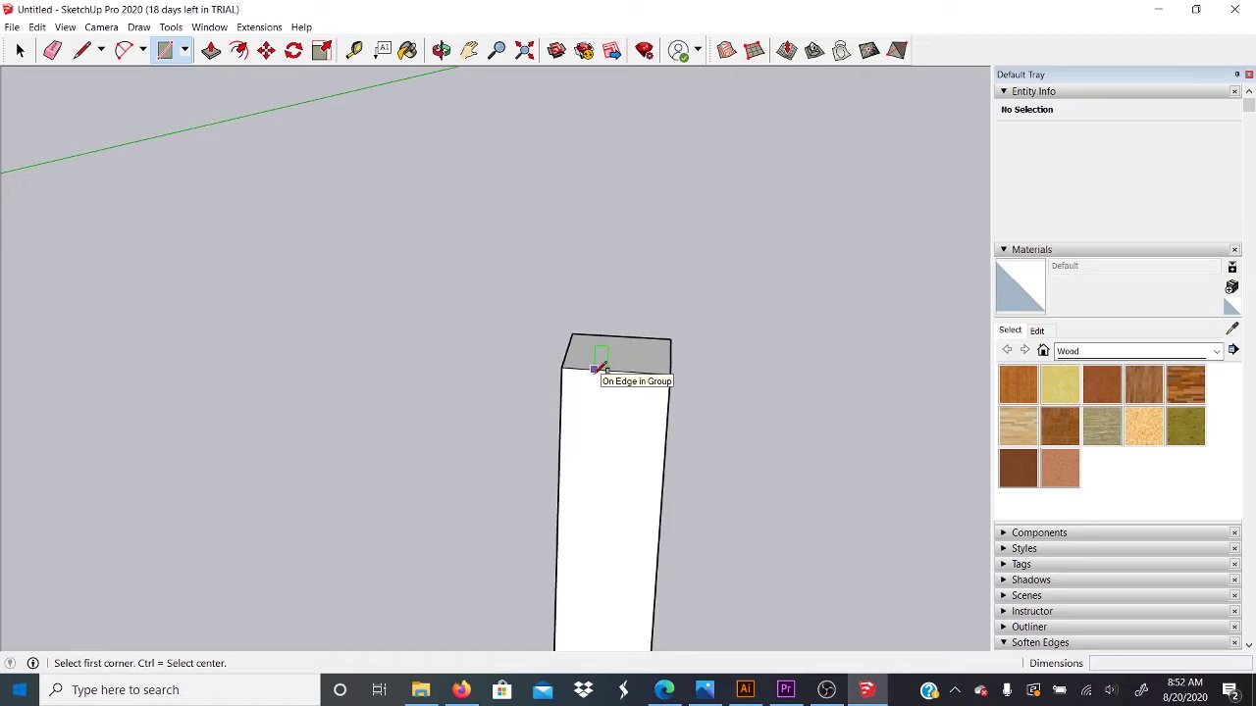
click(594, 370)
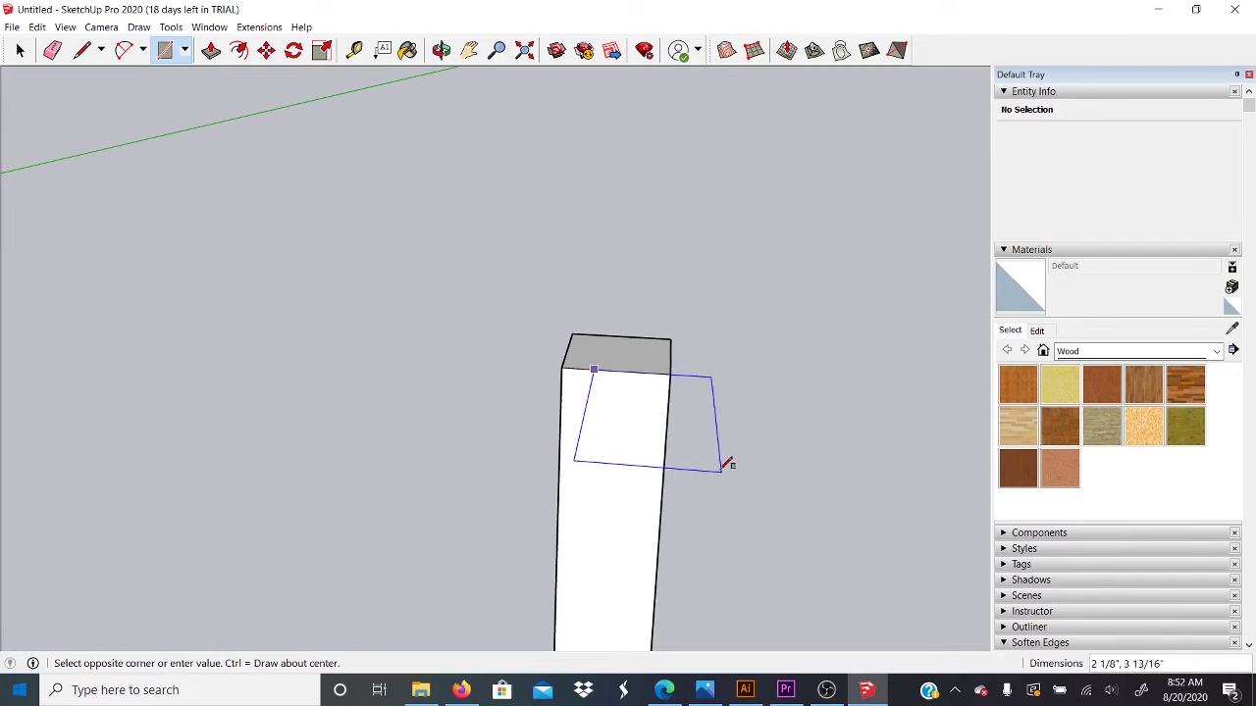
middle_drag(728, 478, 529, 500)
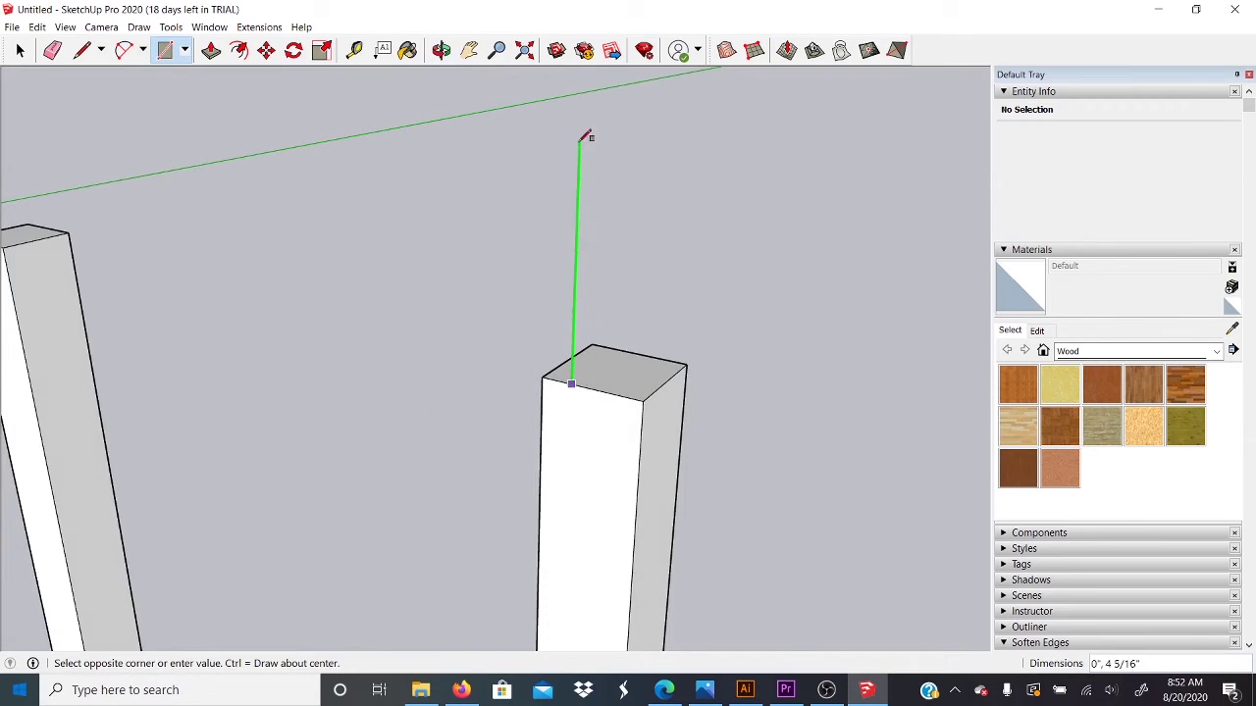
middle_drag(625, 163, 756, 146)
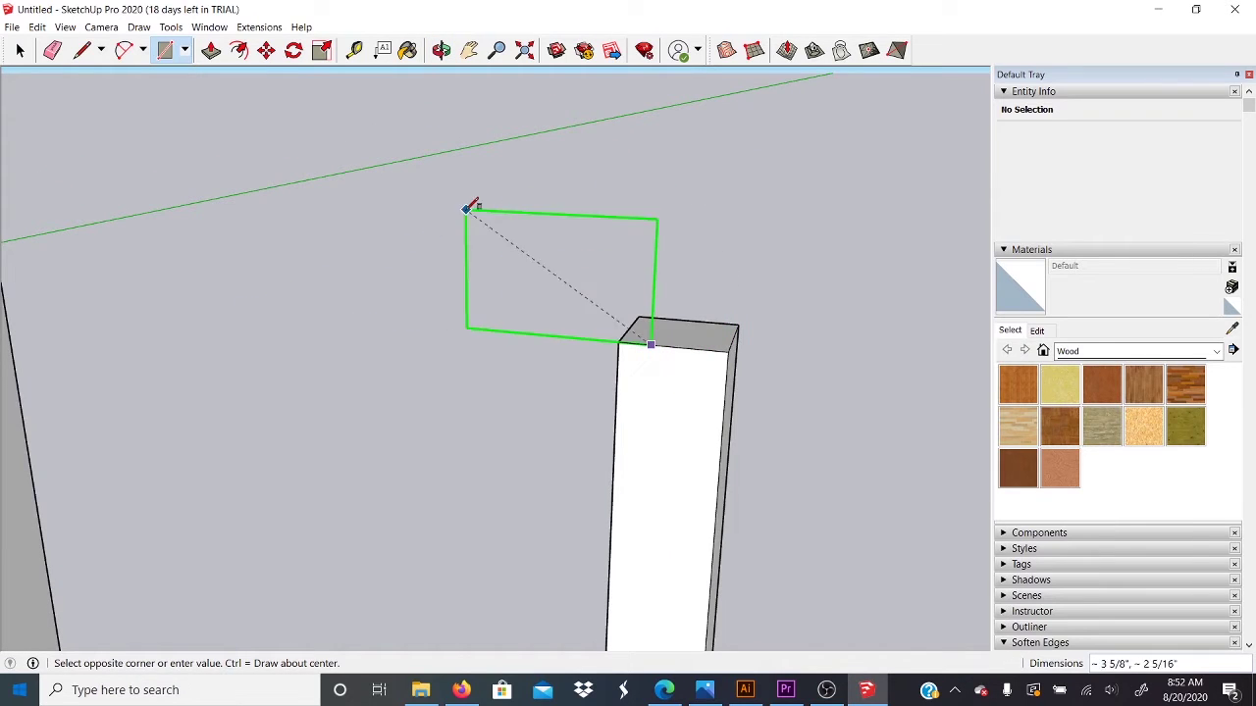
click(684, 512)
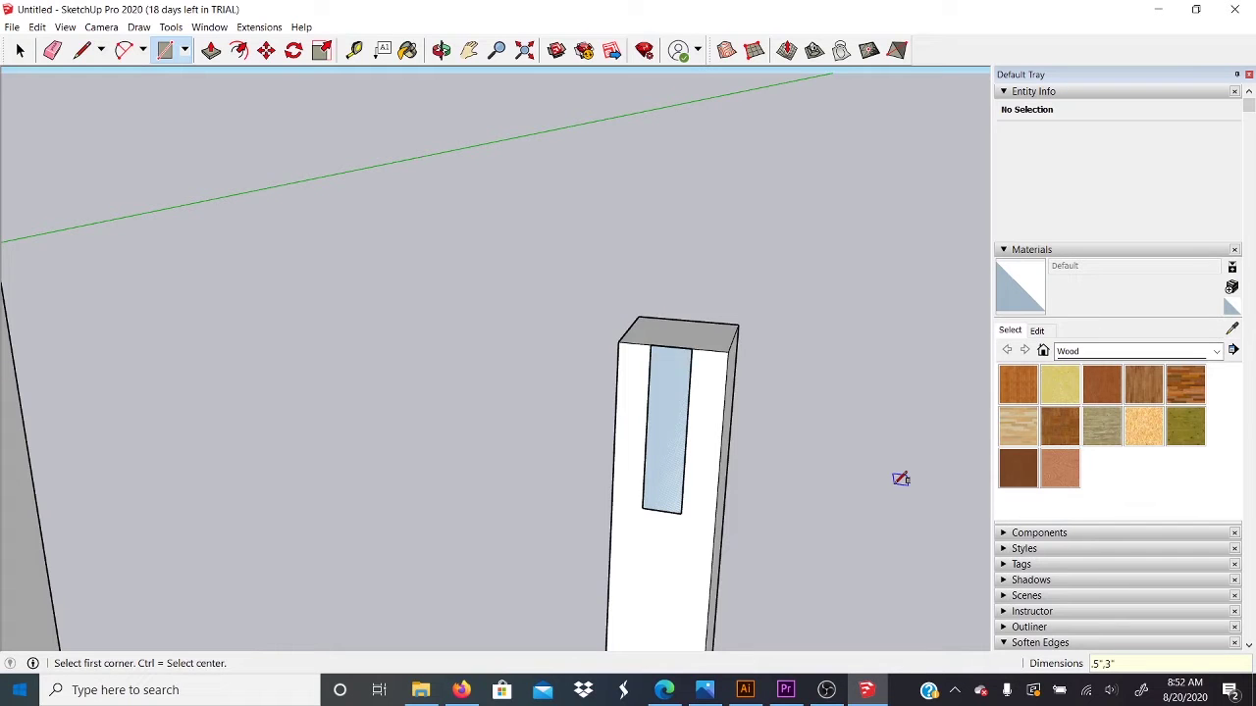
Select the small rectangle and move it by its top-edge midpoint along the red axis to centre it on the leg
middle_drag(844, 457, 854, 480)
key(space)
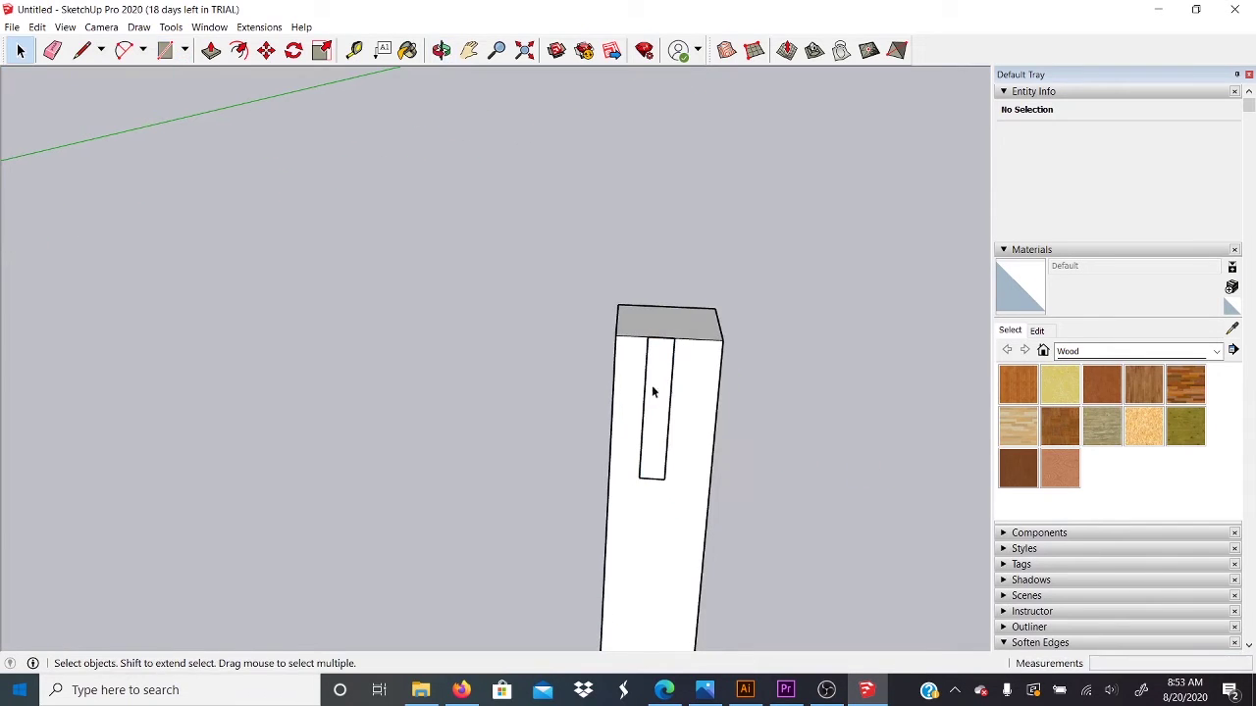
double_click(664, 361)
middle_drag(684, 400, 649, 408)
scroll(655, 397, up, 1)
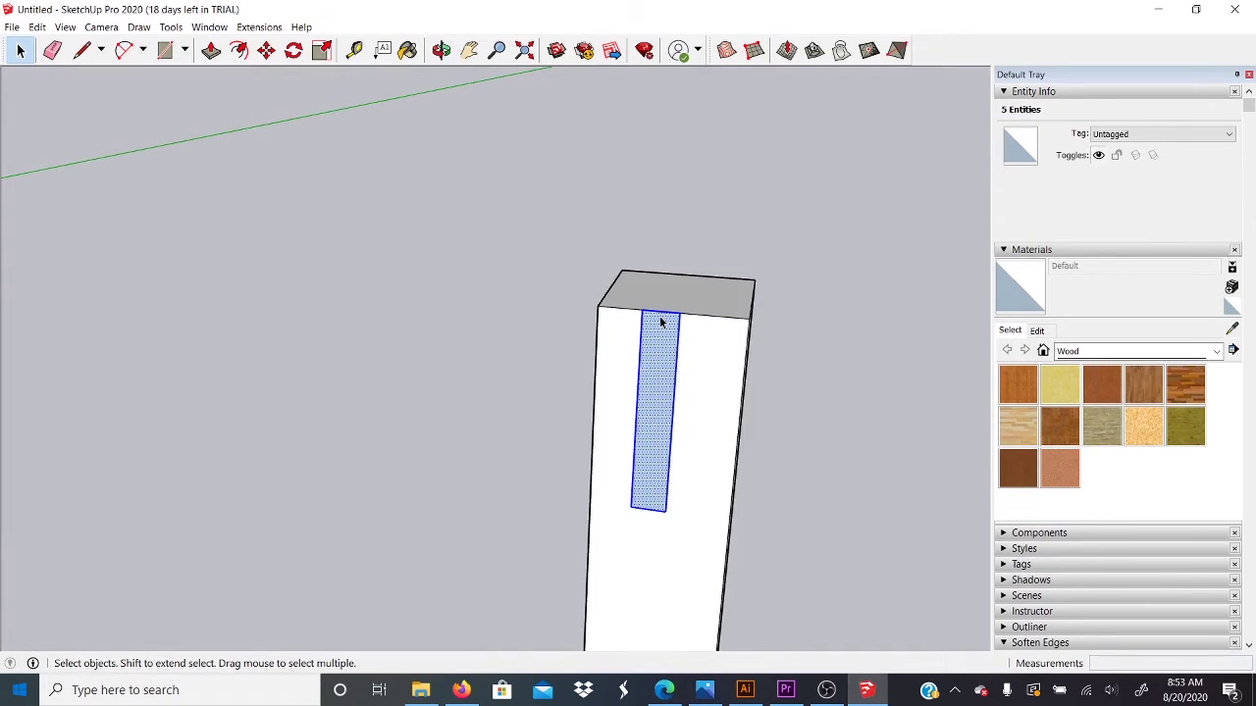
key(m)
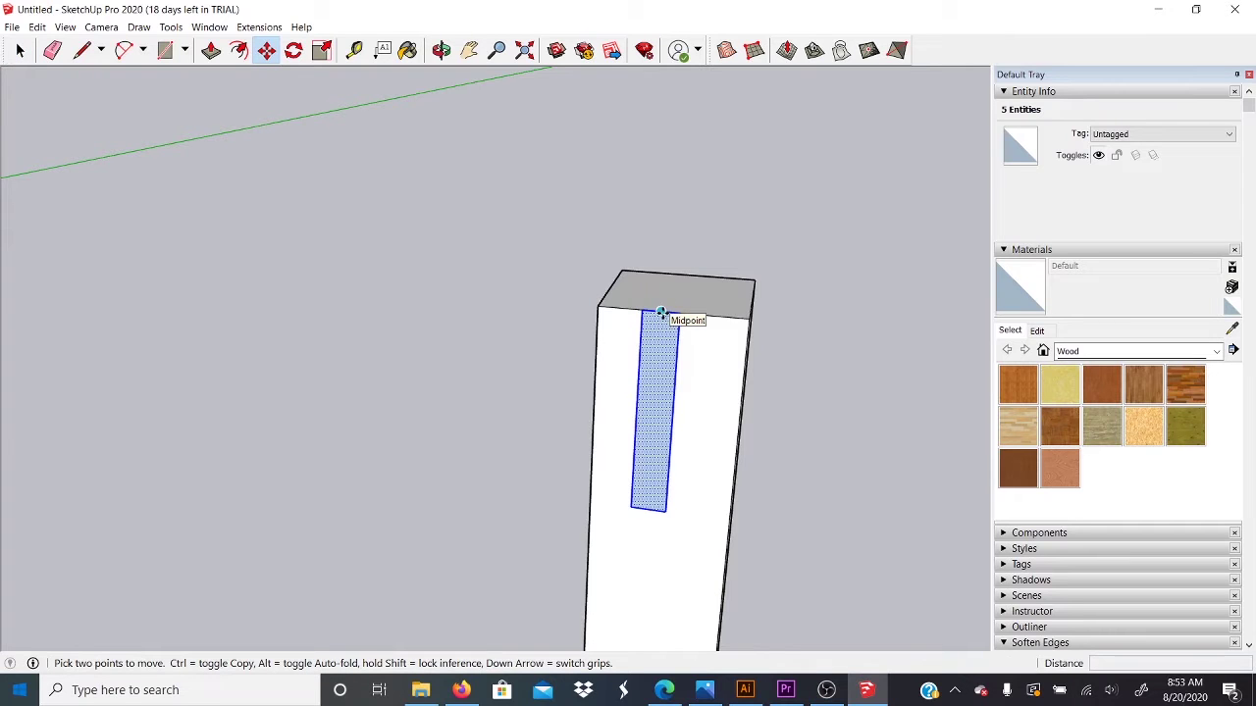
scroll(662, 314, up, 3)
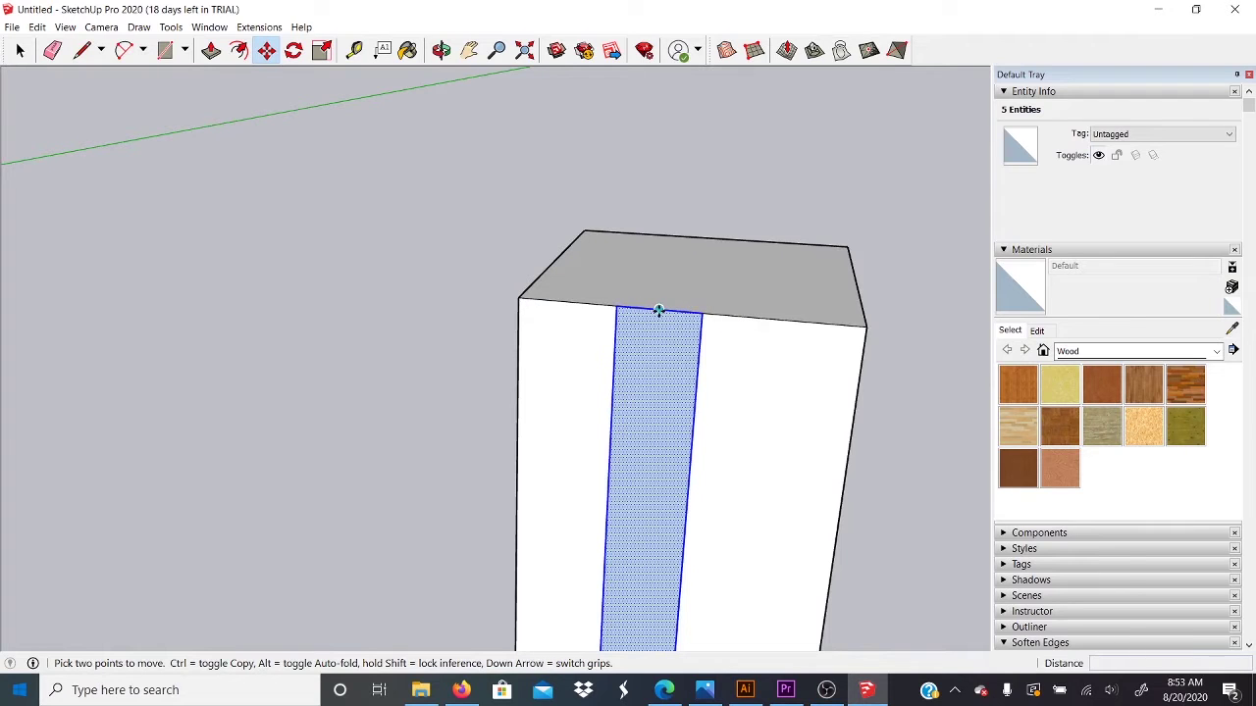
click(660, 312)
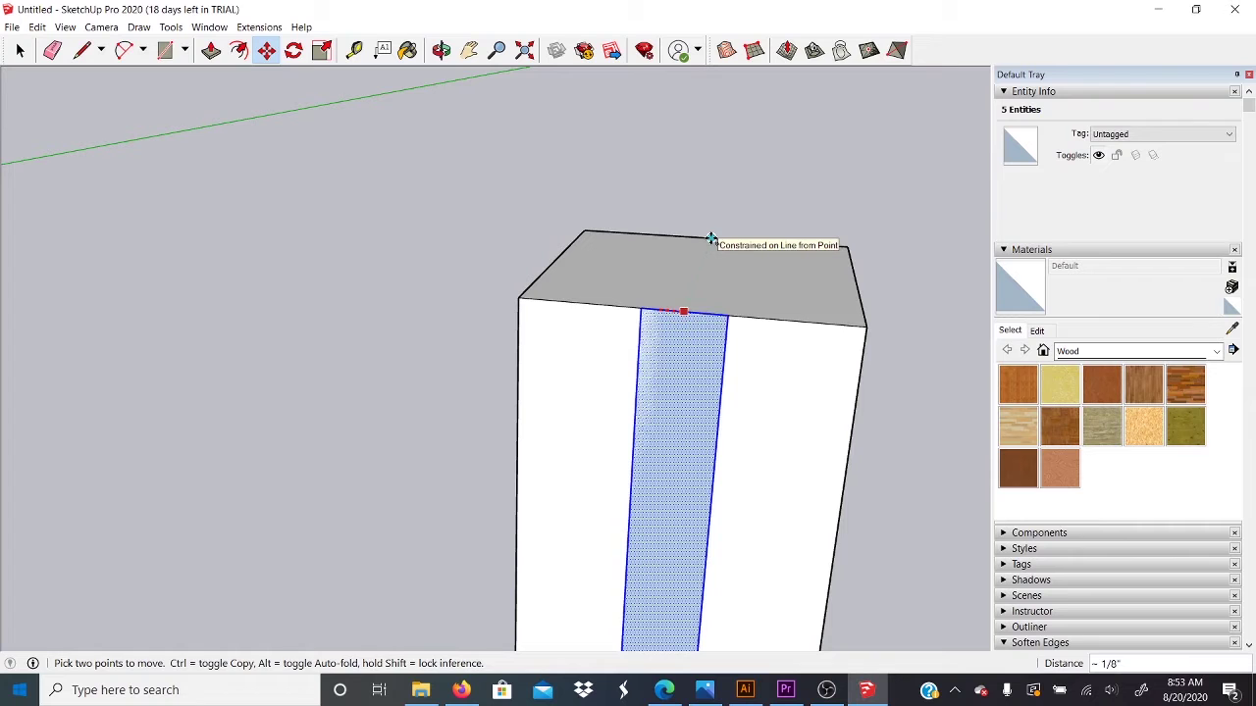
mouse_move(510, 406)
middle_down()
mouse_move(743, 364)
mouse_move(712, 380)
mouse_move(517, 383)
middle_up()
scroll(376, 314, down, 6)
scroll(418, 399, up, 2)
key(space)
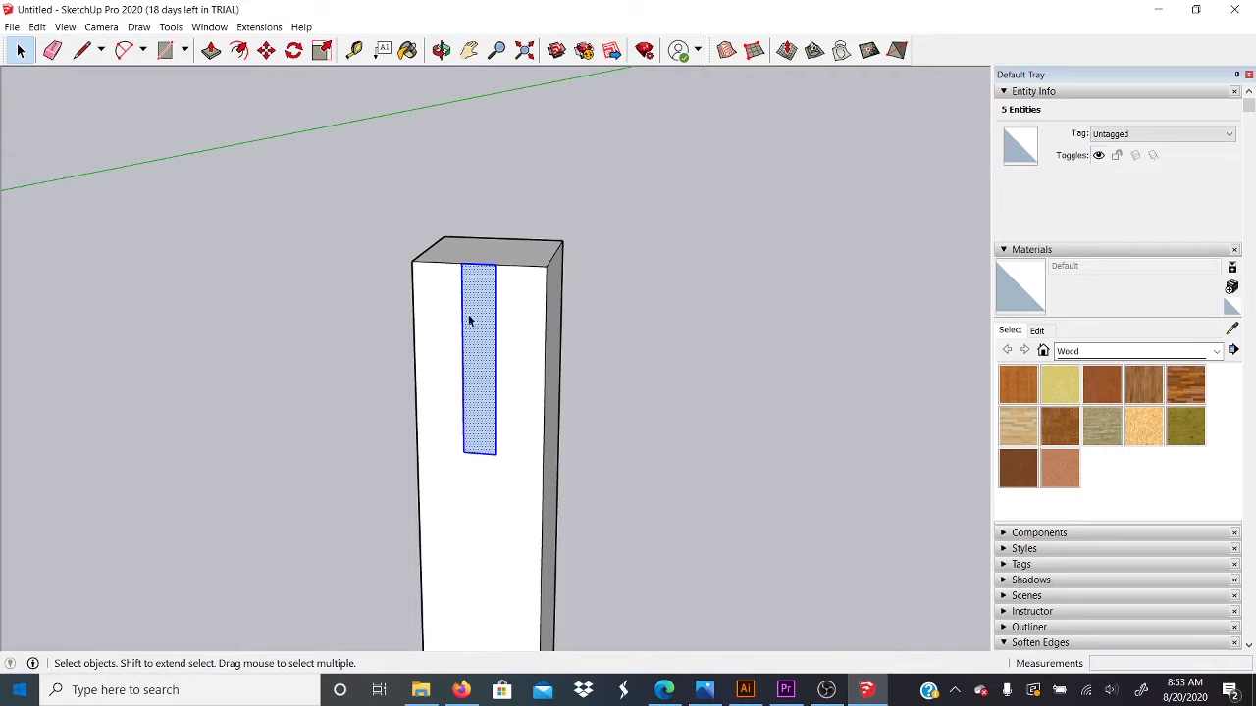
Make the selected rectangle a component named Chair Rail, replacing the existing definition of that name
middle_drag(496, 341, 575, 363)
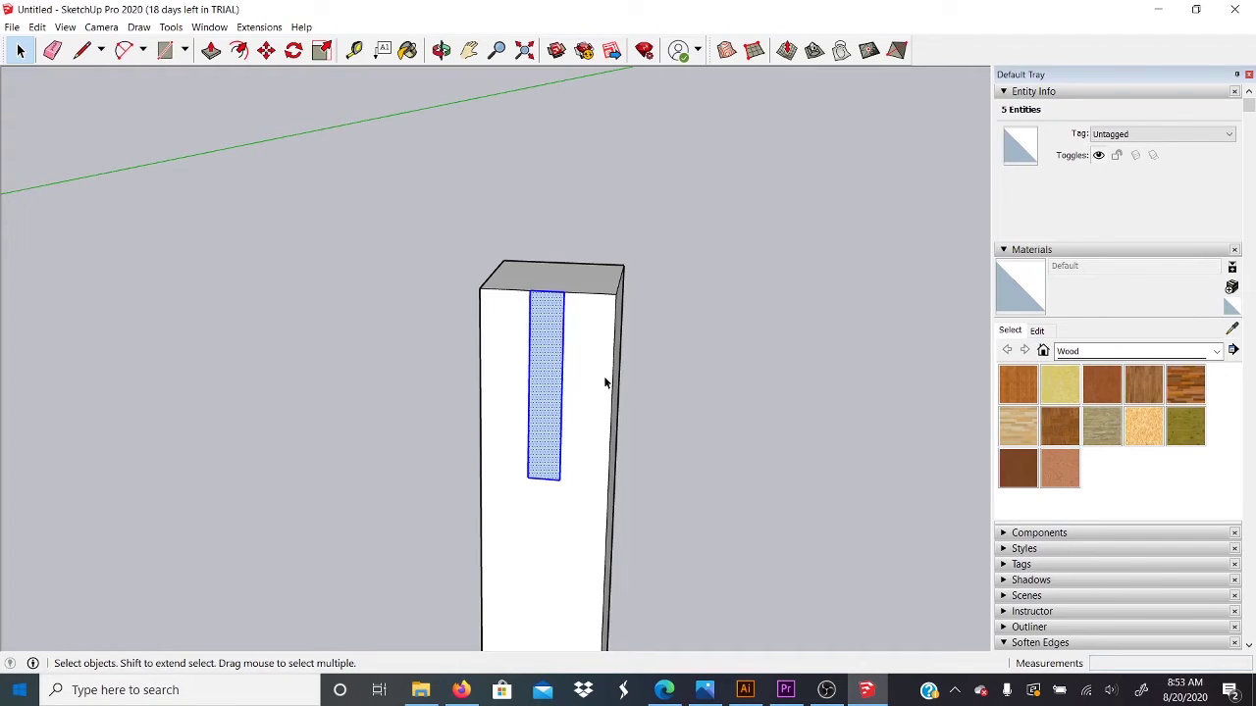
middle_drag(577, 344, 574, 386)
scroll(740, 254, down, 3)
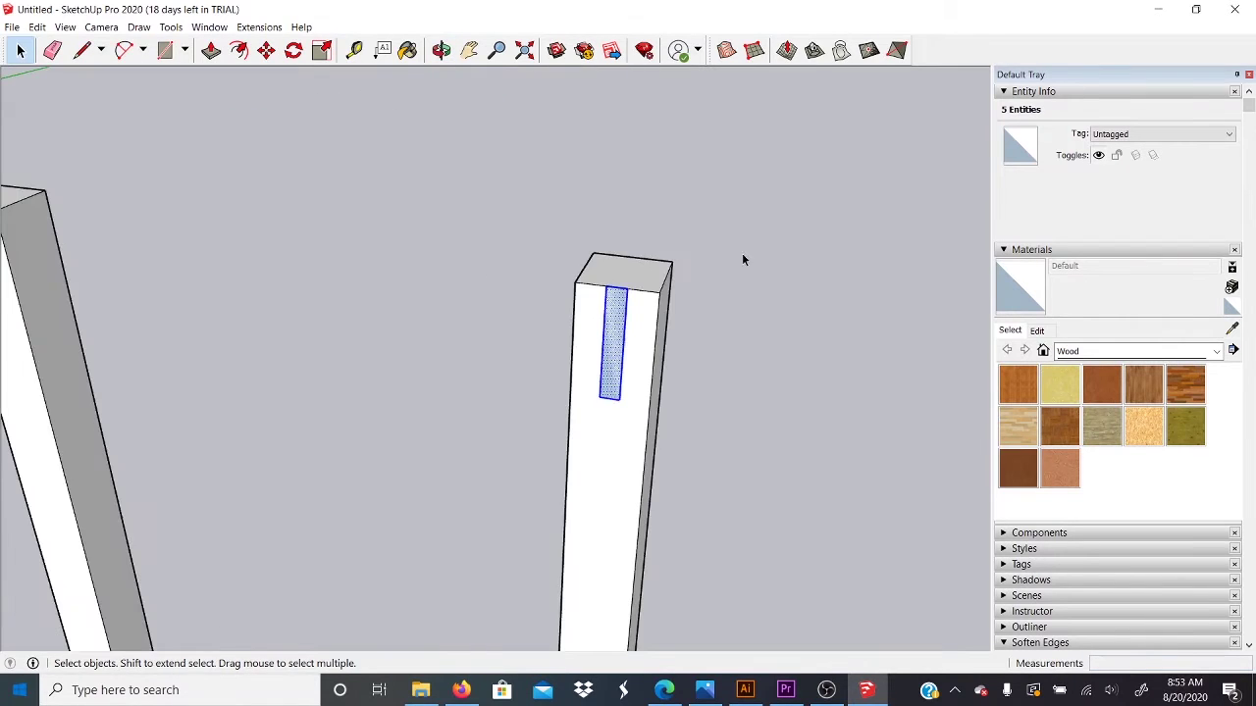
mouse_move(636, 320)
middle_down()
mouse_move(622, 347)
mouse_move(628, 308)
middle_up()
scroll(628, 308, up, 2)
scroll(628, 308, up, 2)
right_click(618, 292)
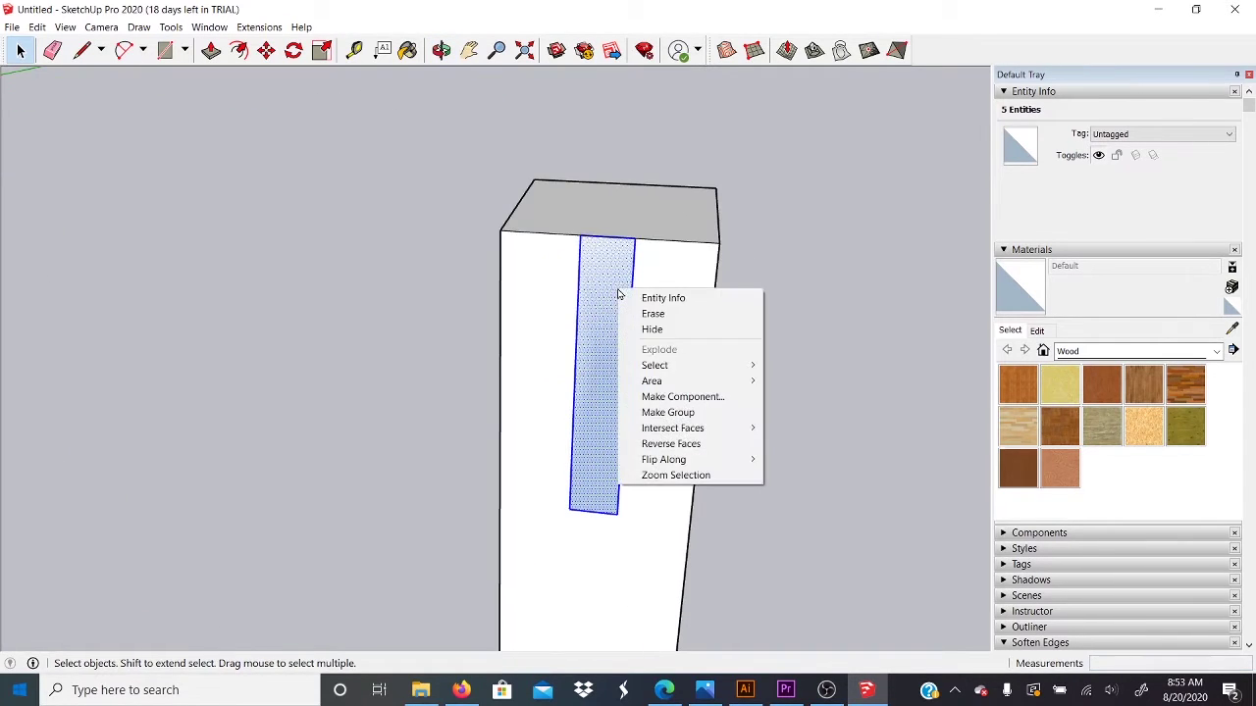
click(674, 397)
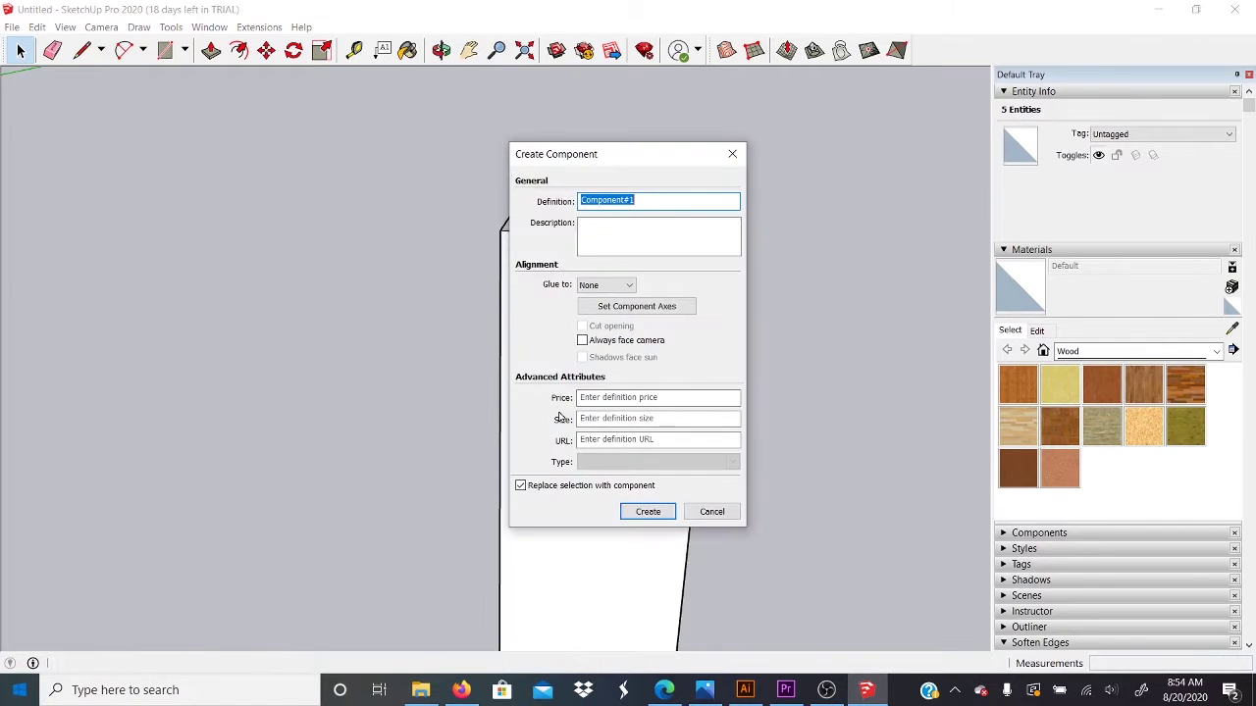
text(Chair Rail)
key(Return)
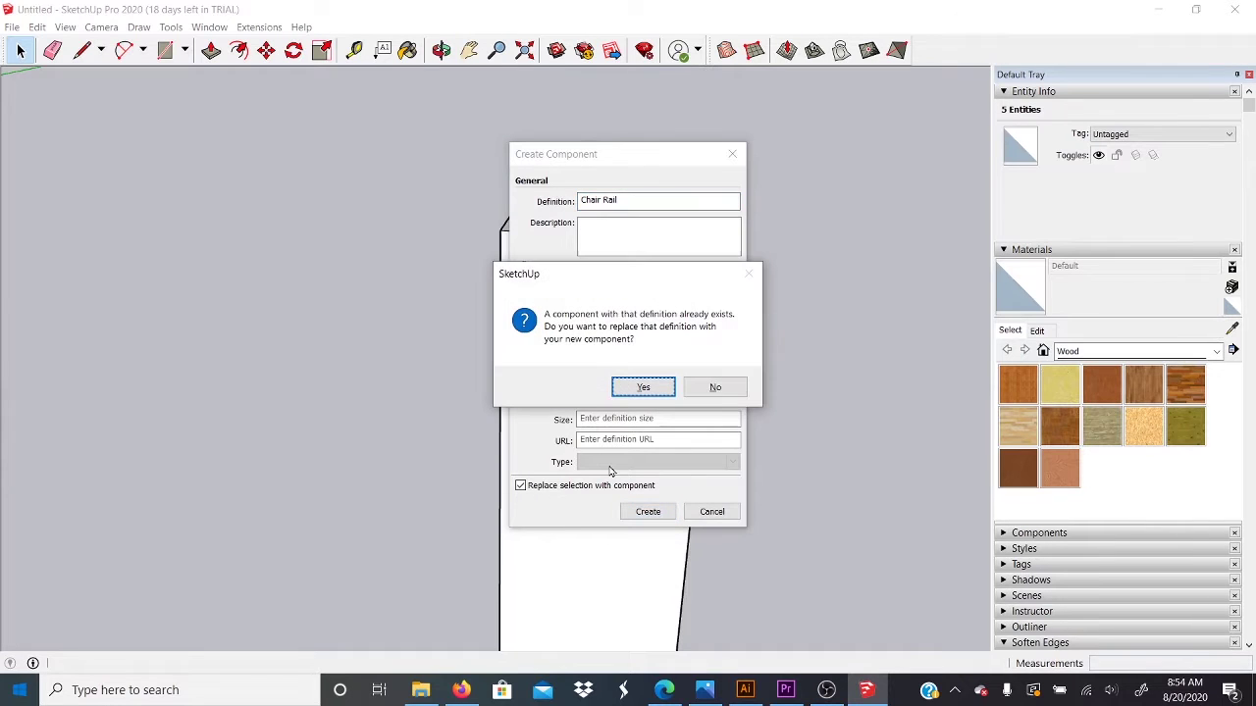
click(648, 388)
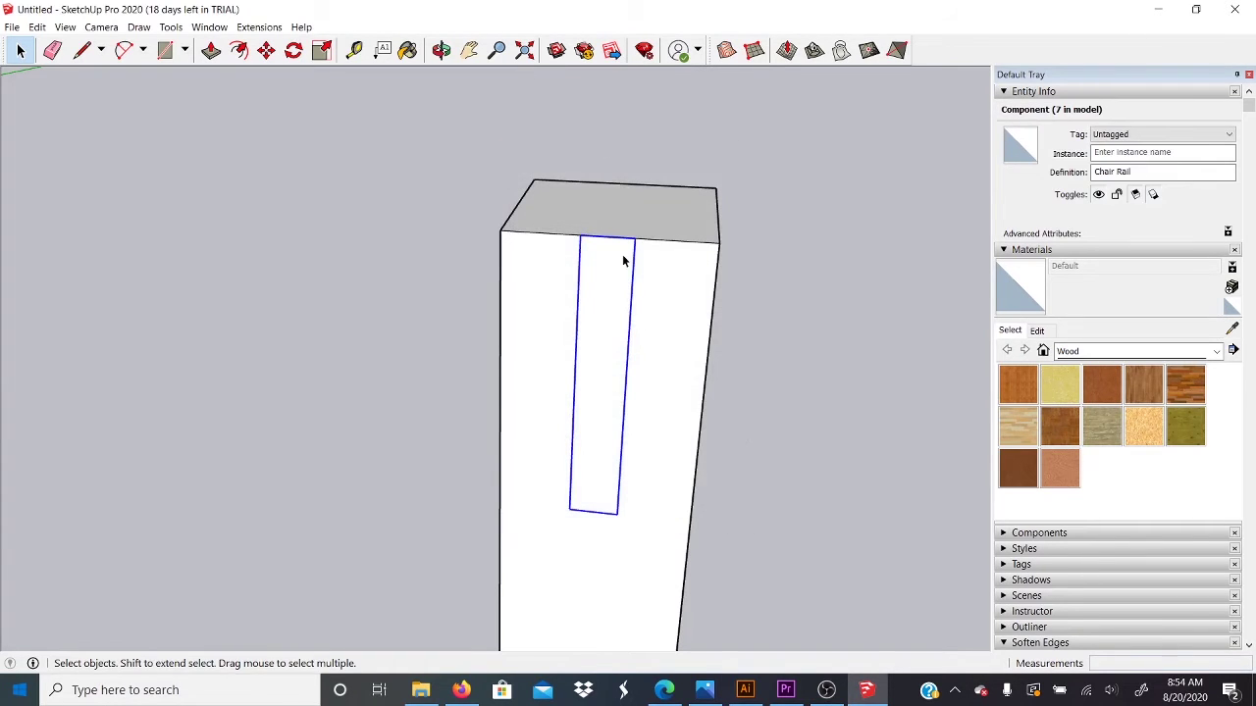
Copy the Chair Rail rectangle by its top-edge midpoint 19" along the red axis onto the neighbouring far leg
key(m)
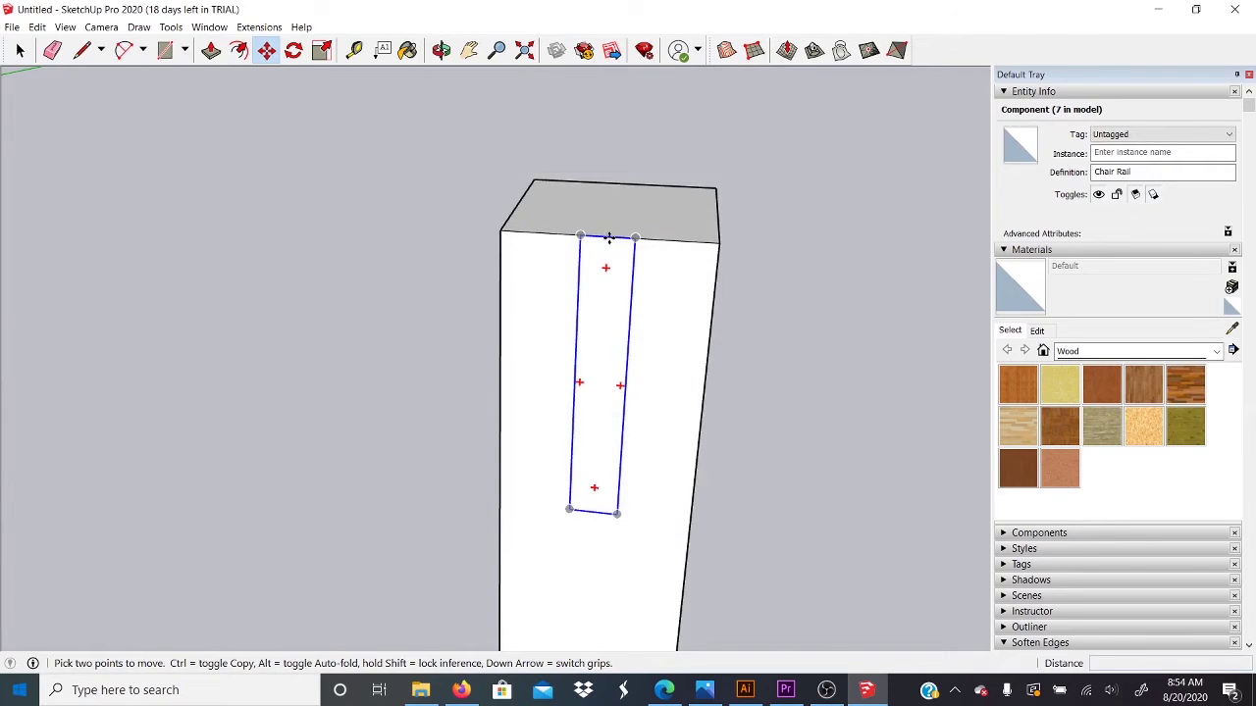
click(609, 237)
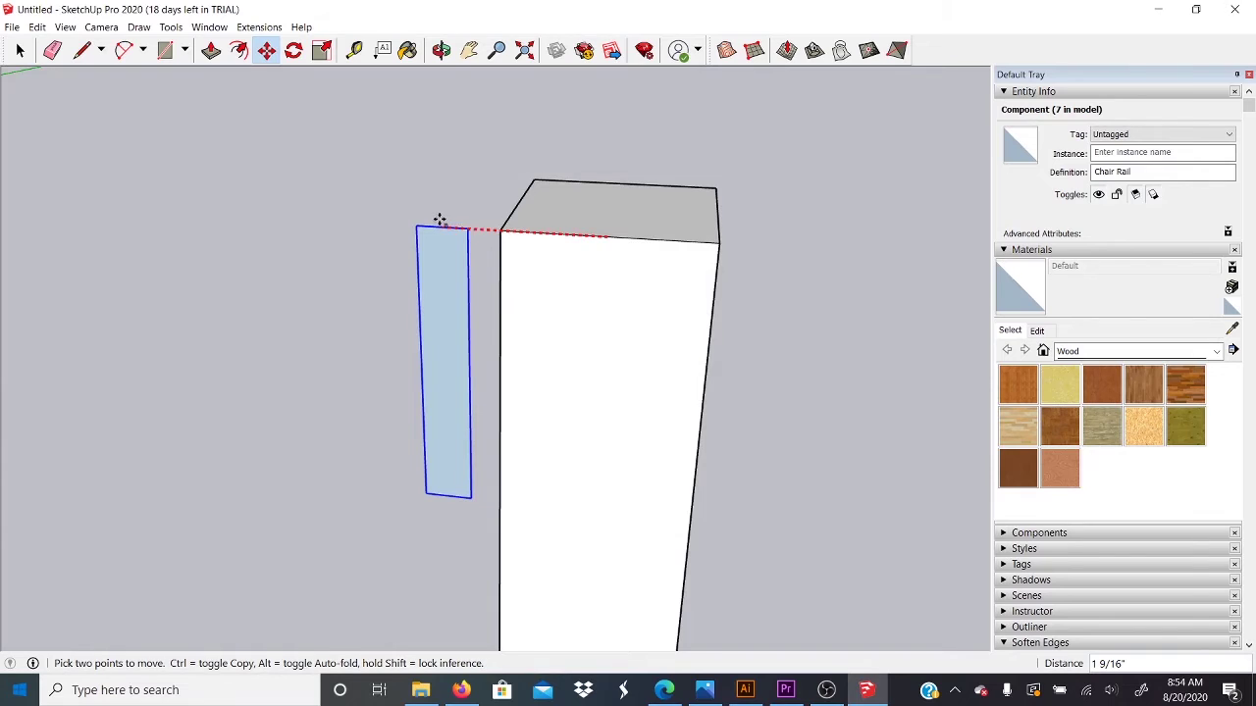
key(shift)
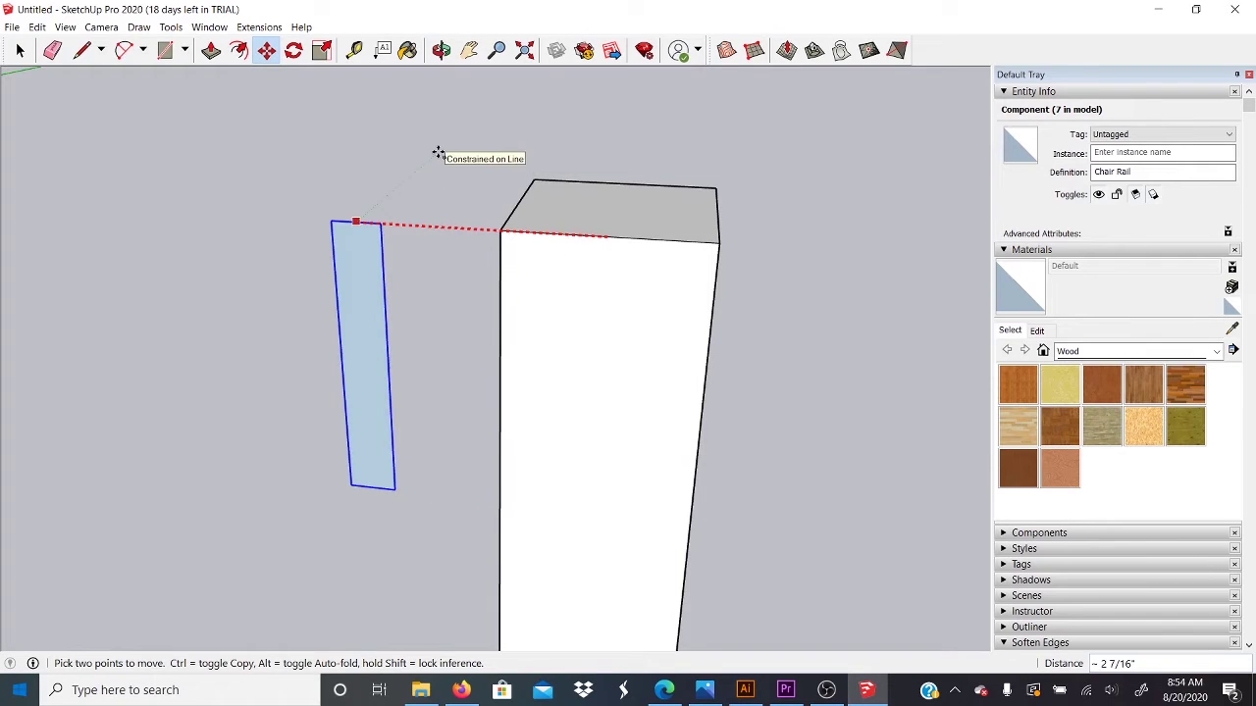
key(ctrl)
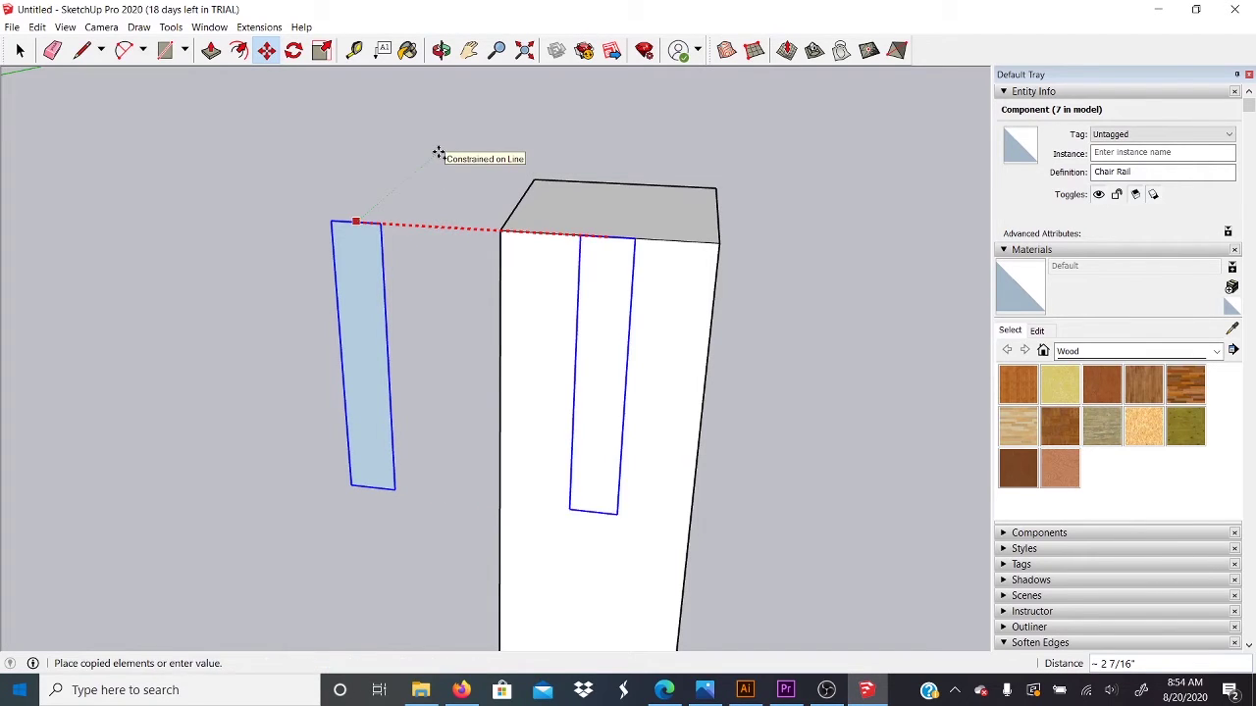
scroll(737, 441, down, 6)
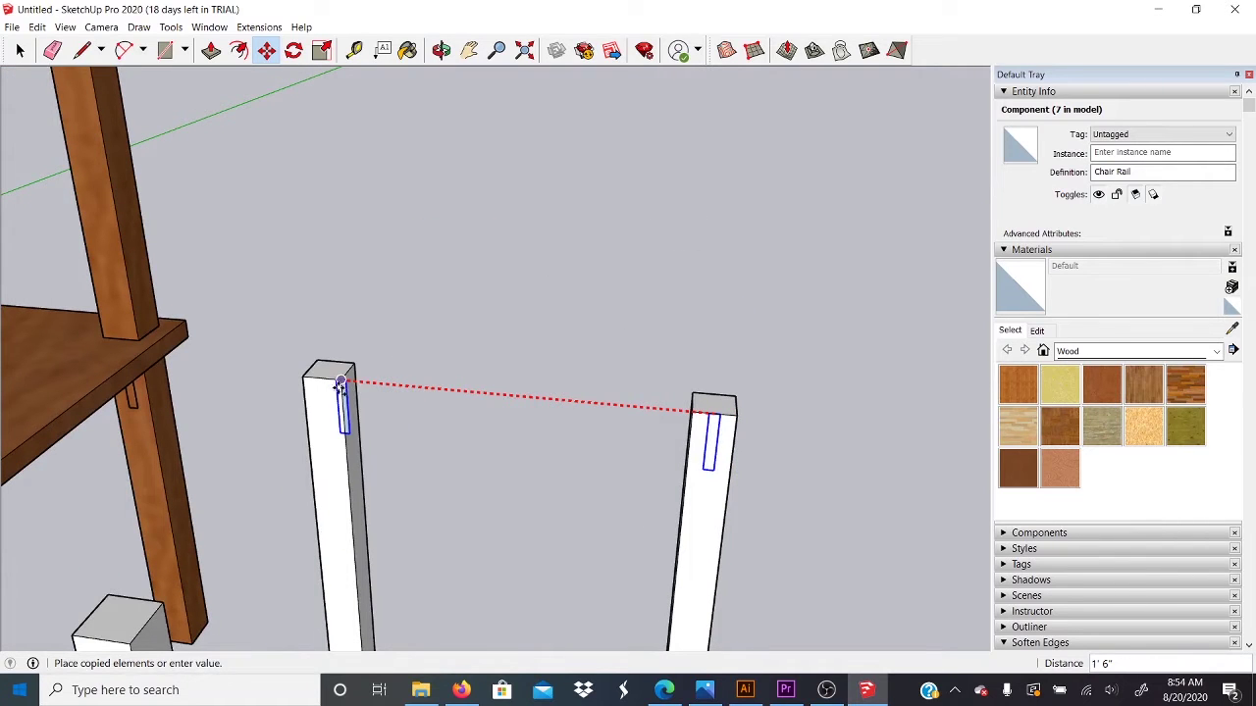
scroll(339, 386, up, 5)
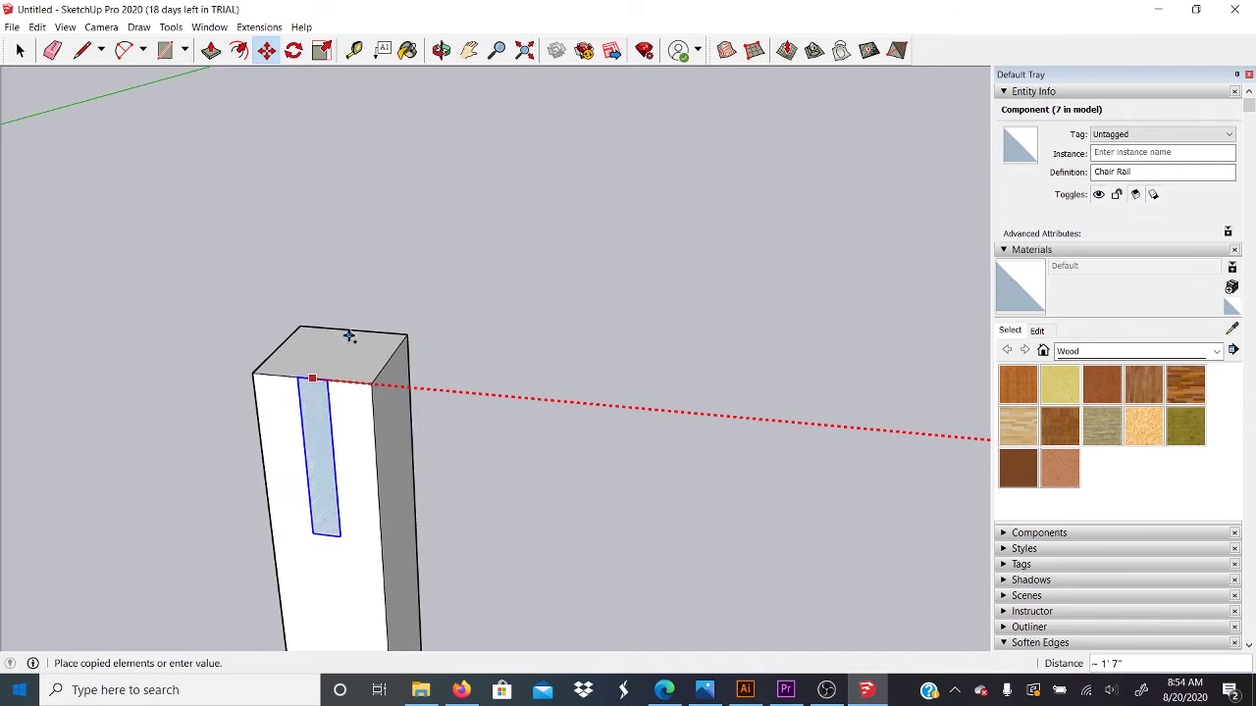
click(348, 334)
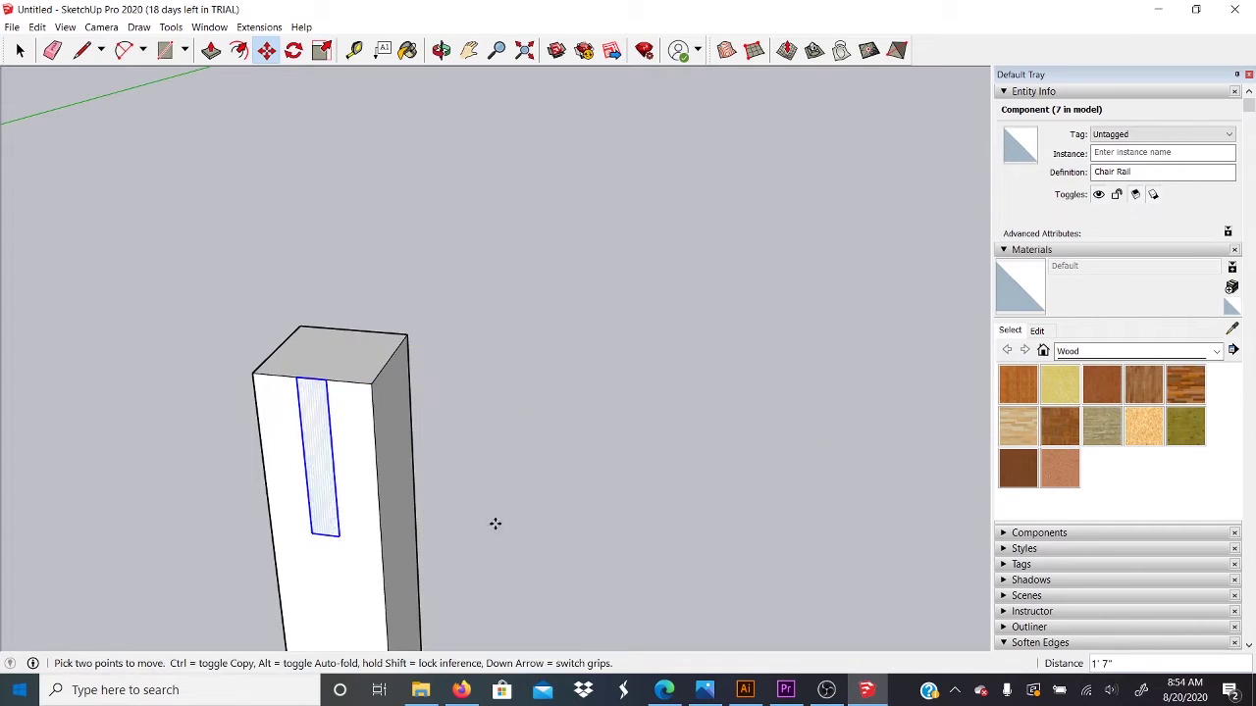
Select both Chair Rail rectangles on the two far legs for rotation
middle_drag(496, 524, 504, 442)
scroll(241, 294, down, 5)
middle_drag(340, 331, 118, 497)
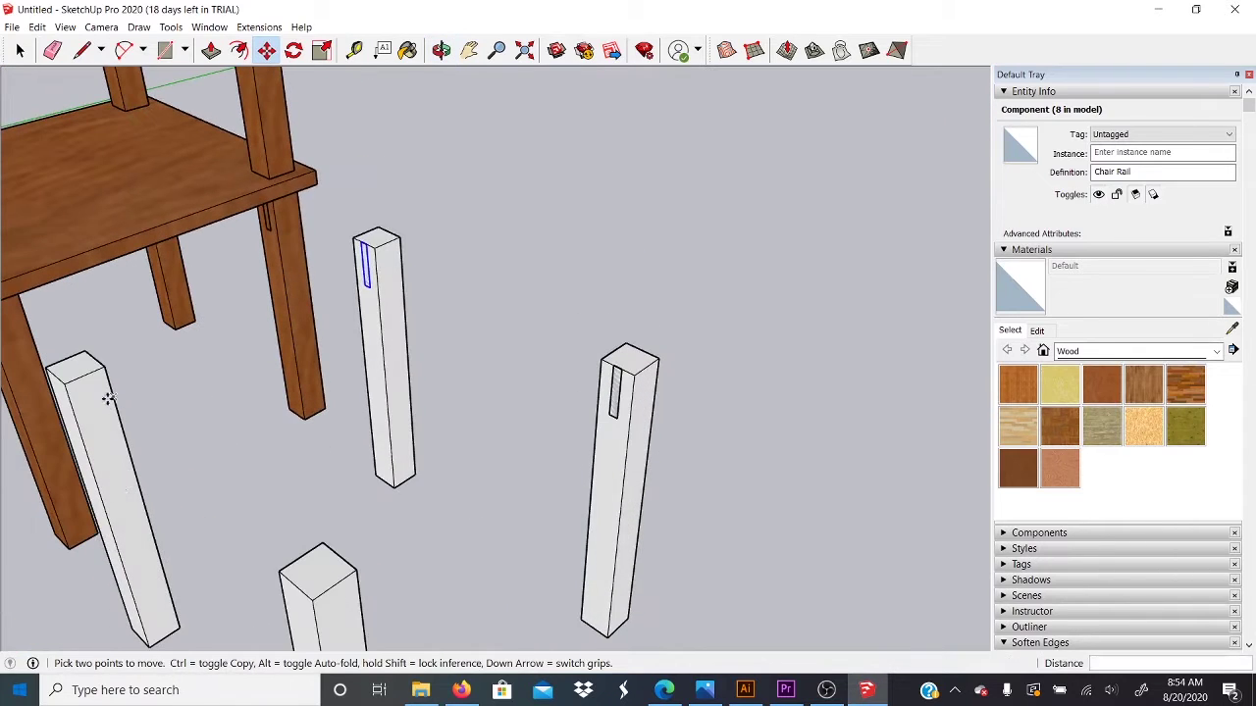
middle_drag(319, 400, 560, 345)
key(space)
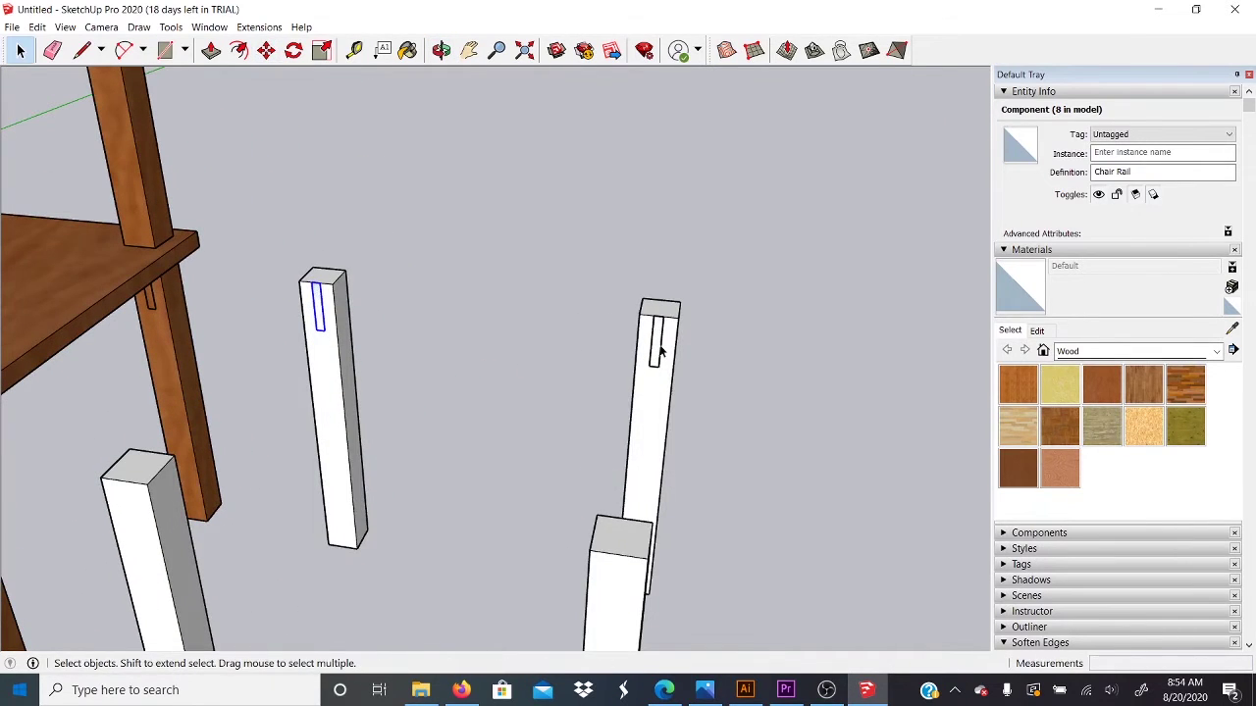
shift+click(660, 349)
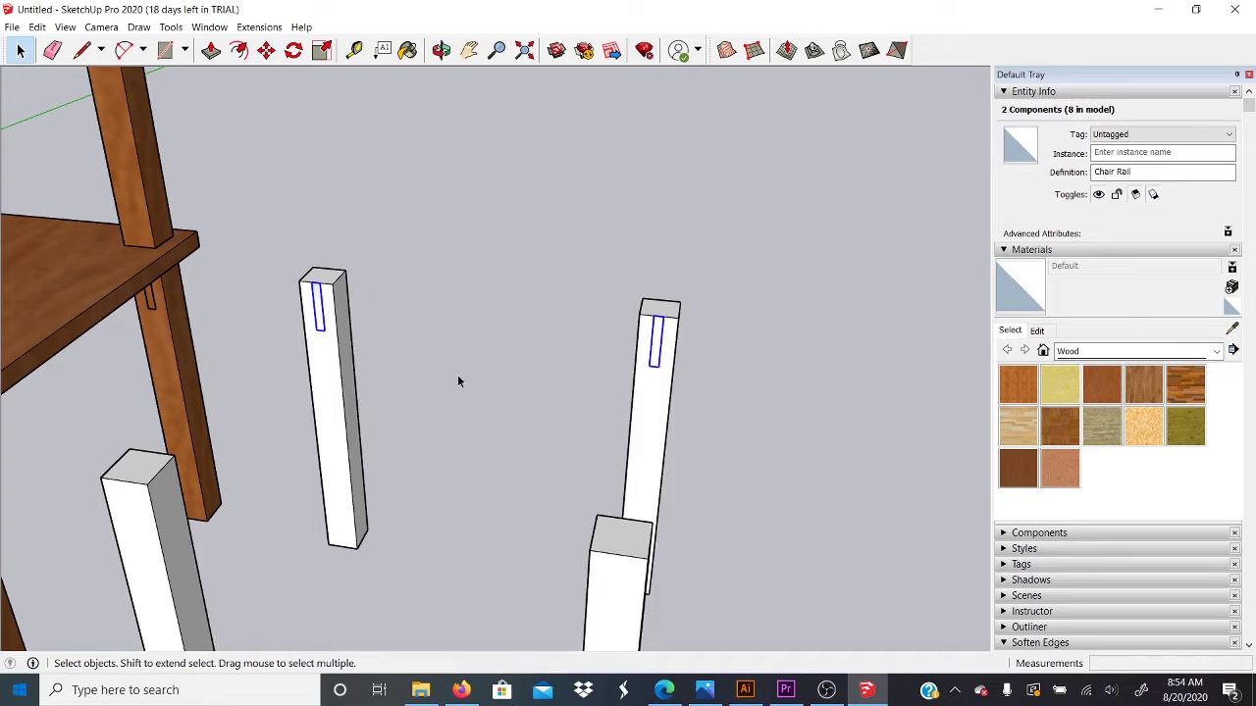
middle_drag(457, 381, 466, 507)
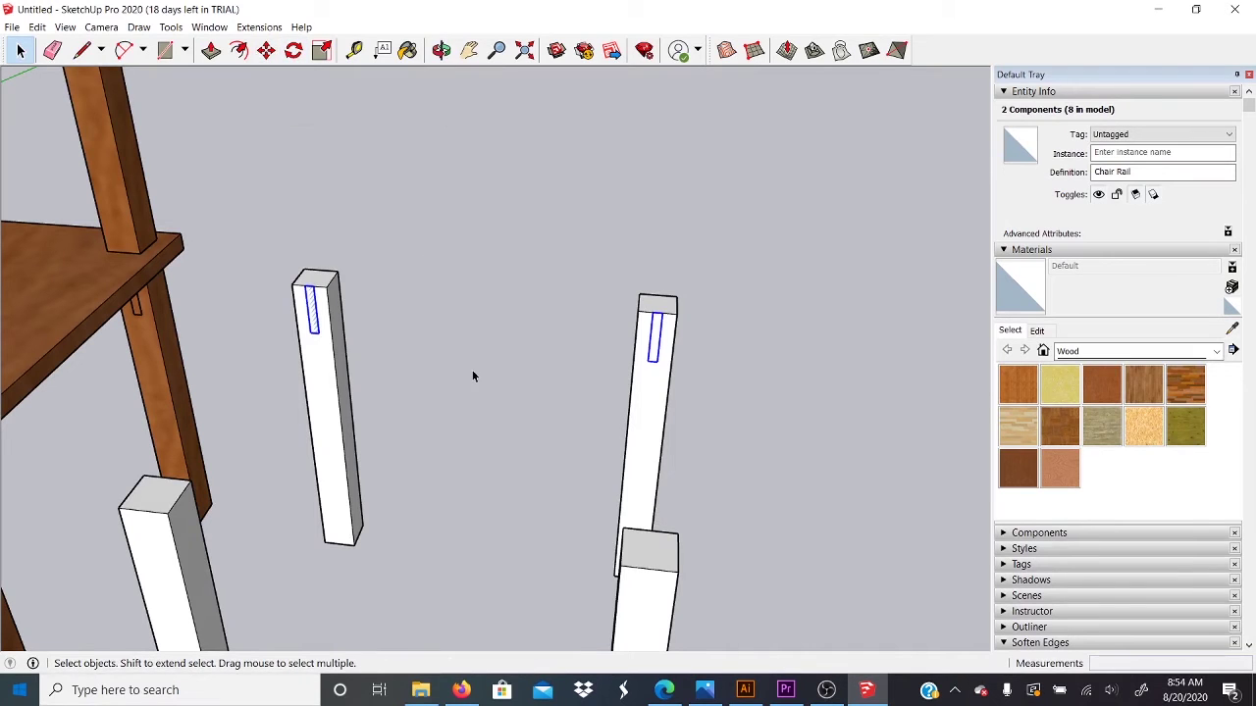
key(q)
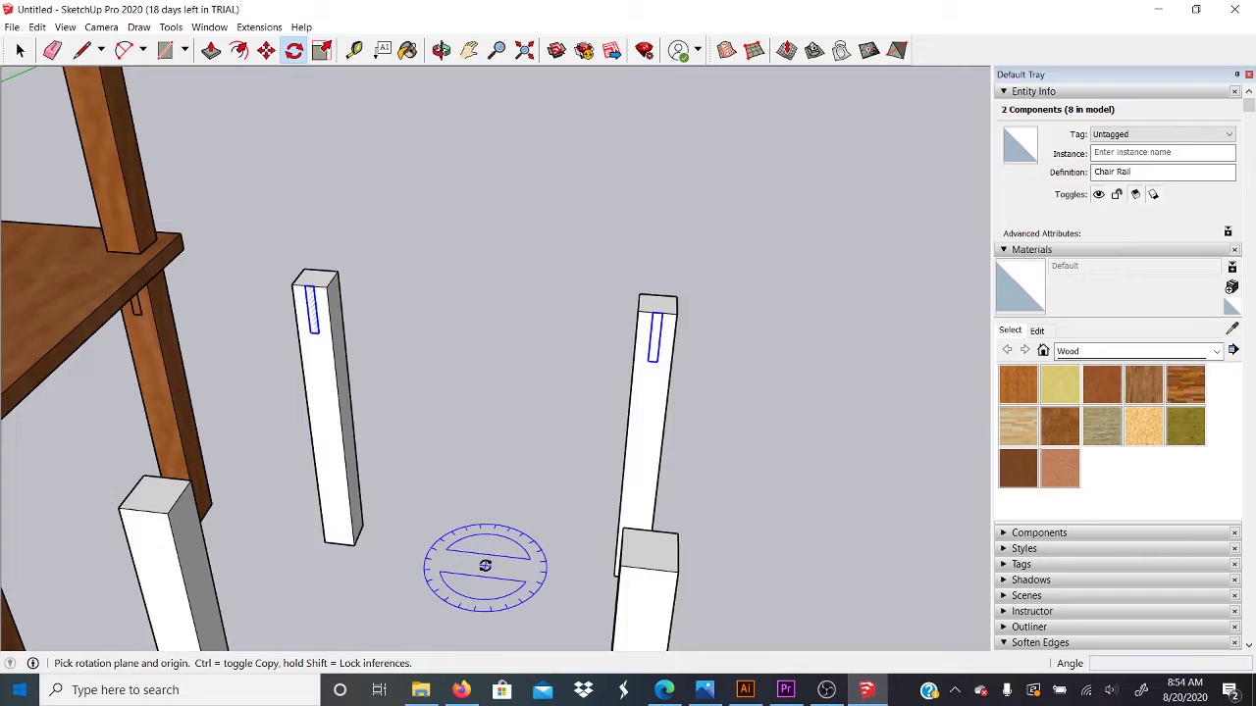
click(484, 566)
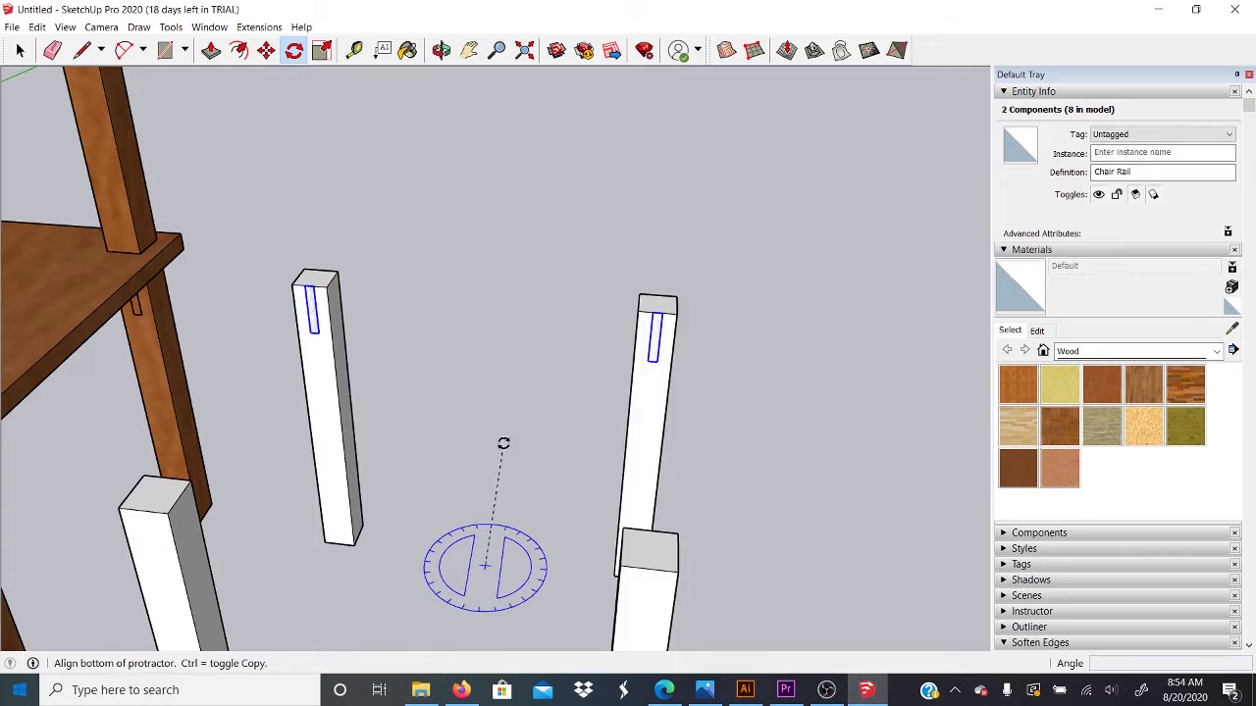
click(538, 336)
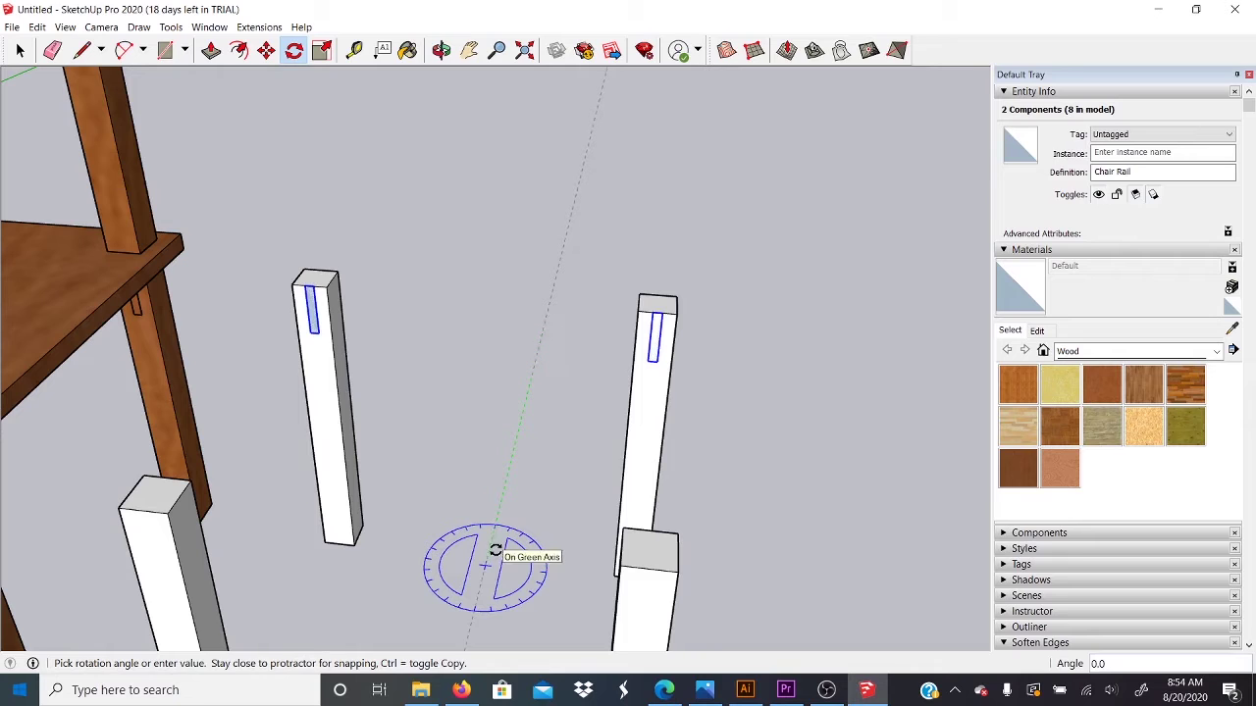
key(Escape)
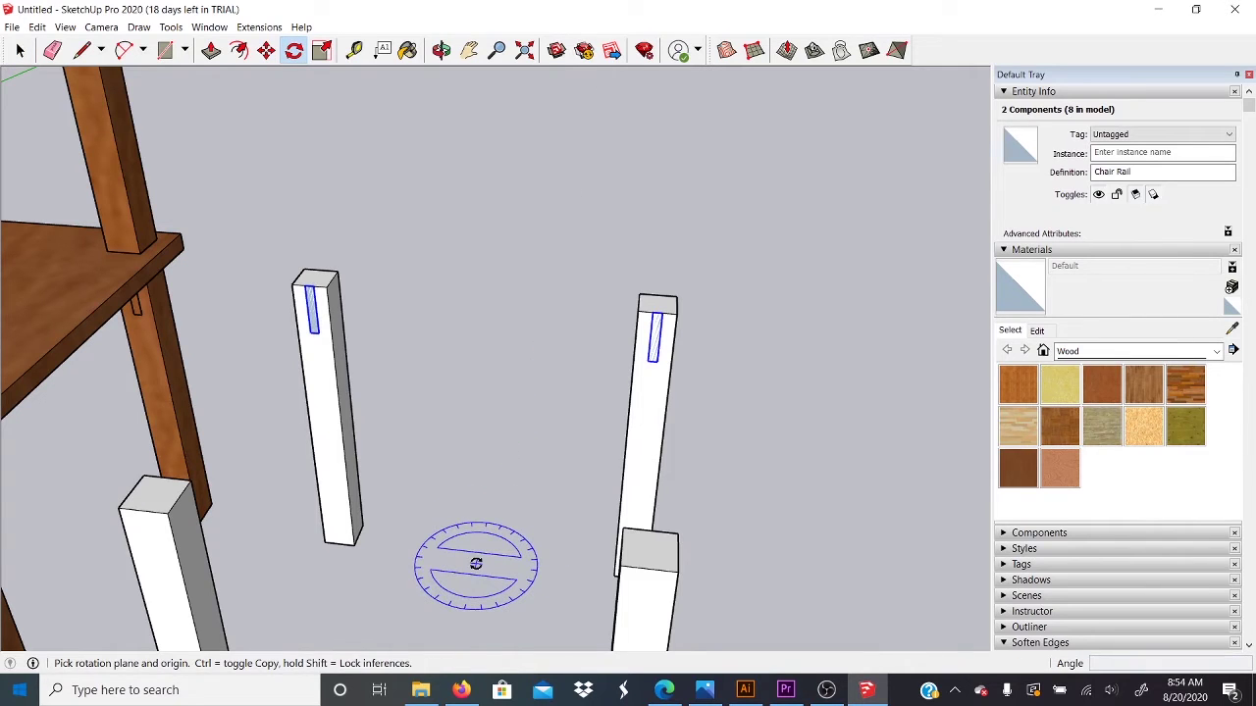
Make a 90° rotated copy of both rectangles about a vertical axis between the legs, starting from the green axis
click(476, 564)
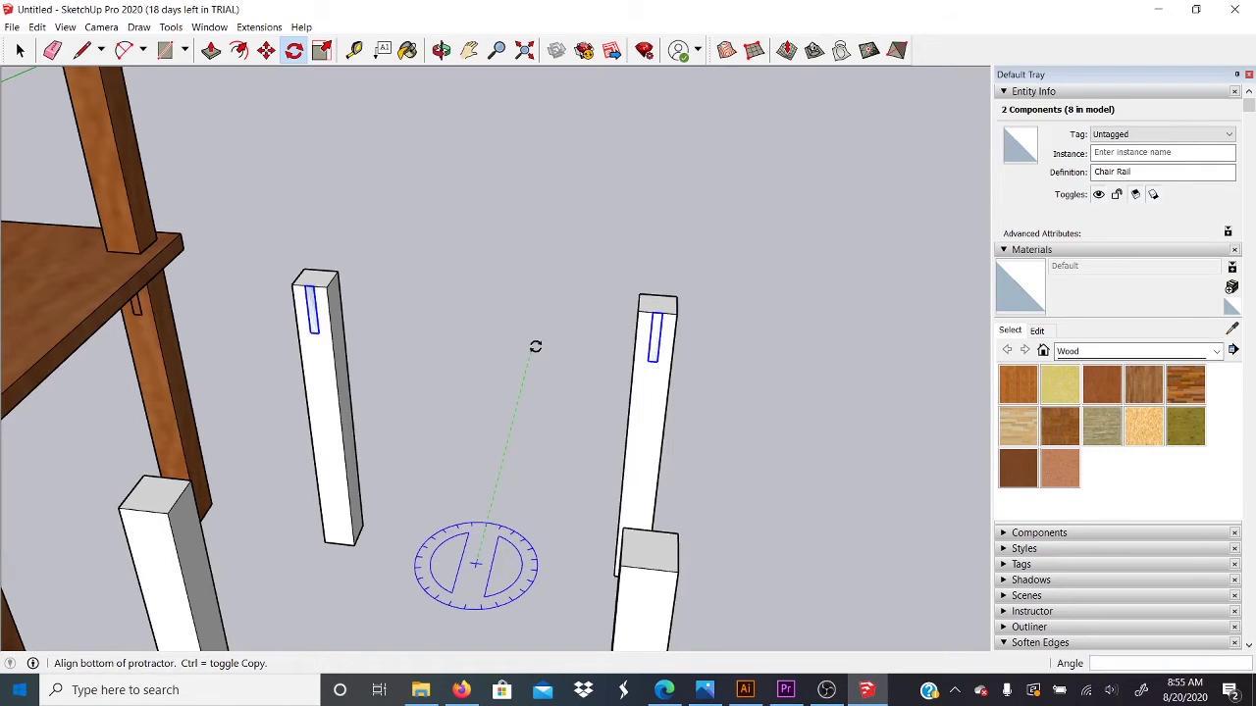
click(535, 345)
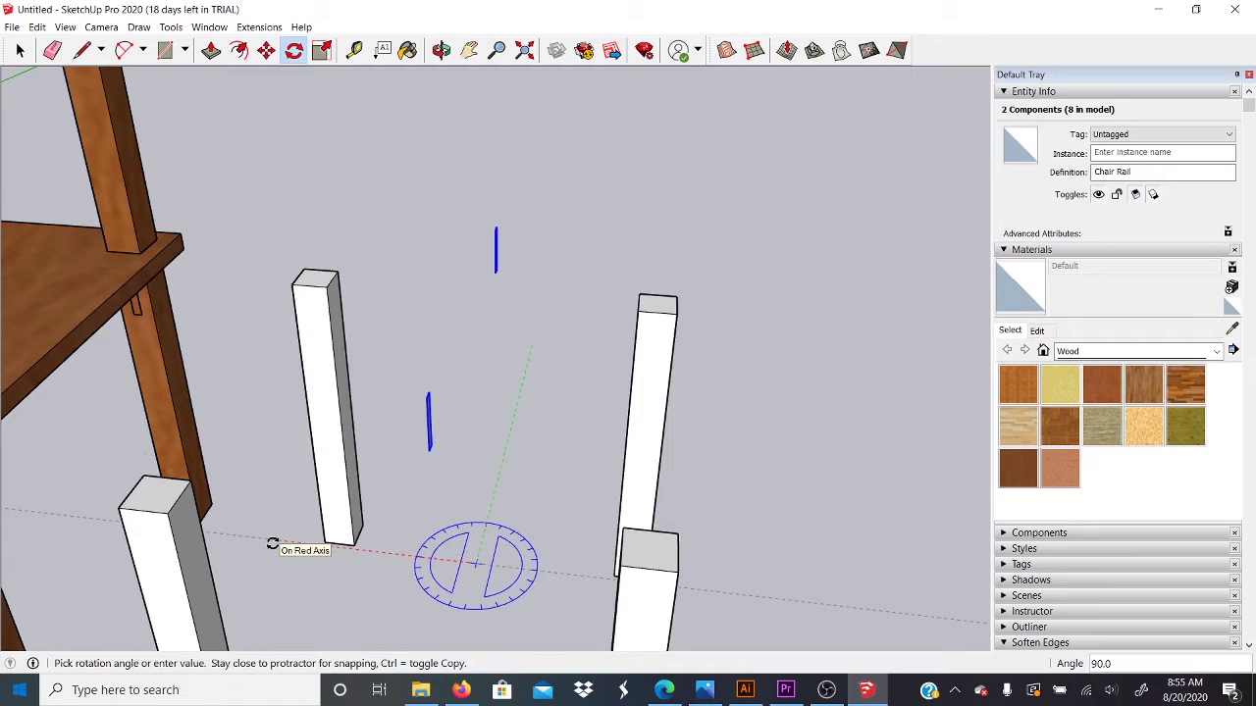
key(ctrl)
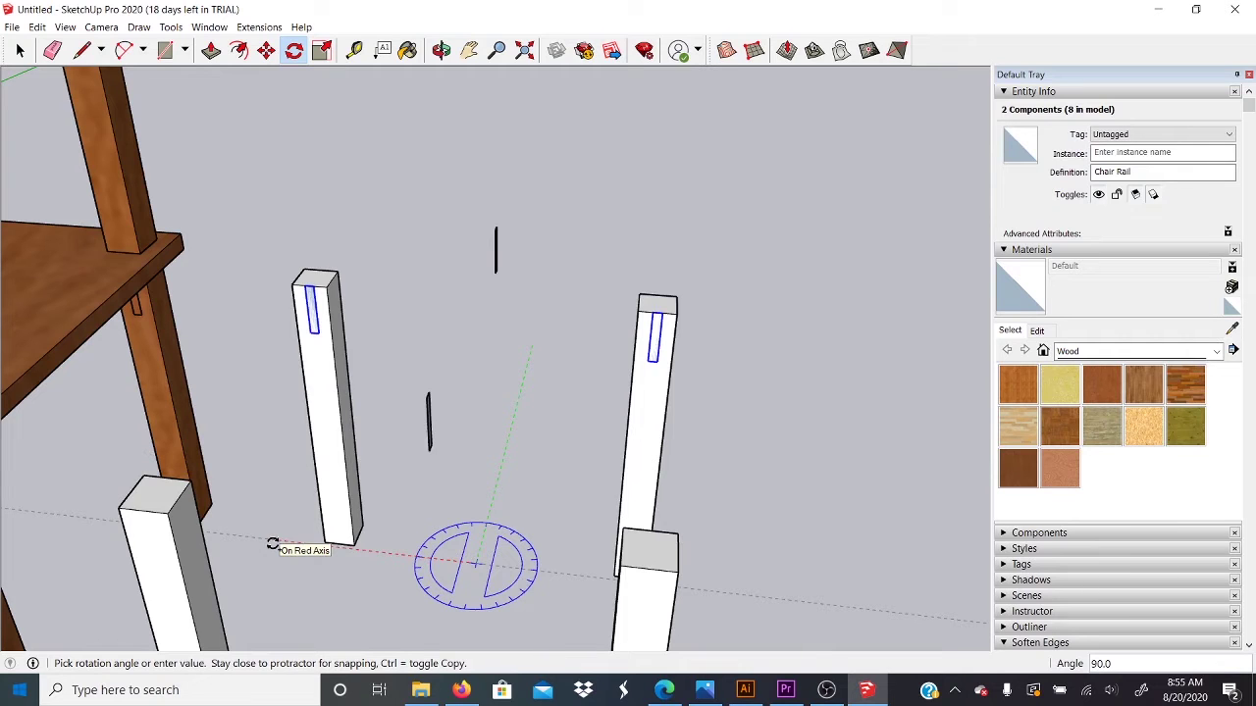
click(262, 397)
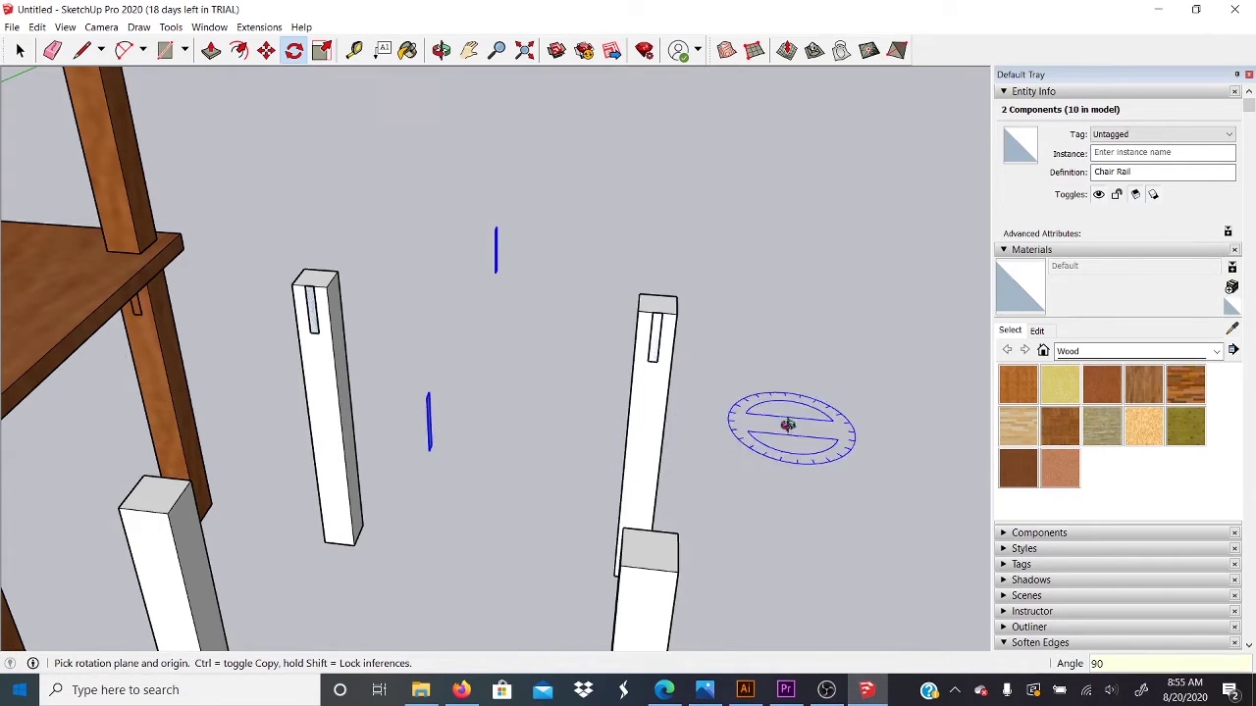
Move the two rotated rectangles together by a top-edge midpoint to the midpoint of the leg face's top edge
middle_drag(788, 420, 192, 484)
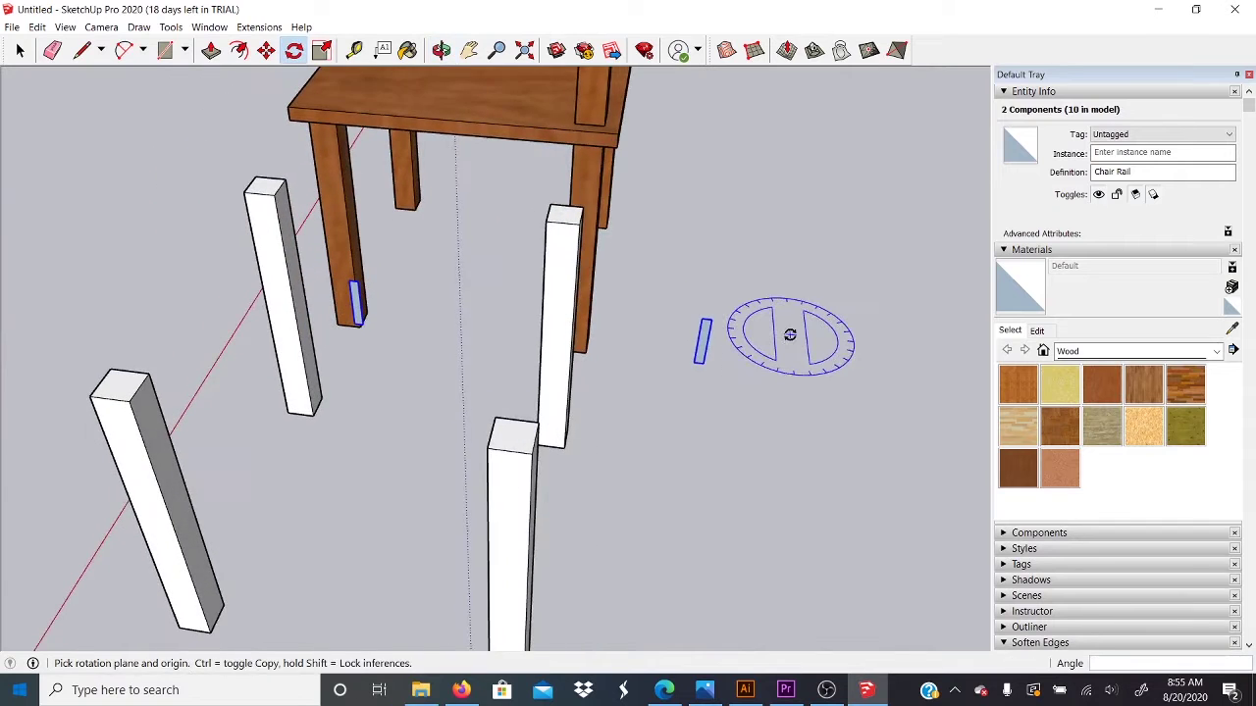
scroll(788, 340, up, 3)
scroll(788, 340, up, 2)
key(m)
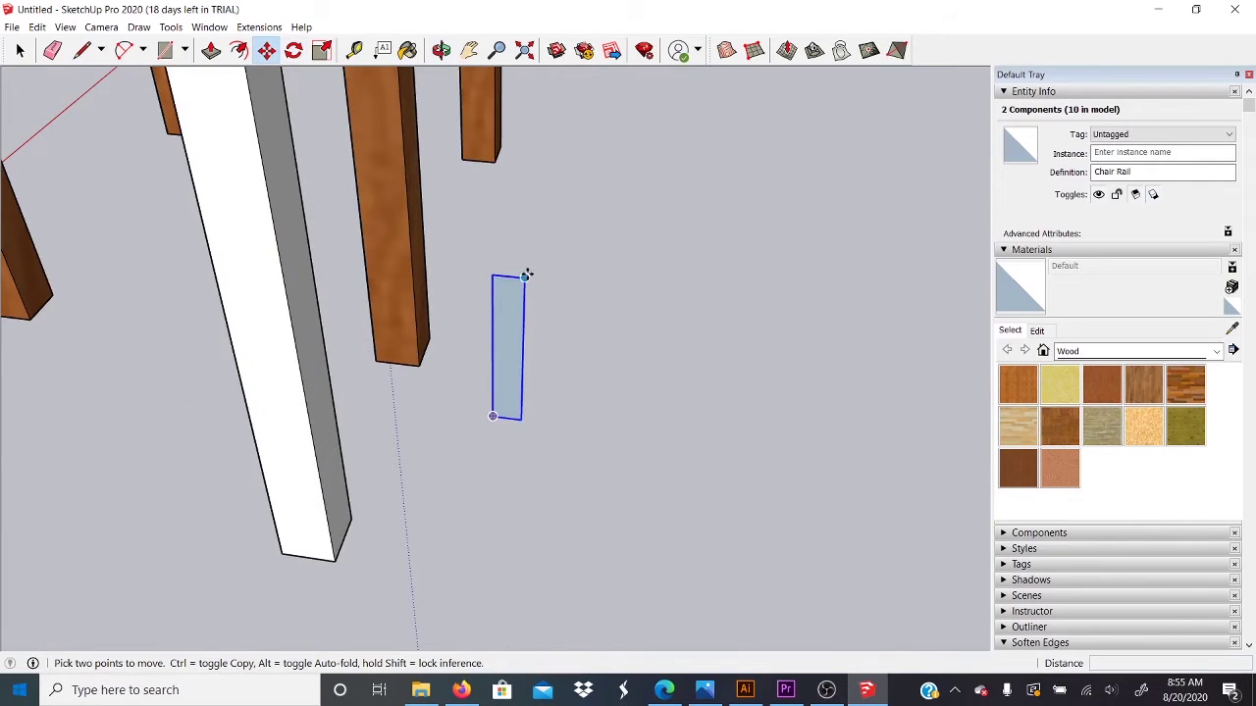
scroll(572, 328, down, 4)
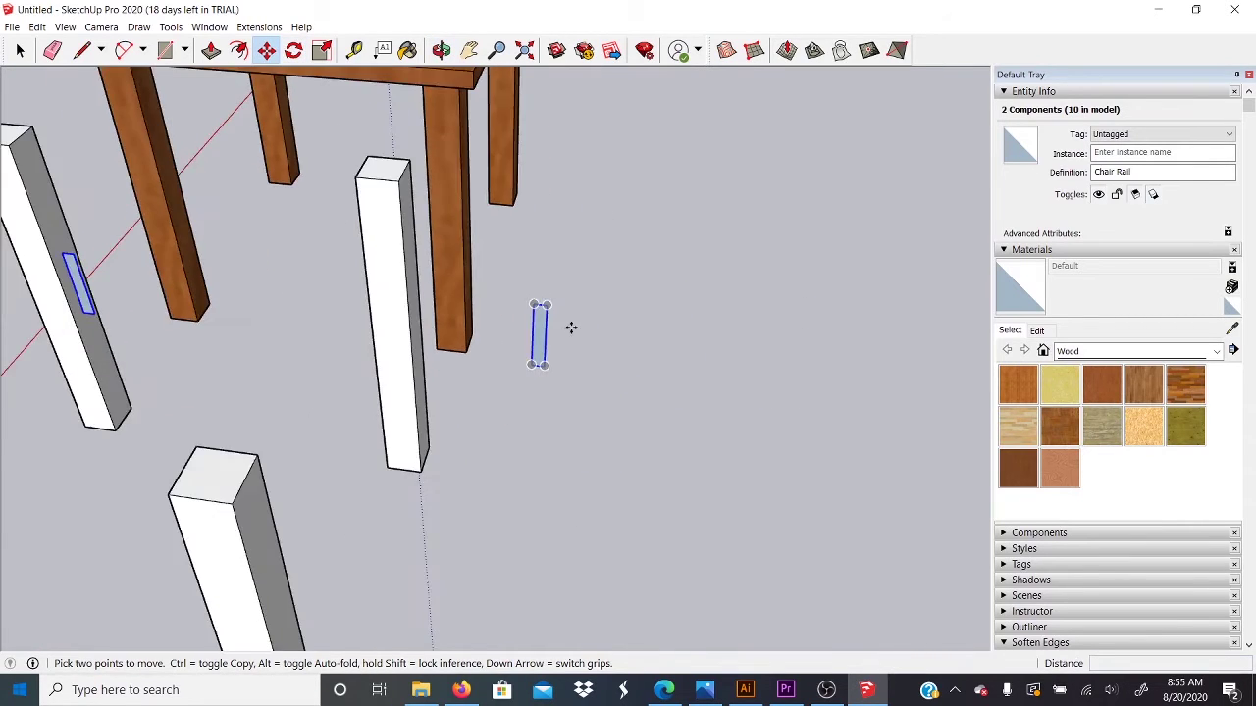
scroll(544, 304, up, 4)
scroll(545, 303, up, 2)
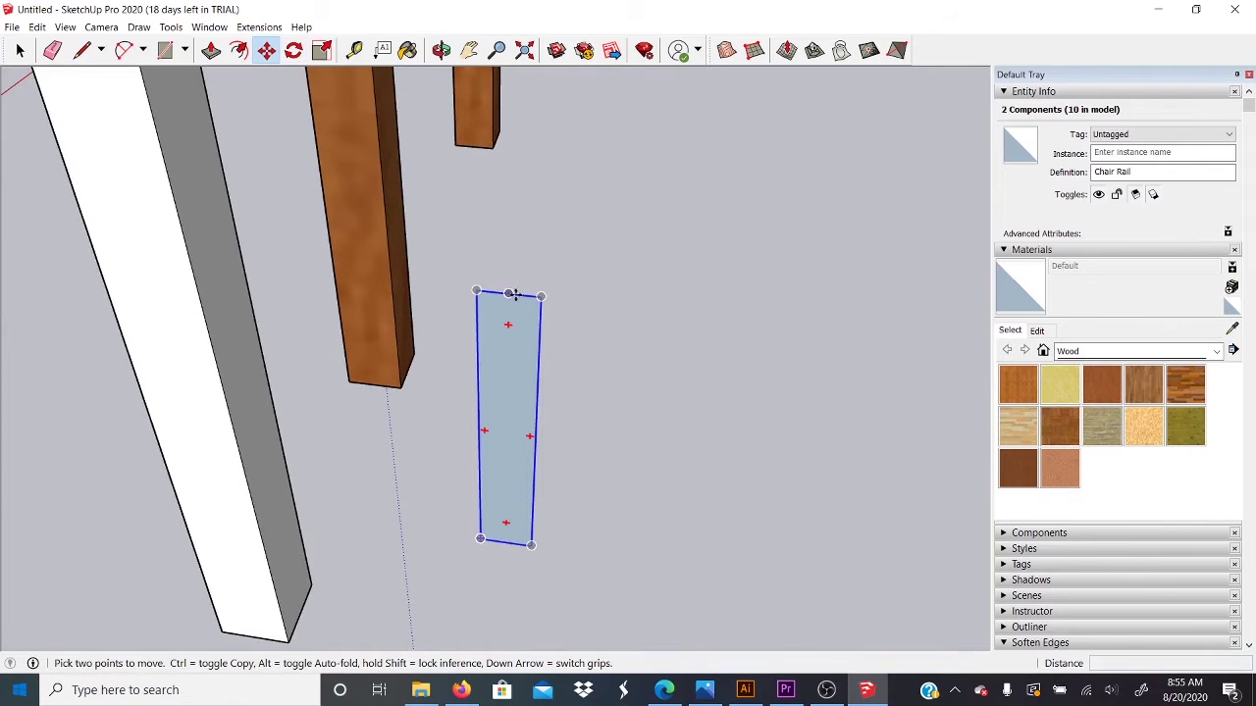
click(508, 295)
scroll(762, 434, down, 5)
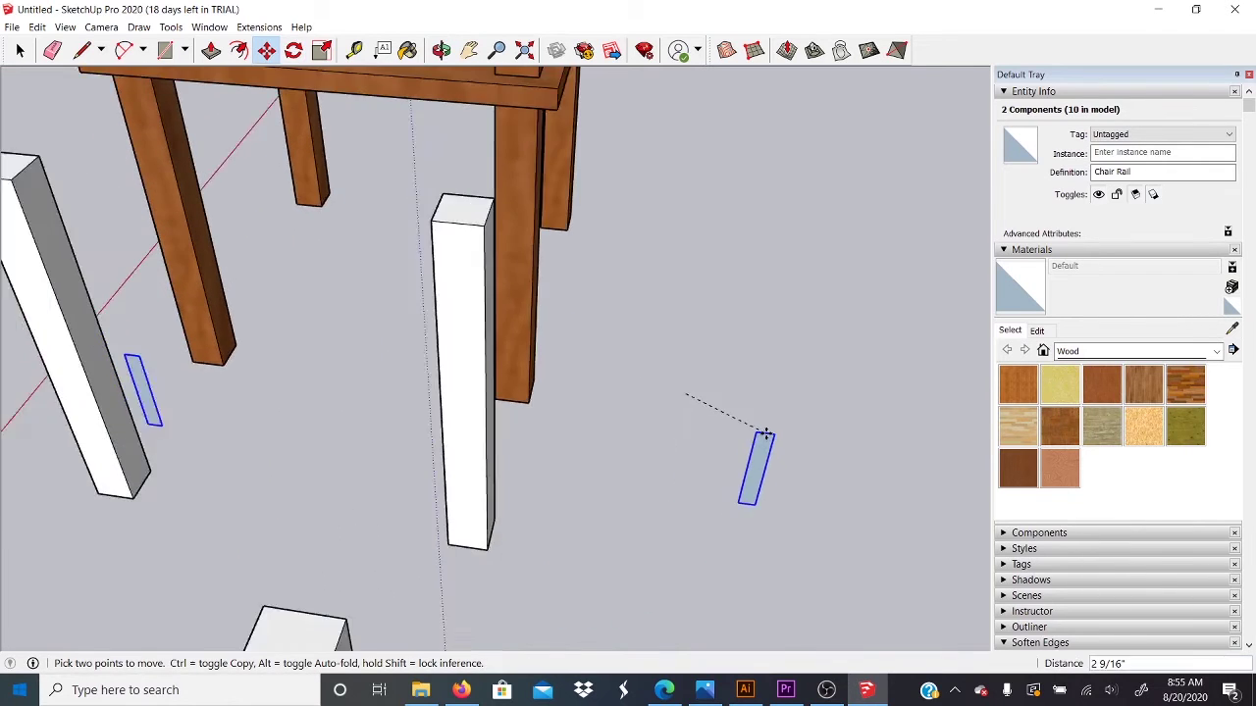
scroll(491, 270, up, 5)
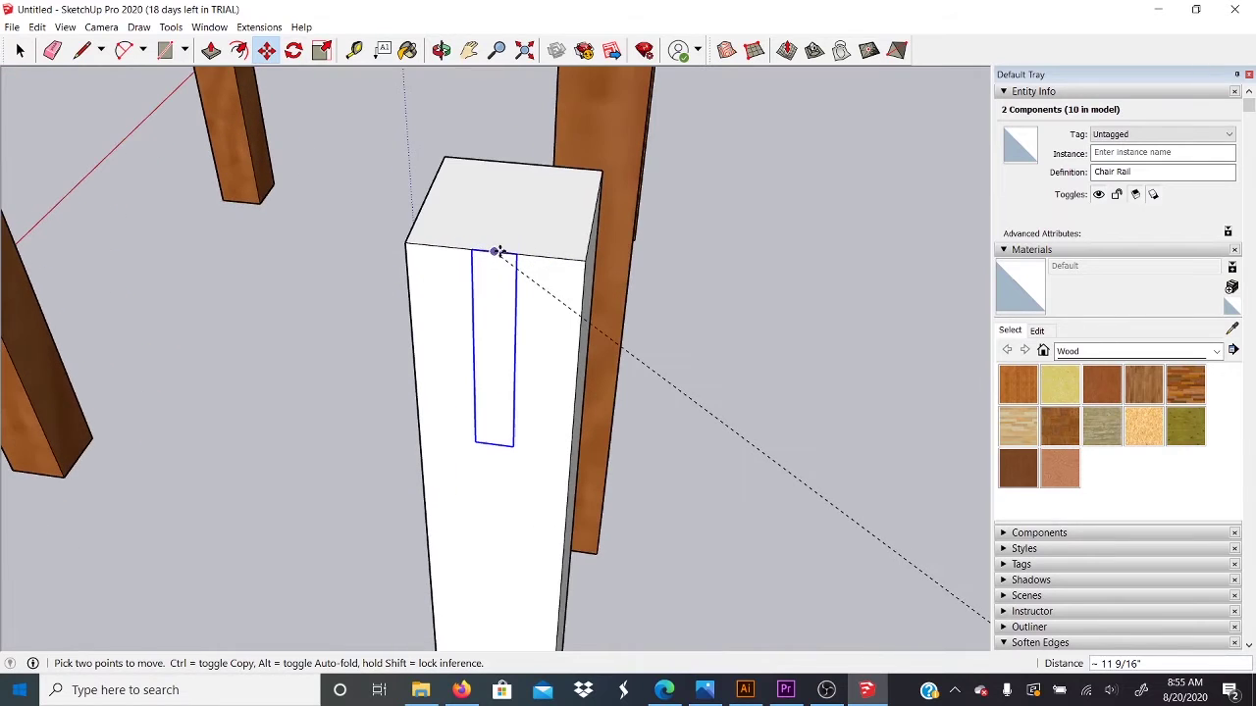
click(495, 252)
Open a placed Chair Rail component for editing and select its rectangular face
middle_drag(497, 250, 717, 261)
scroll(717, 261, down, 6)
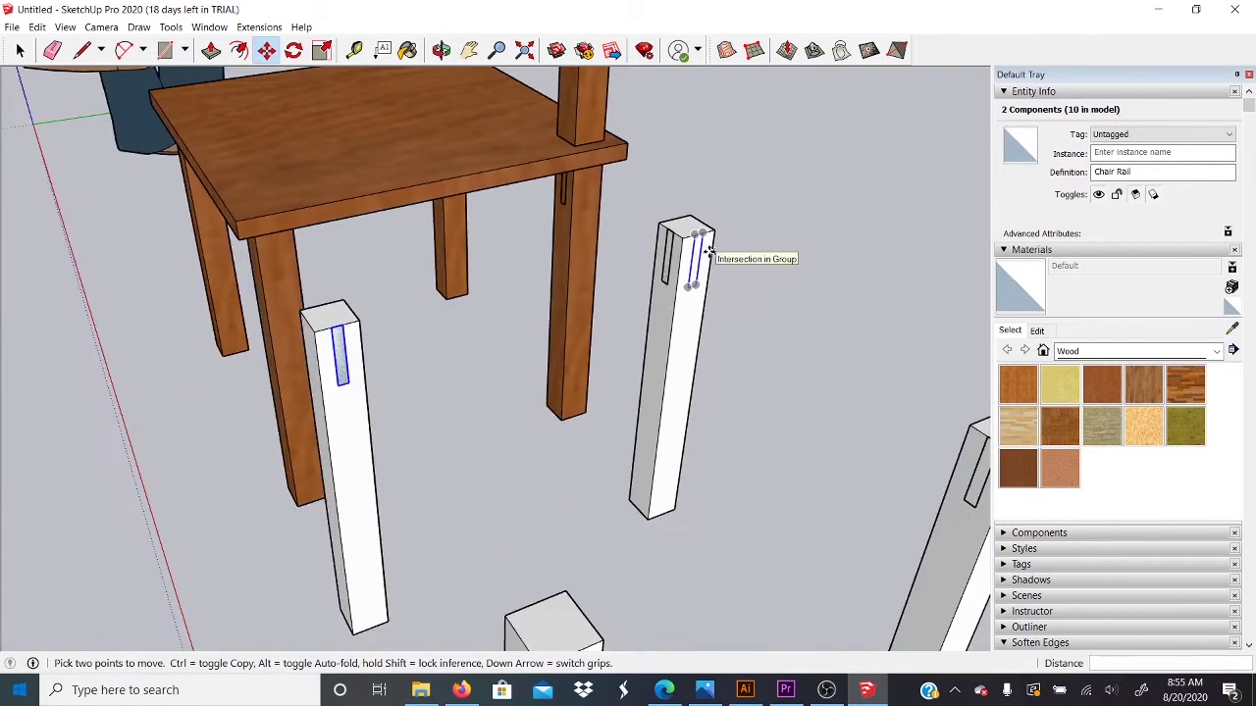
middle_drag(680, 315, 373, 359)
scroll(358, 355, up, 3)
key(space)
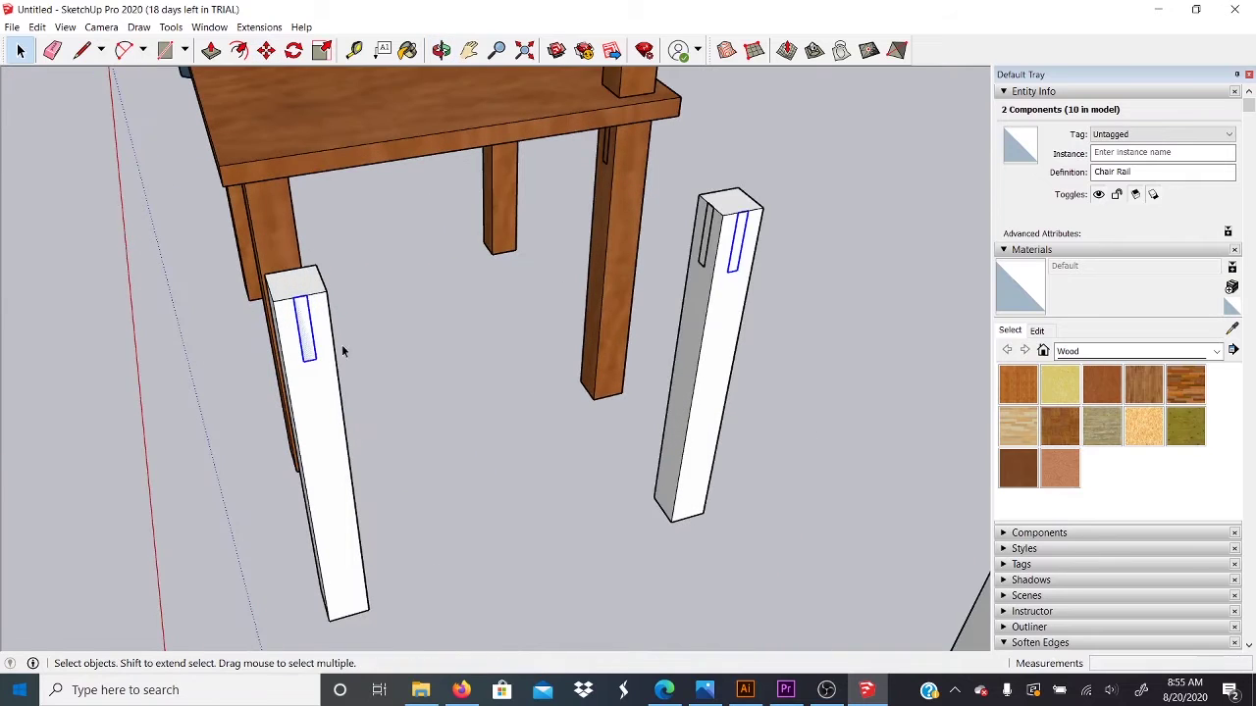
double_click(309, 332)
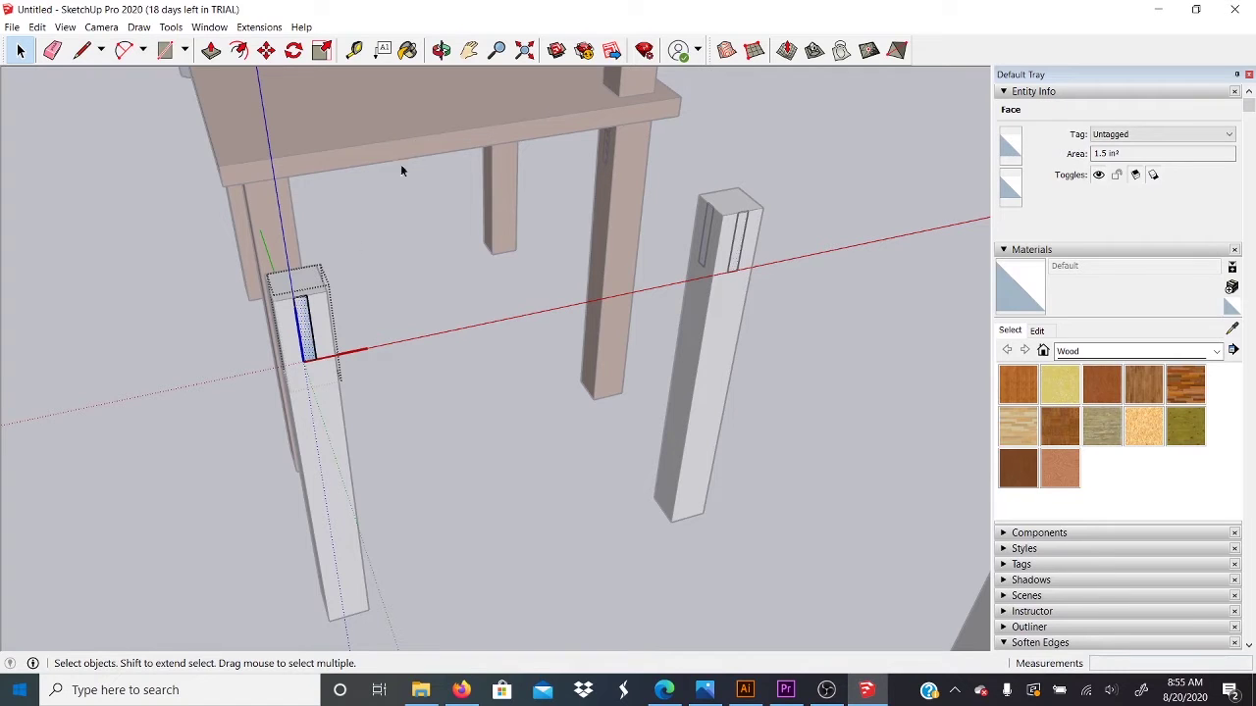
Push/Pull the Chair Rail face across to the opposite leg, spanning the gap between the legs, and close the component
key(p)
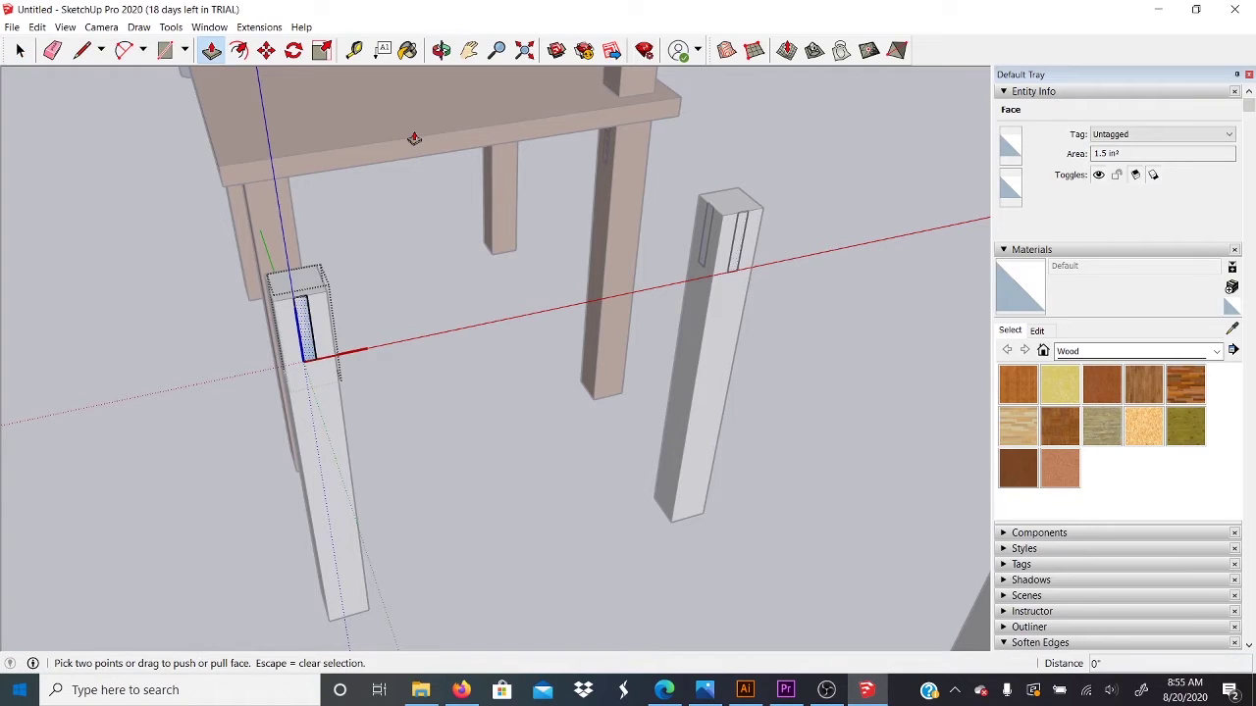
click(304, 322)
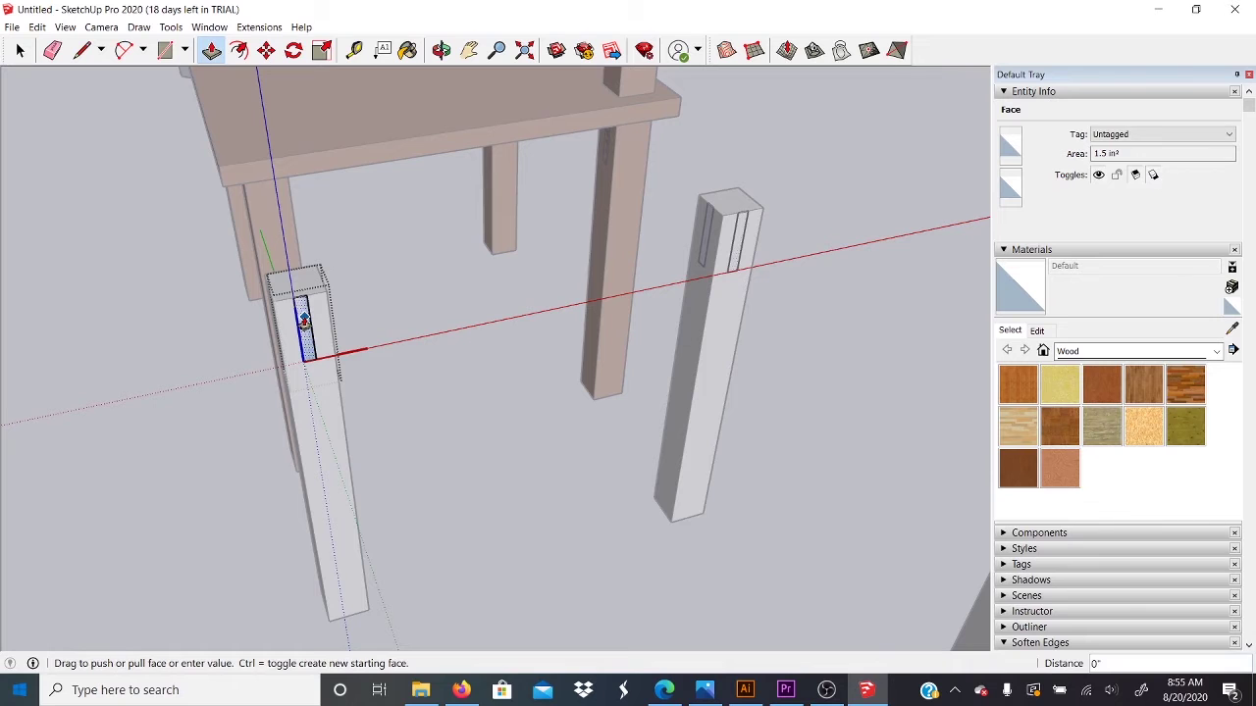
middle_drag(304, 322, 474, 340)
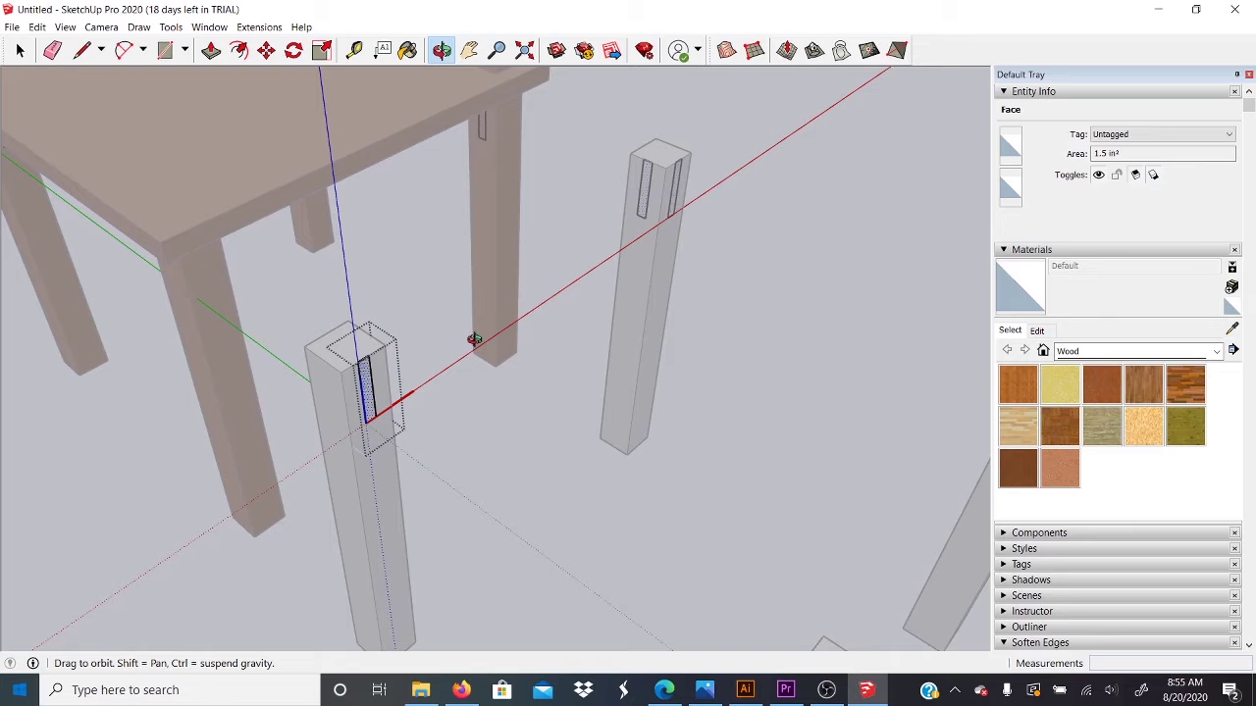
middle_drag(474, 340, 475, 344)
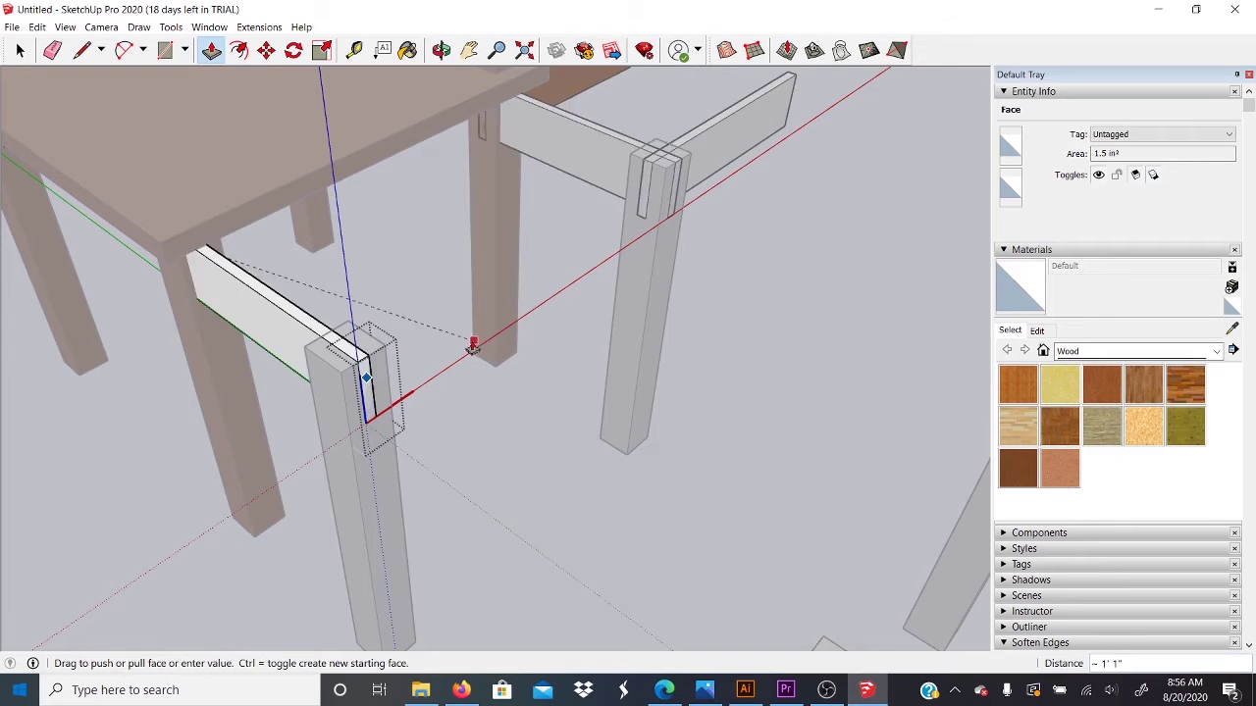
scroll(365, 418, down, 3)
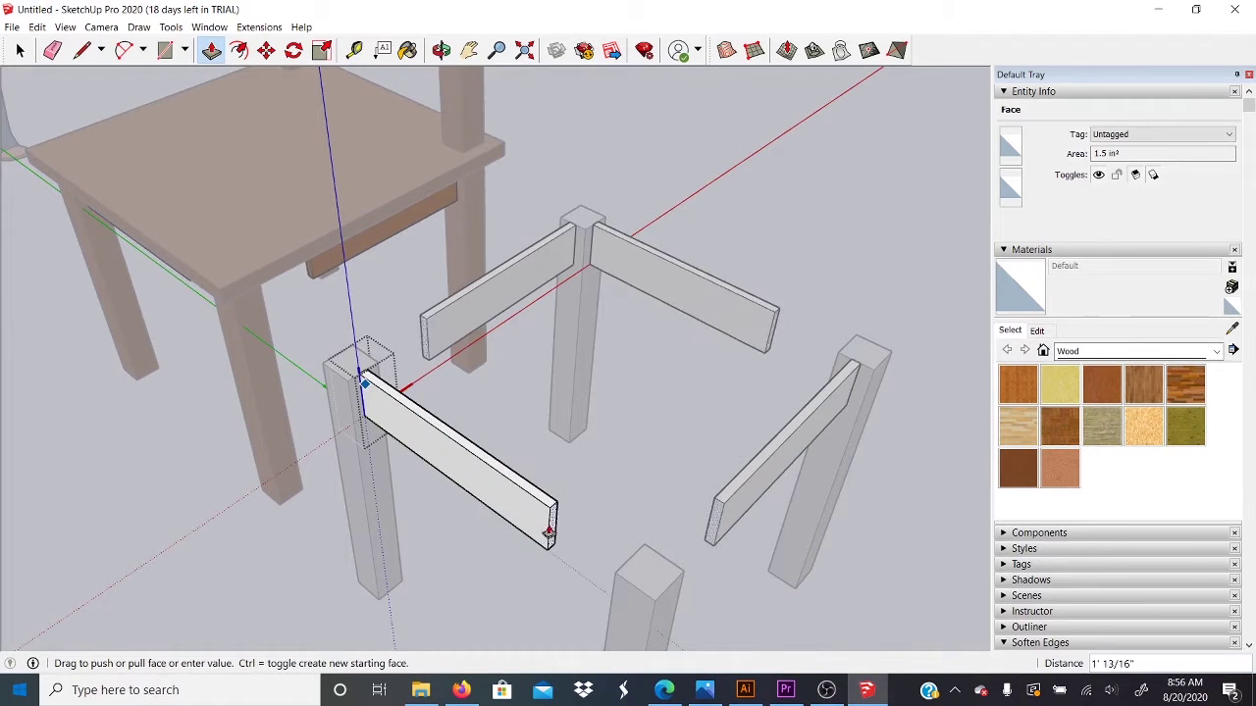
middle_drag(618, 587, 959, 533)
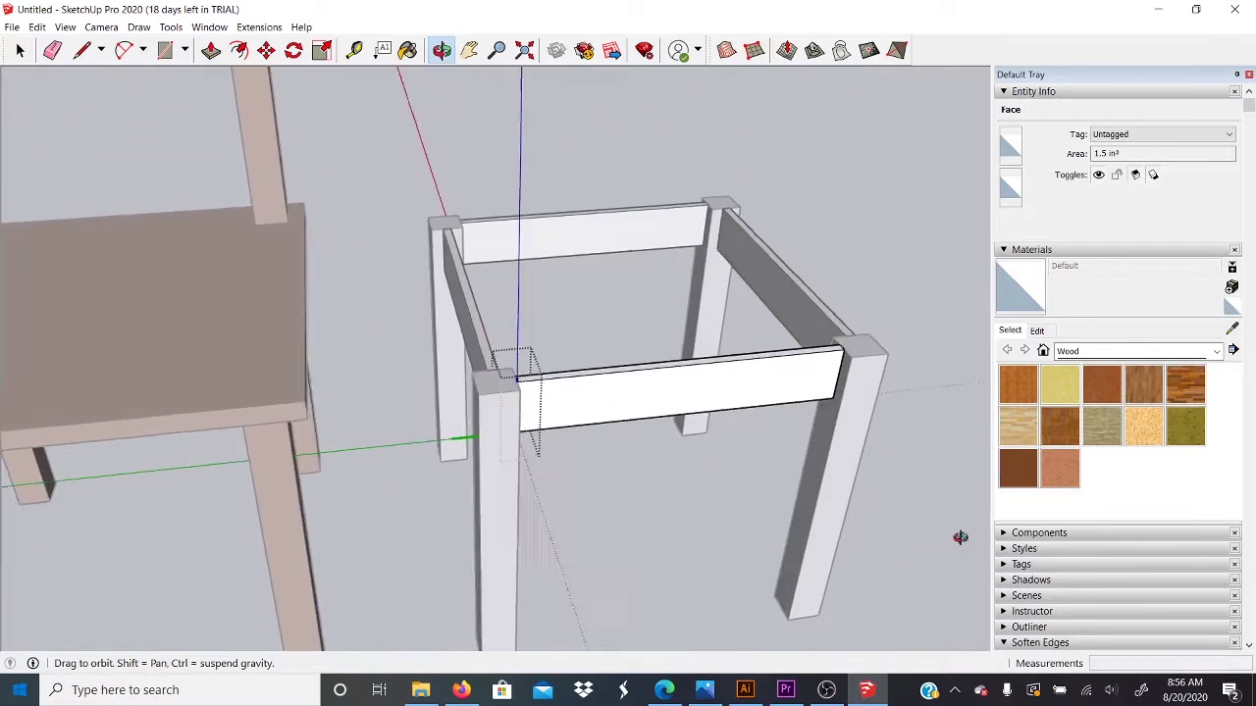
click(821, 429)
mouse_move(886, 507)
middle_down()
mouse_move(563, 500)
mouse_move(802, 500)
mouse_move(872, 516)
mouse_move(815, 452)
mouse_move(808, 303)
mouse_move(897, 477)
mouse_move(763, 518)
mouse_move(685, 508)
mouse_move(693, 496)
mouse_move(637, 471)
middle_up()
key(space)
click(948, 514)
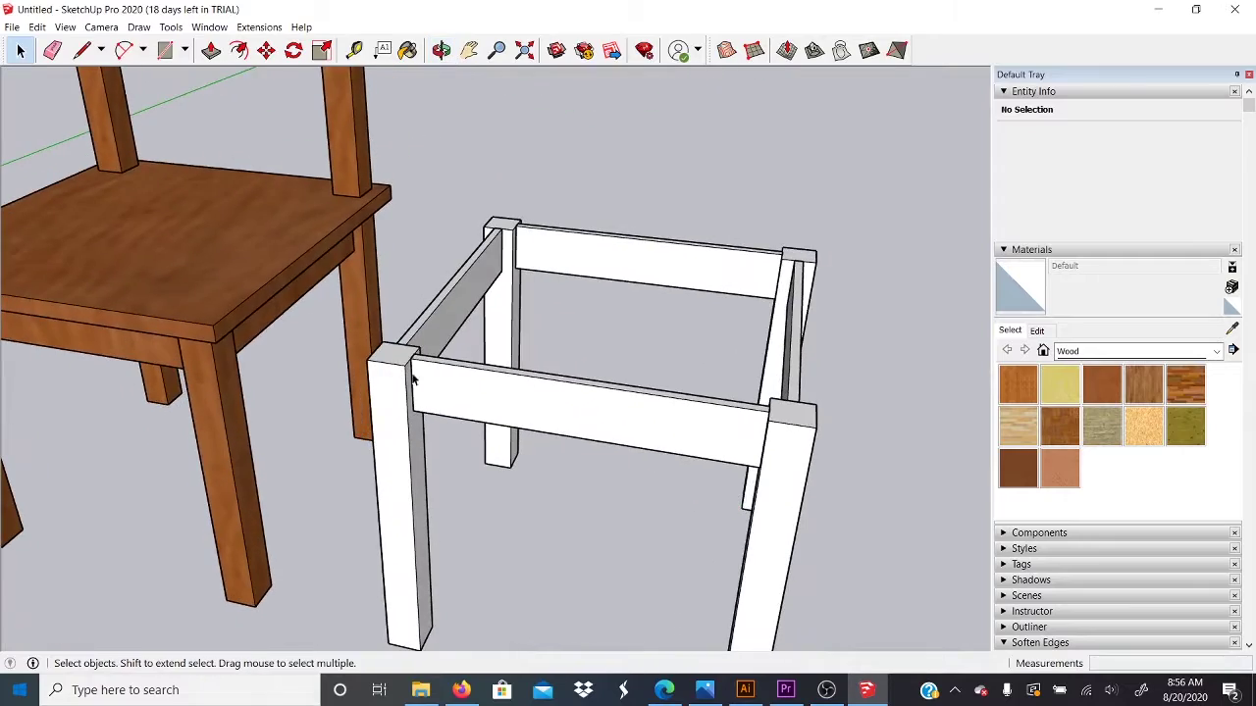
Draw a rectangle over the leg tops, from one leg's outer corner to the outer corner of the diagonally opposite leg
middle_drag(638, 419, 599, 384)
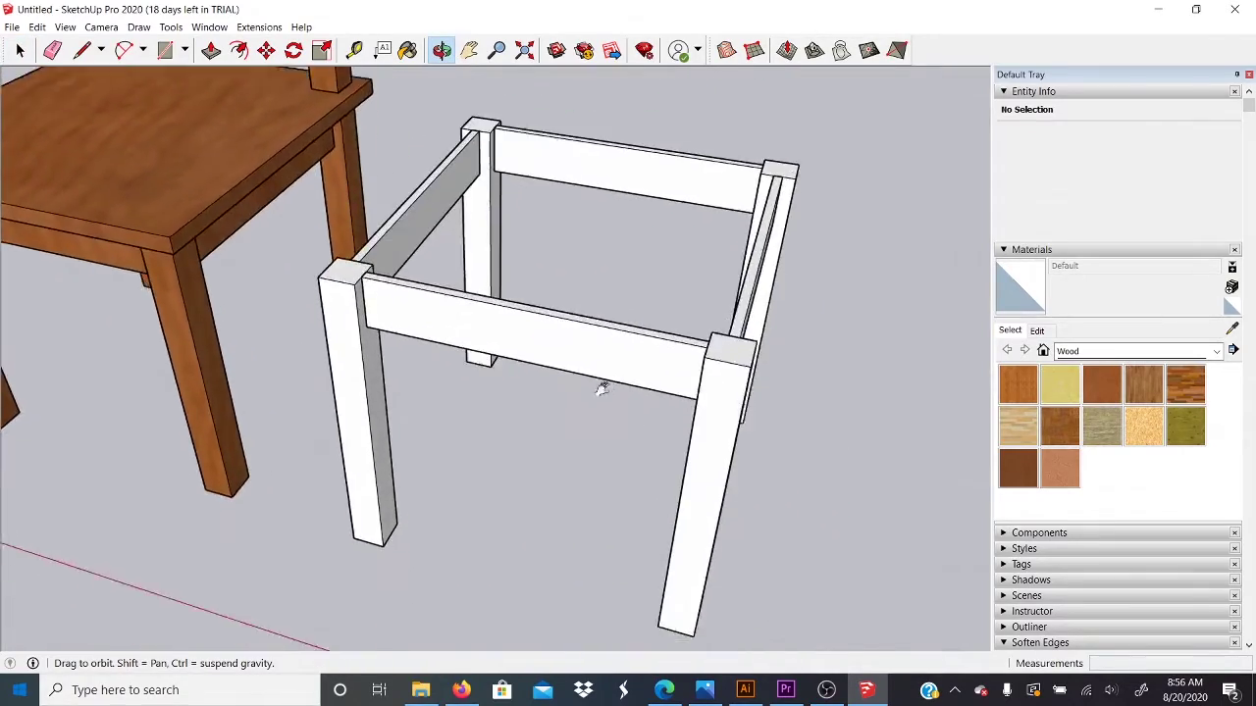
middle_drag(718, 356, 676, 387)
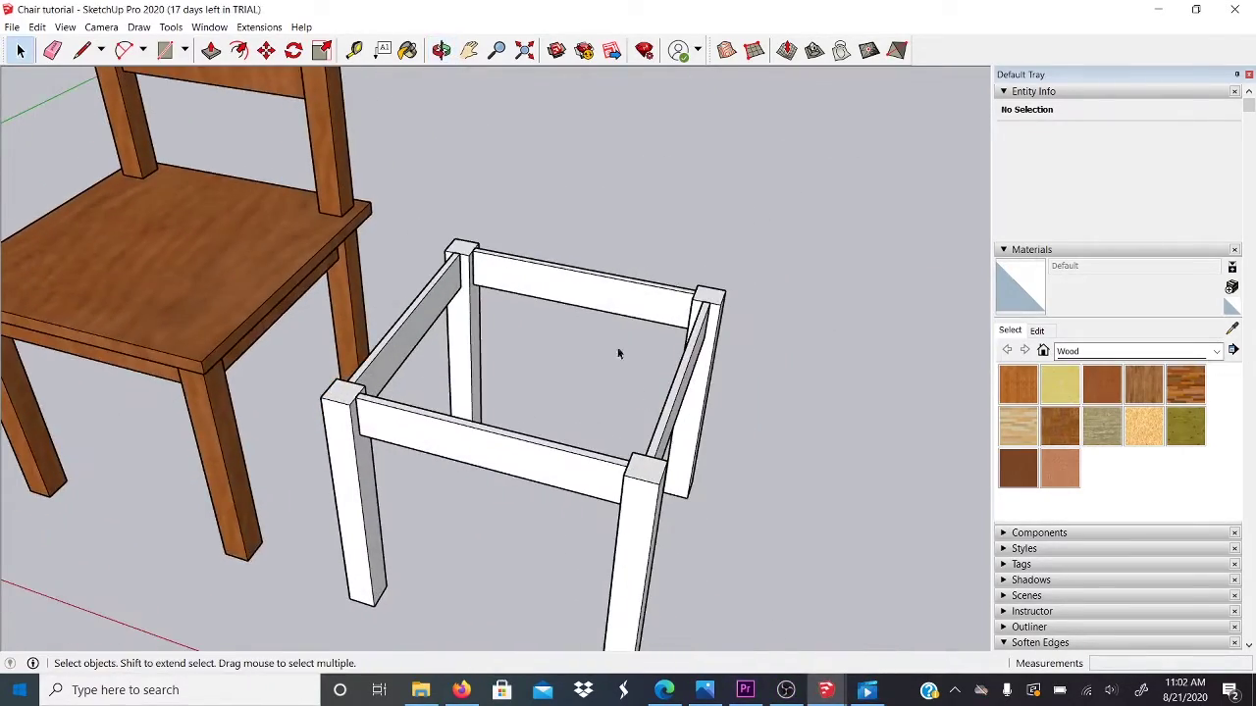
middle_drag(552, 339, 556, 364)
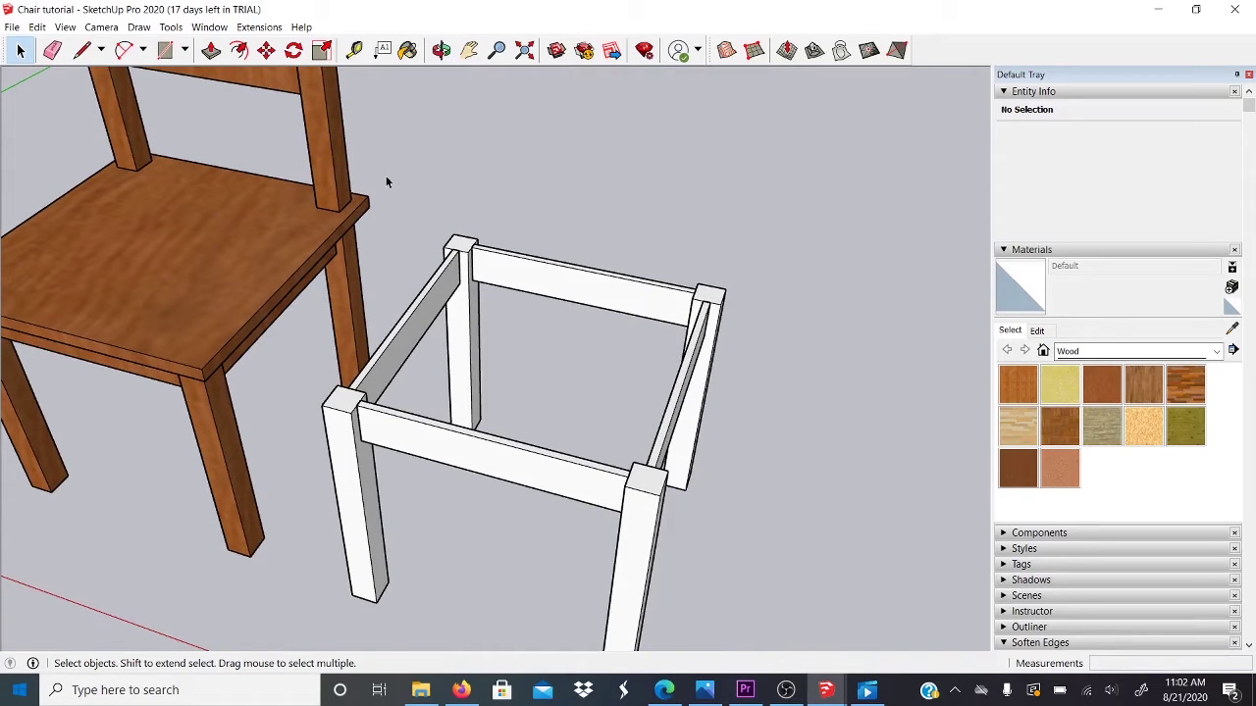
key(r)
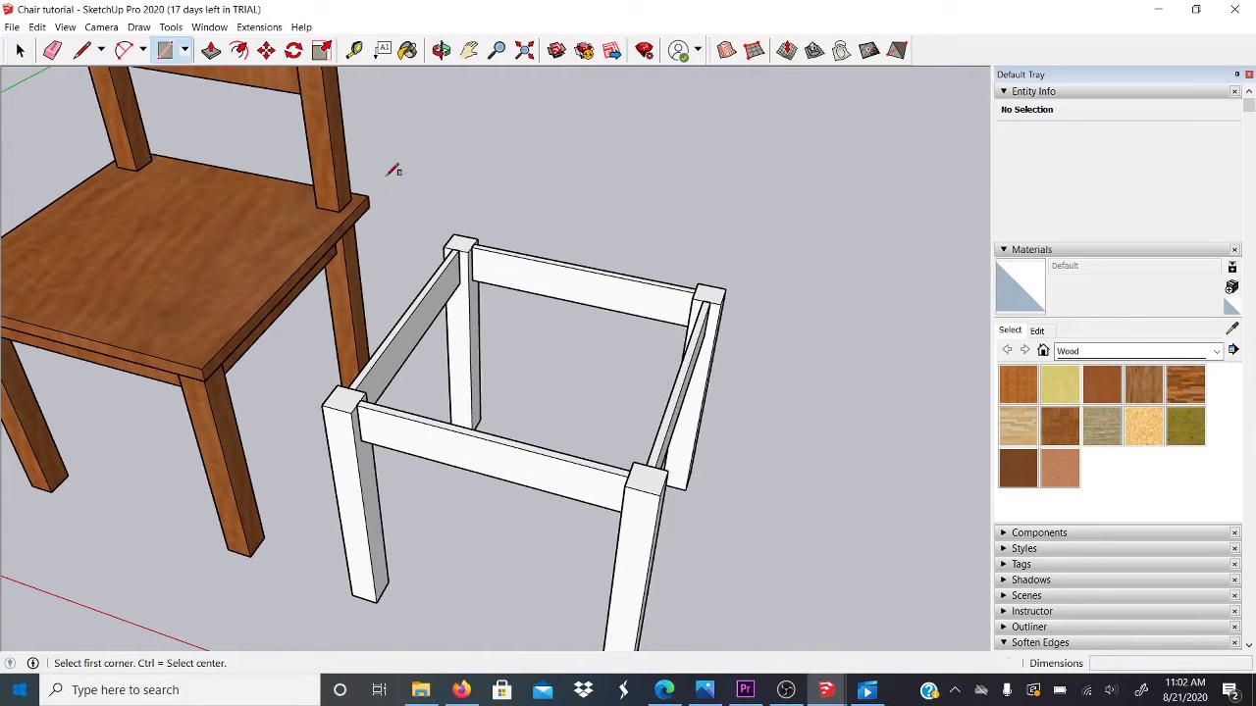
scroll(454, 235, up, 5)
click(452, 233)
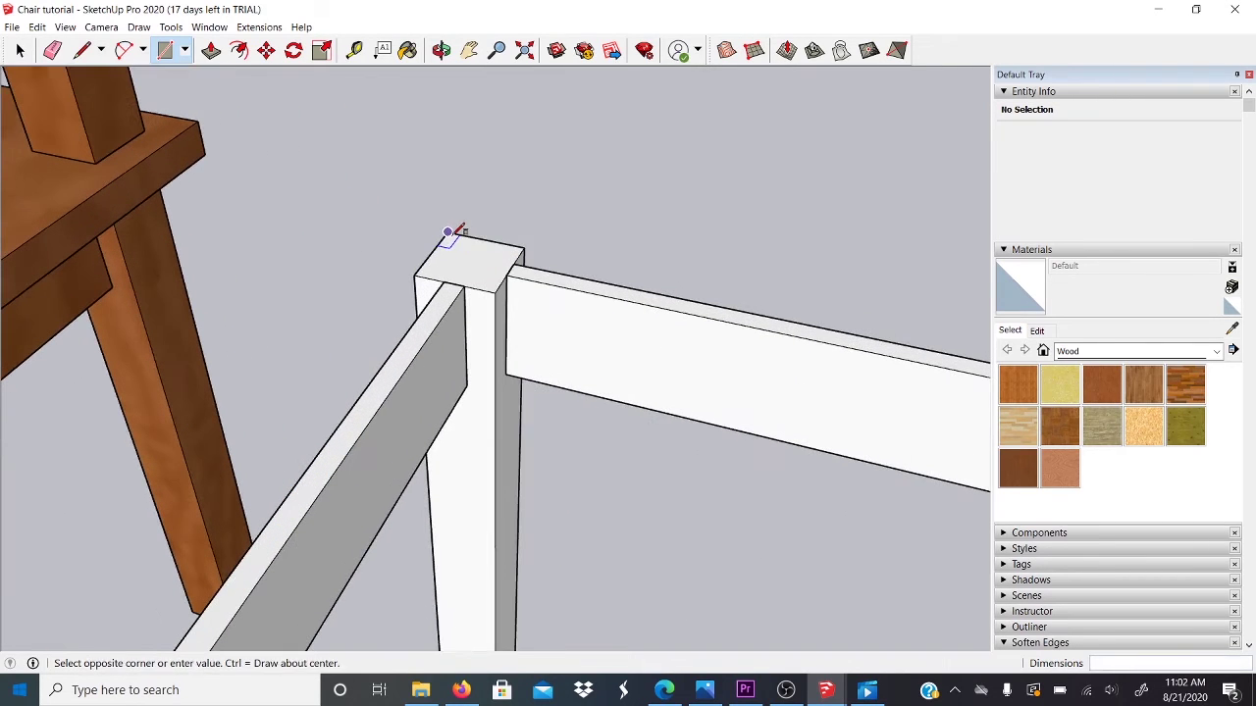
scroll(452, 234, down, 7)
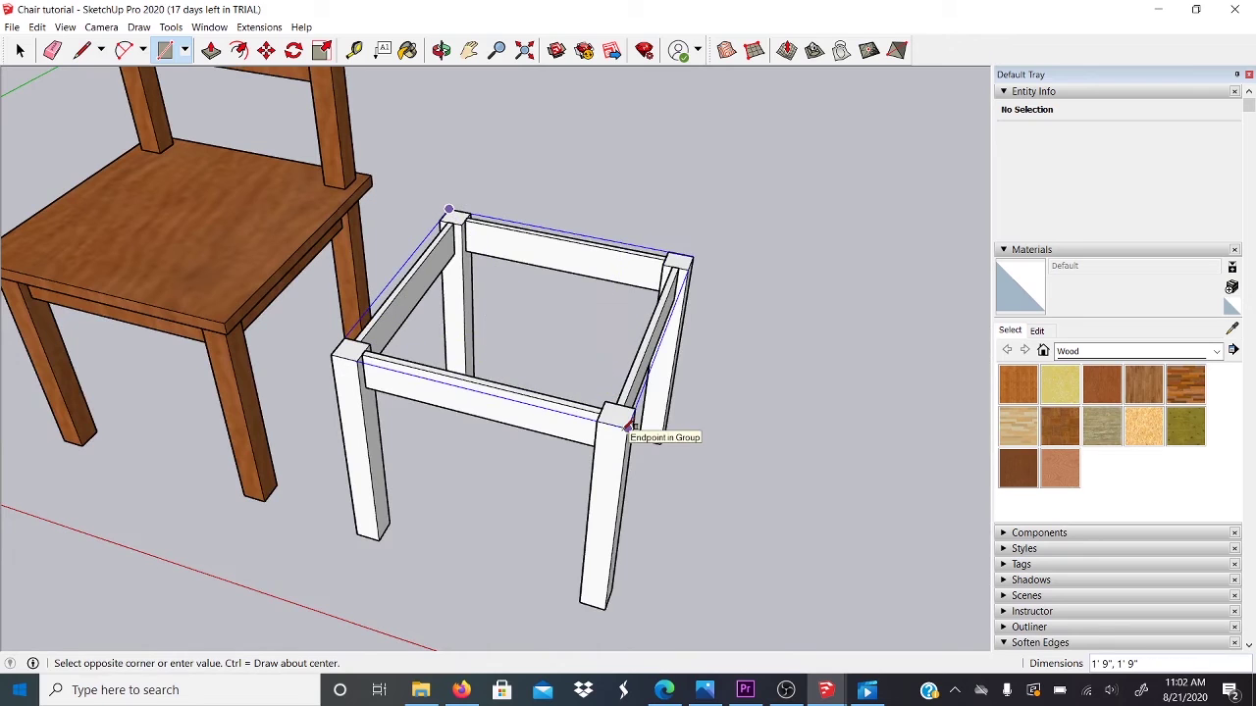
scroll(628, 428, up, 1)
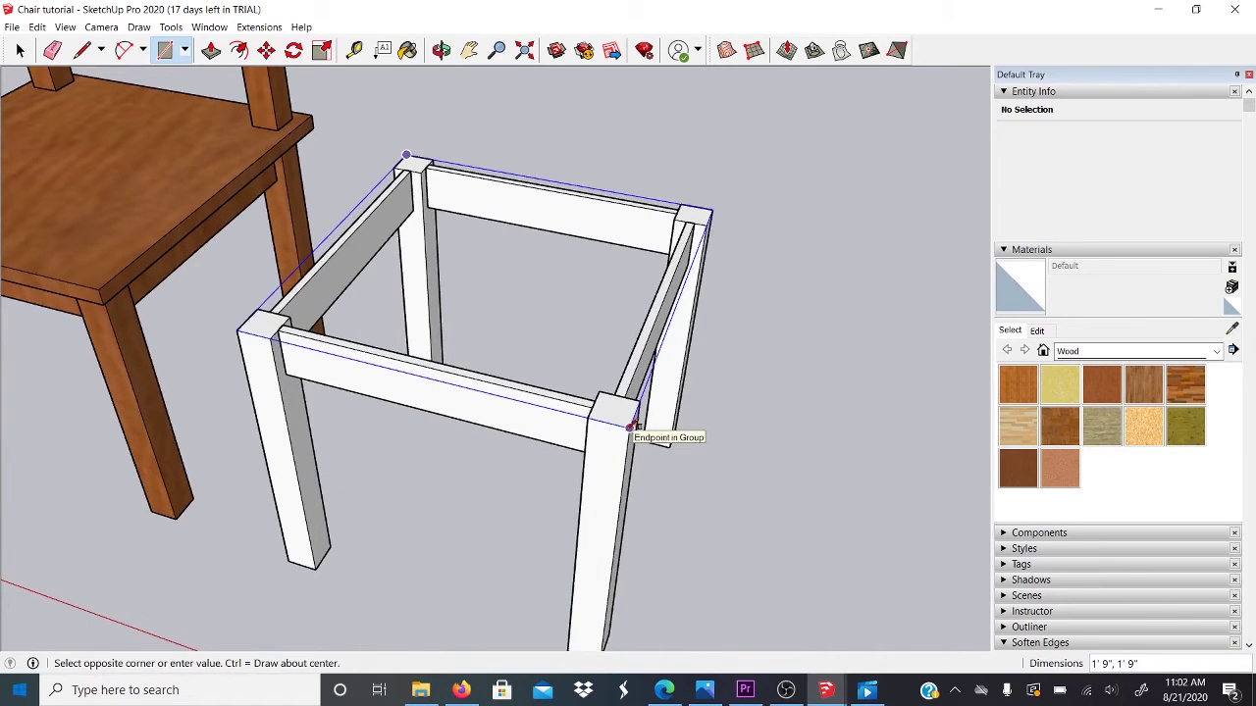
click(629, 428)
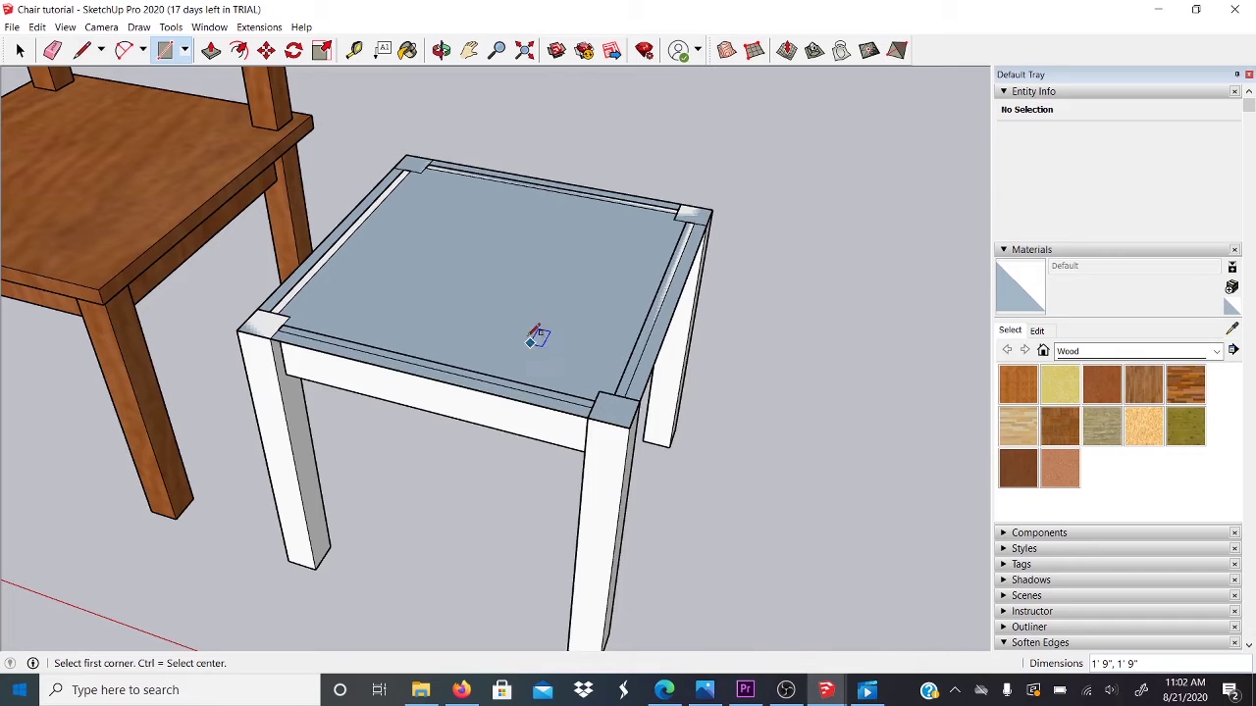
Select the rectangle's face together with its four bounding edges and start an Offset
key(space)
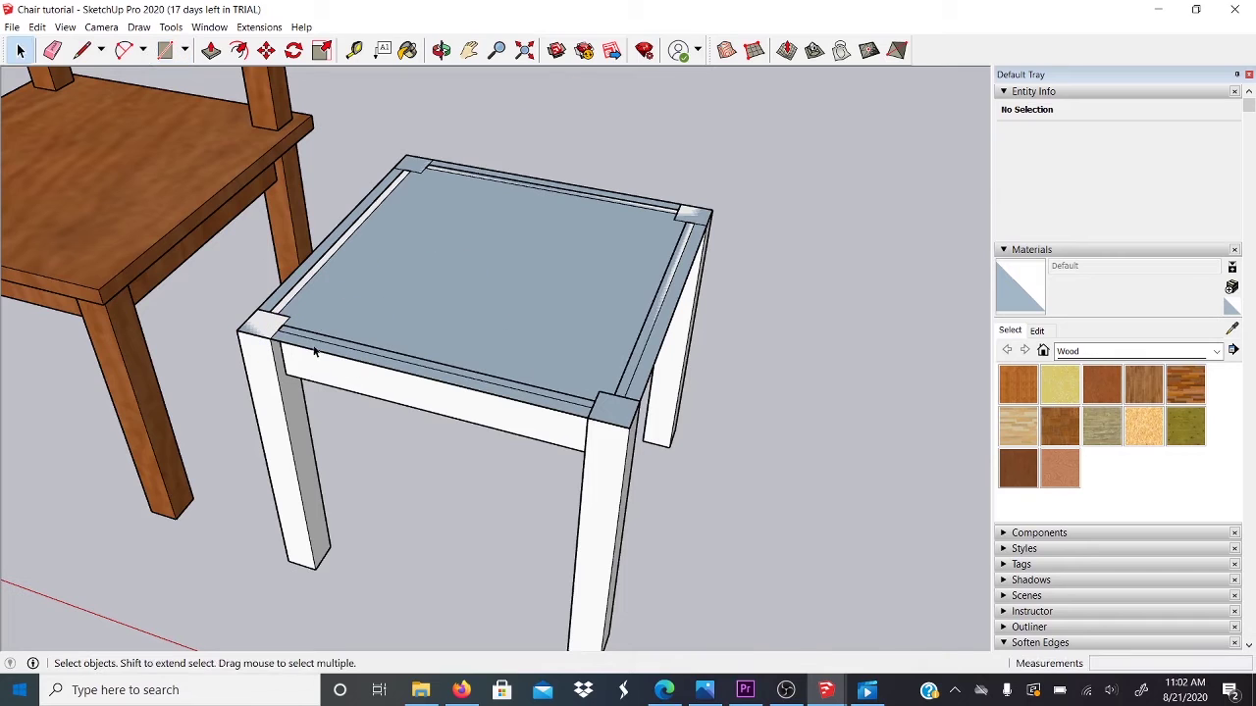
middle_drag(366, 348, 497, 325)
click(495, 322)
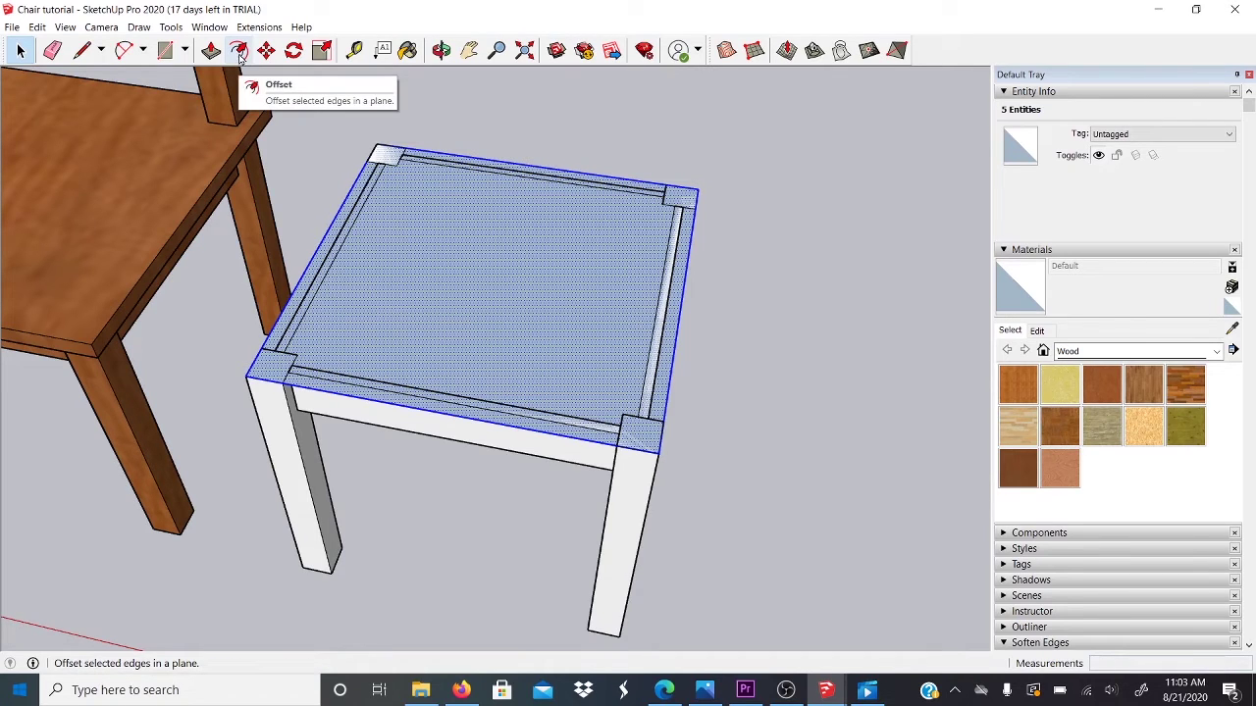
key(f)
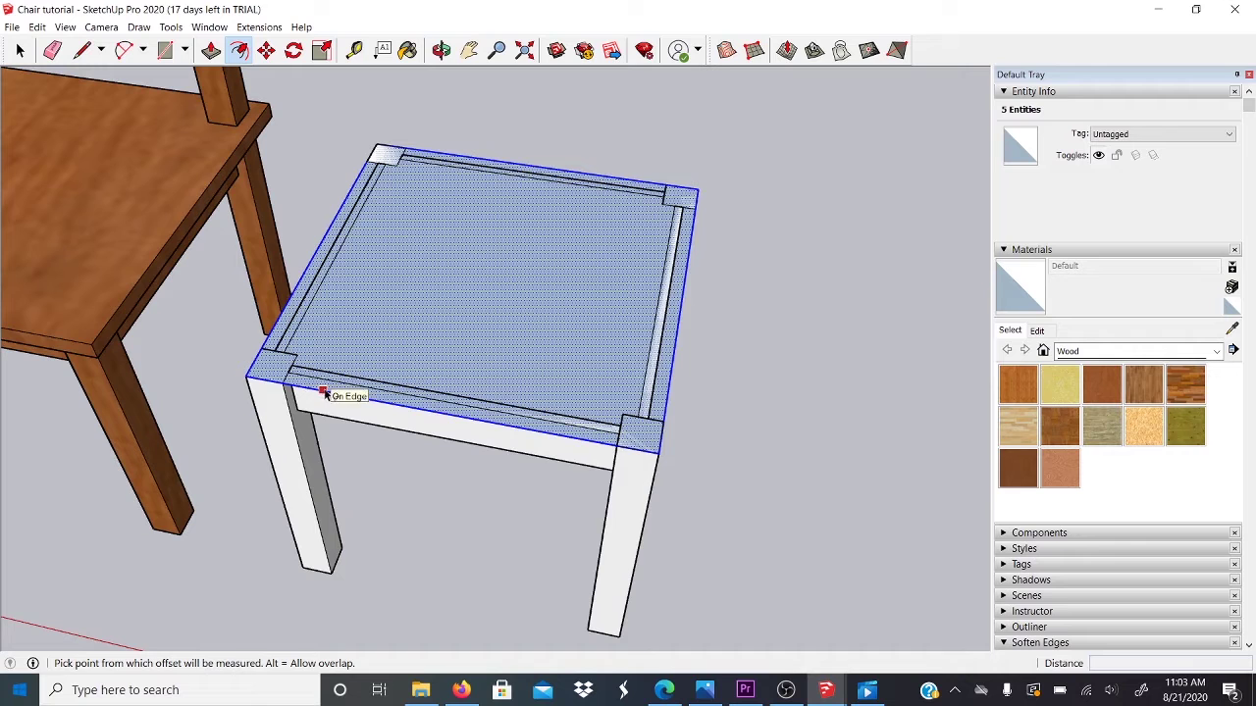
middle_drag(430, 404, 513, 435)
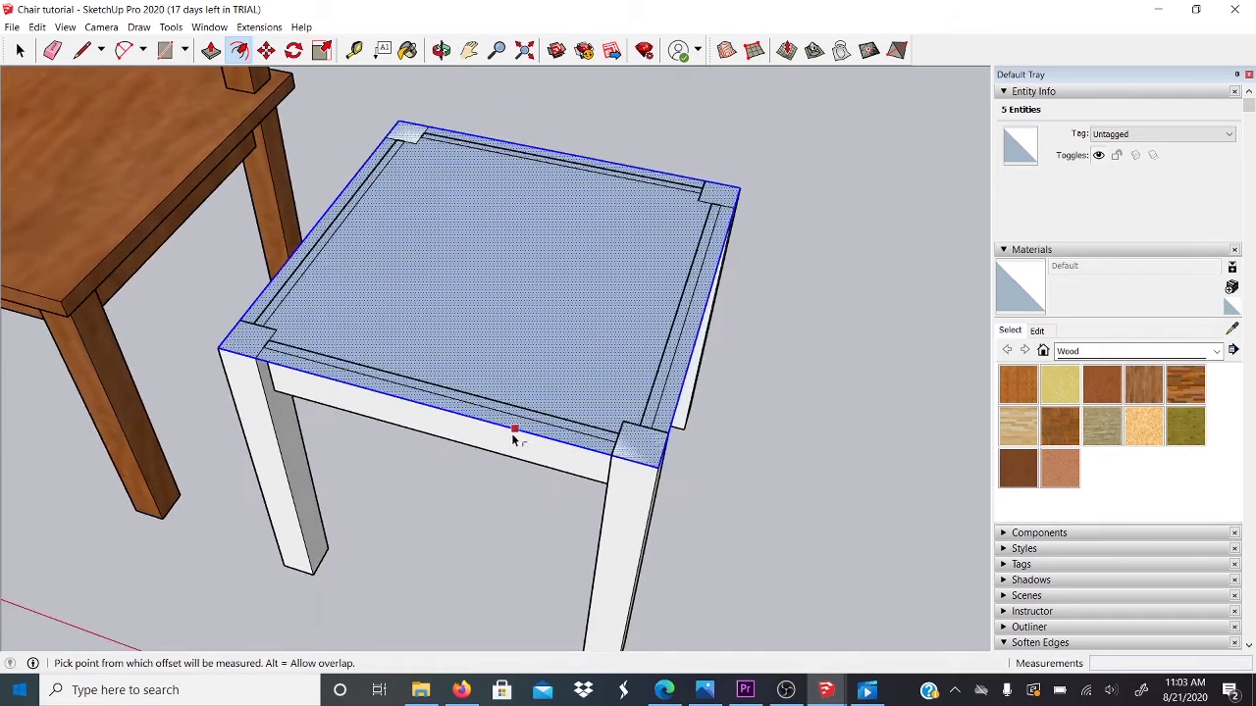
scroll(506, 430, up, 1)
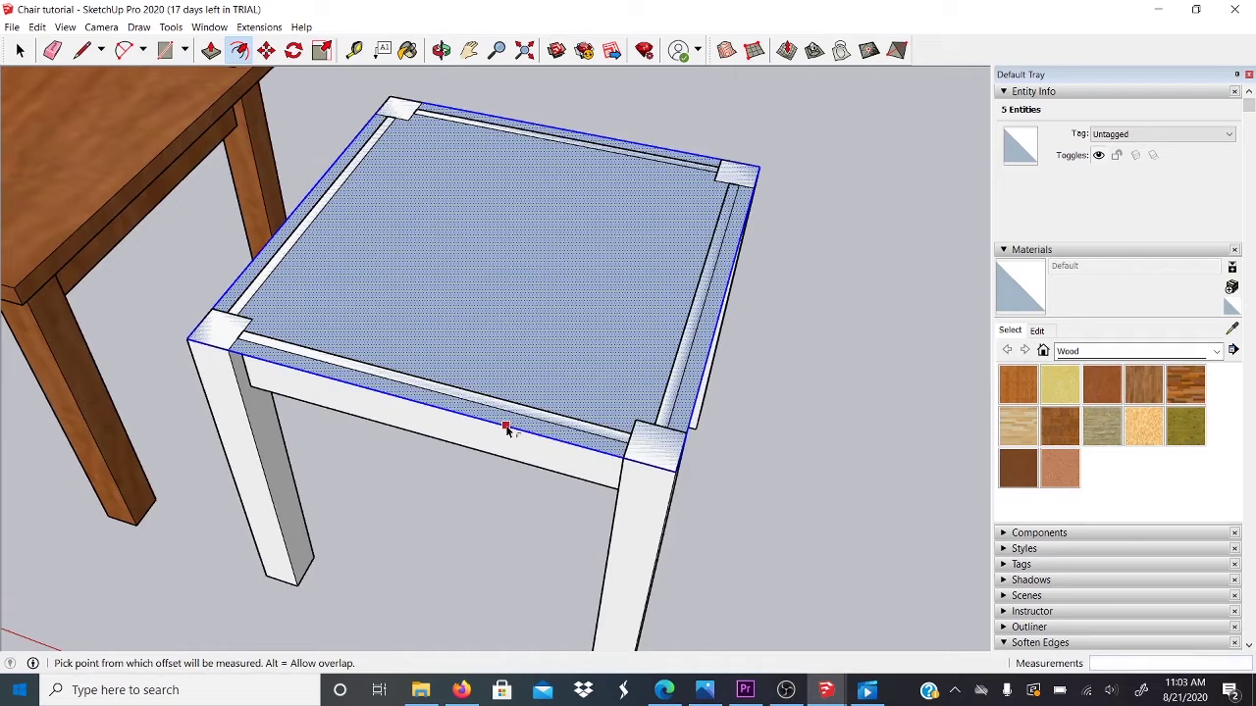
click(506, 428)
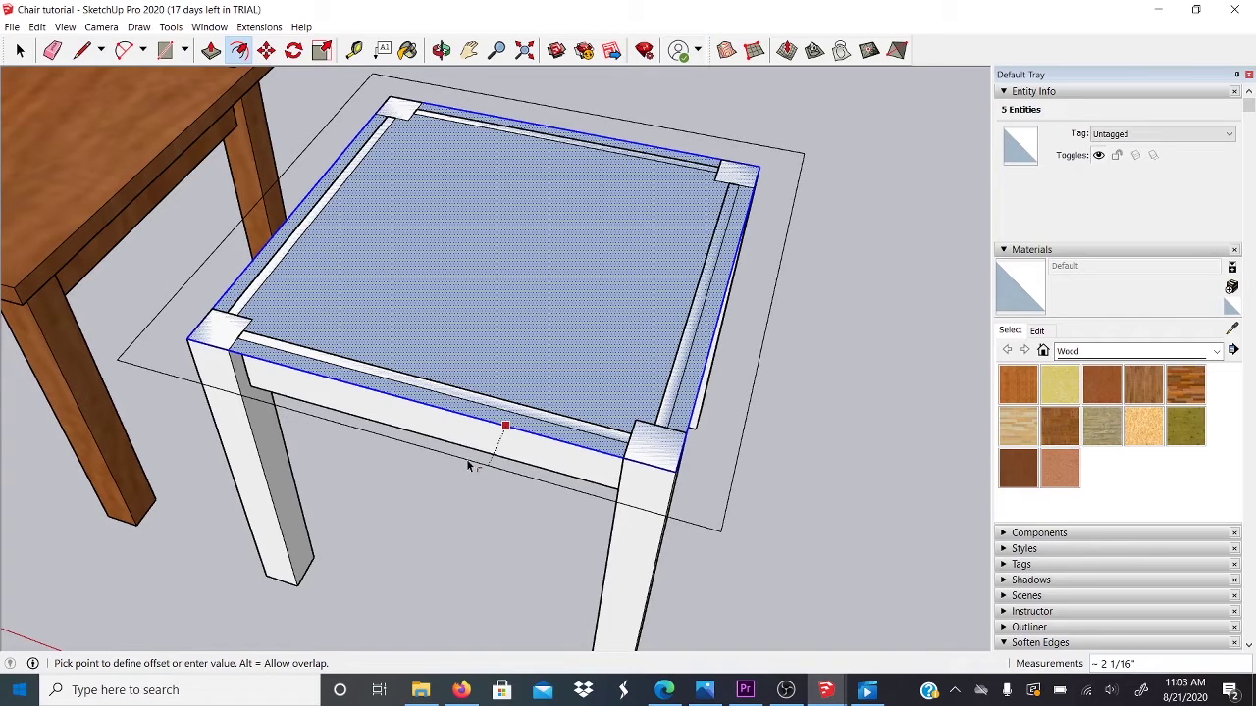
click(469, 466)
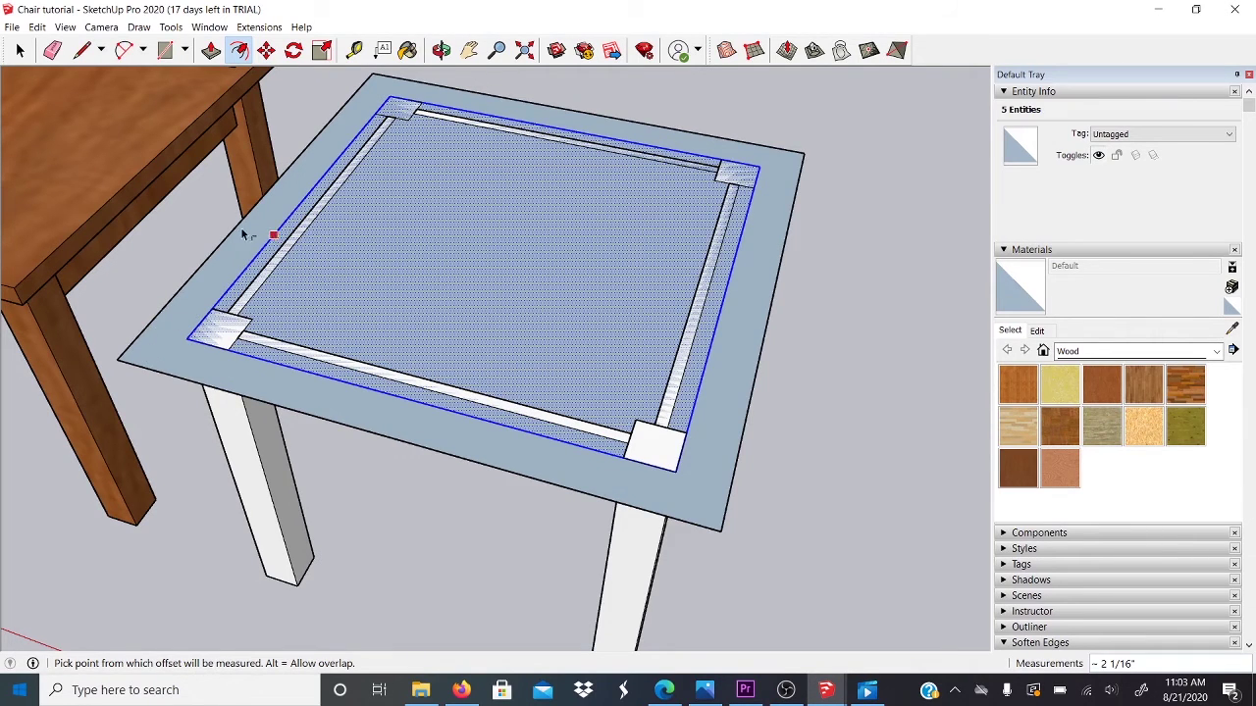
middle_drag(243, 234, 341, 248)
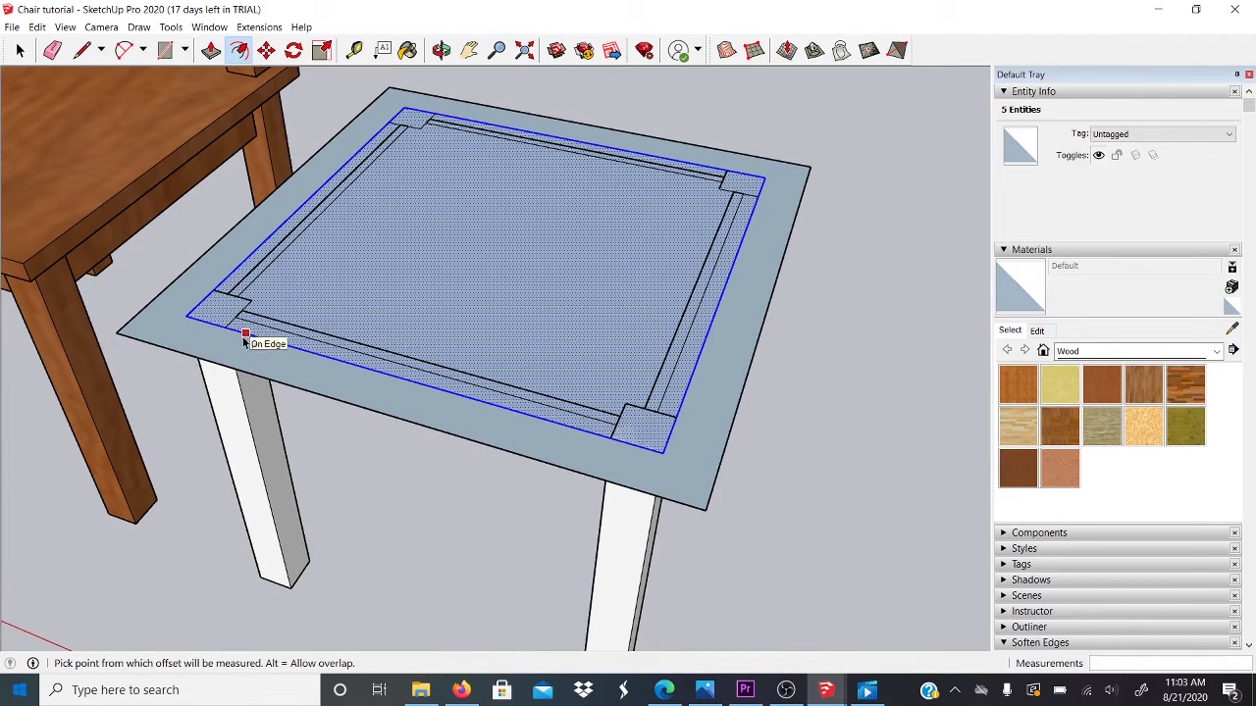
key(ctrl+z)
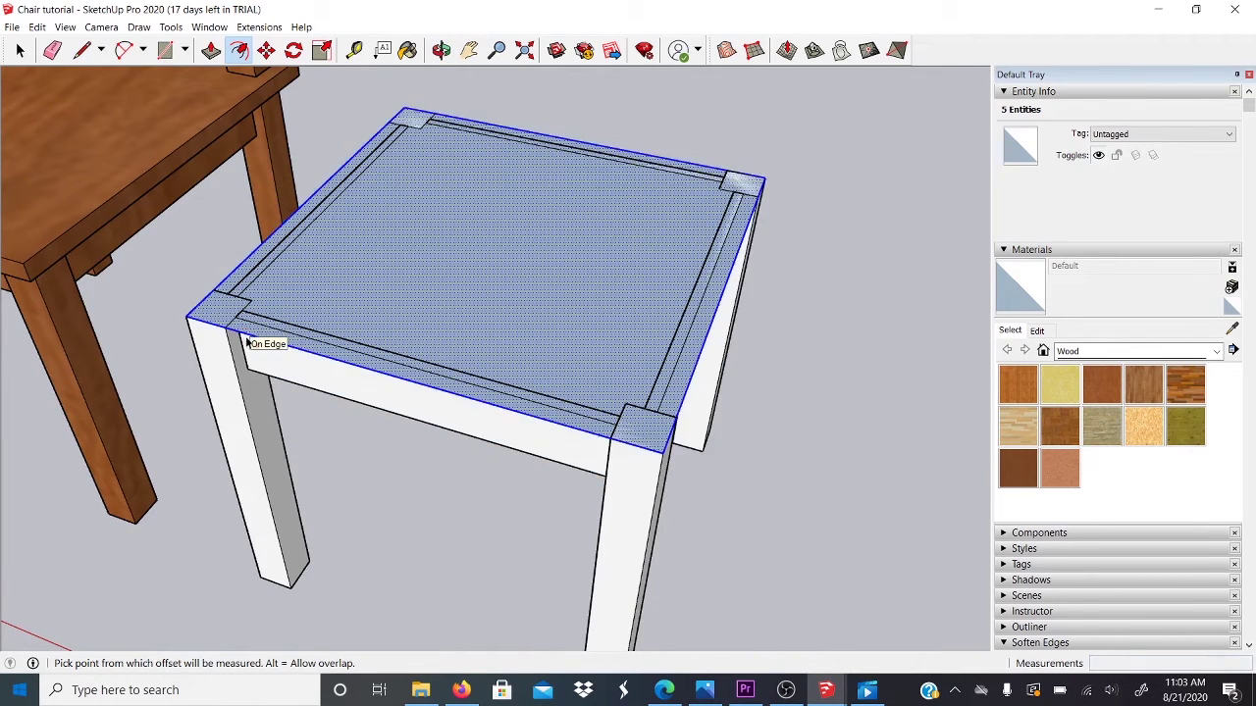
Offset the seat rectangle's edges outward by 1" and clear the selection
click(352, 364)
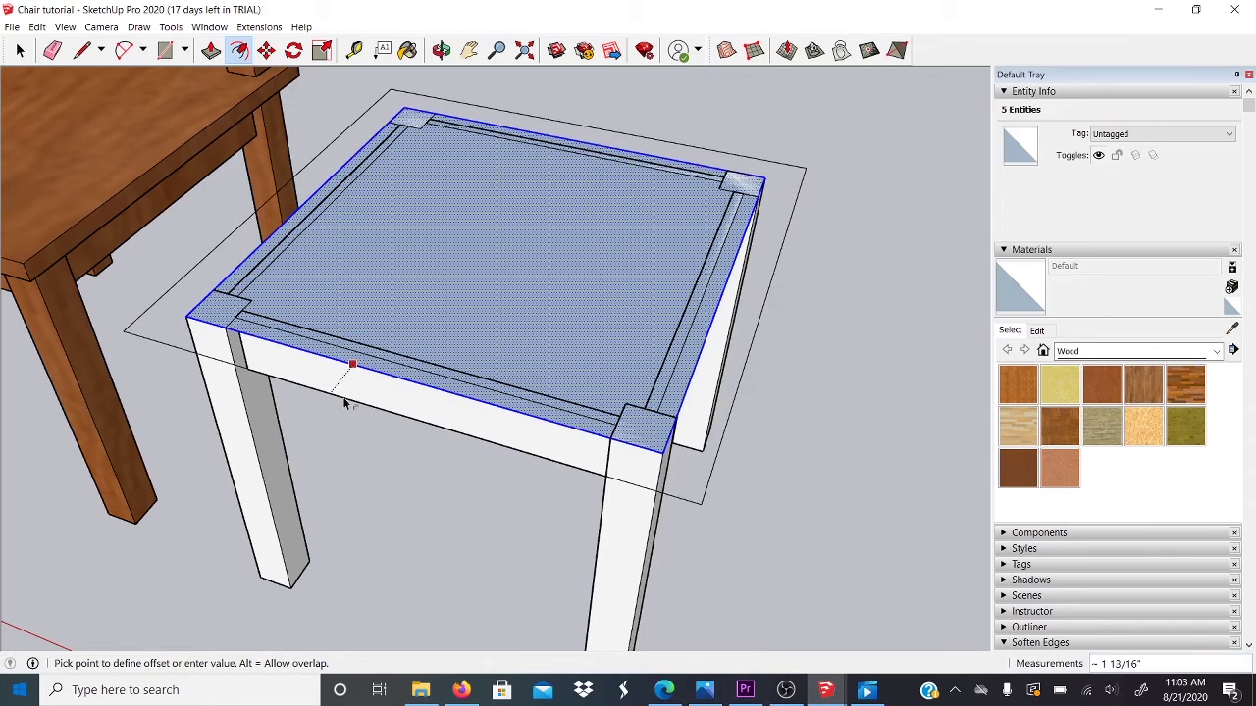
click(344, 404)
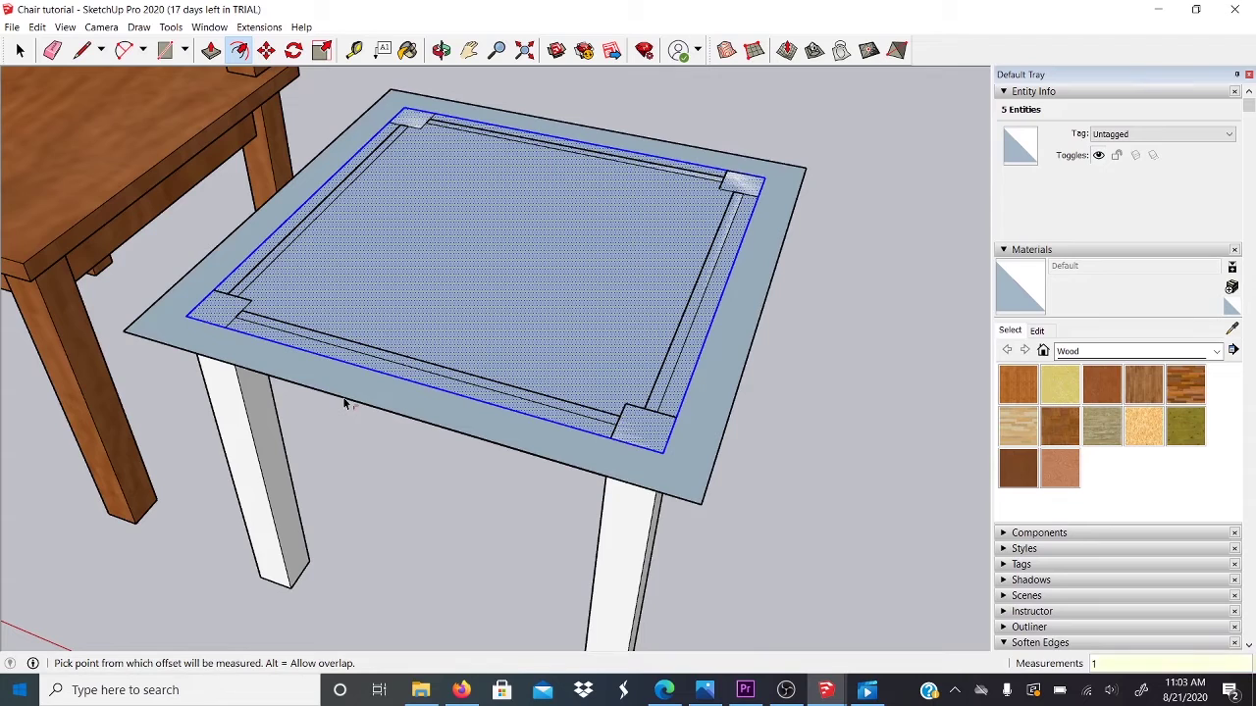
text(1)
key(Return)
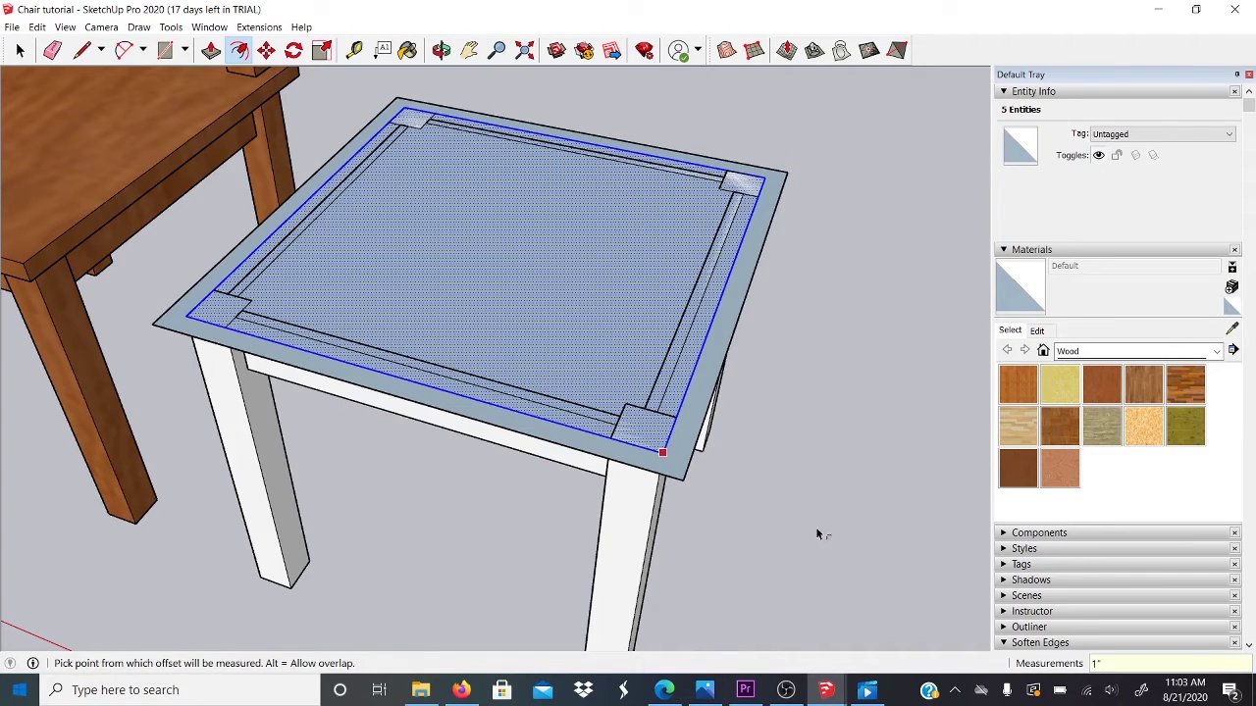
key(space)
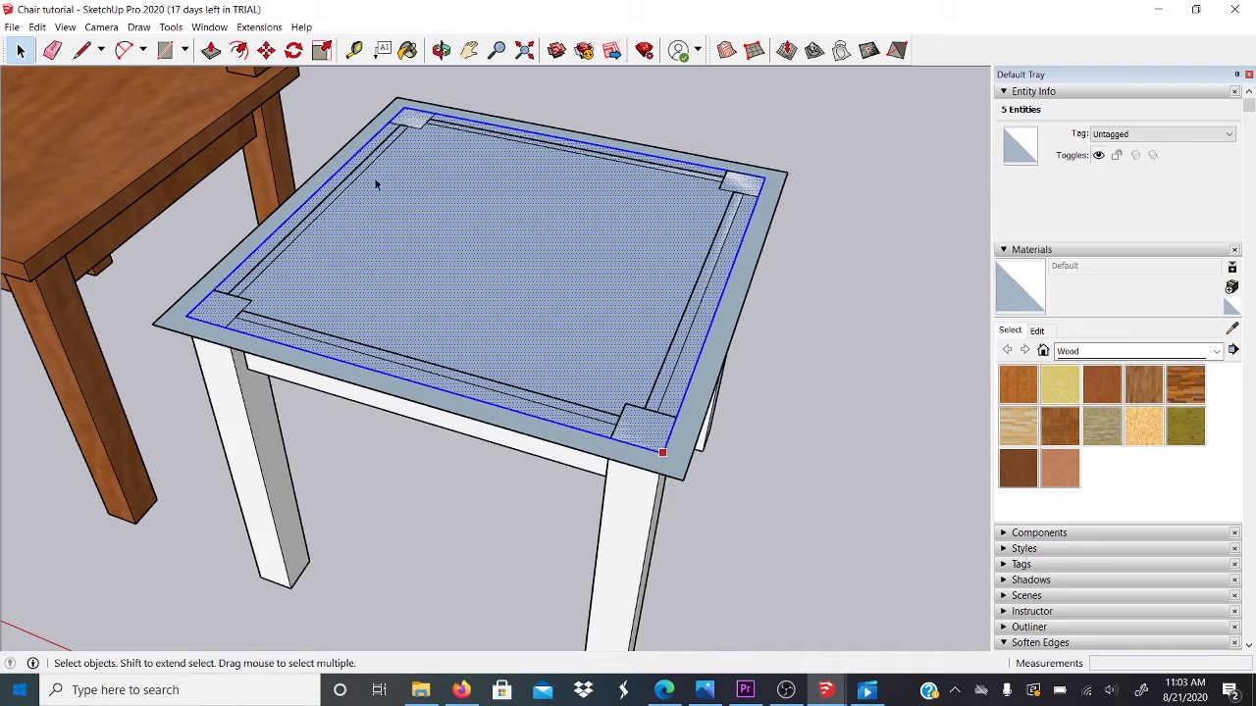
middle_drag(256, 245, 327, 362)
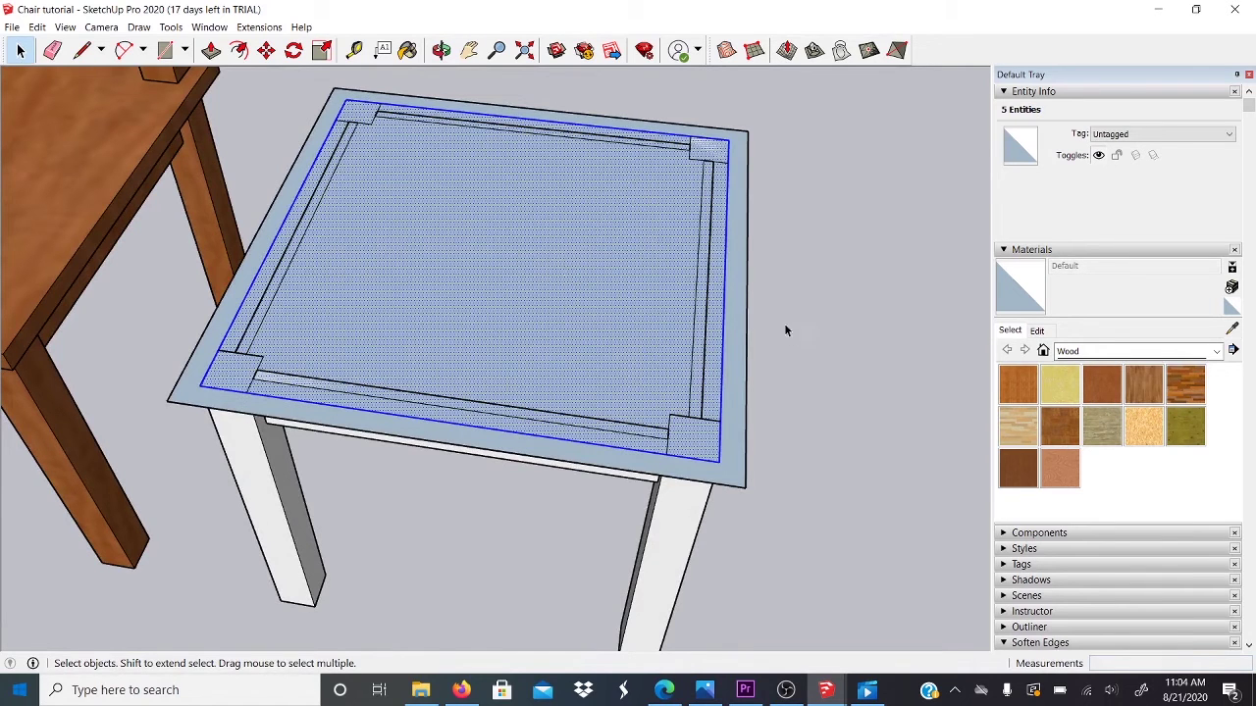
middle_drag(785, 328, 807, 479)
click(806, 479)
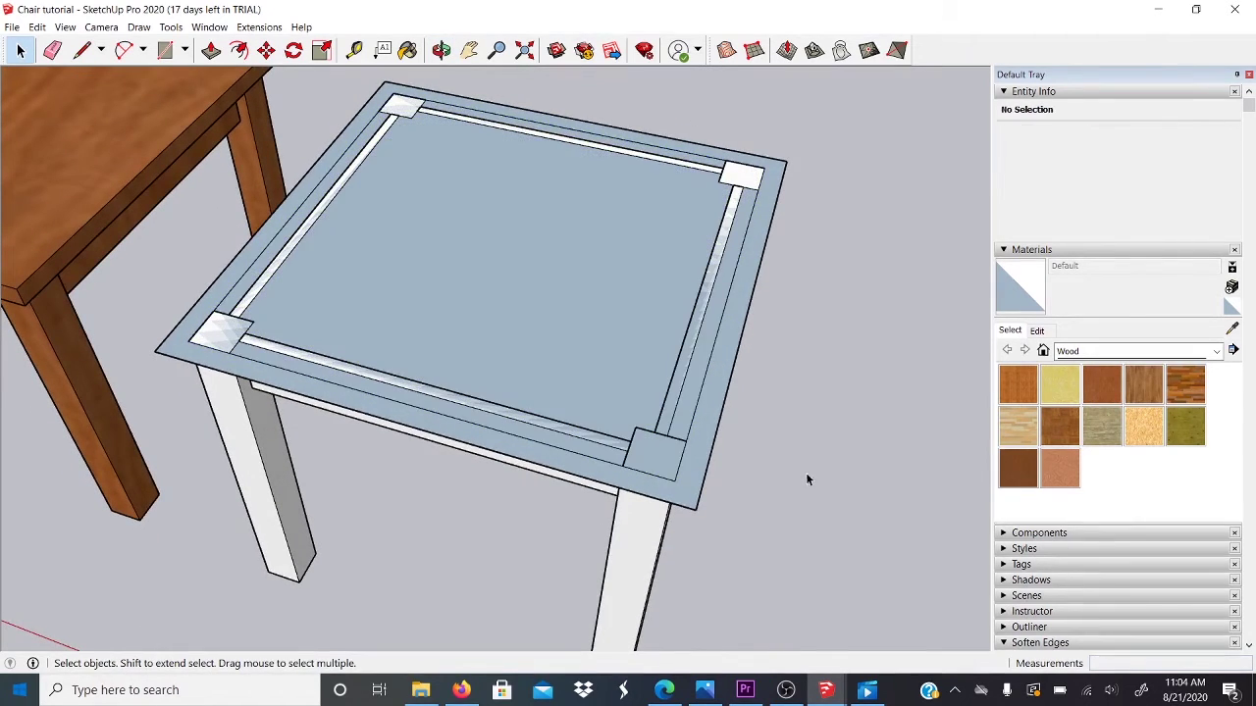
click(54, 53)
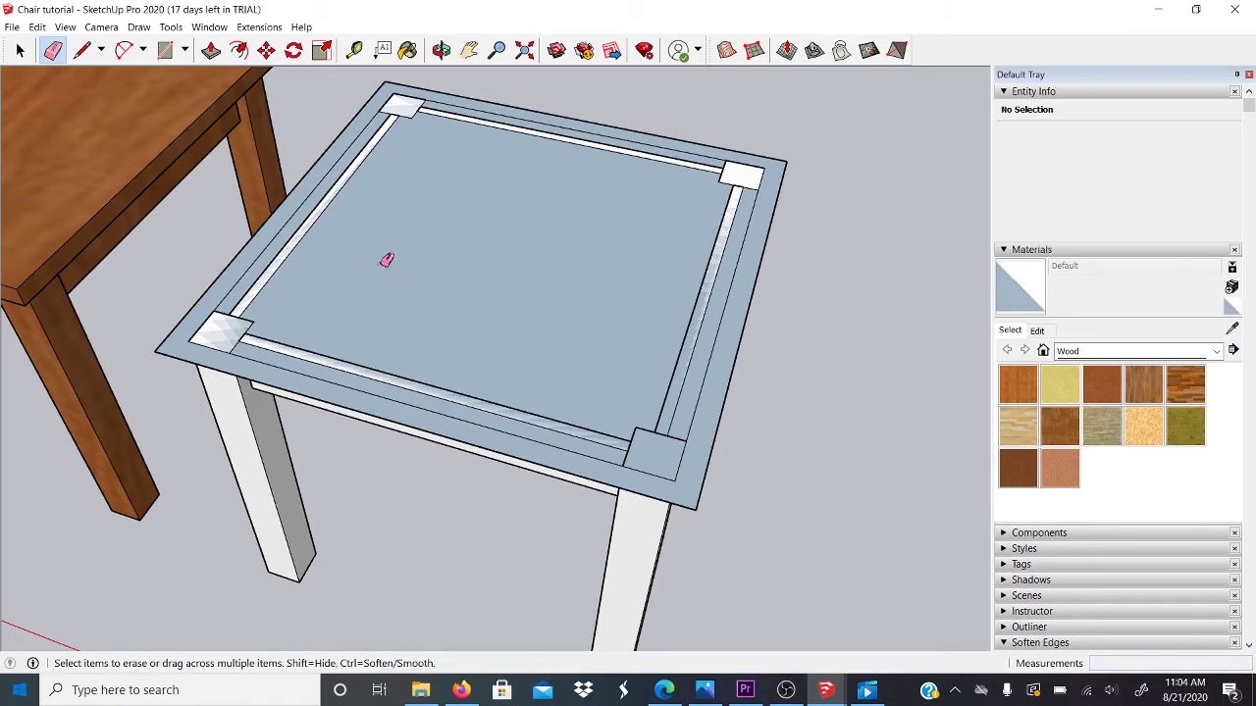
key(space)
key(e)
scroll(713, 360, up, 2)
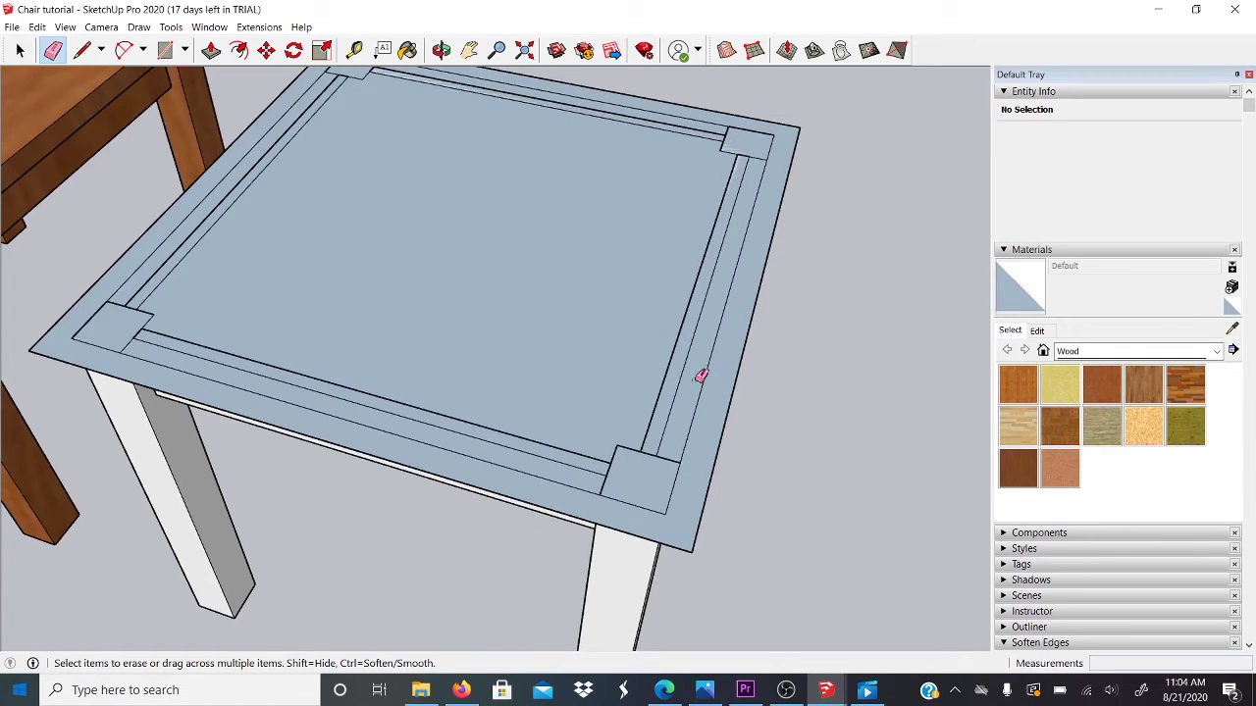
mouse_move(703, 423)
mouse_down()
mouse_move(631, 547)
mouse_move(605, 504)
mouse_up()
mouse_move(605, 504)
middle_down()
mouse_move(687, 386)
mouse_move(648, 440)
middle_up()
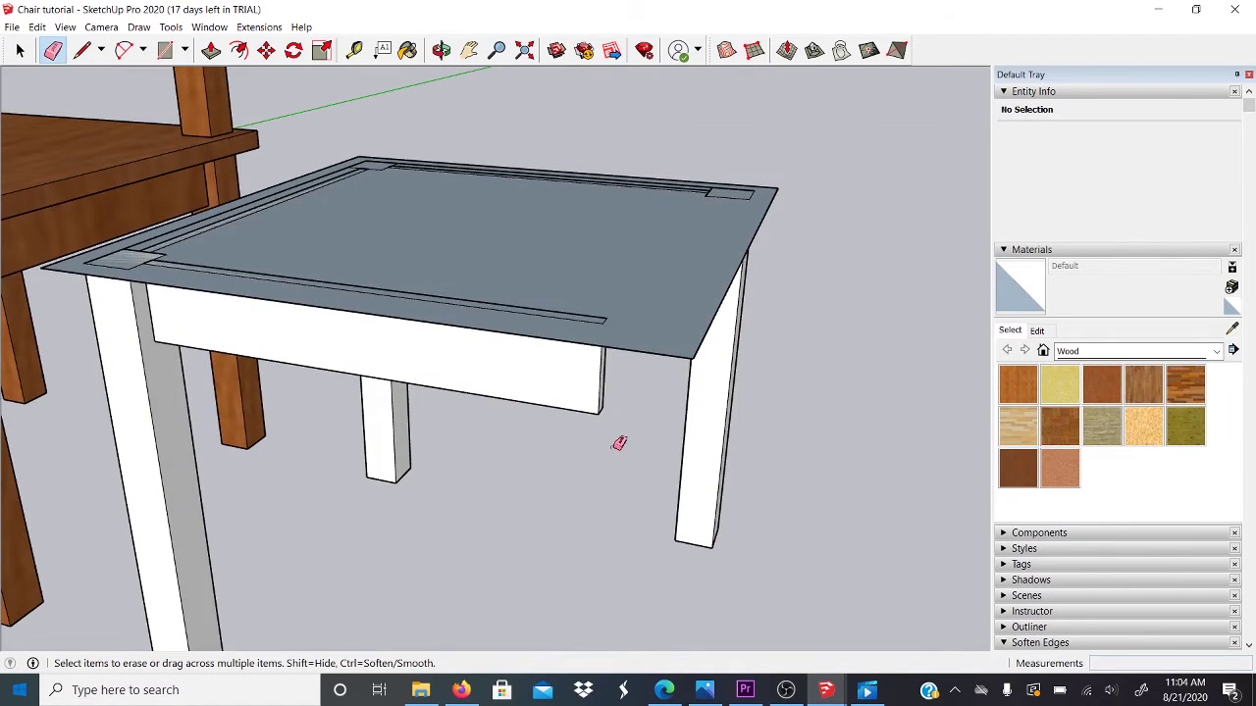
key(ctrl+z)
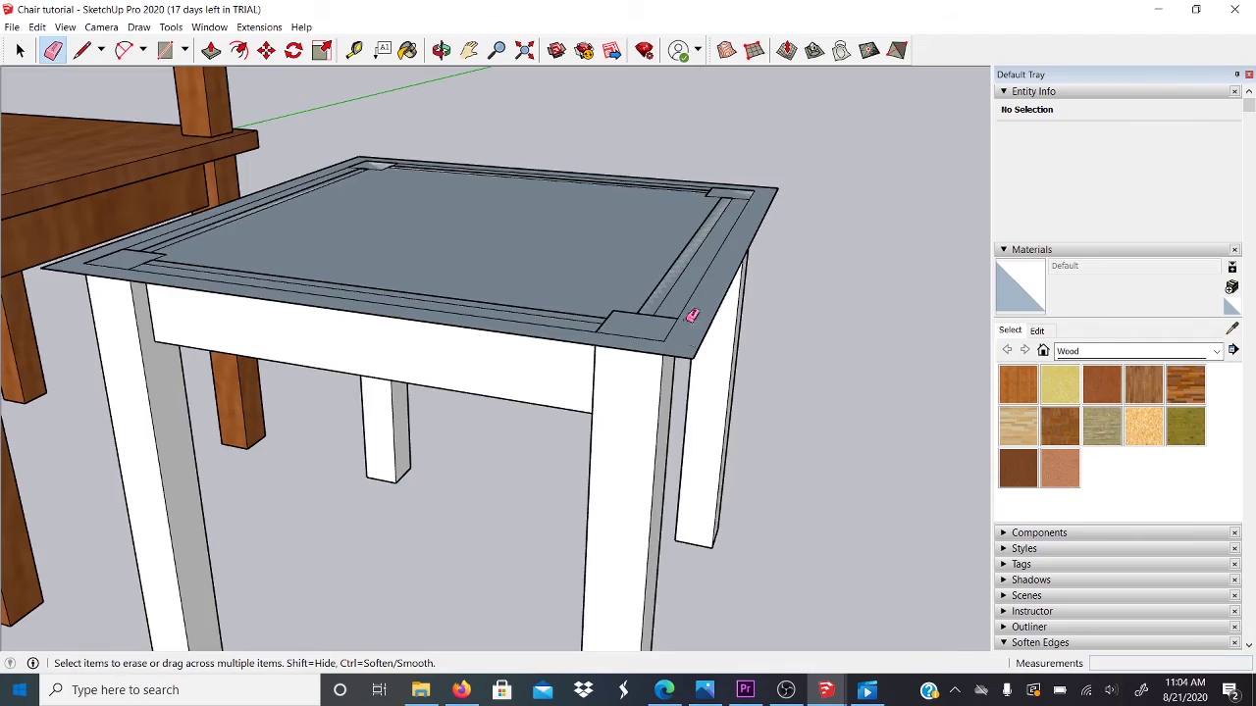
Erase the four edges of the inner rectangle, keeping the legs and the offset outline of the seat face
middle_drag(690, 314, 732, 519)
scroll(717, 438, up, 3)
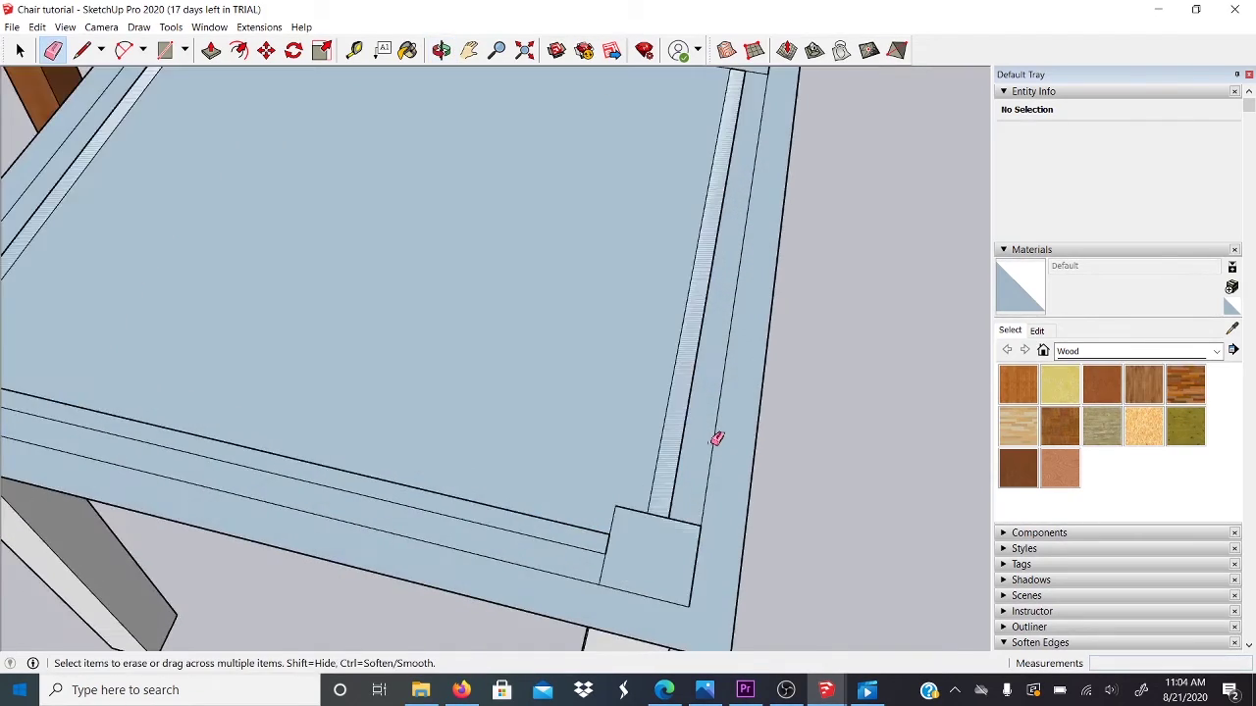
mouse_move(717, 438)
middle_down()
mouse_move(880, 449)
mouse_move(748, 384)
middle_up()
click(777, 388)
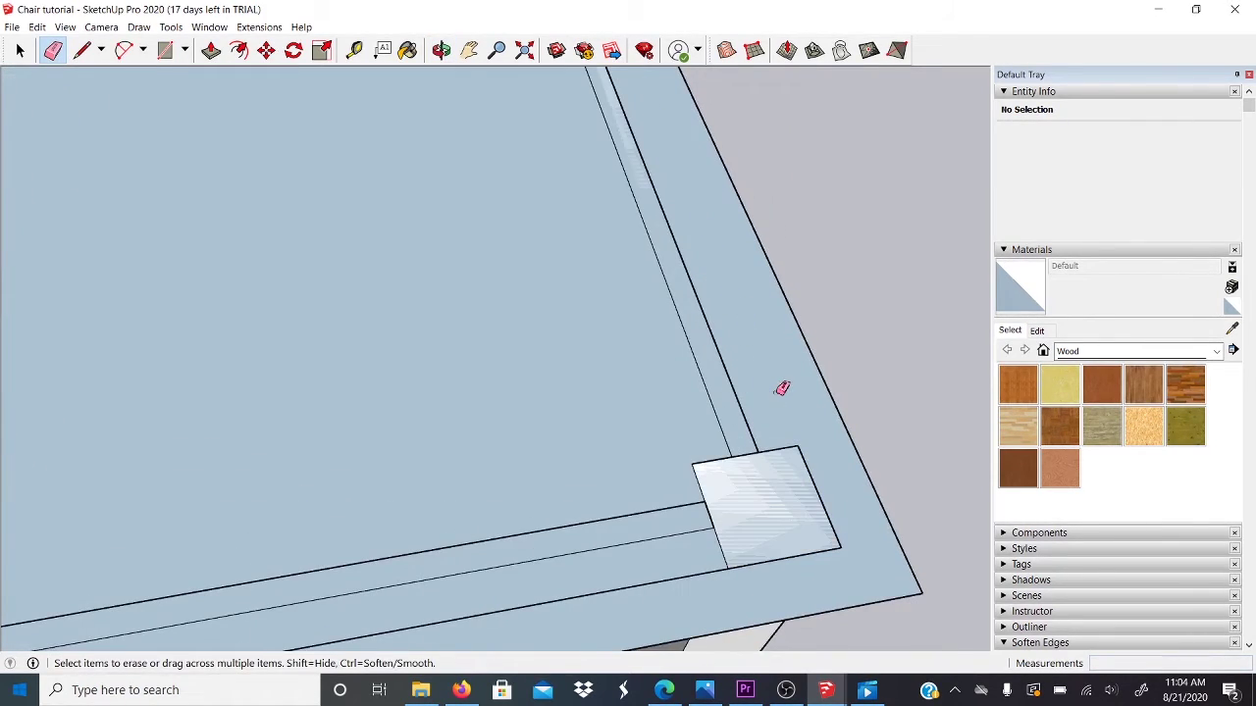
click(650, 587)
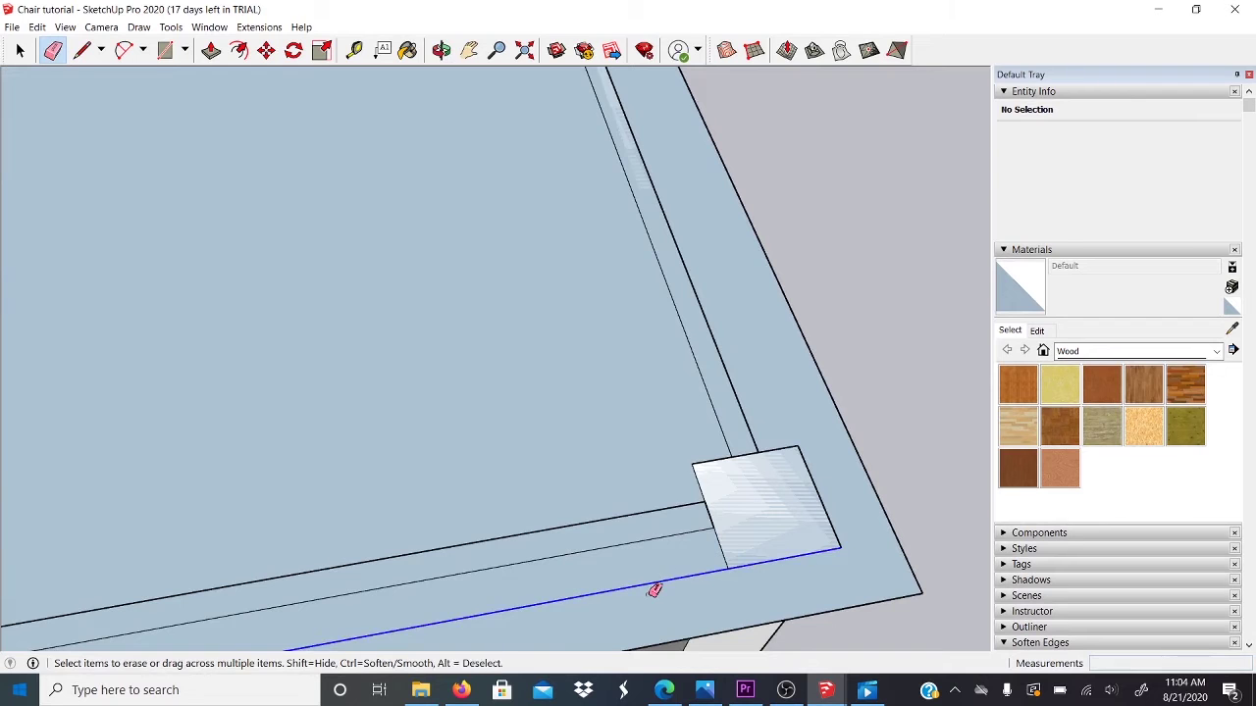
mouse_move(638, 535)
middle_down()
mouse_move(614, 505)
mouse_move(468, 421)
middle_up()
scroll(357, 321, down, 2)
scroll(229, 275, up, 3)
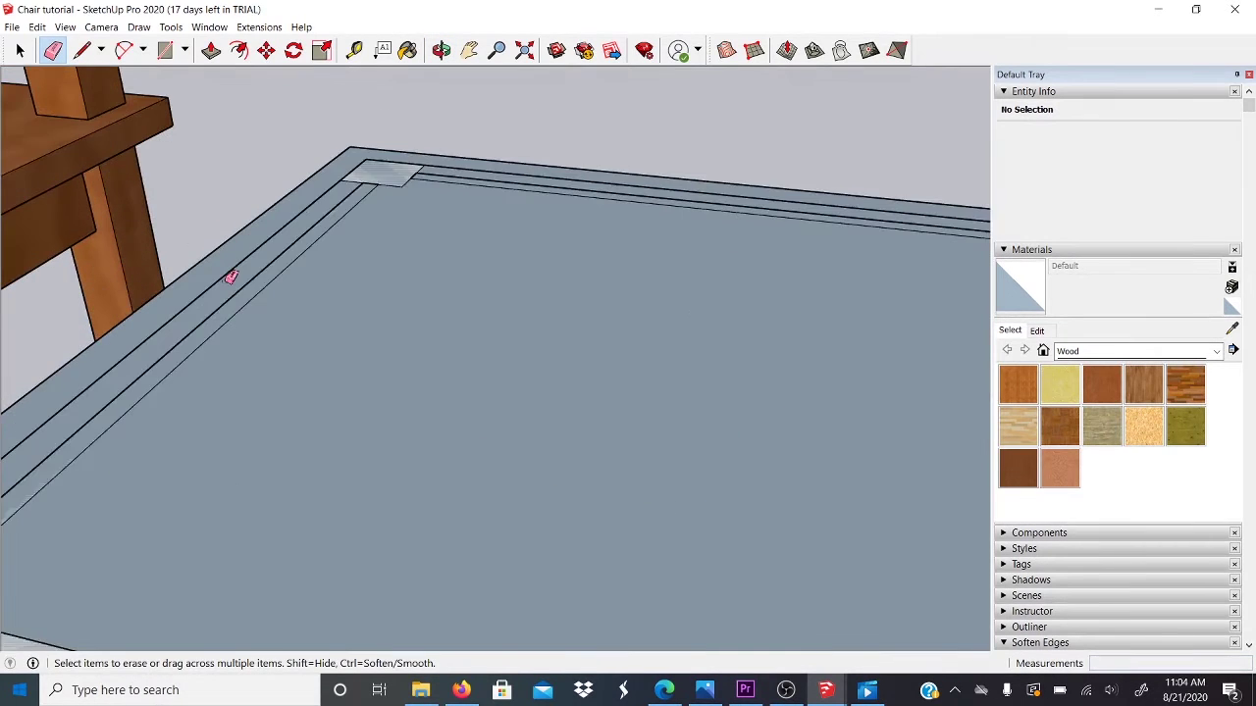
scroll(504, 152, up, 2)
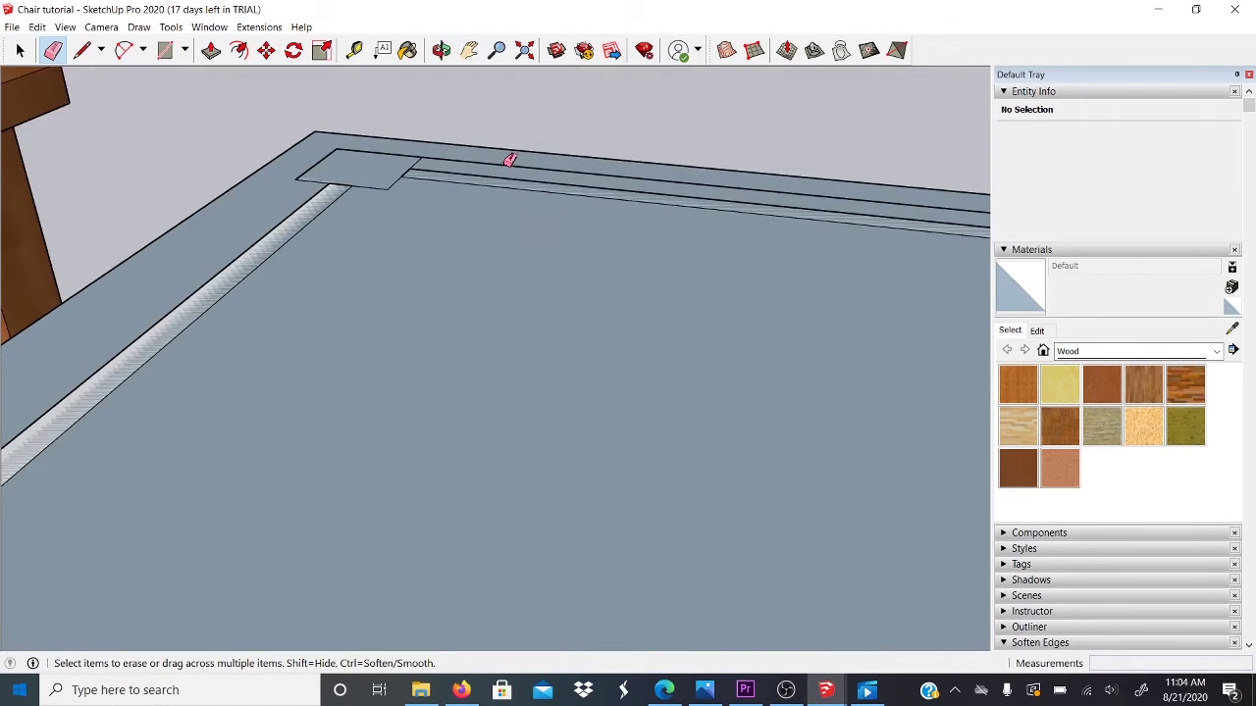
click(504, 155)
scroll(482, 206, down, 5)
mouse_move(479, 382)
middle_down()
mouse_move(578, 286)
mouse_move(754, 180)
mouse_move(683, 115)
middle_up()
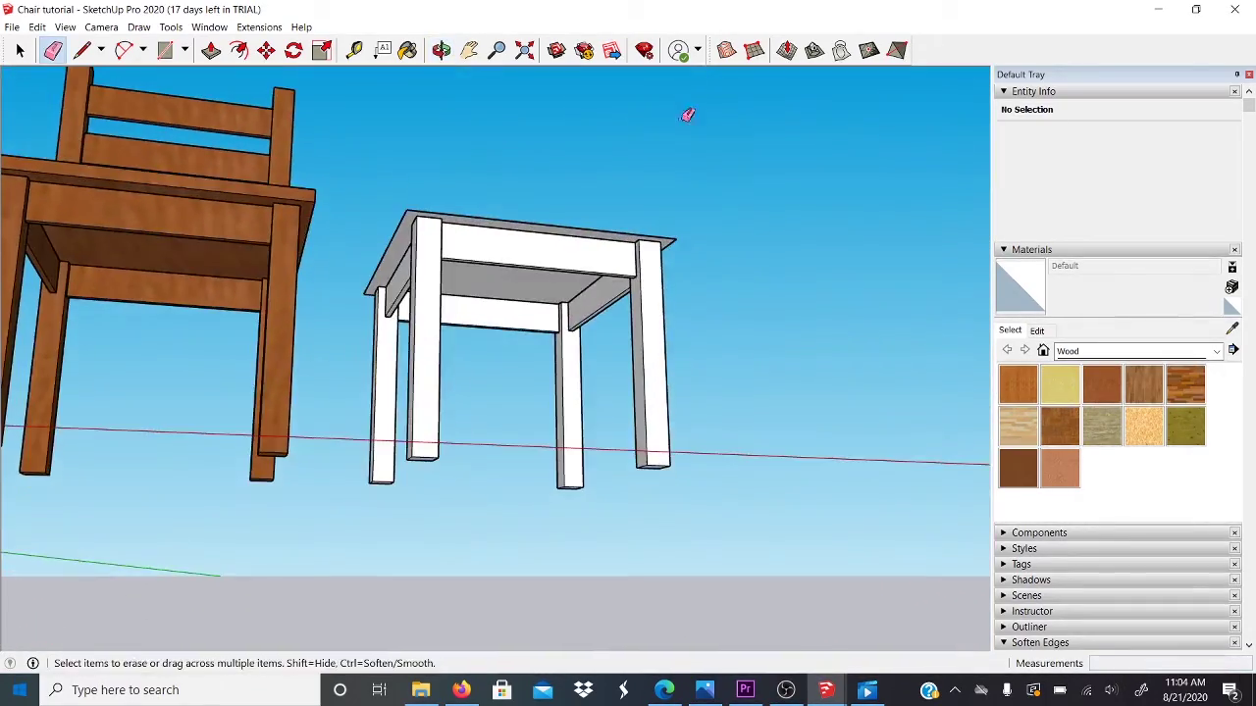
mouse_move(516, 377)
middle_down()
mouse_move(490, 241)
mouse_move(608, 277)
mouse_move(462, 589)
middle_up()
key(e)
middle_drag(505, 324, 364, 420)
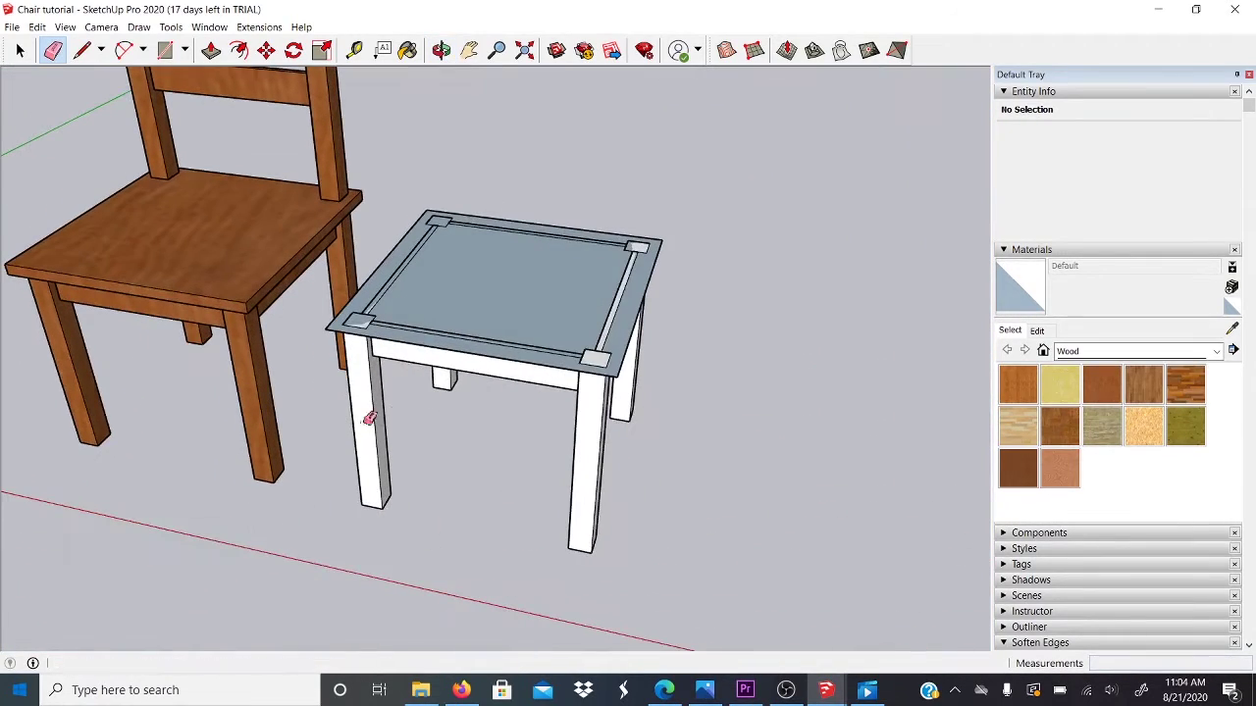
scroll(465, 337, up, 3)
scroll(547, 294, up, 4)
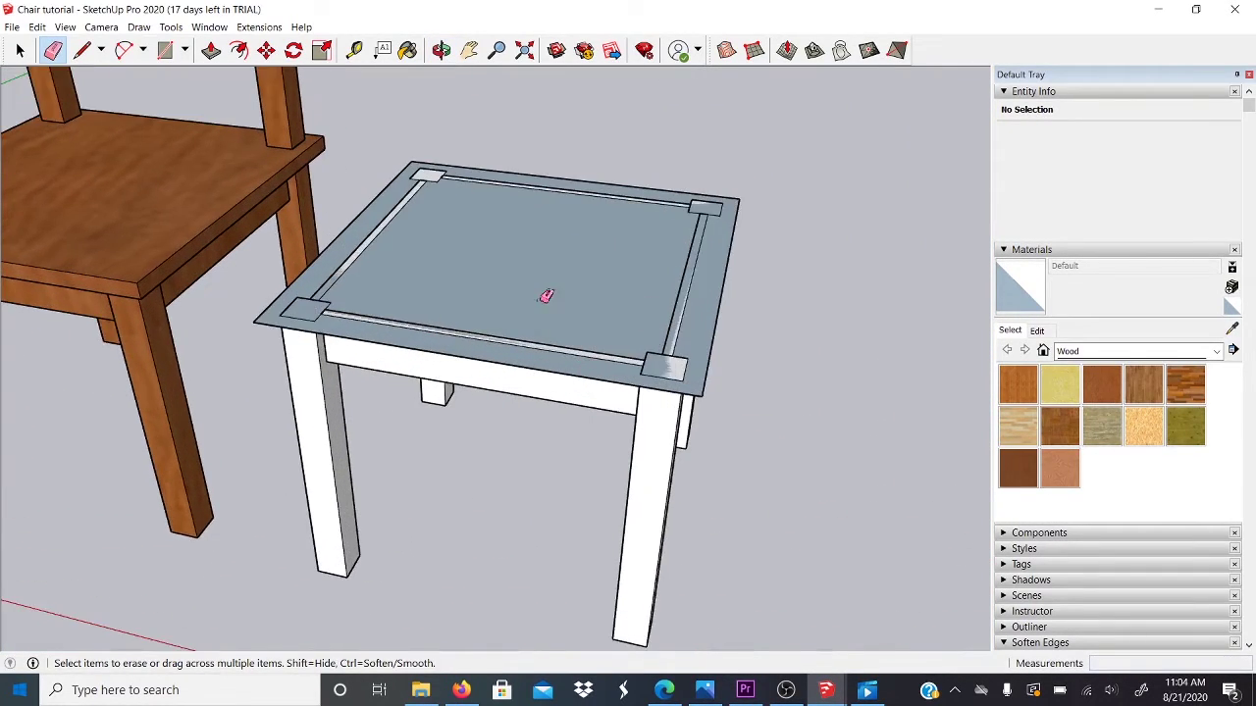
Select the offset seat face together with its four bounding edges and make them a group
key(space)
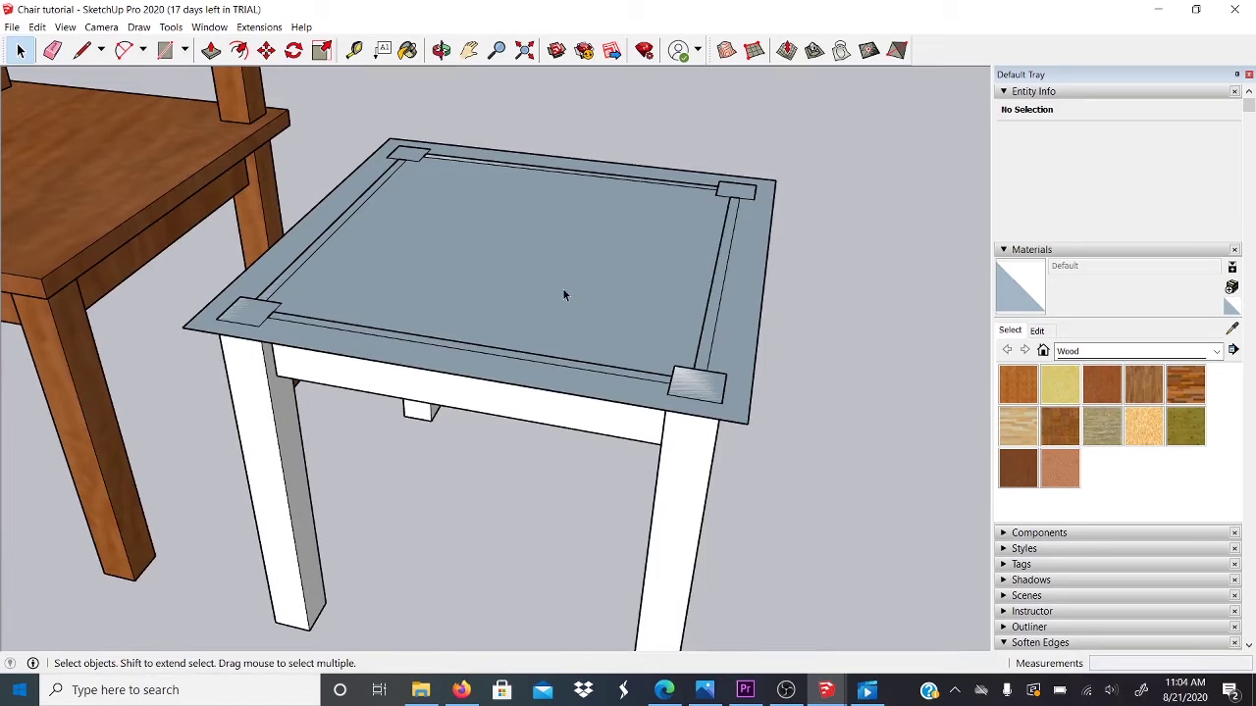
click(585, 283)
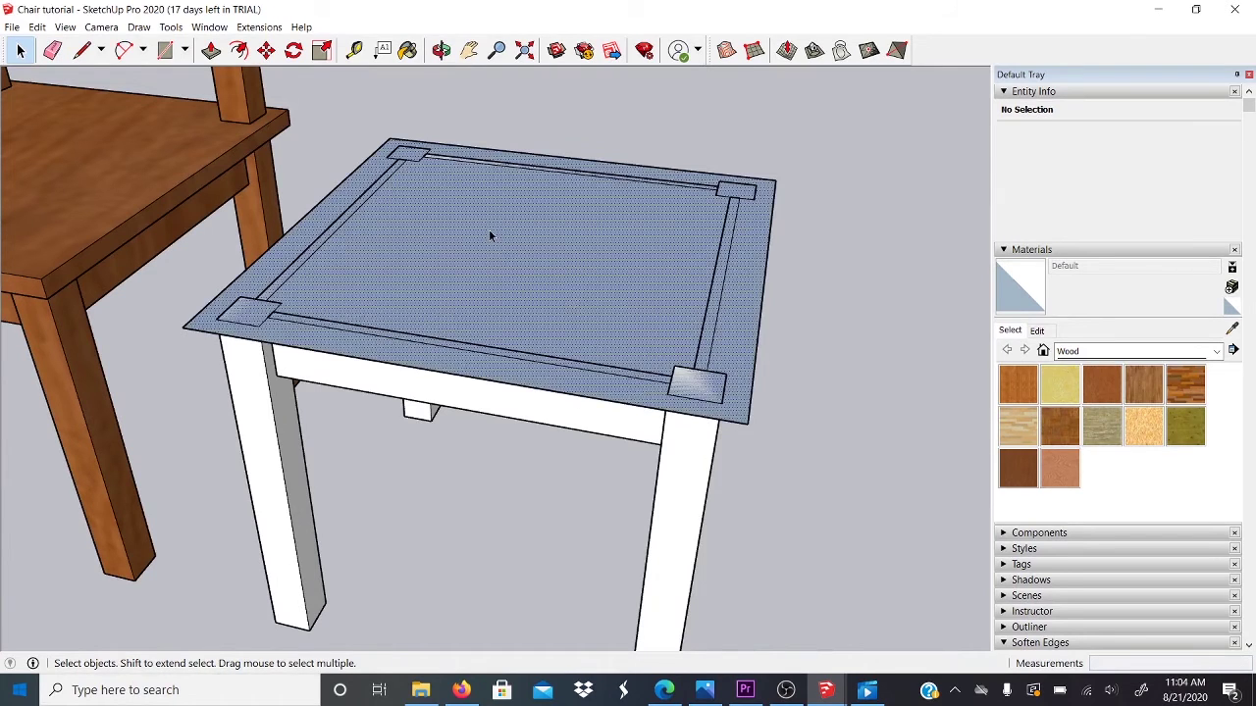
middle_drag(493, 236, 692, 370)
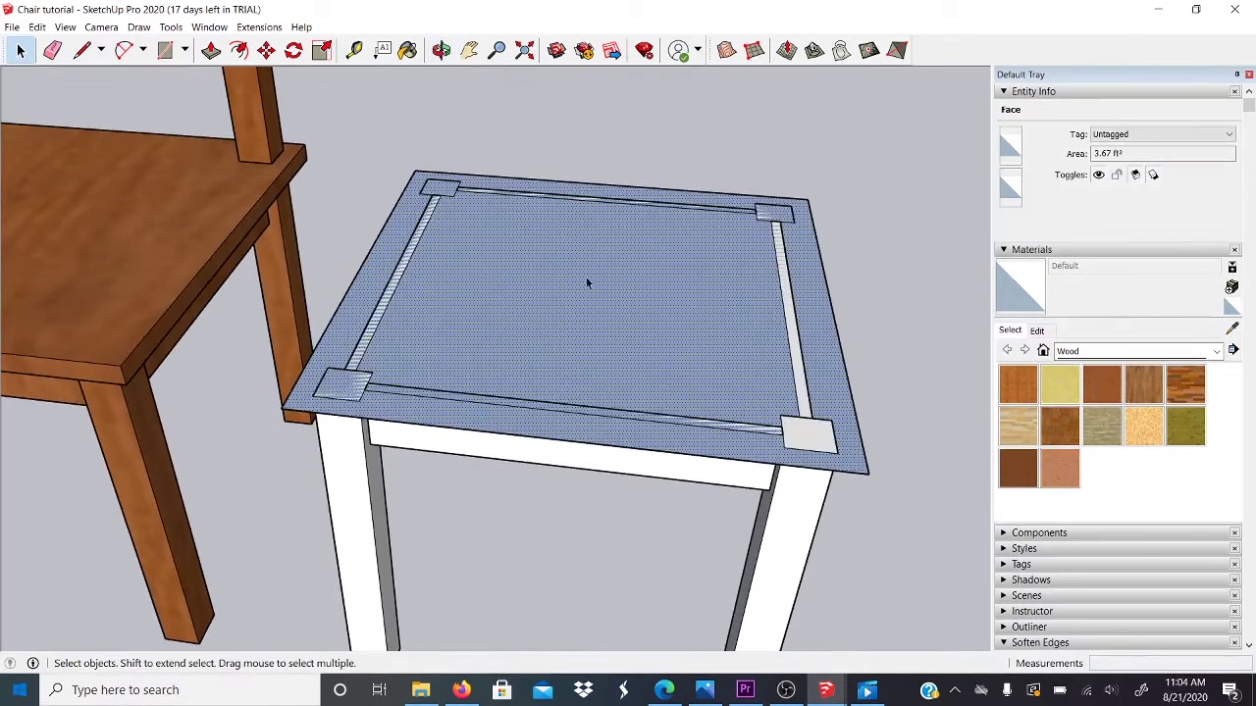
double_click(563, 305)
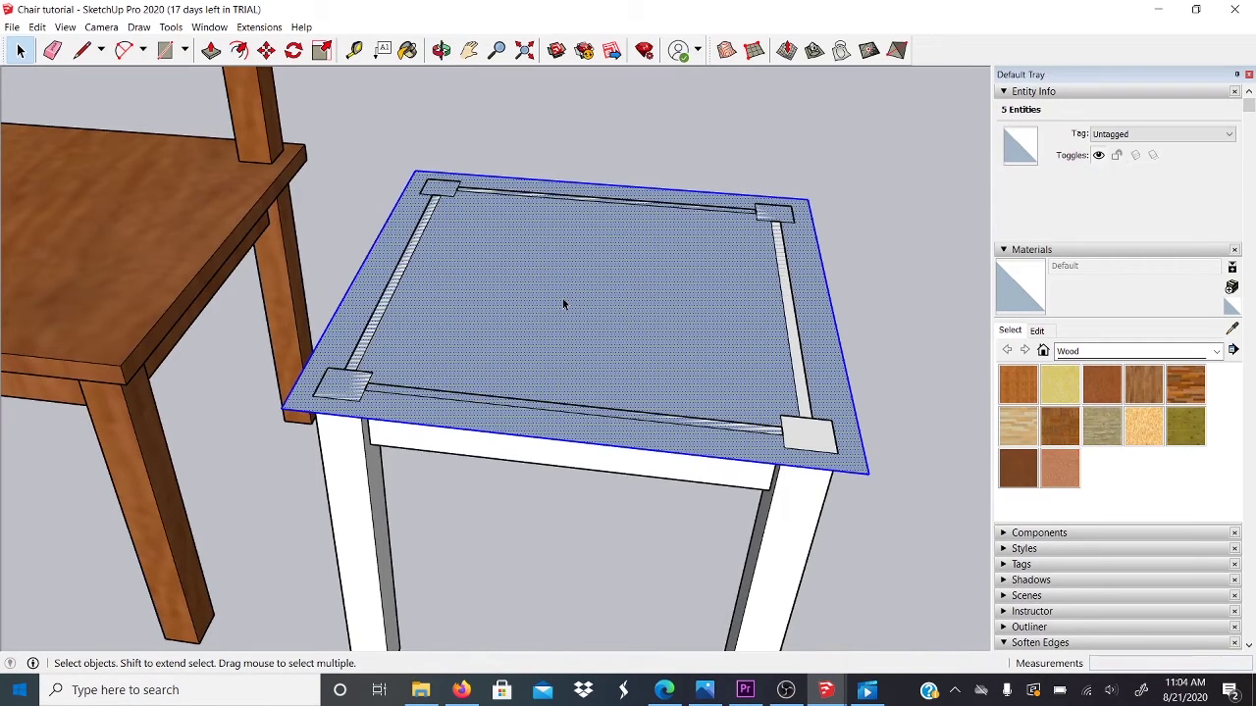
right_click(572, 288)
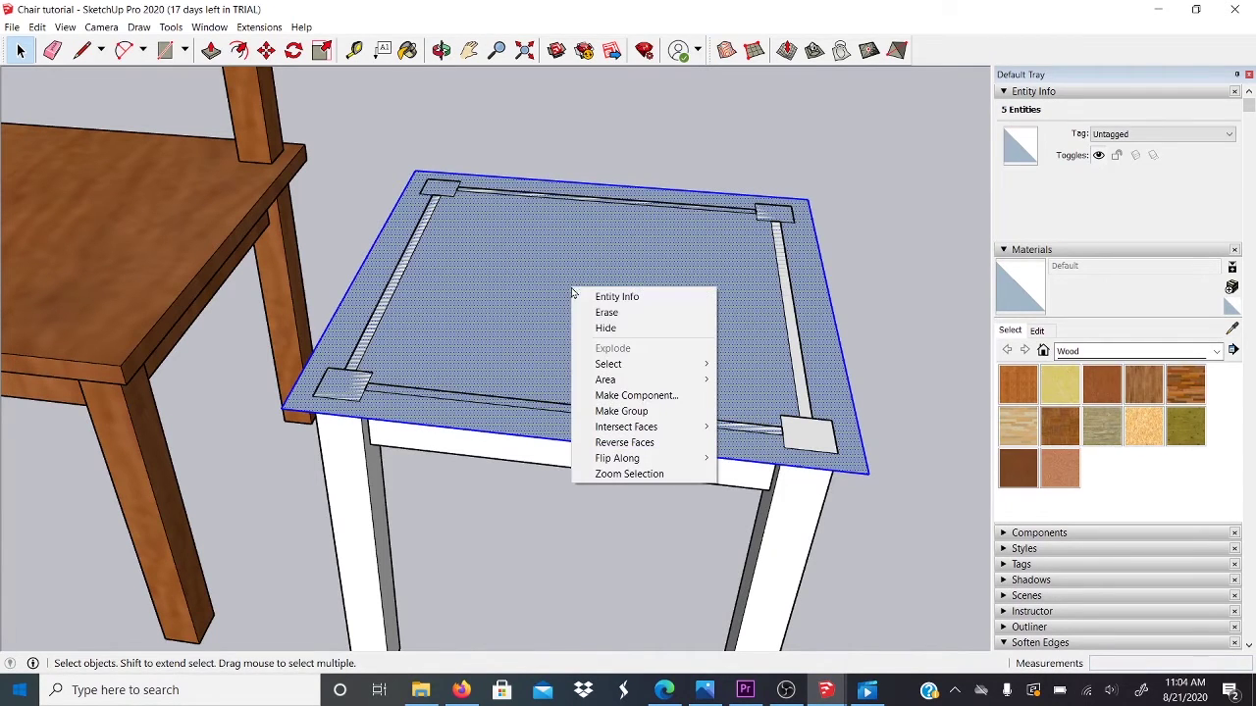
click(625, 412)
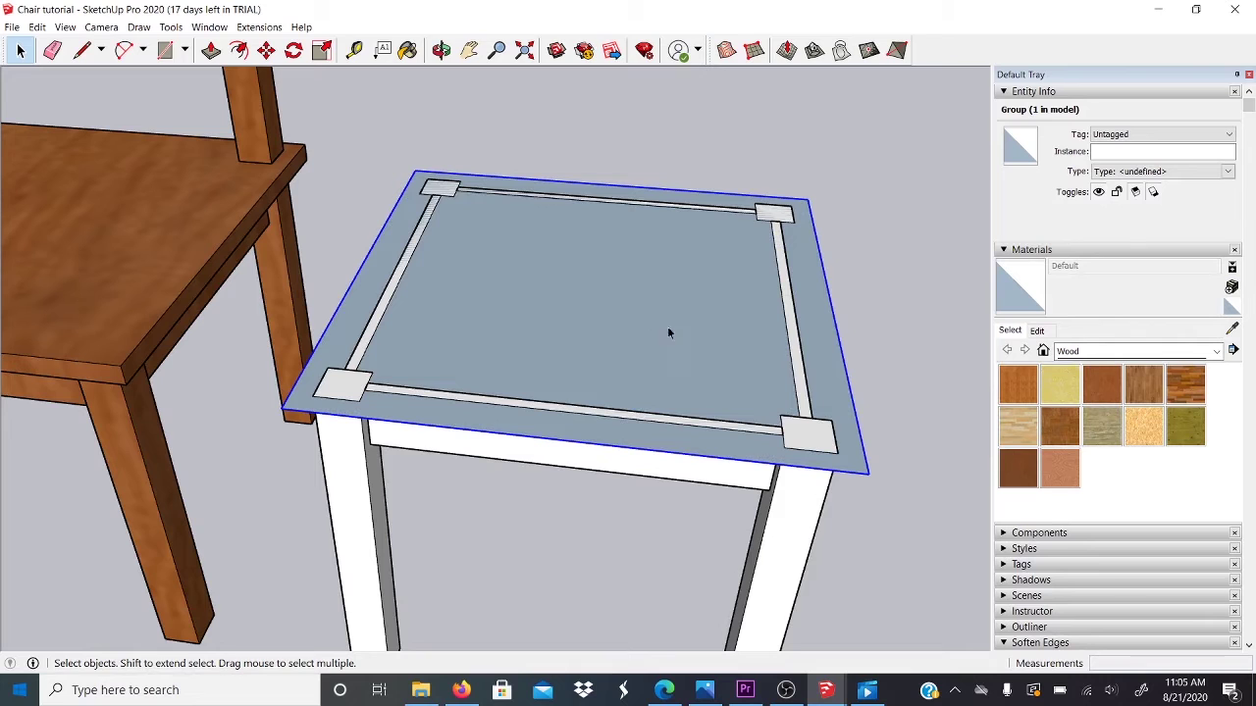
Open the seat group for editing, select its face and start Push/Pull
double_click(583, 312)
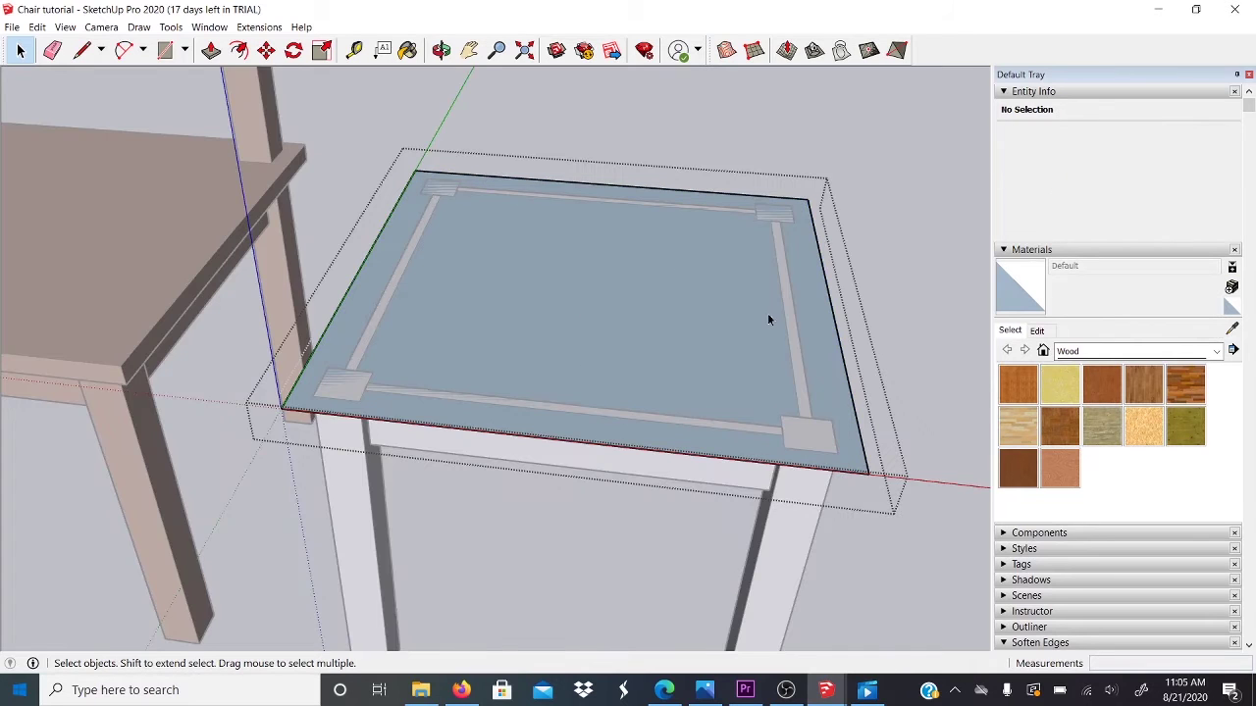
click(506, 312)
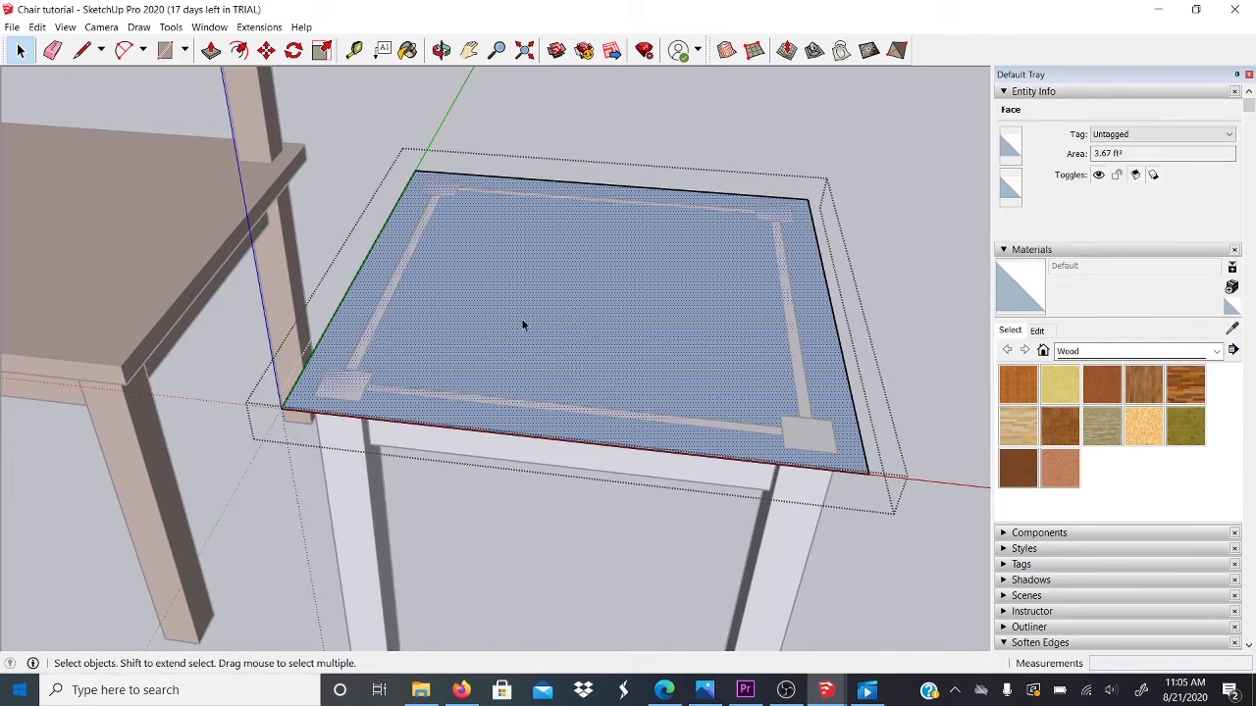
key(p)
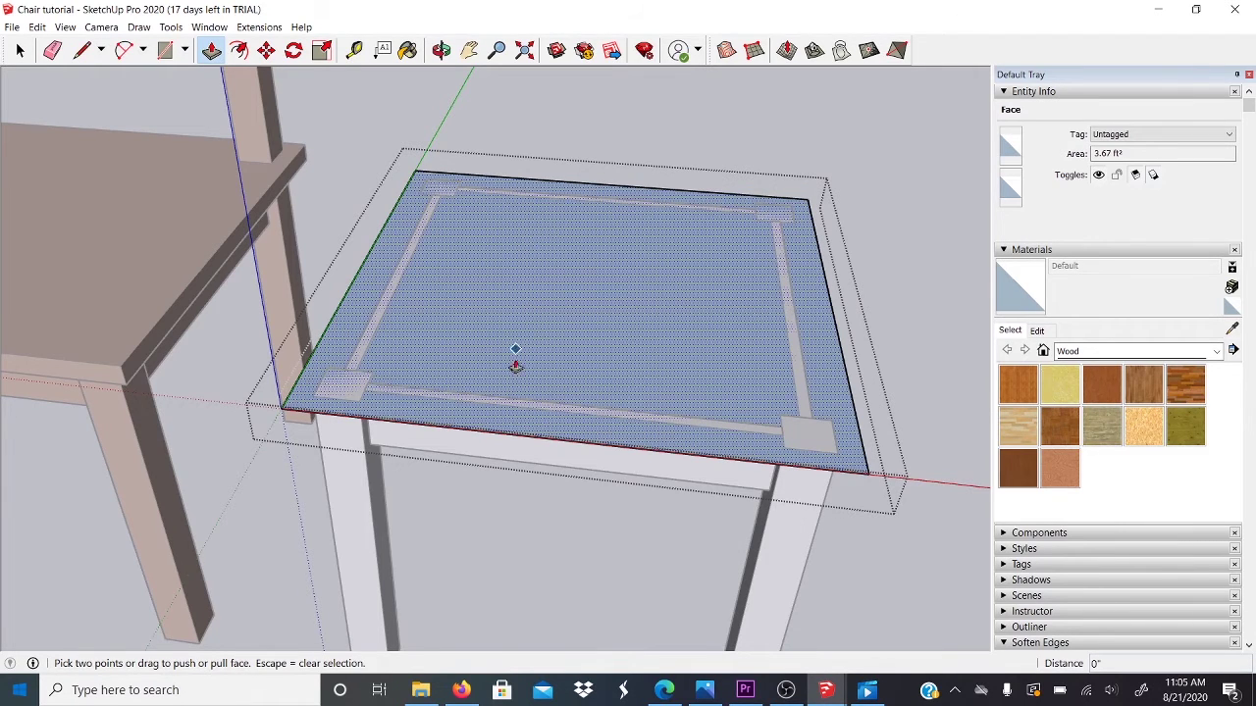
click(556, 332)
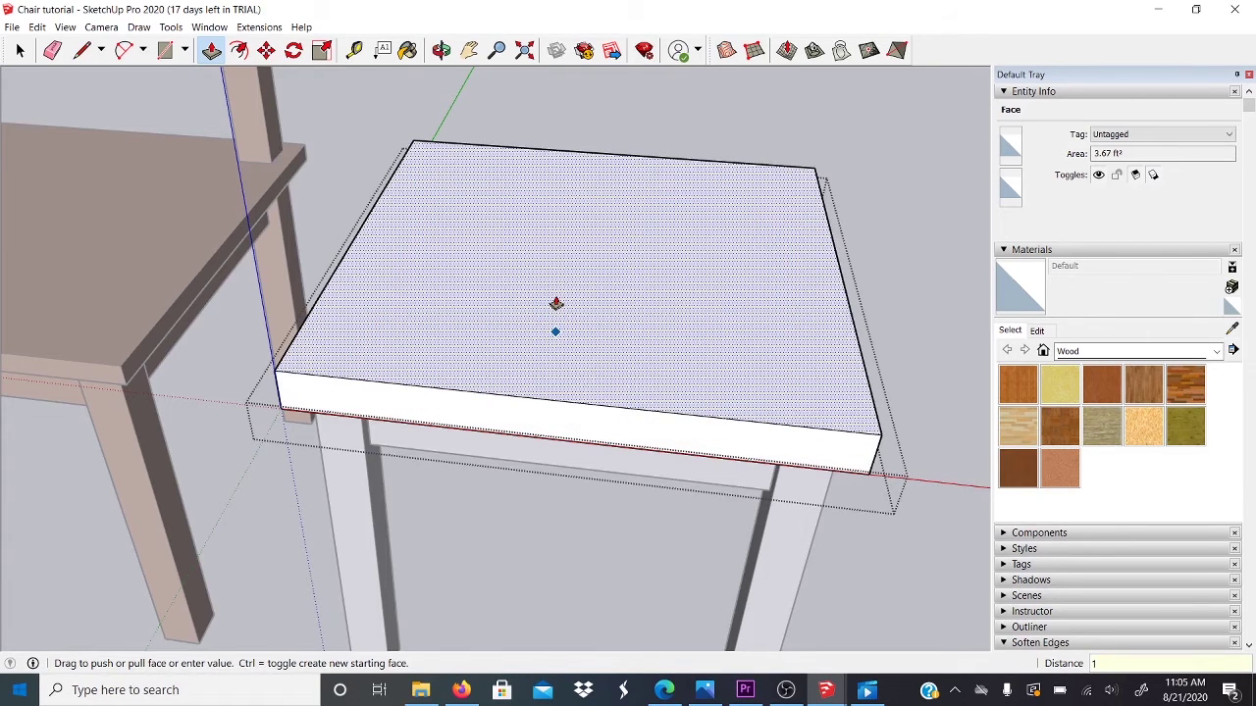
click(556, 303)
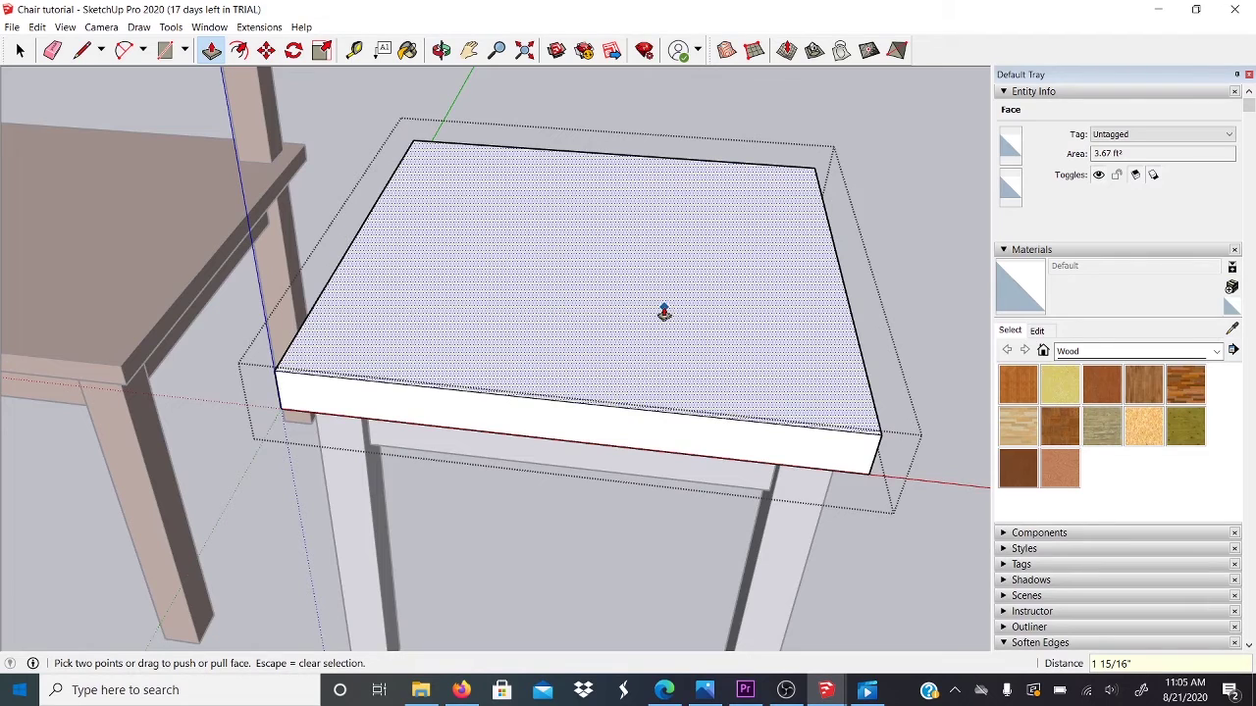
text(1)
key(ctrl+z)
Pull the seat face up to a thickness of 1" and close the seat group
click(592, 316)
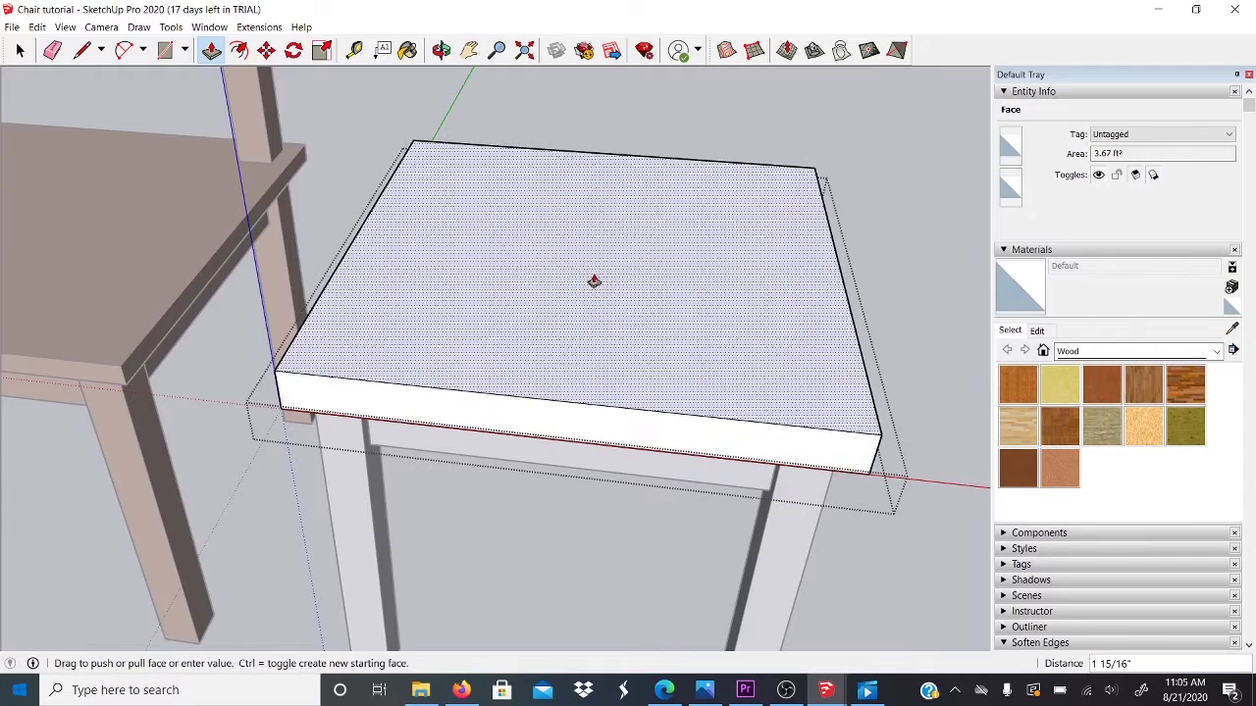
click(911, 379)
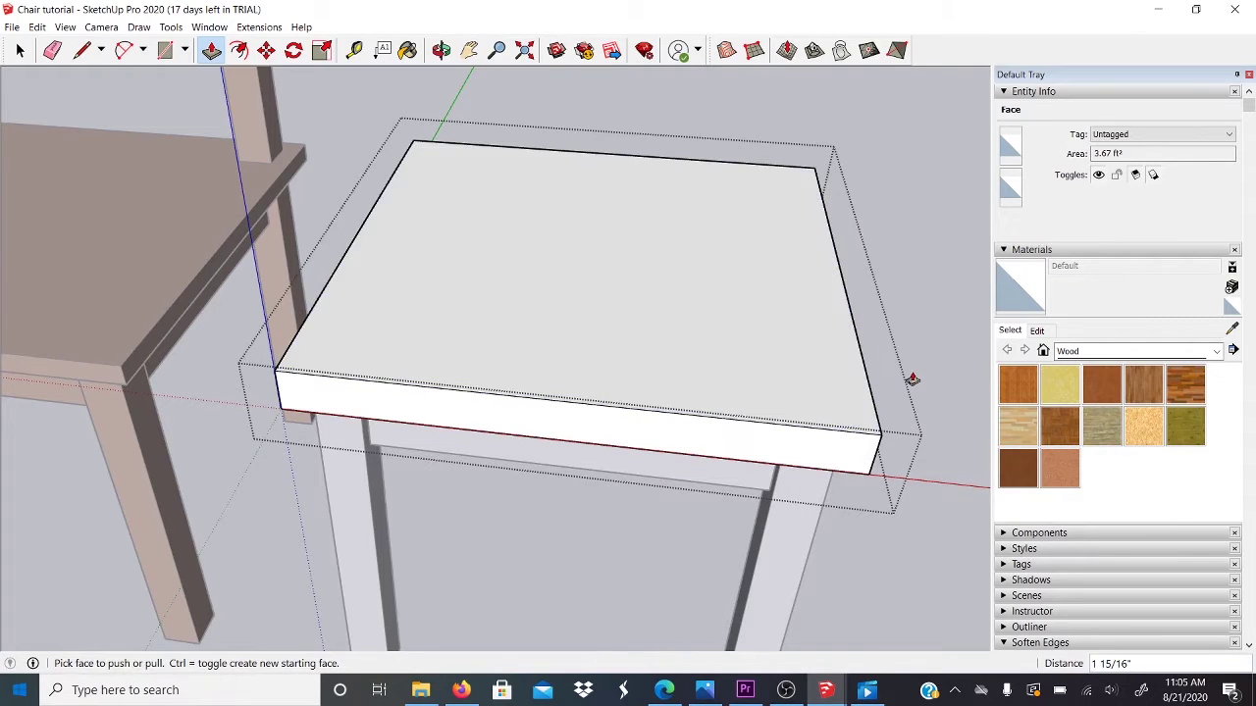
text(1)
key(Return)
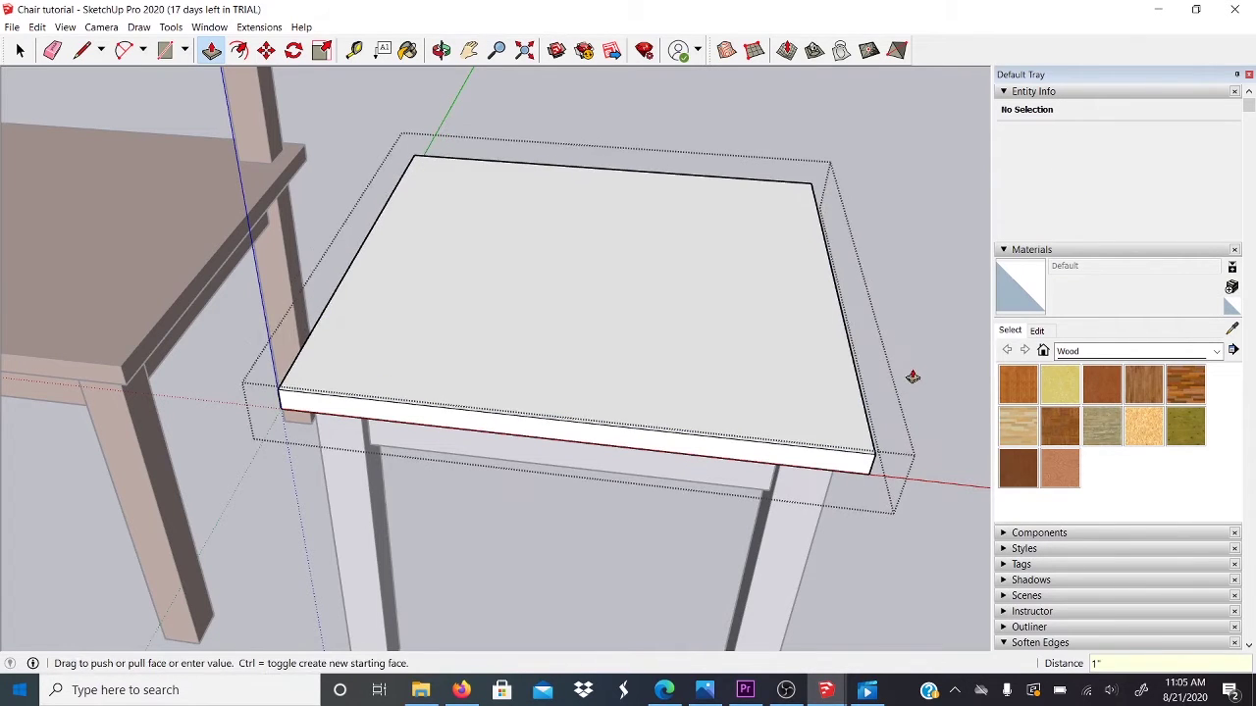
middle_drag(549, 542, 614, 484)
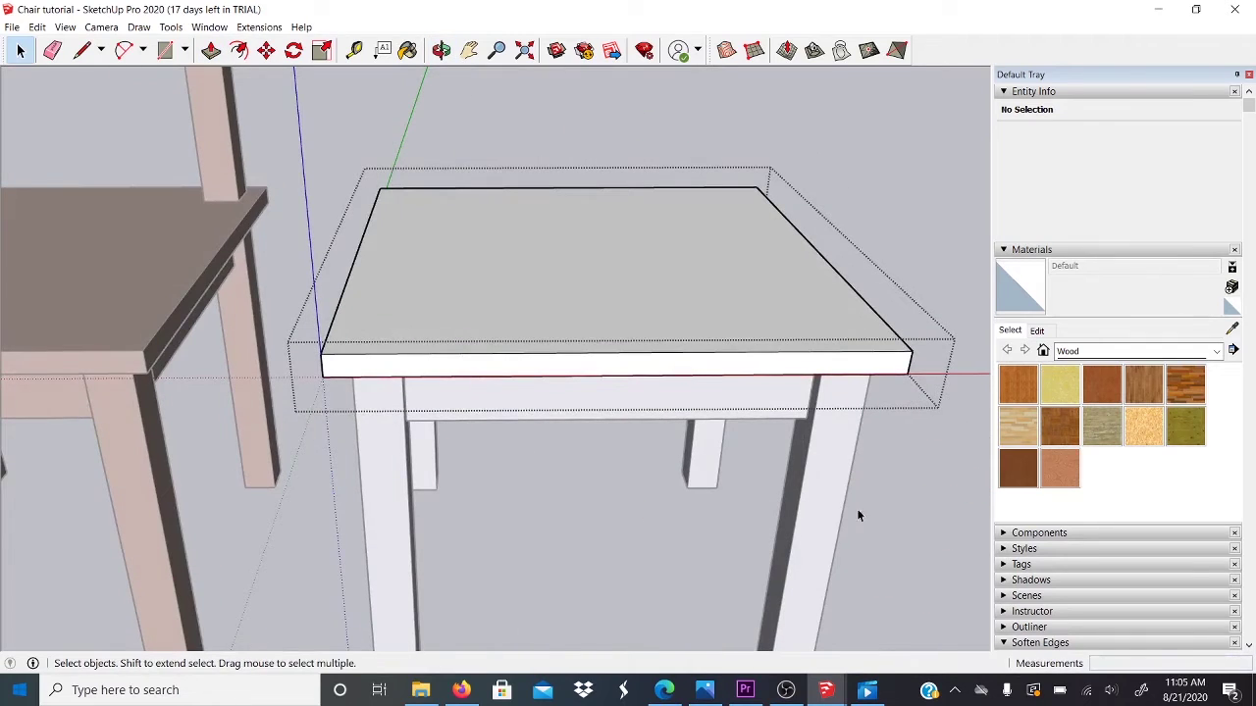
click(889, 508)
Examine the finished chair's backrest and compare it with the back side of the new chair
middle_drag(709, 483, 612, 483)
scroll(433, 274, down, 3)
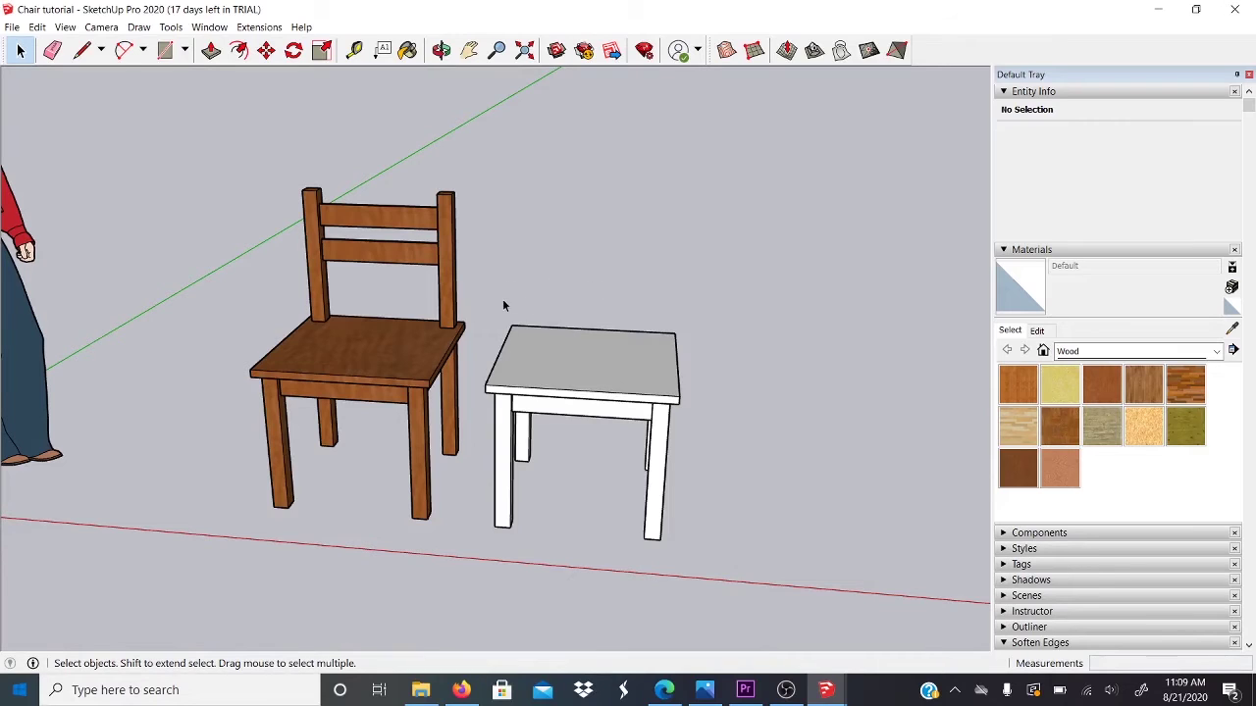
drag(314, 142, 297, 135)
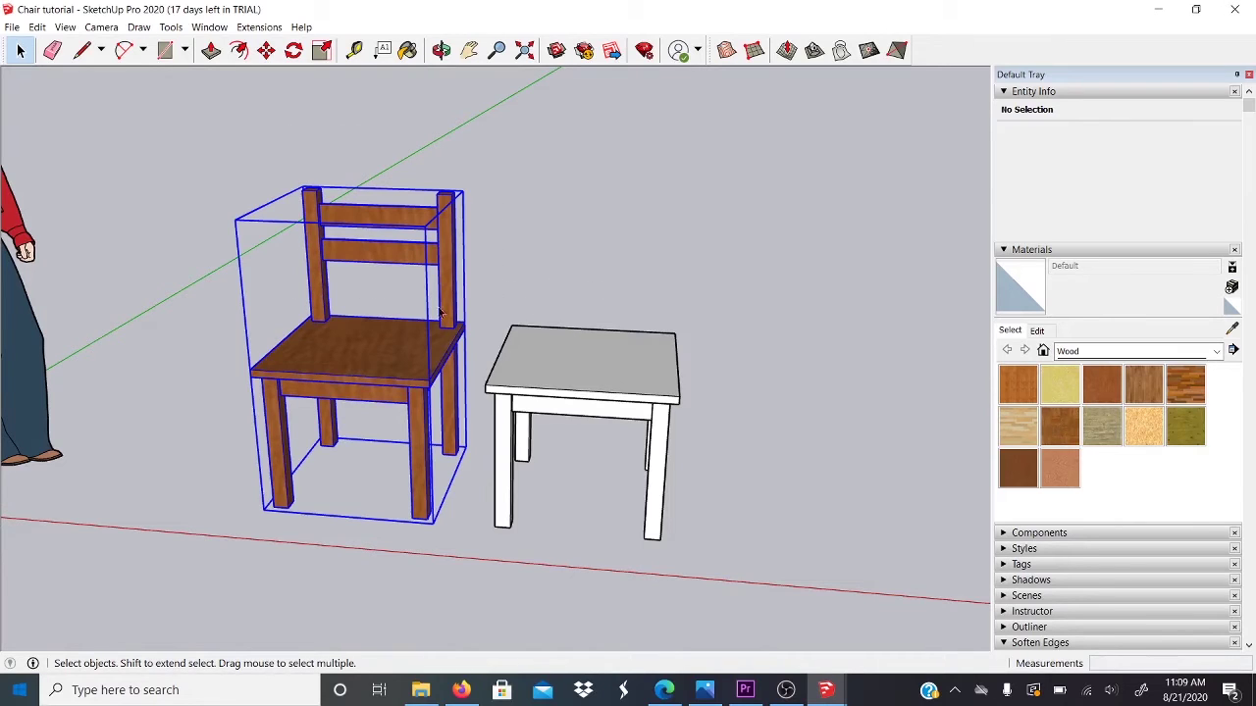
click(283, 182)
middle_drag(857, 435, 132, 466)
middle_drag(481, 452, 202, 246)
scroll(427, 508, up, 3)
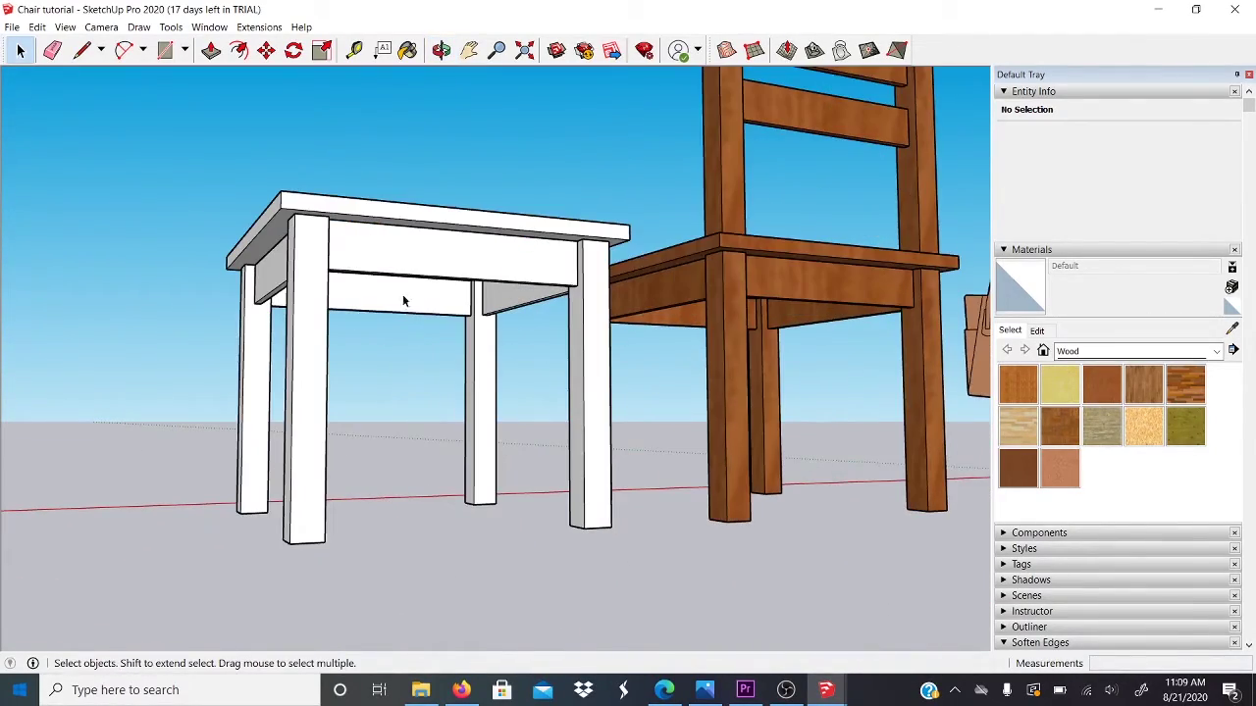
middle_drag(402, 300, 690, 426)
scroll(690, 426, down, 2)
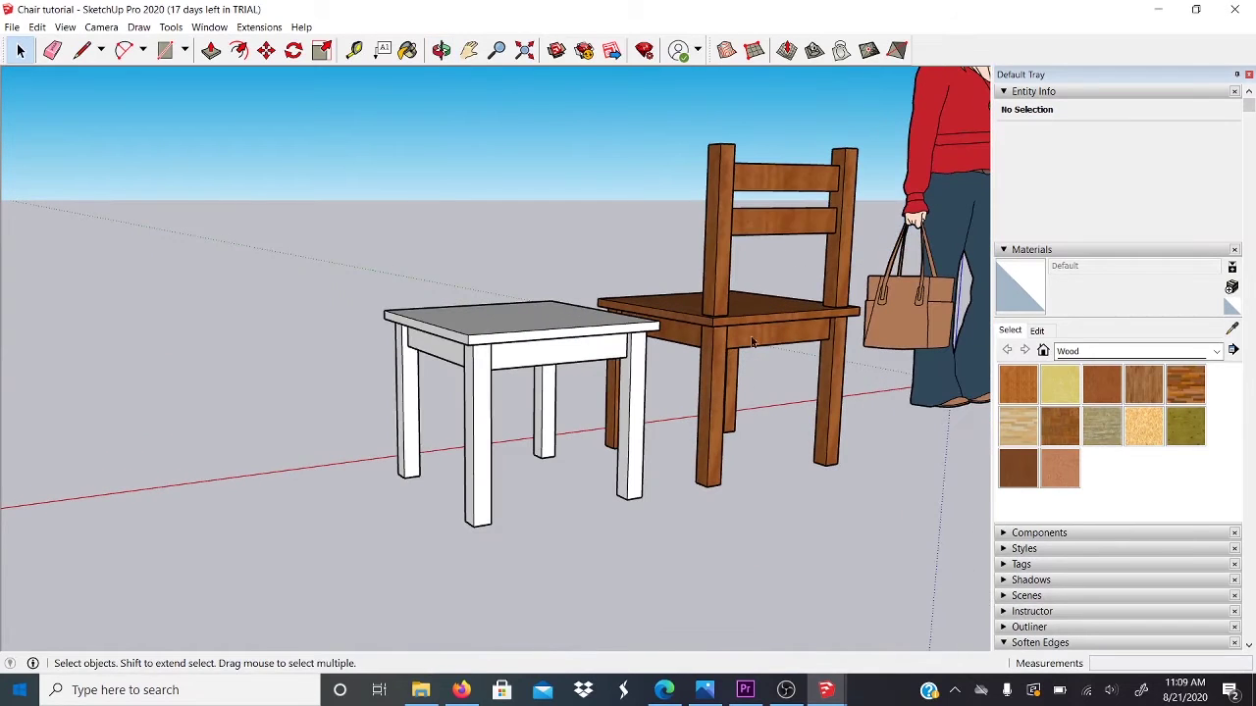
scroll(635, 393, up, 2)
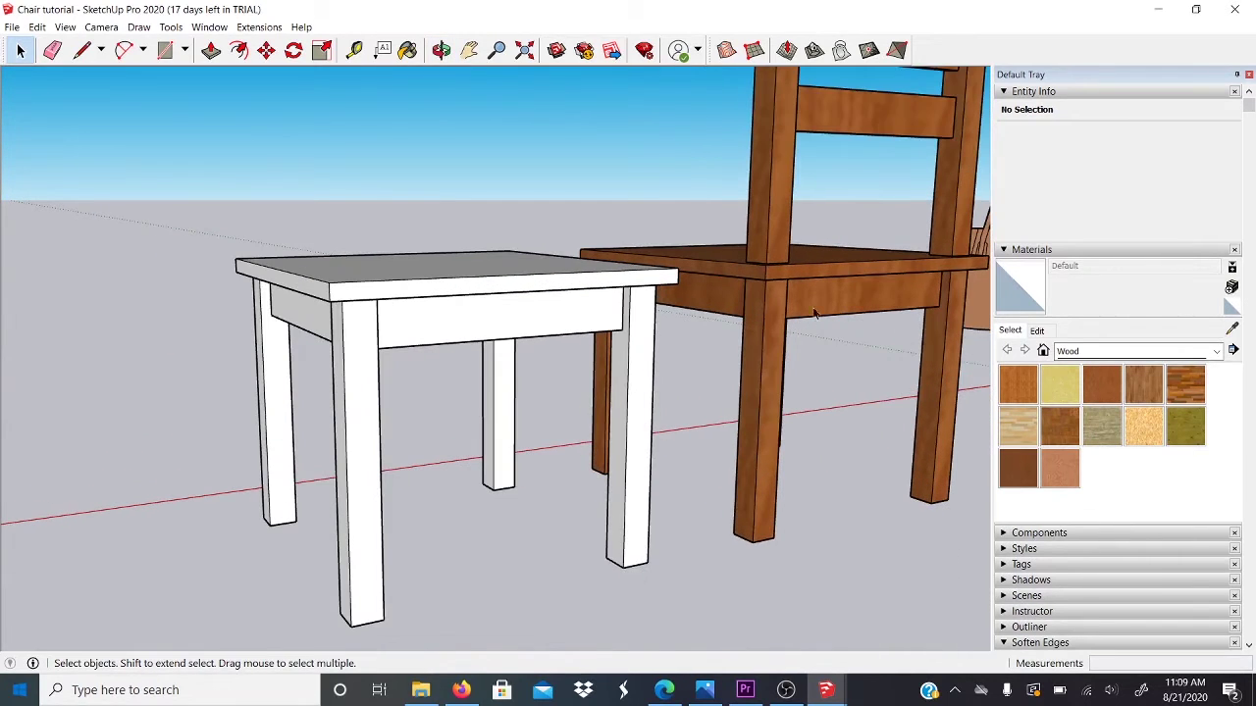
Copy the two back legs and the rail between them straight up 1' 8" onto the seat's top surface, and clear the selection
click(640, 451)
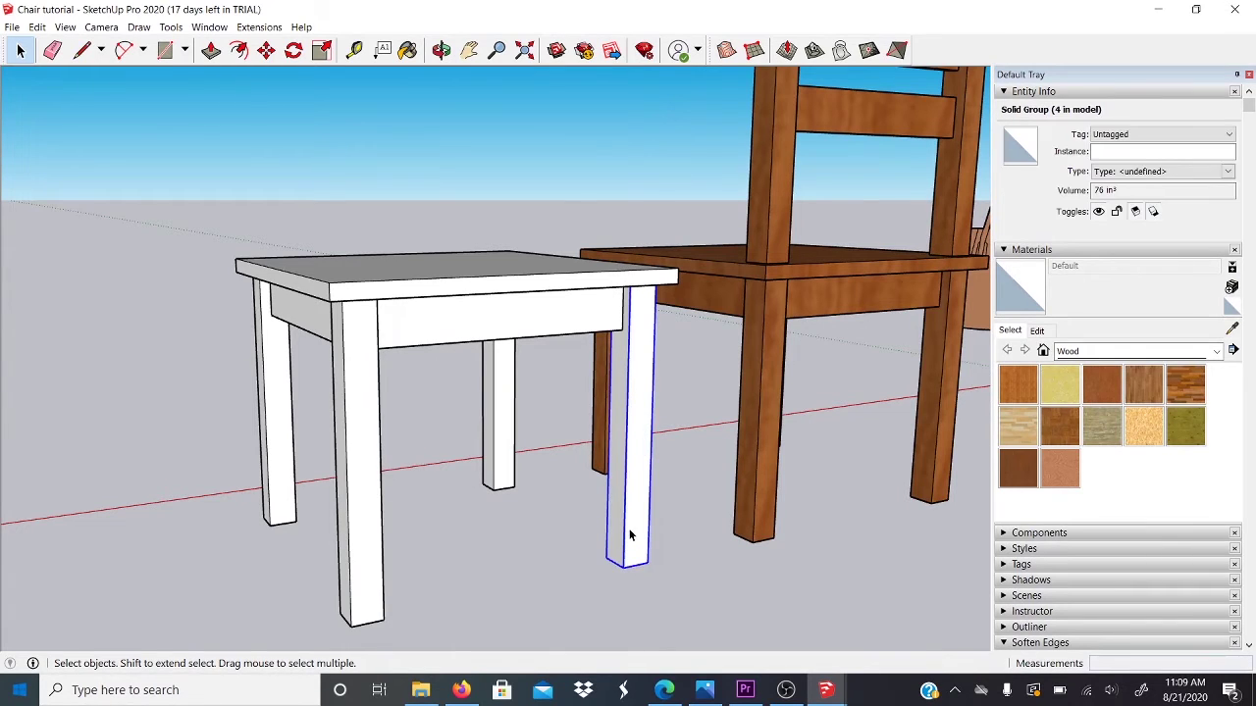
shift+click(373, 527)
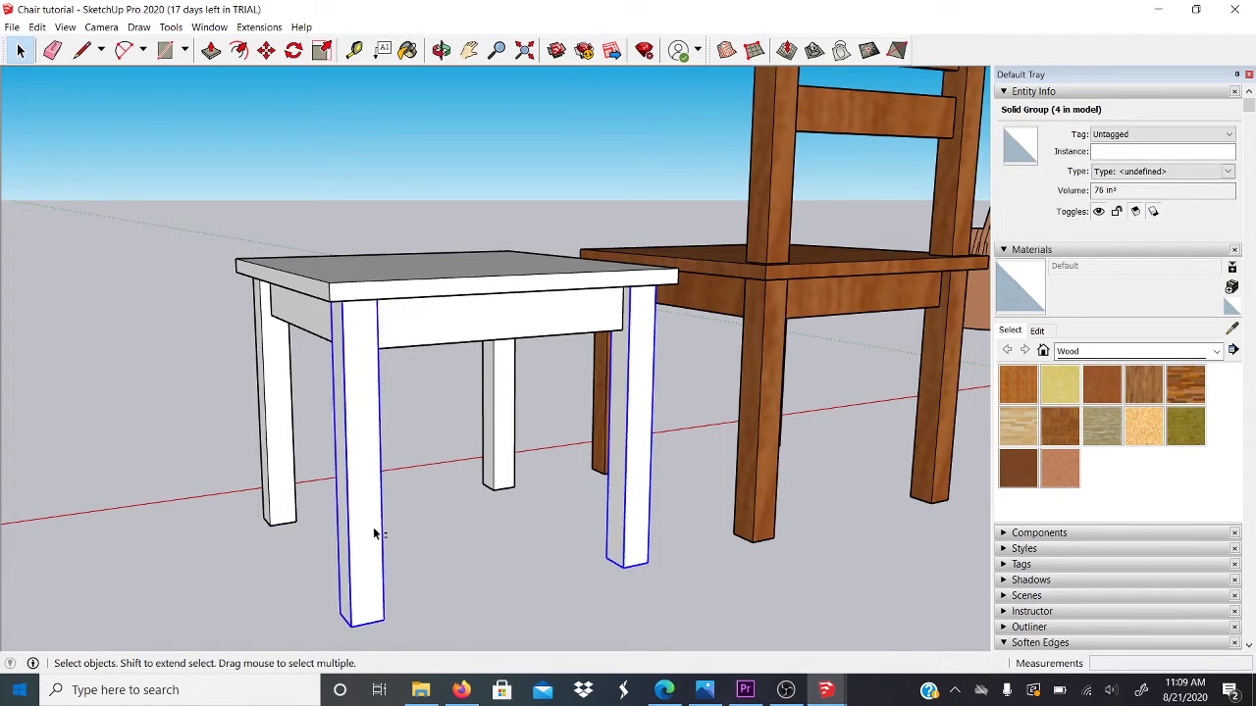
shift+click(446, 335)
key(m)
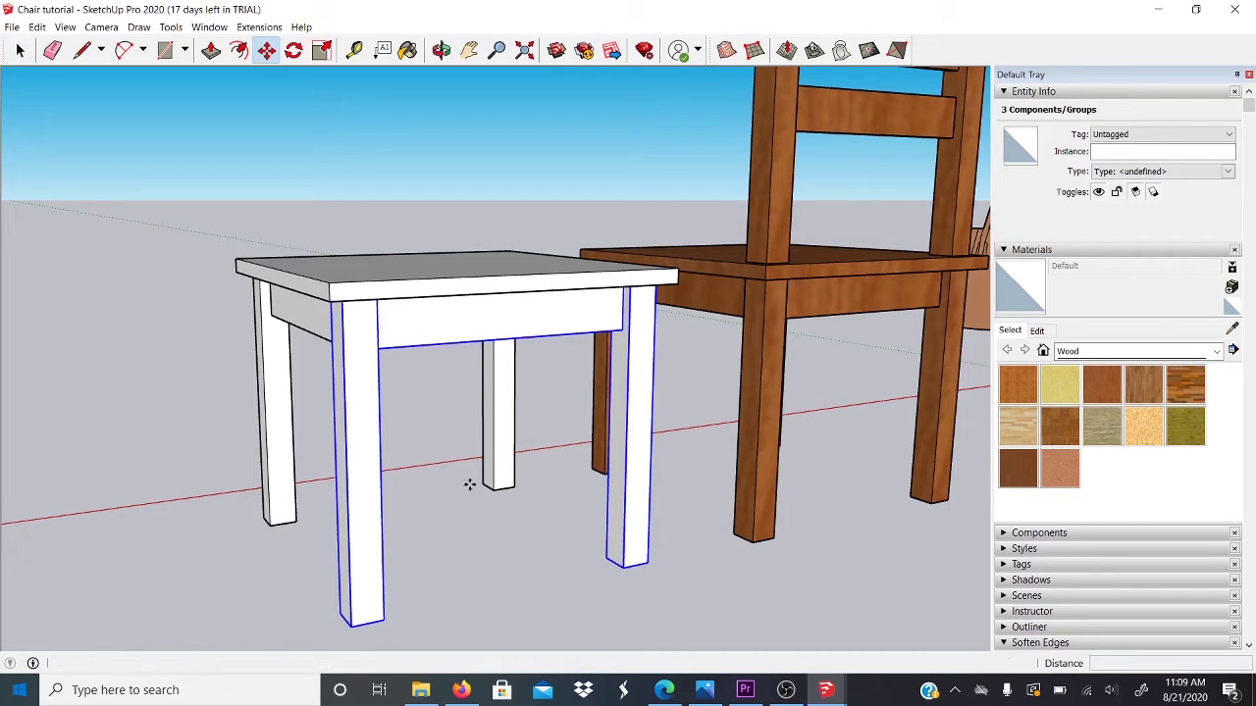
click(622, 568)
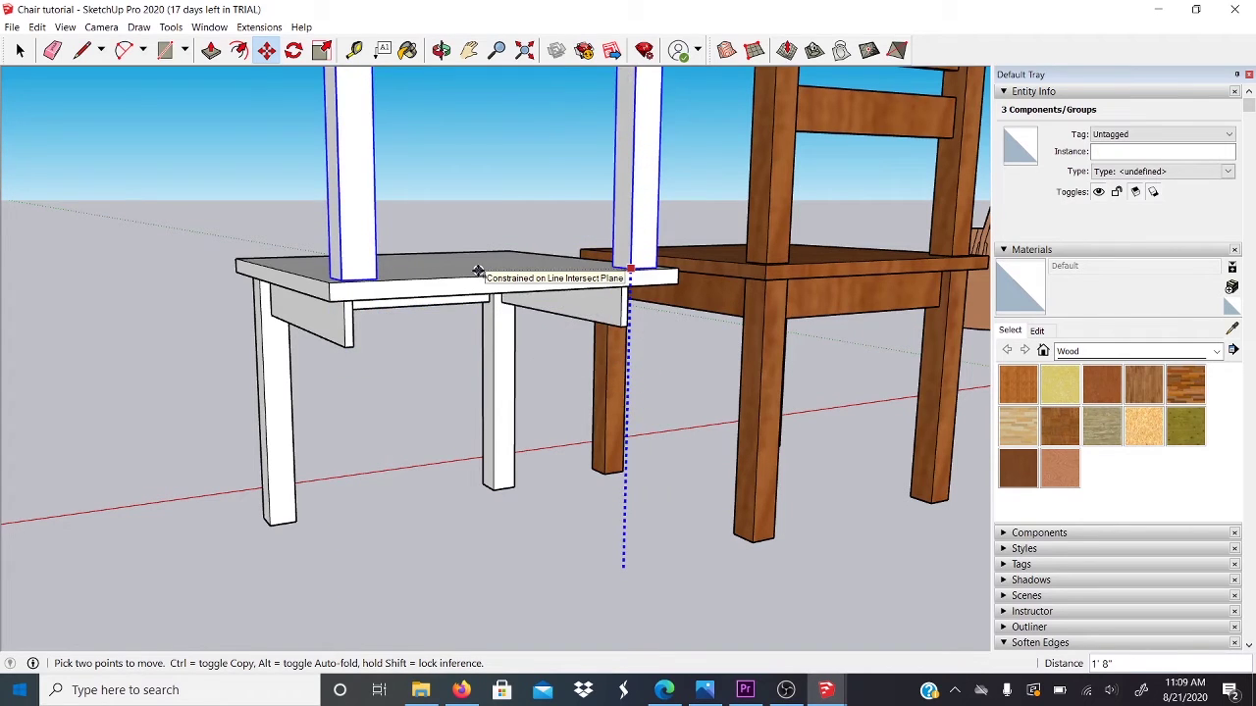
key(ctrl)
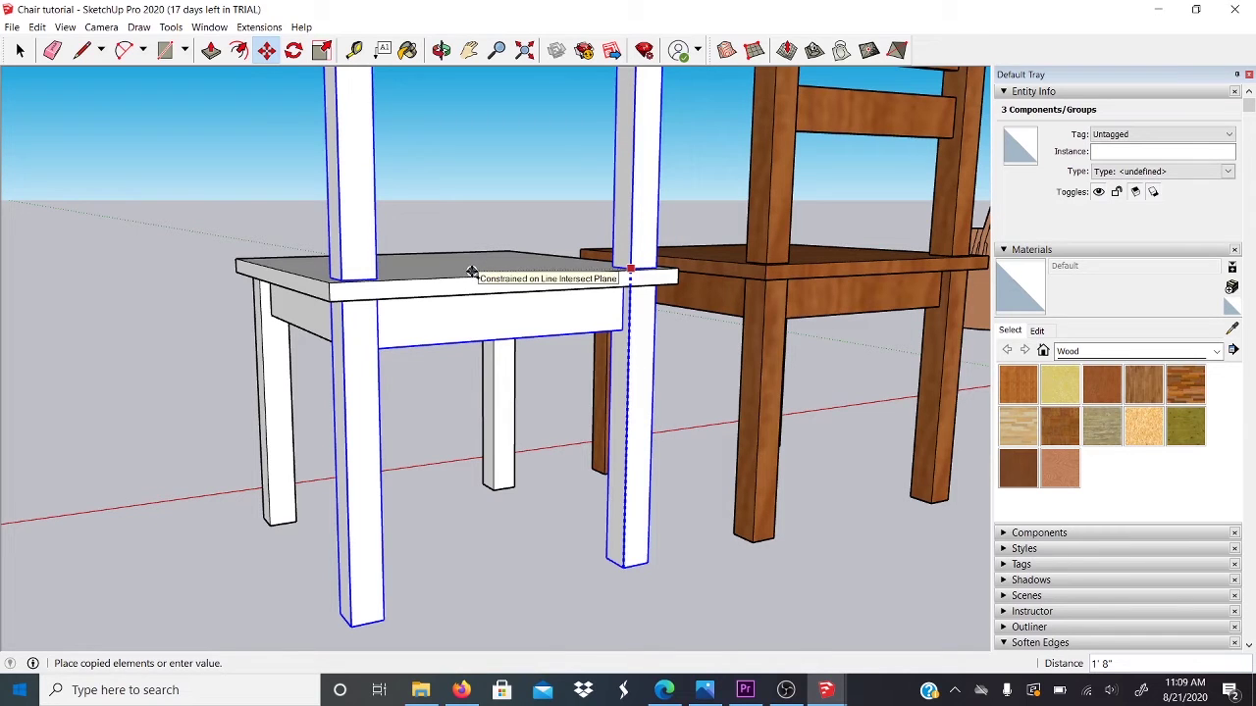
middle_drag(472, 271, 479, 339)
click(510, 303)
scroll(510, 304, down, 2)
key(space)
click(480, 221)
Move the upper Chair Rail between the backrest posts straight down 2" from the post tops
middle_drag(524, 202, 465, 157)
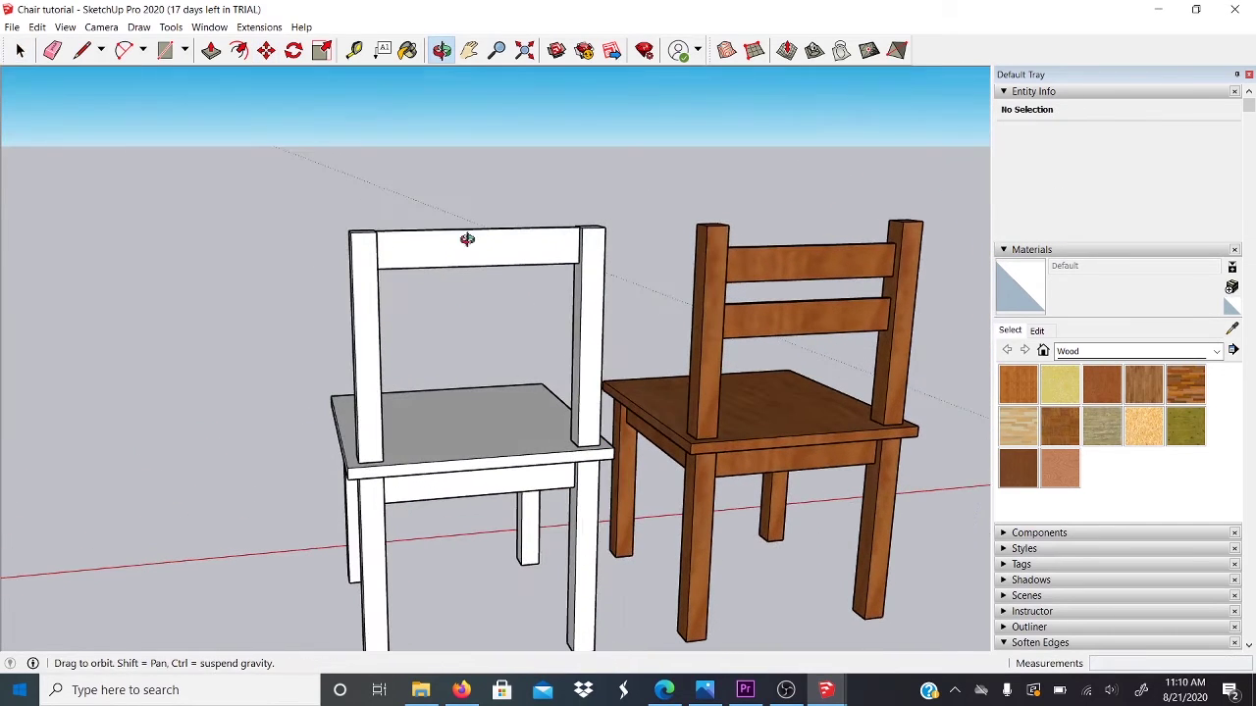
scroll(555, 301, up, 3)
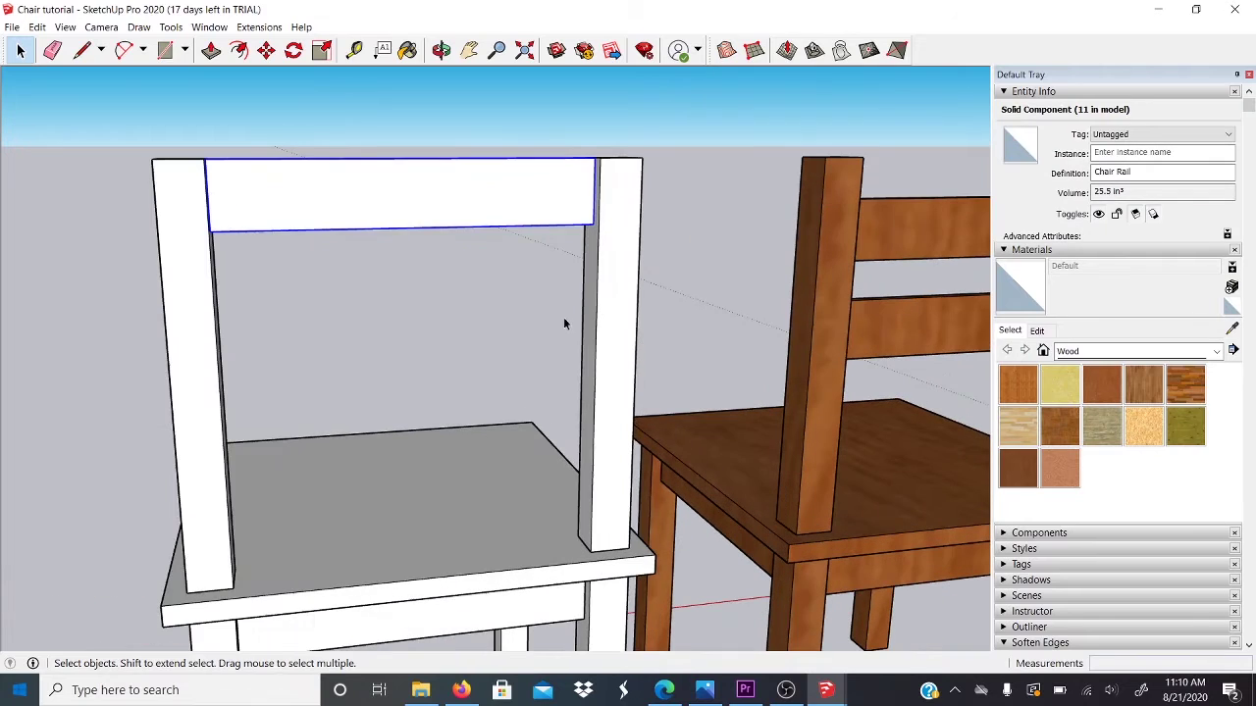
key(m)
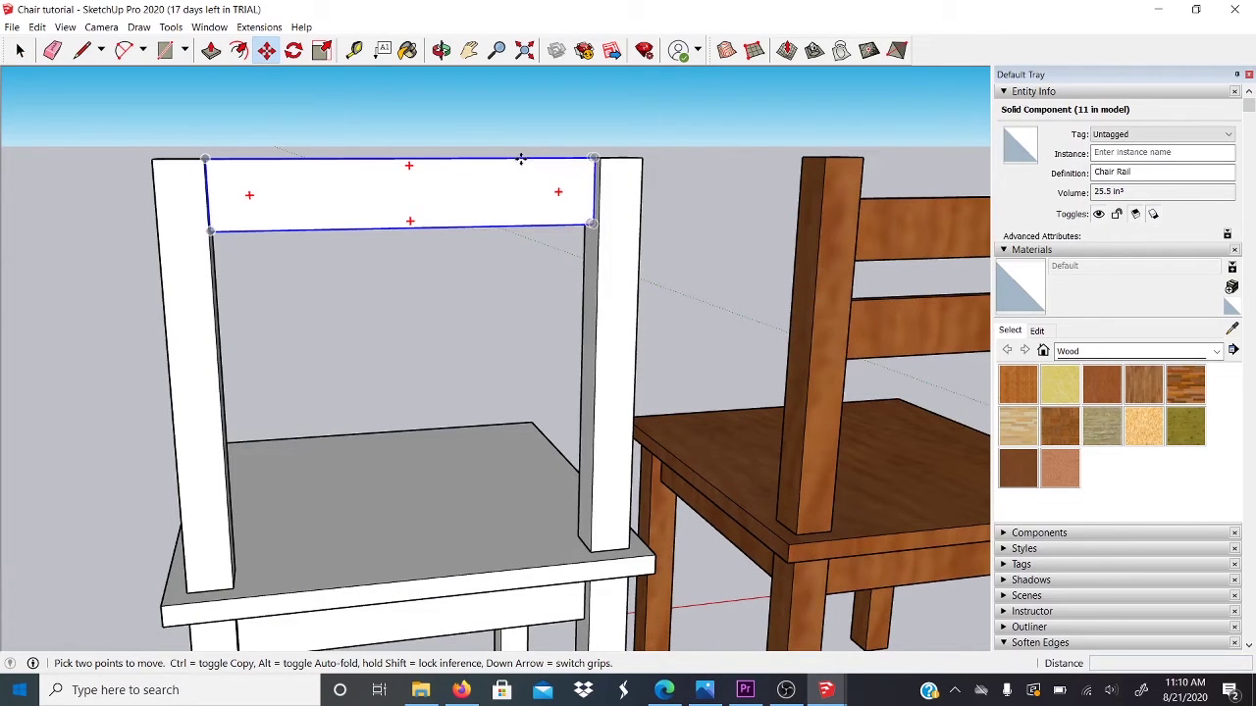
click(521, 160)
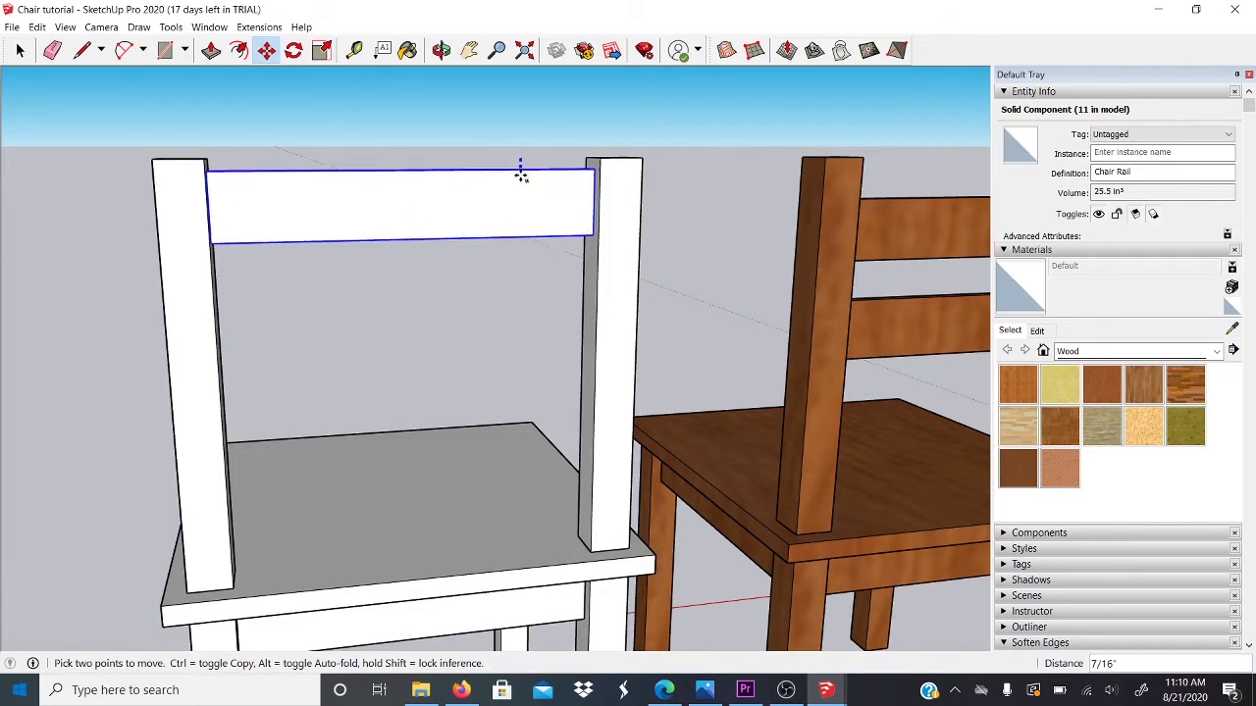
click(521, 240)
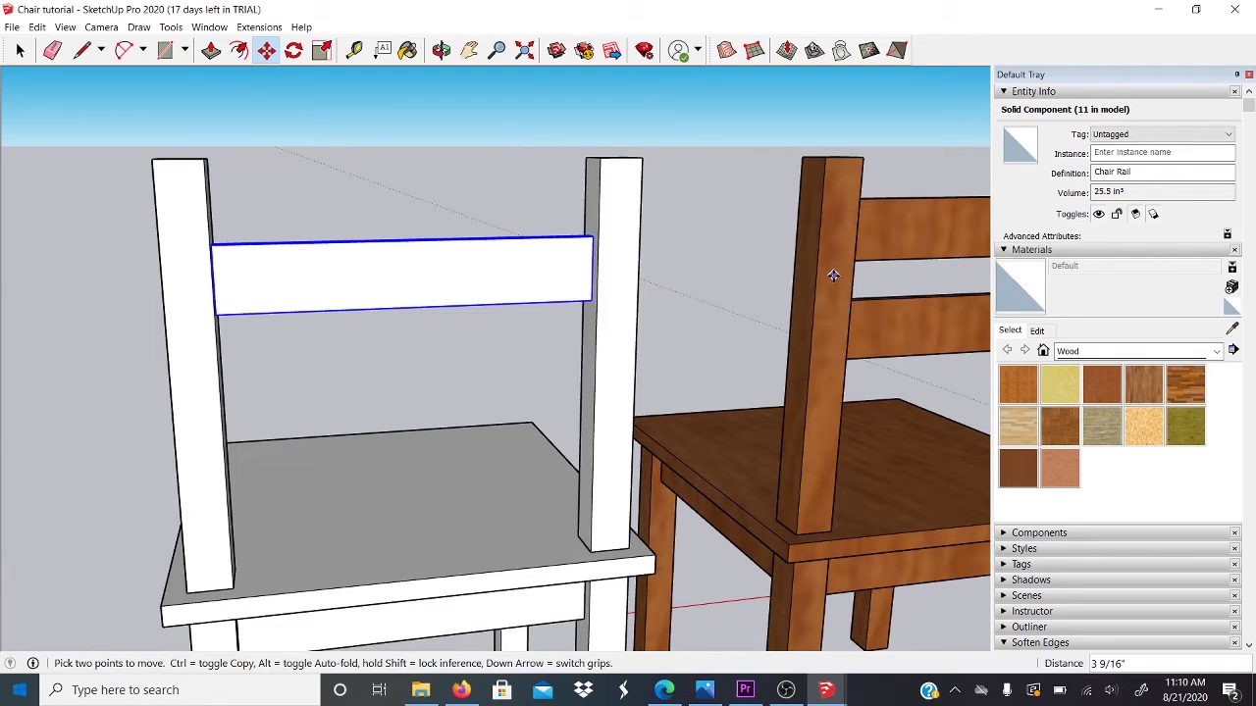
key(Return)
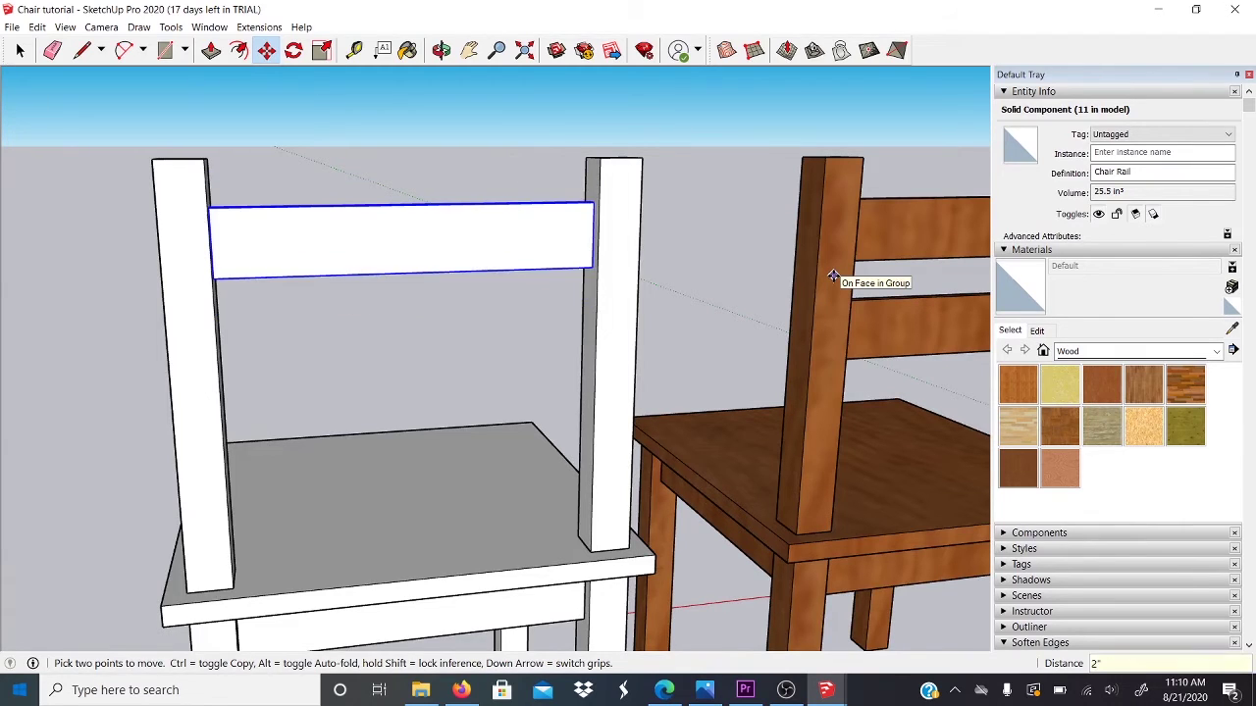
Copy the backrest's Chair Rail 3" straight down so the copy's top edge meets the original's bottom edge
click(528, 202)
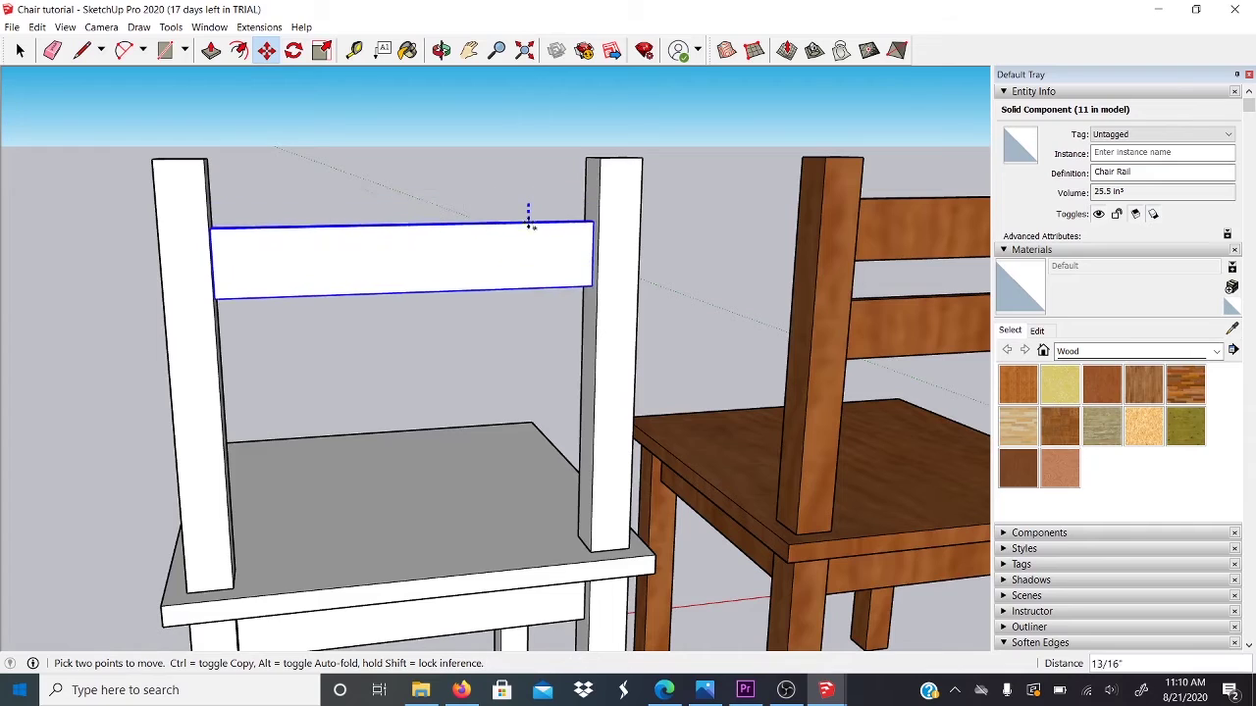
key(ctrl)
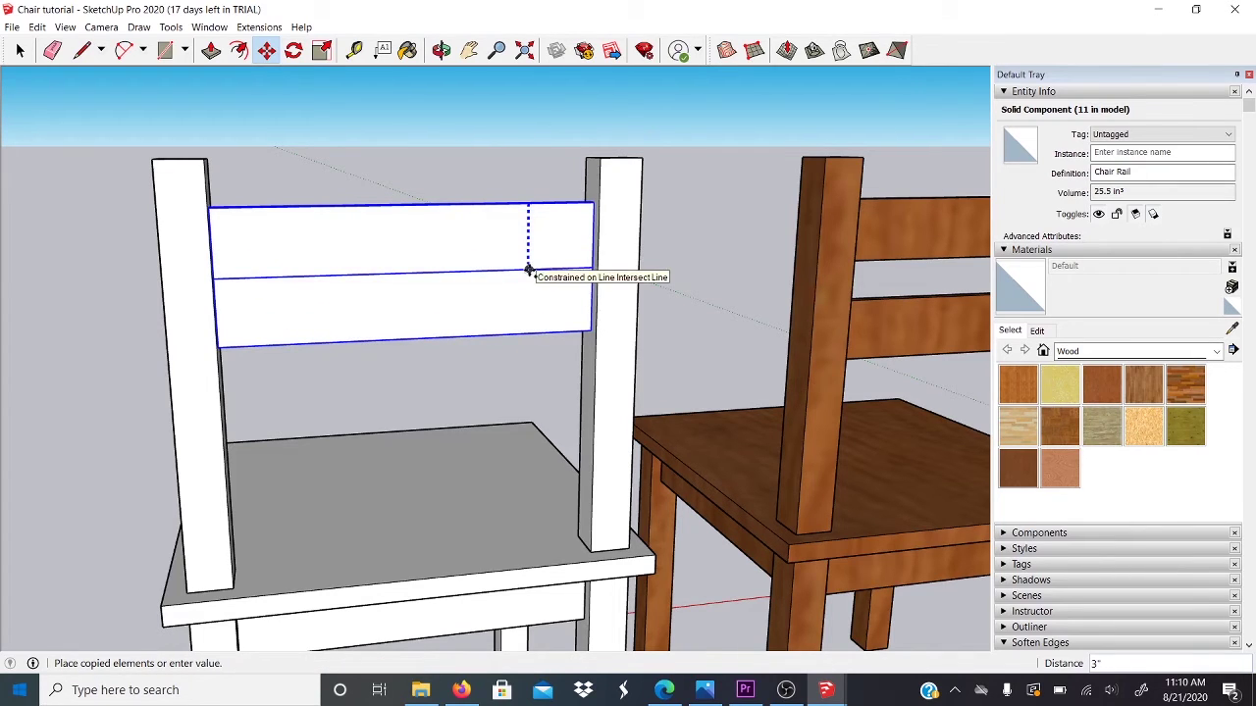
scroll(528, 269, up, 2)
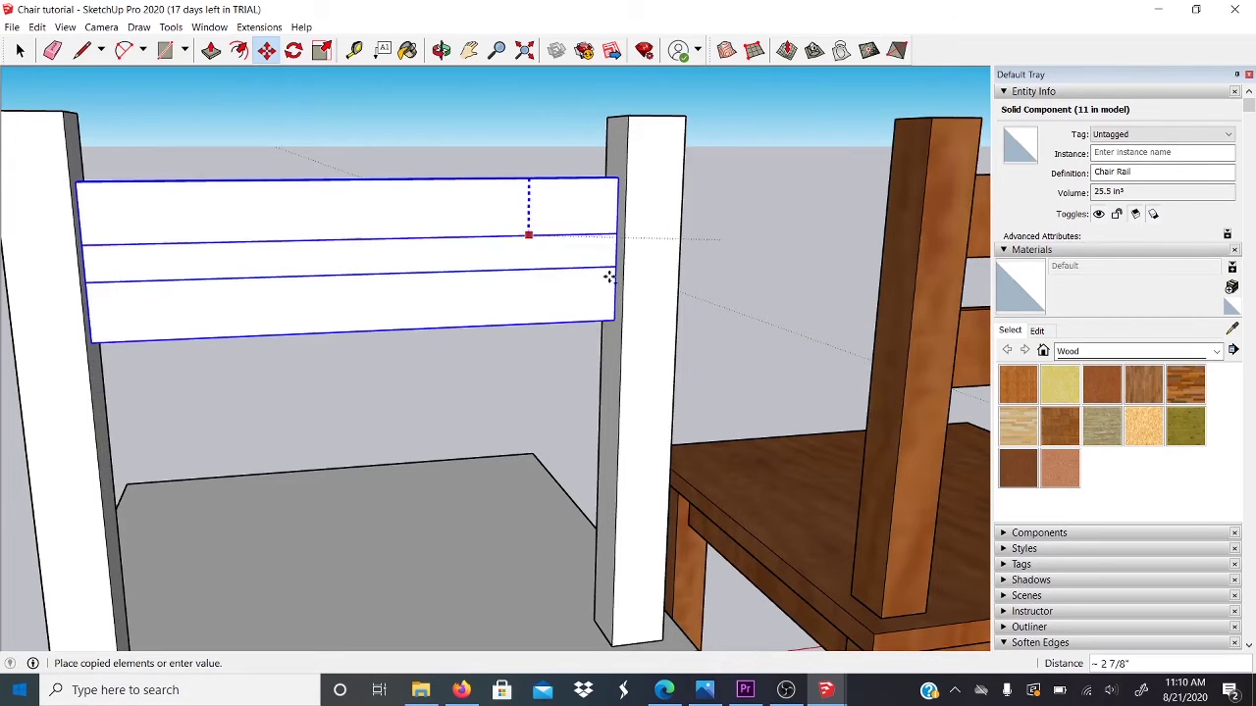
click(579, 268)
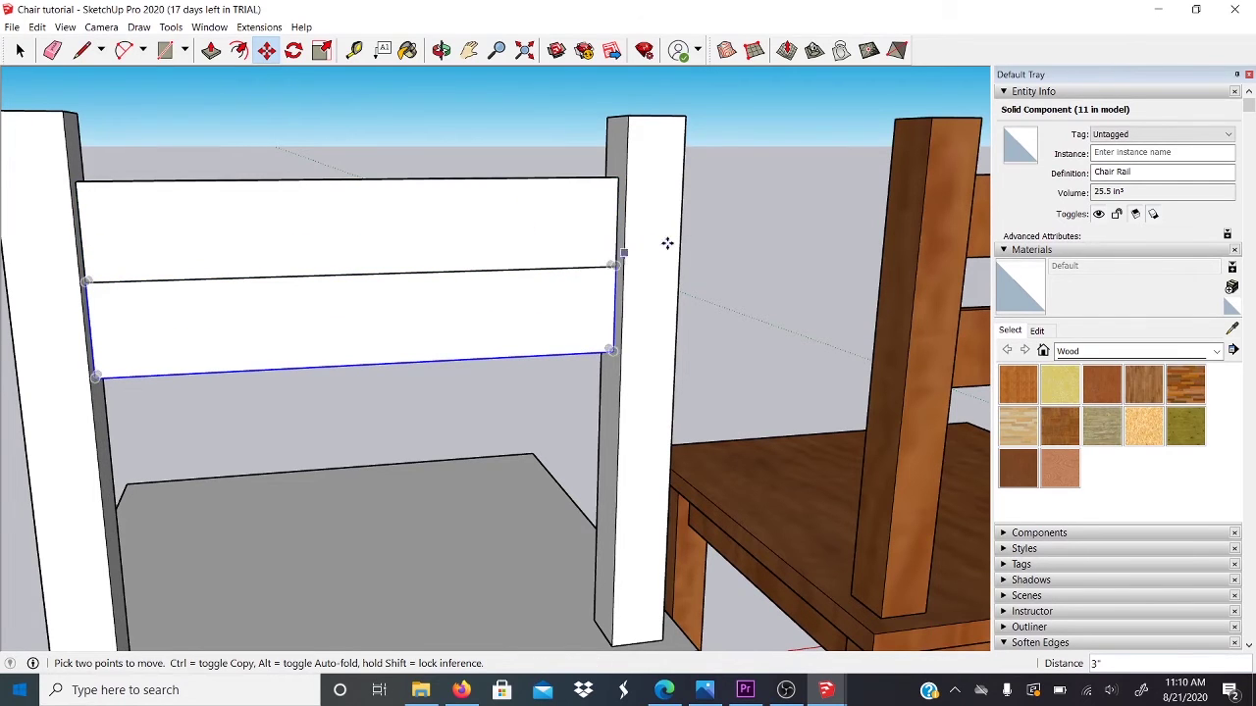
Move the lower backrest Chair Rail straight down 2" to leave a gap below the upper rail
click(599, 270)
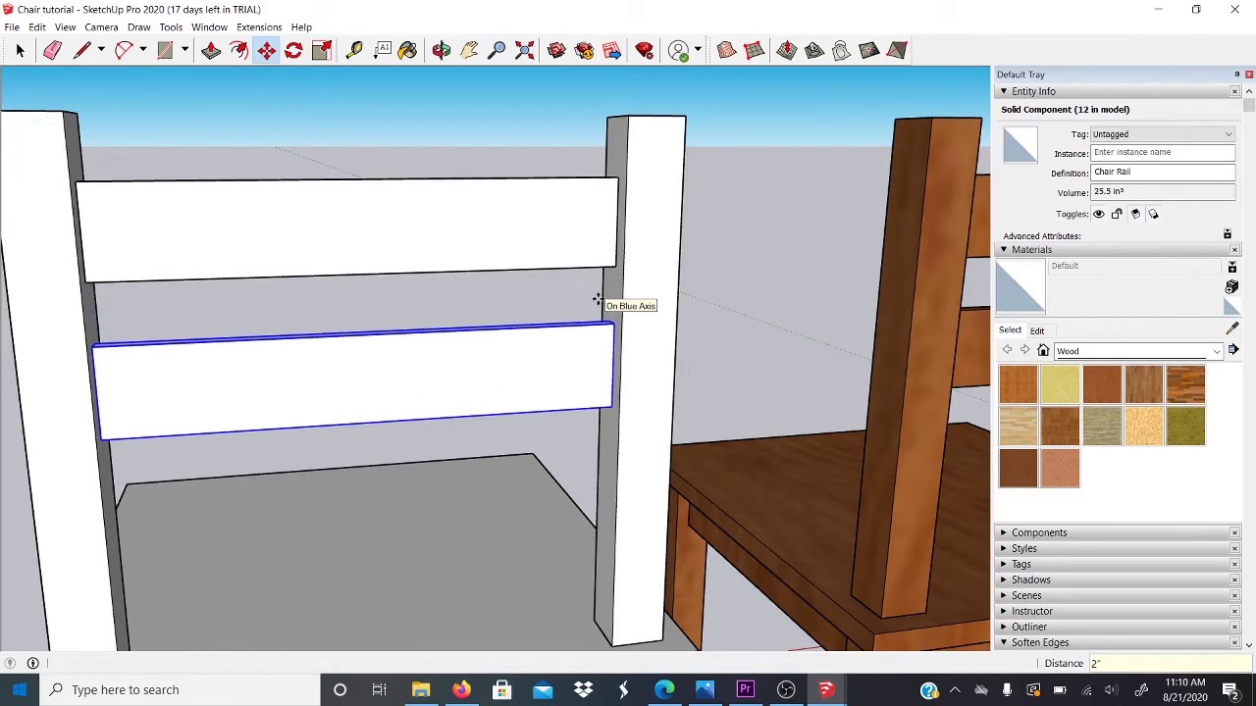
click(603, 300)
middle_drag(558, 324, 603, 241)
scroll(565, 270, up, 6)
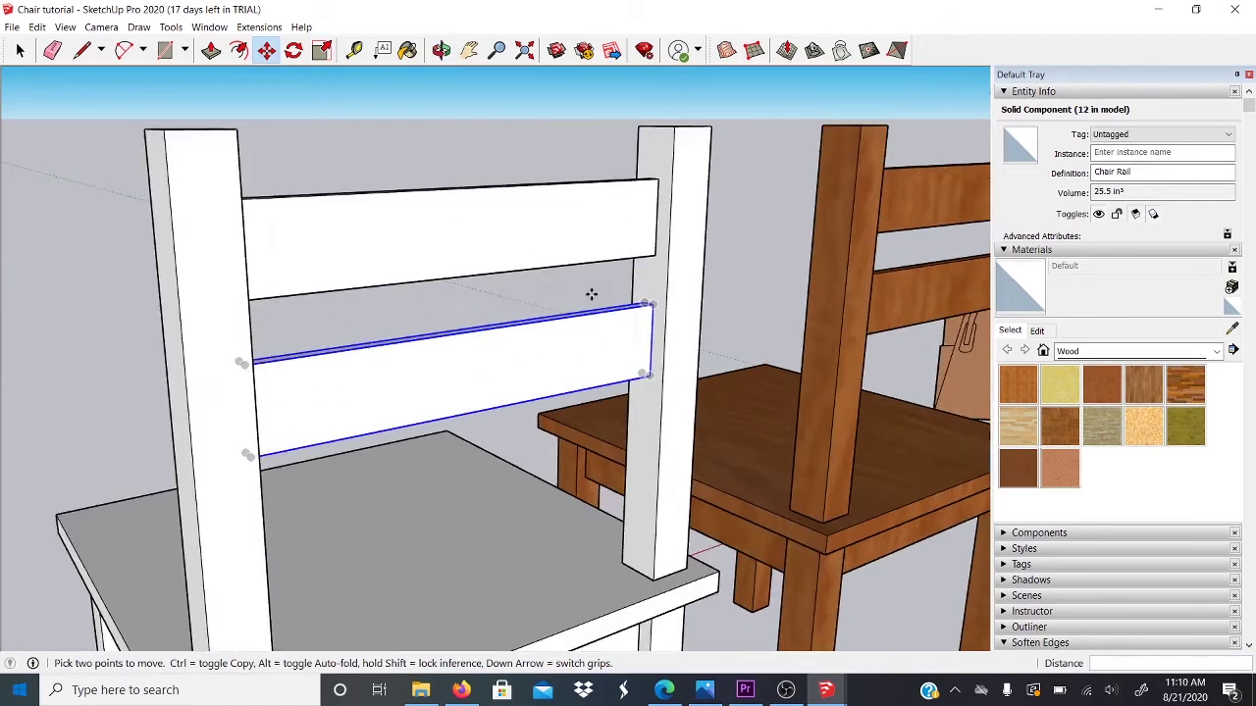
Select the upper backrest Chair Rail and measure its height from top edge to bottom edge
key(space)
click(632, 183)
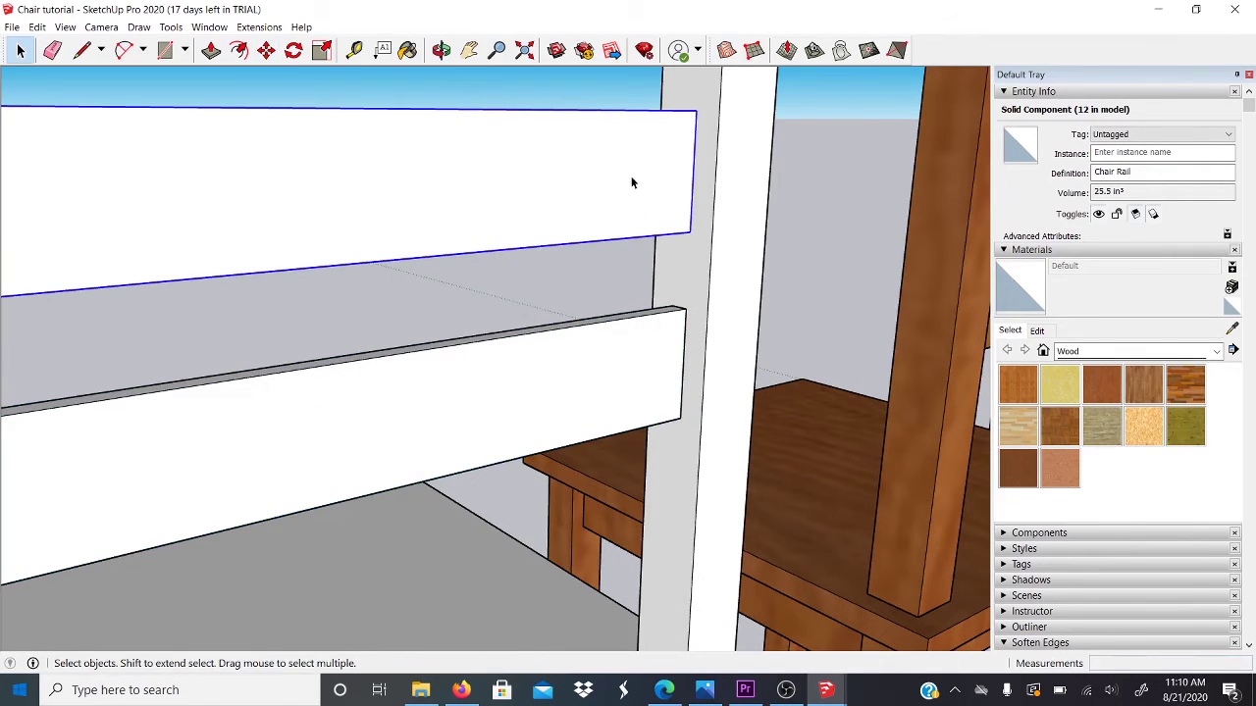
key(m)
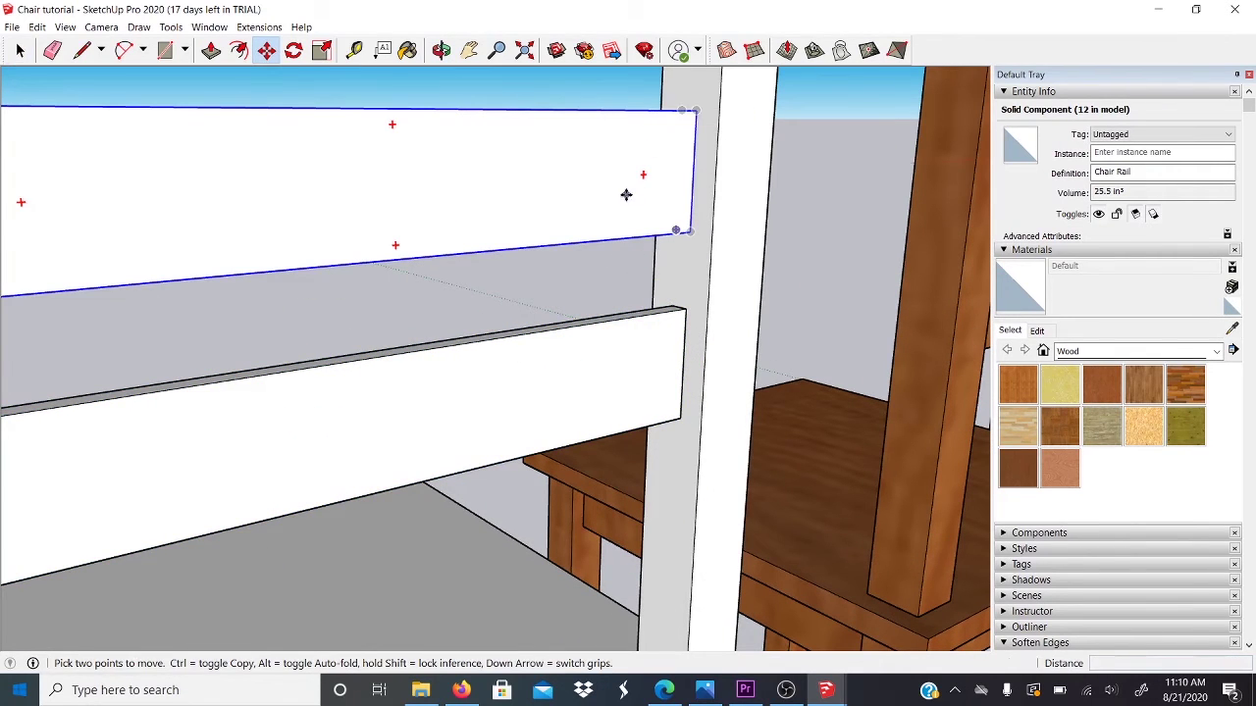
key(t)
click(535, 109)
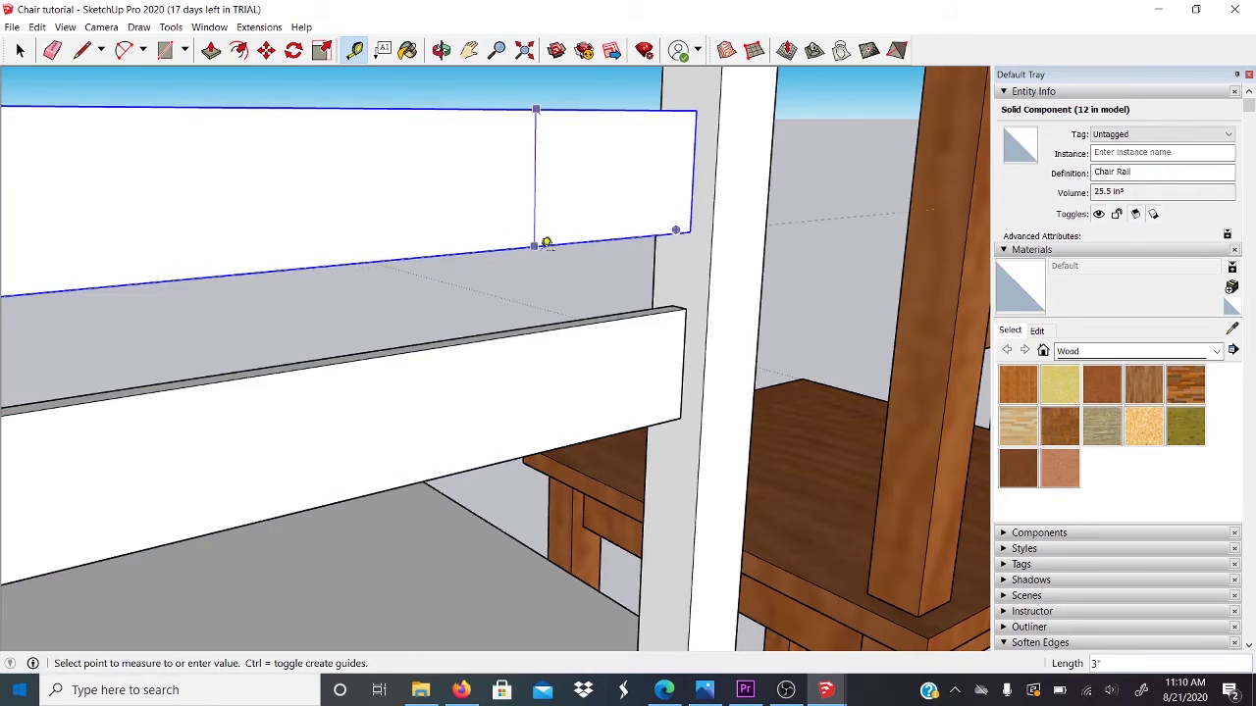
key(space)
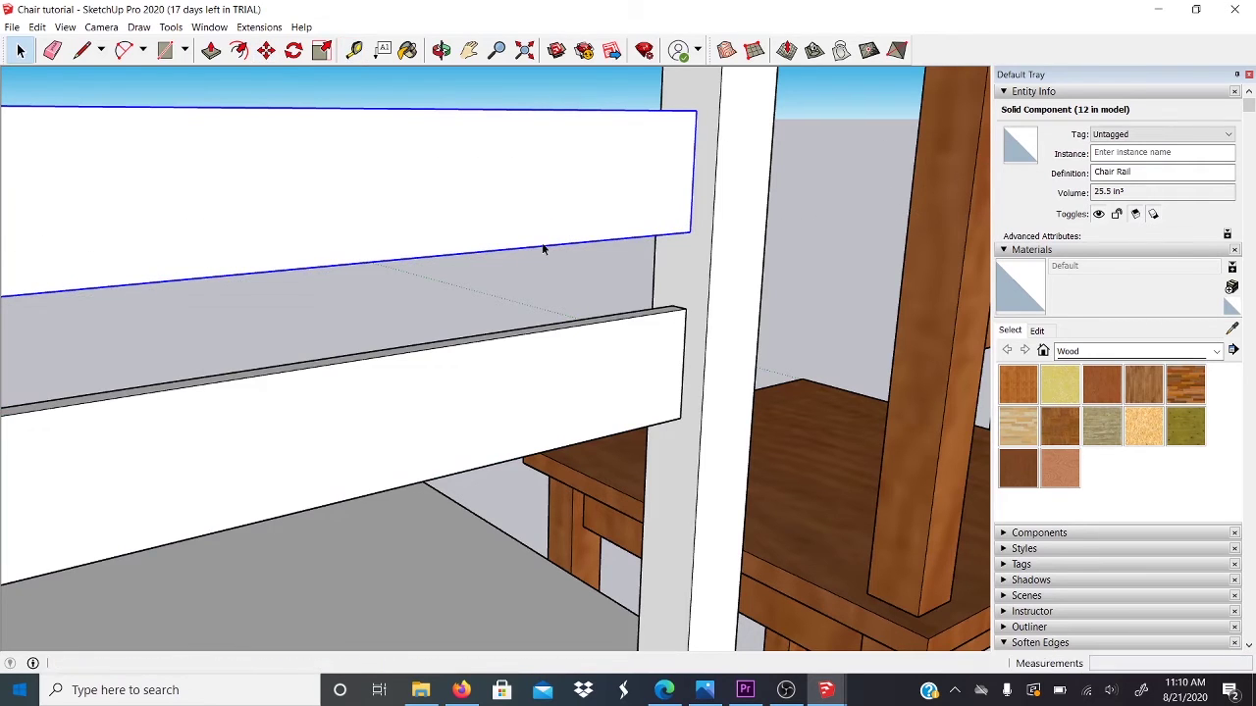
Copy the upper backrest Chair Rail straight down 5" from its top edge
key(m)
click(604, 112)
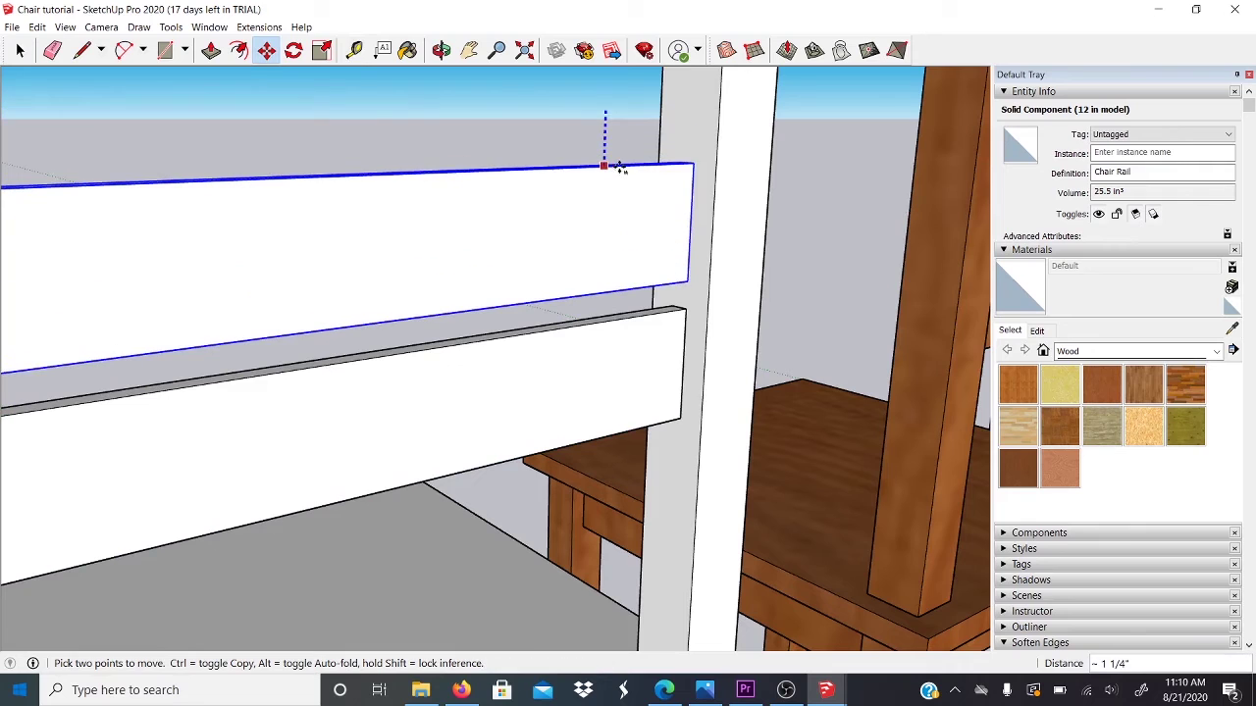
key(ctrl)
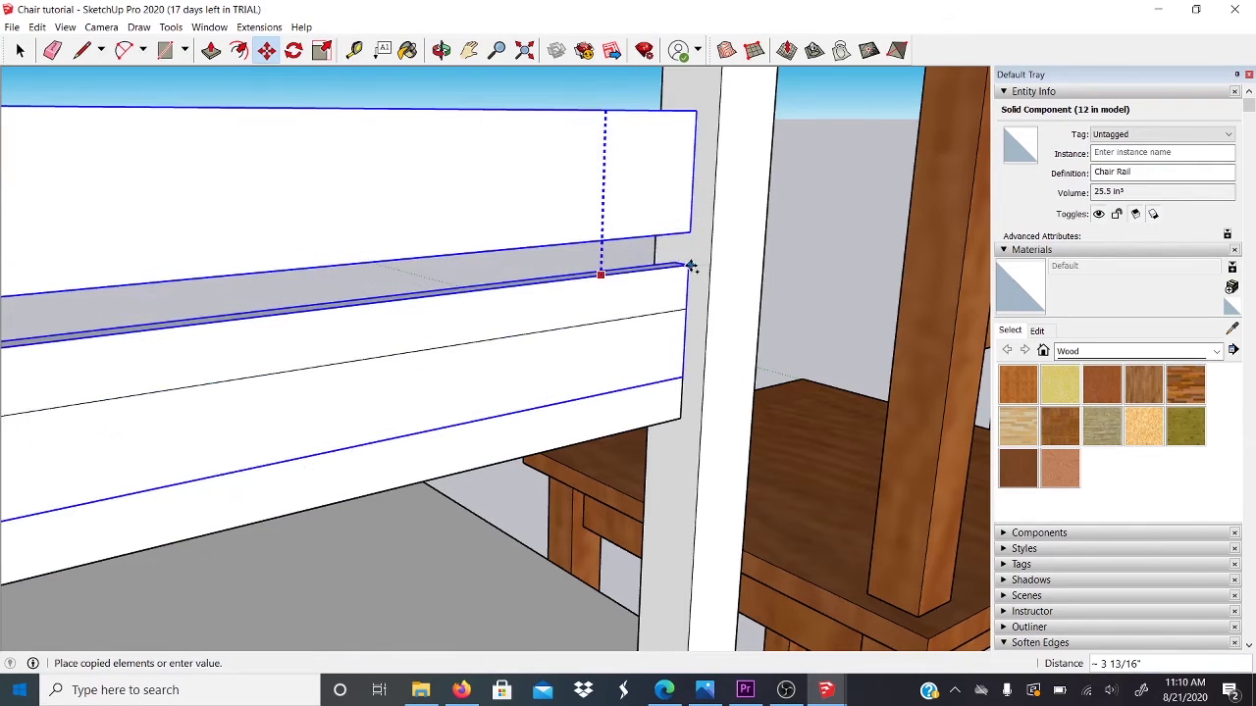
click(691, 266)
text(5)
key(Return)
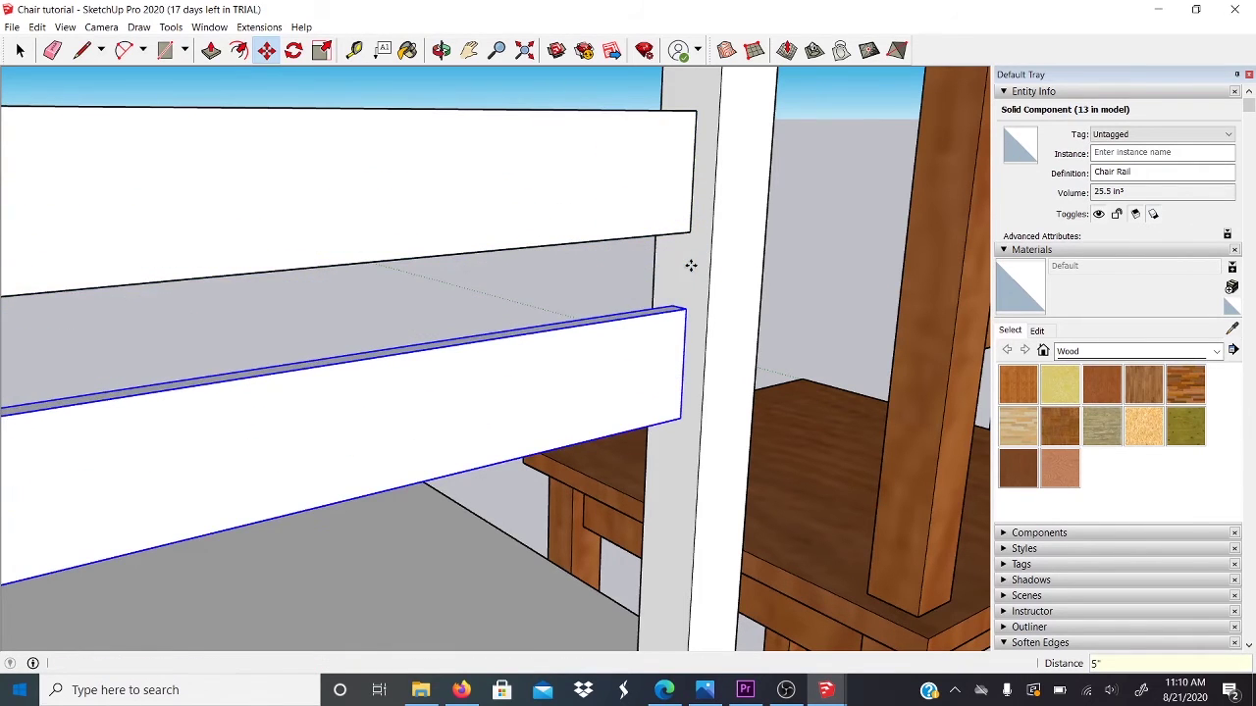
Examine the new chair's backrest from the back and front, and compare the whole chair with the finished example
scroll(673, 328, down, 3)
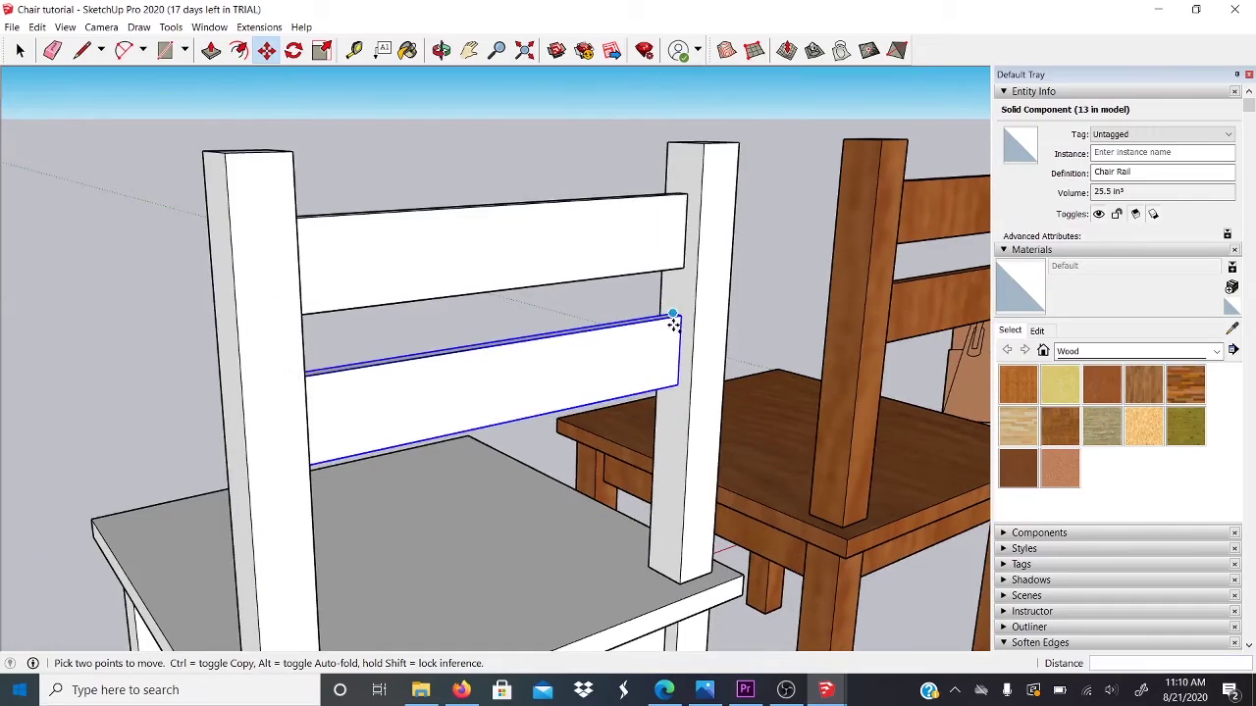
middle_drag(633, 314, 645, 232)
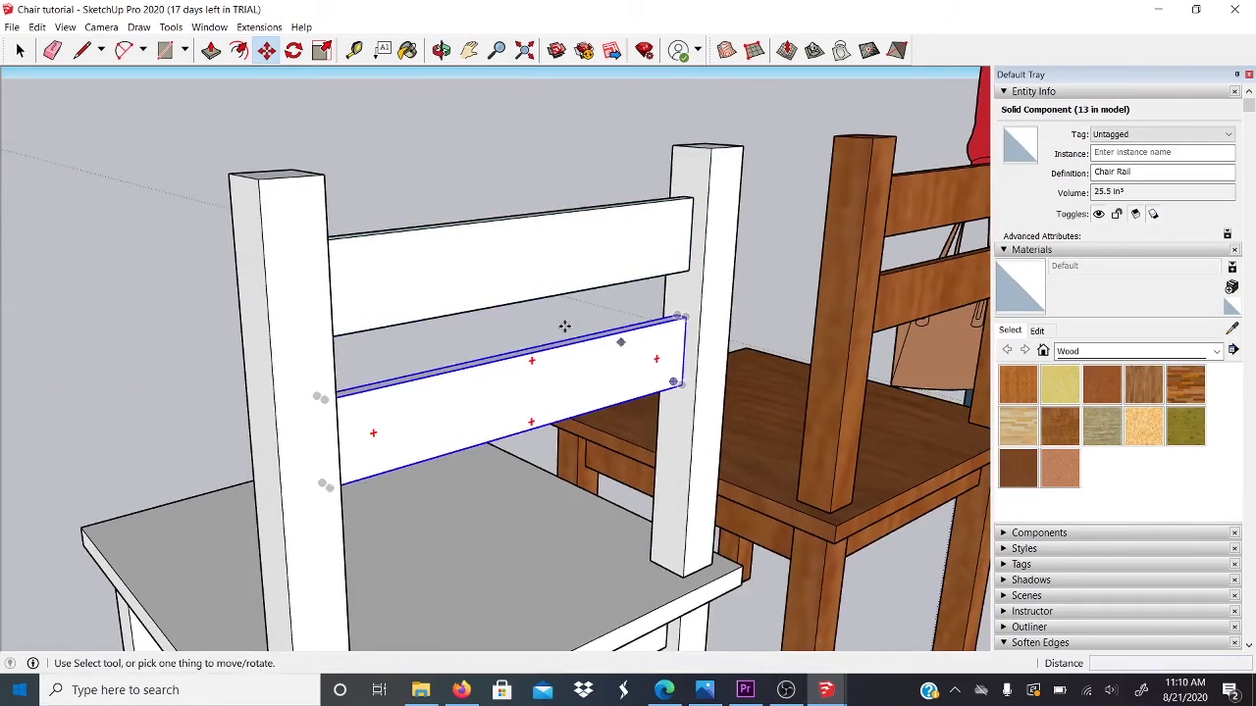
middle_drag(539, 323, 659, 352)
scroll(774, 382, down, 3)
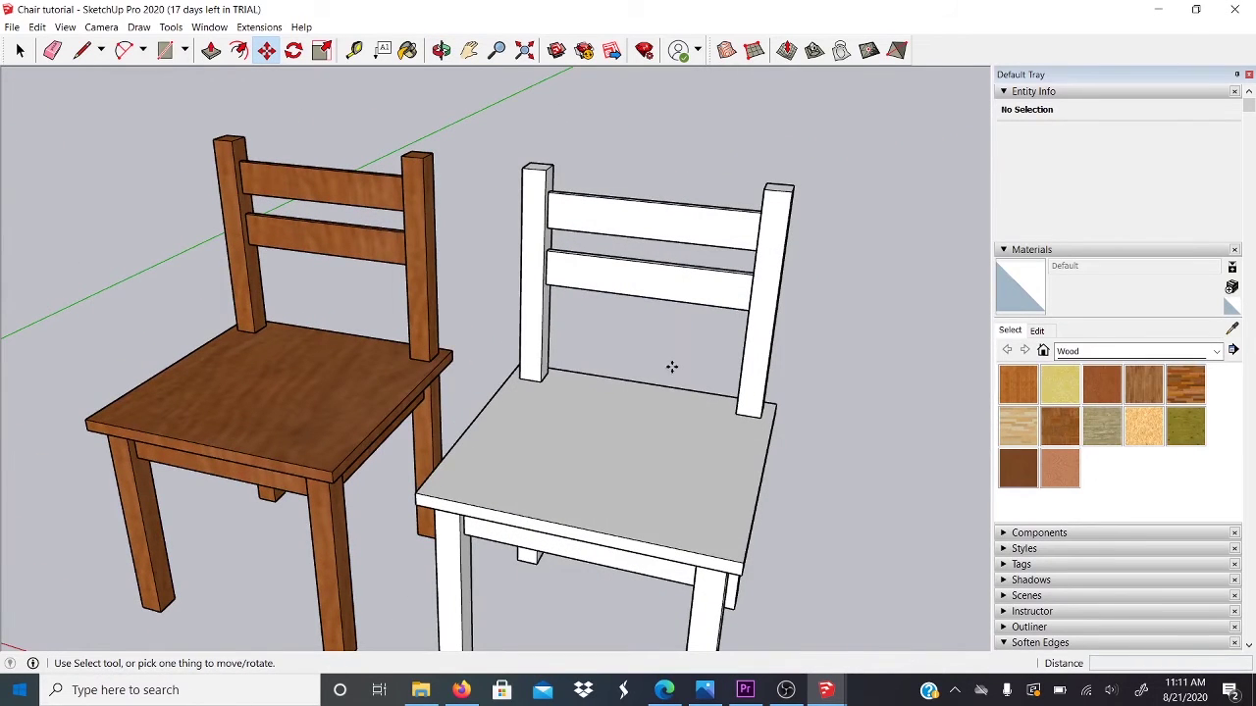
middle_drag(748, 414, 780, 369)
scroll(814, 317, down, 3)
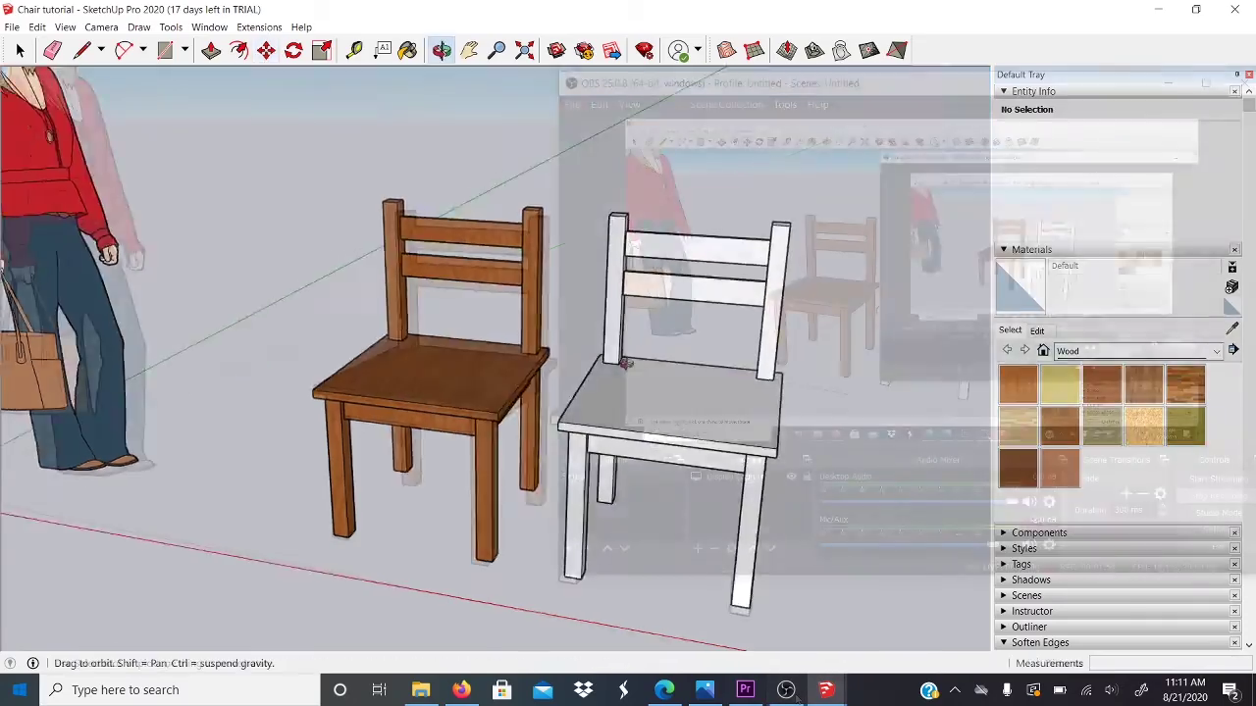
middle_drag(598, 441, 696, 513)
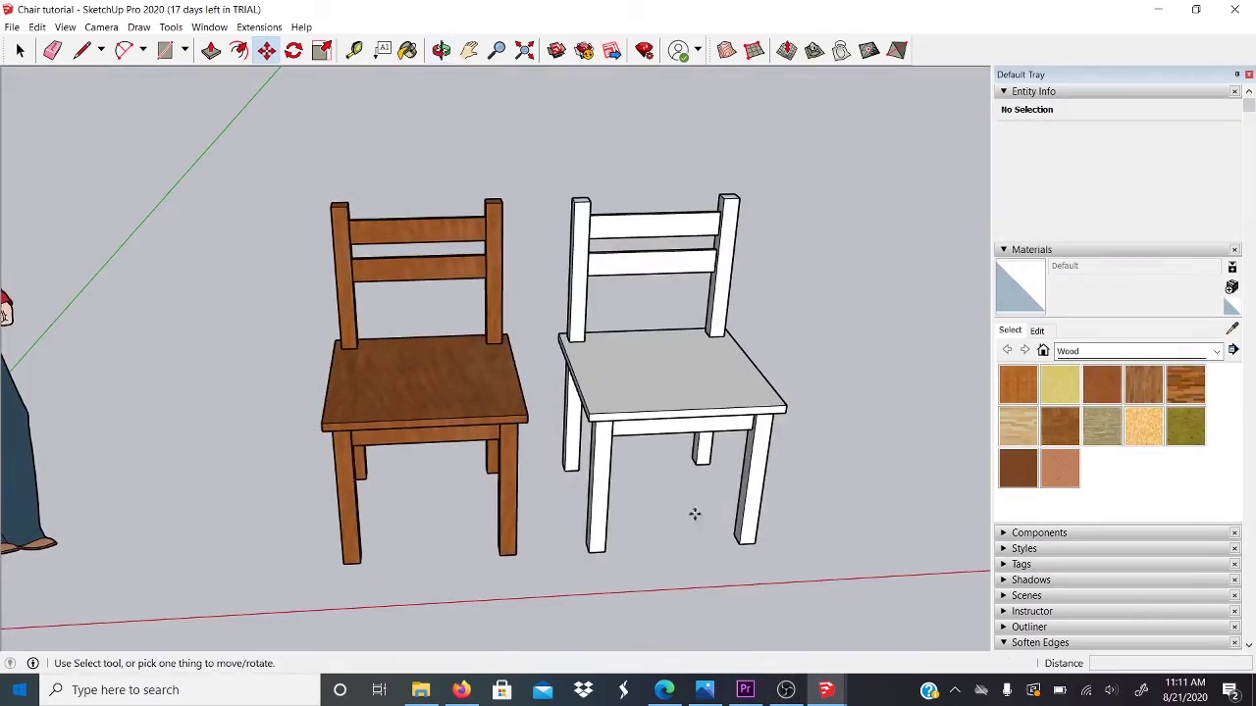
key(space)
middle_drag(895, 451, 774, 428)
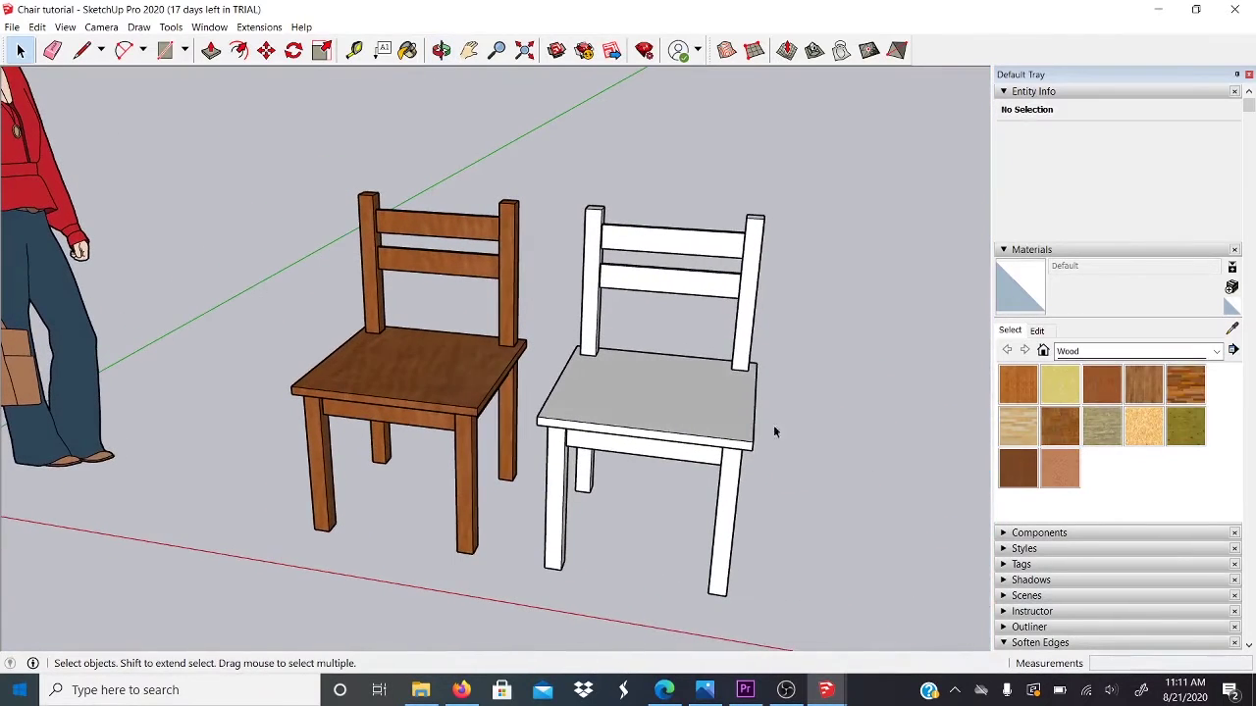
Collapse and reopen the Materials section, and view the list of available material collections
click(1006, 250)
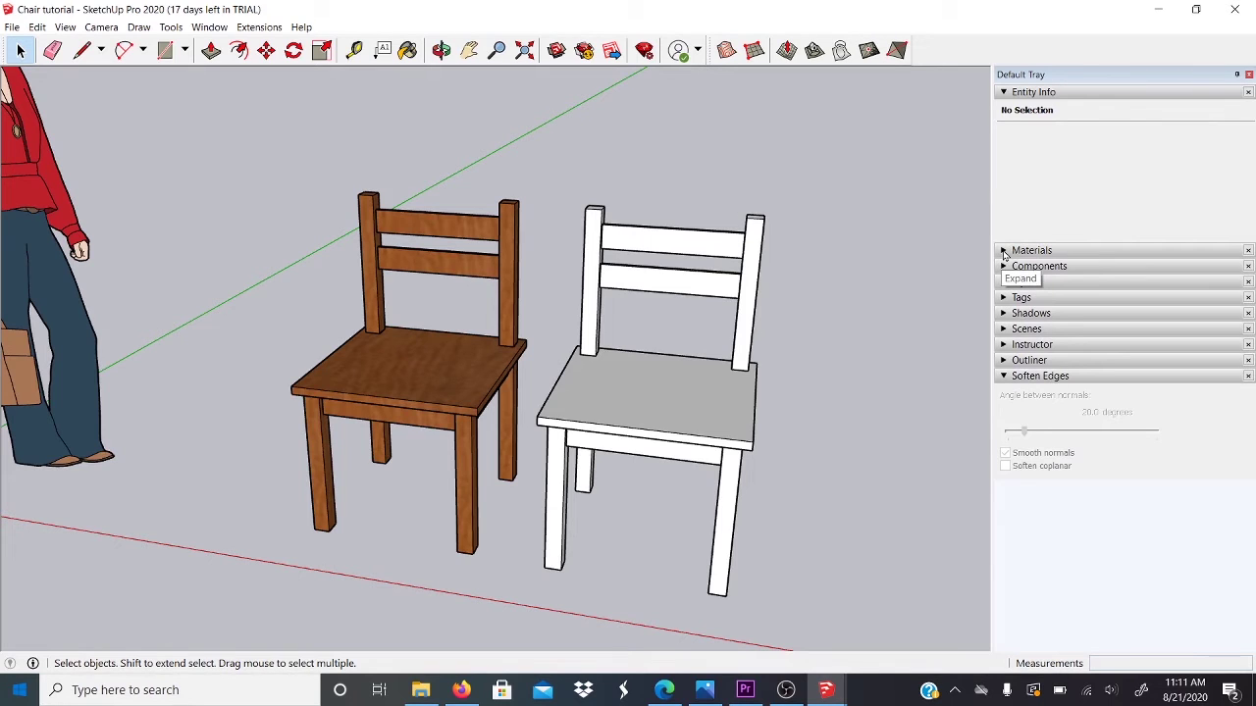
click(1003, 251)
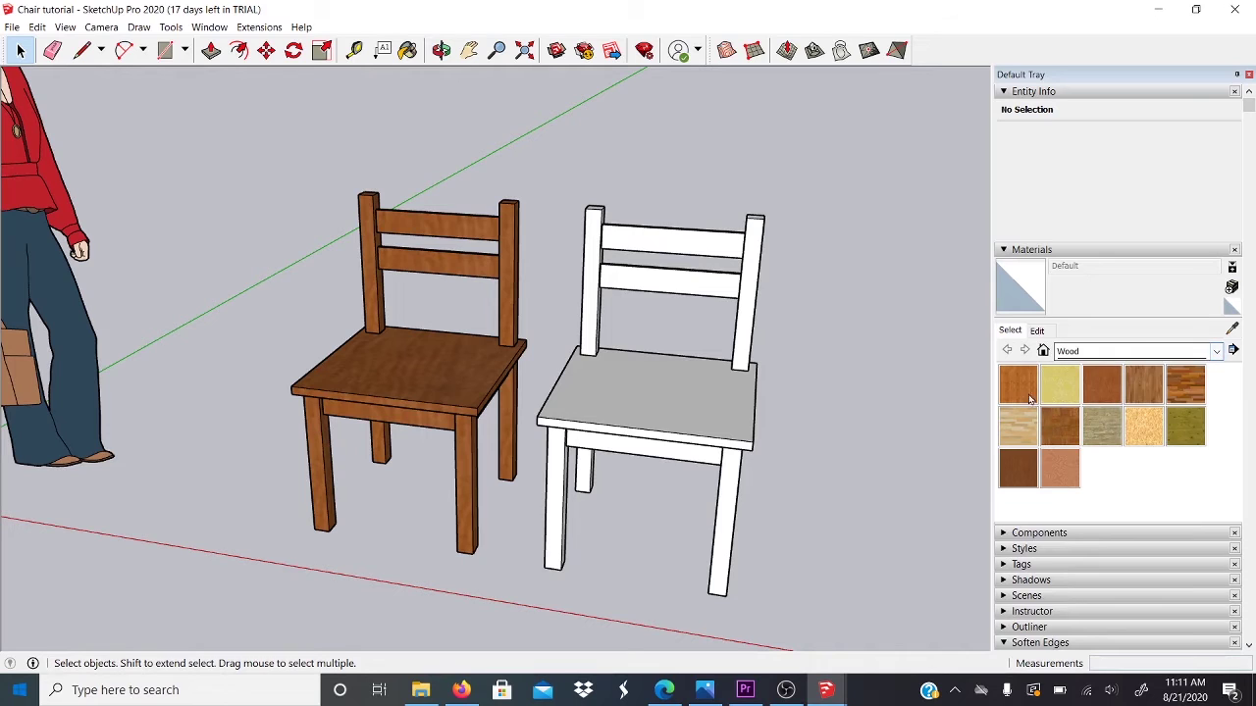
click(1195, 354)
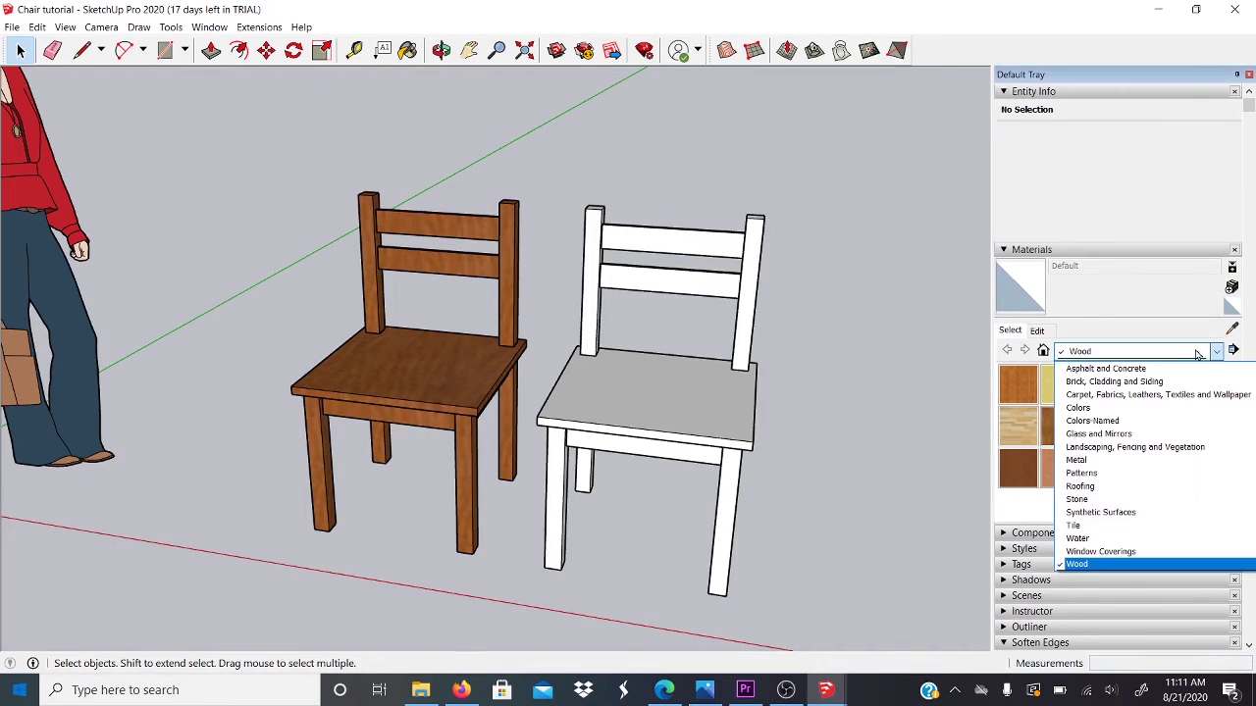
click(1202, 354)
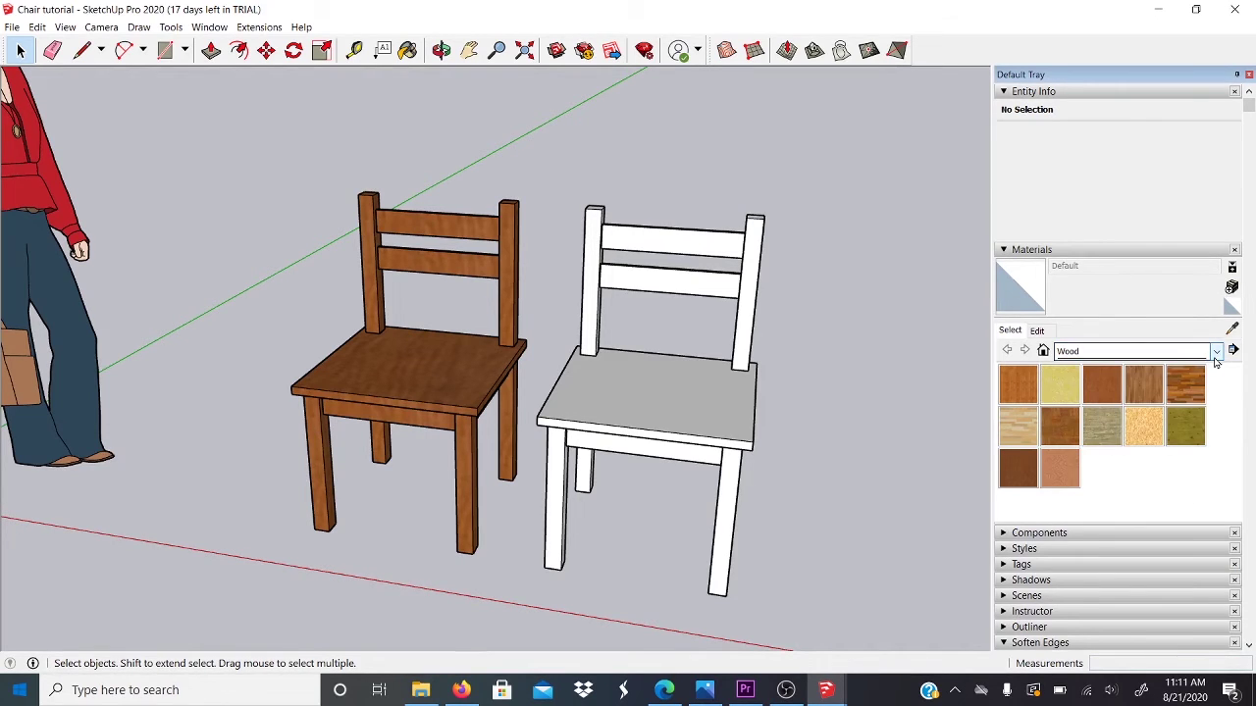
Browse the Asphalt and Concrete and the Landscaping, Fencing and Vegetation material collections
click(1215, 355)
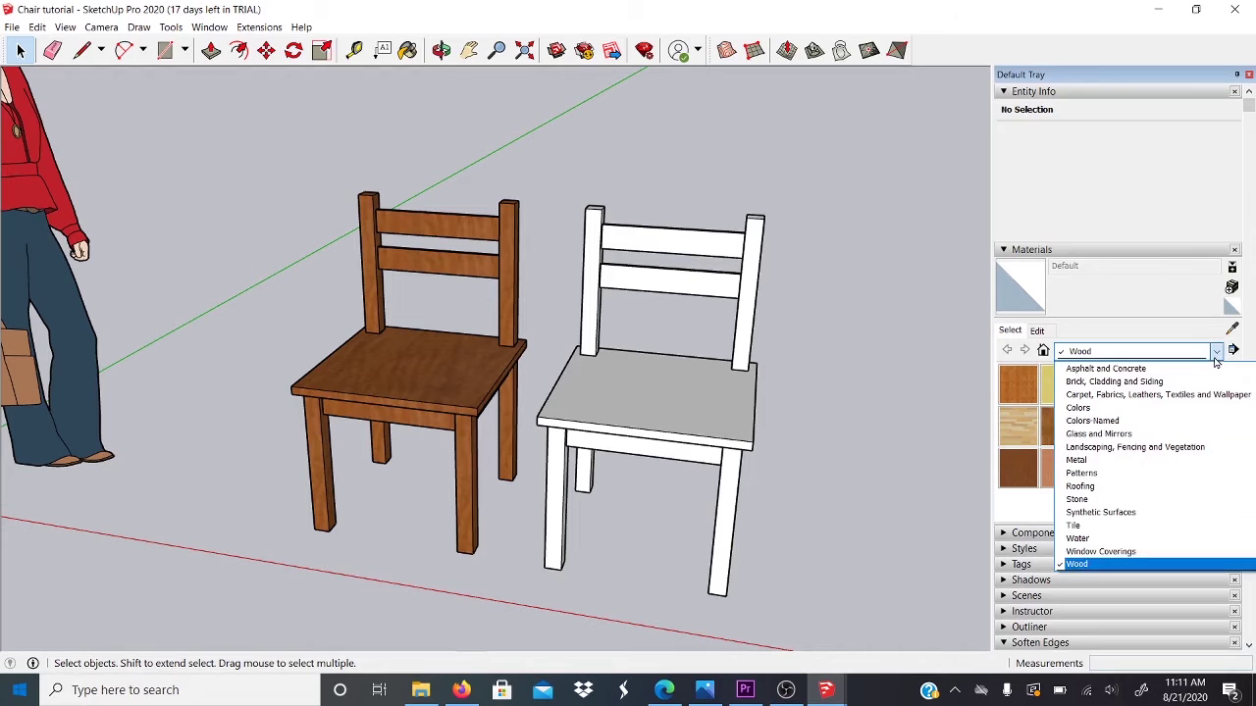
click(1167, 369)
click(1163, 351)
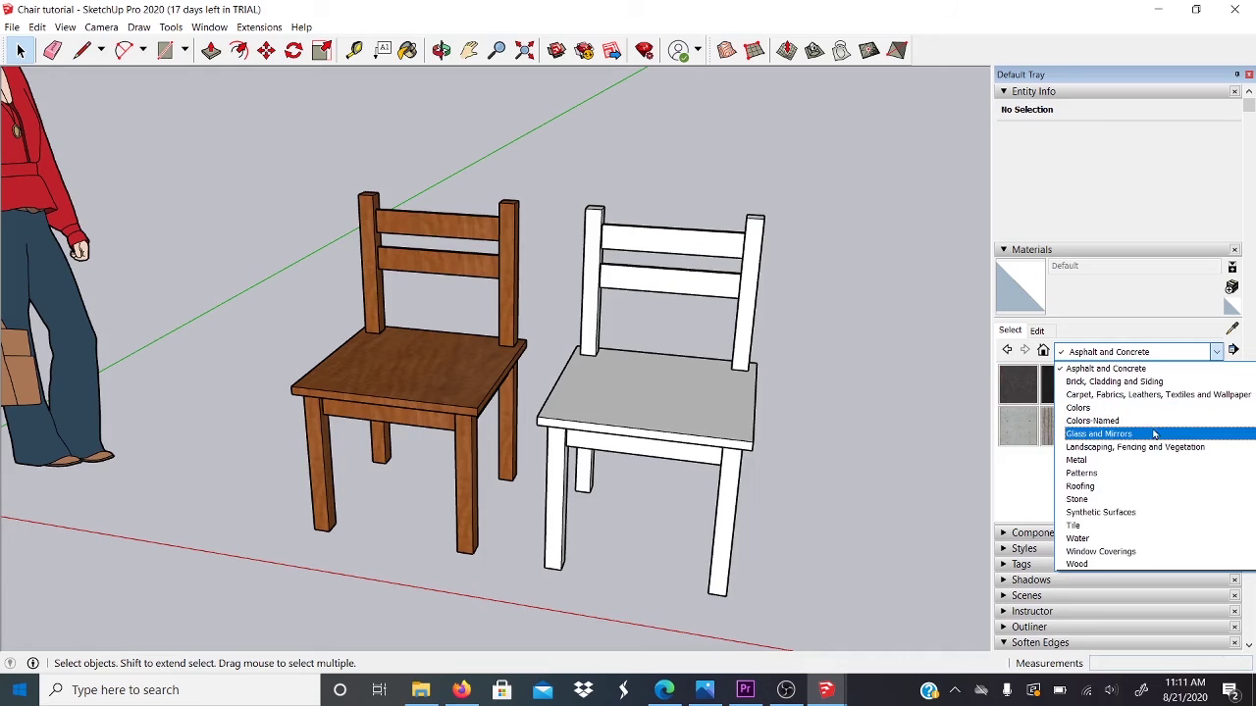
click(1144, 446)
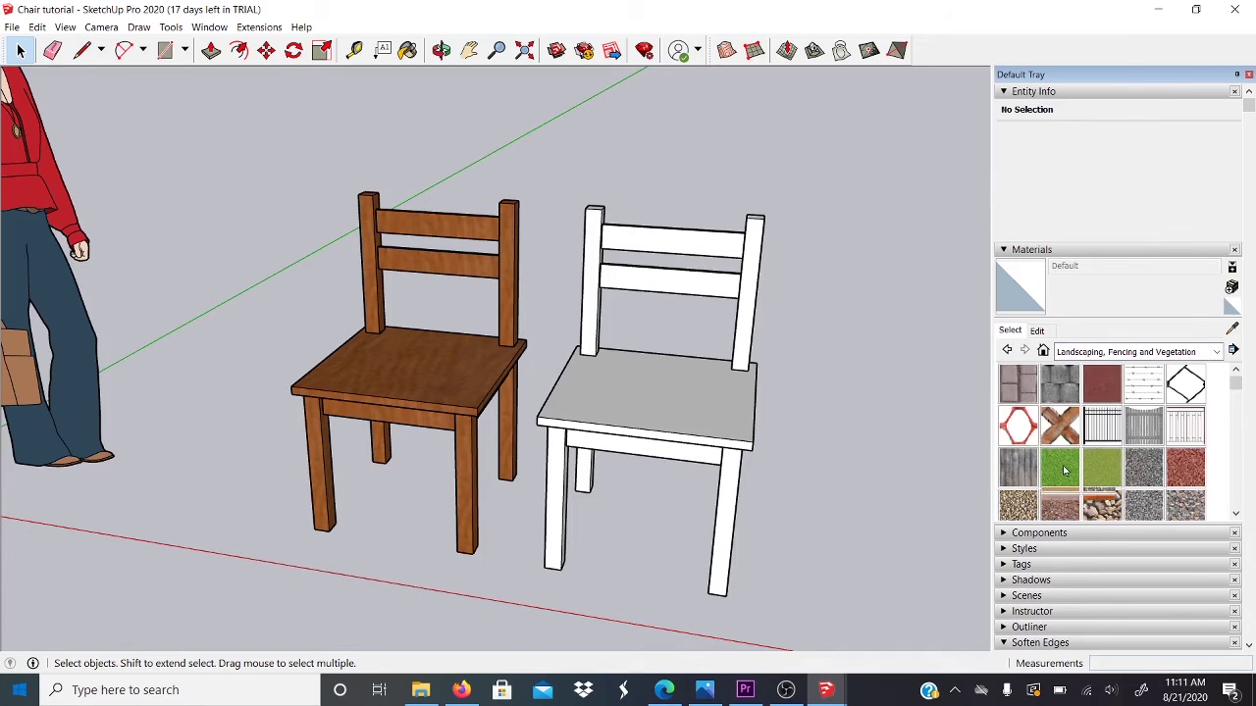
scroll(1091, 441, down, 2)
scroll(1091, 440, down, 2)
scroll(1094, 448, up, 2)
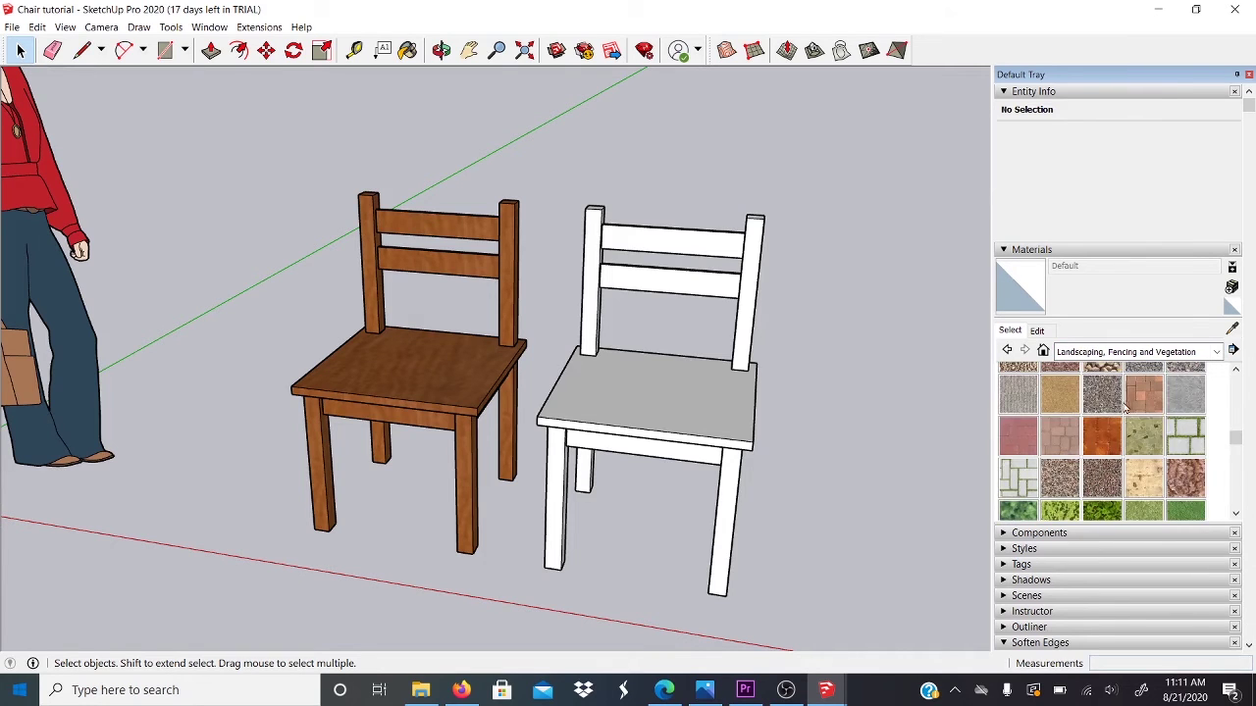
scroll(1127, 410, up, 3)
Choose Wood Cherry Original from the Wood material collection and paint the new chair's seat with it
click(1197, 354)
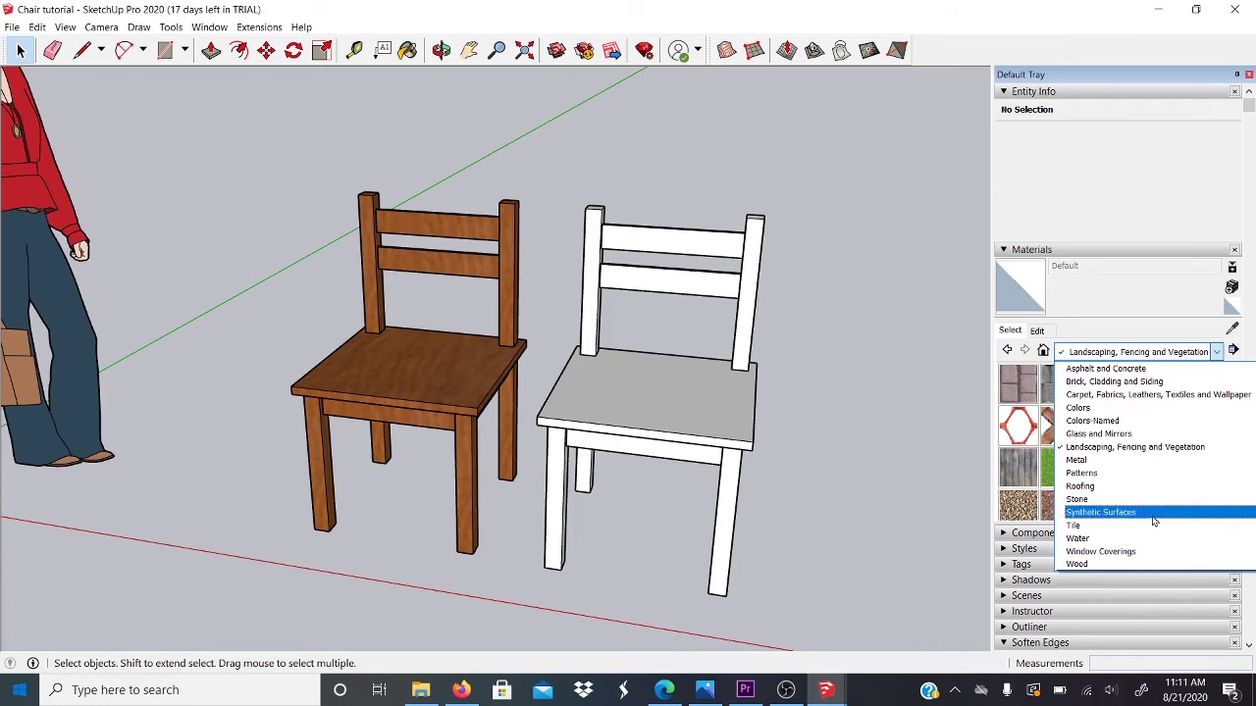
click(1117, 567)
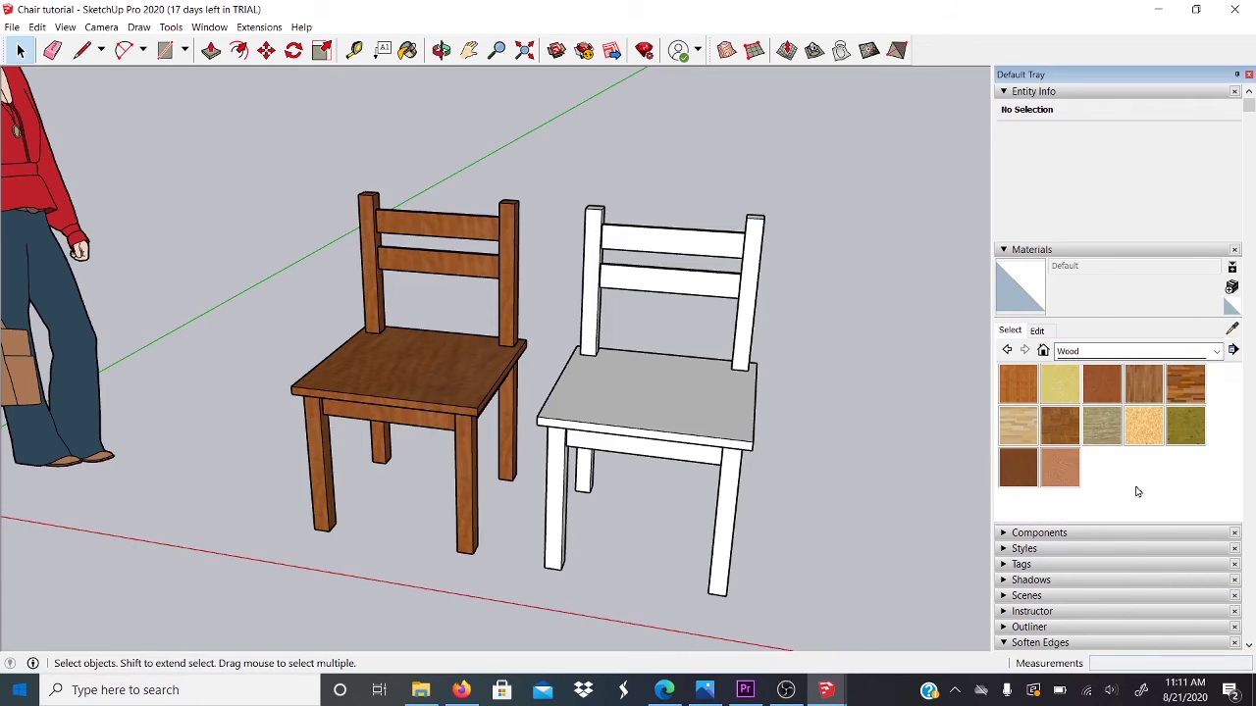
click(1109, 392)
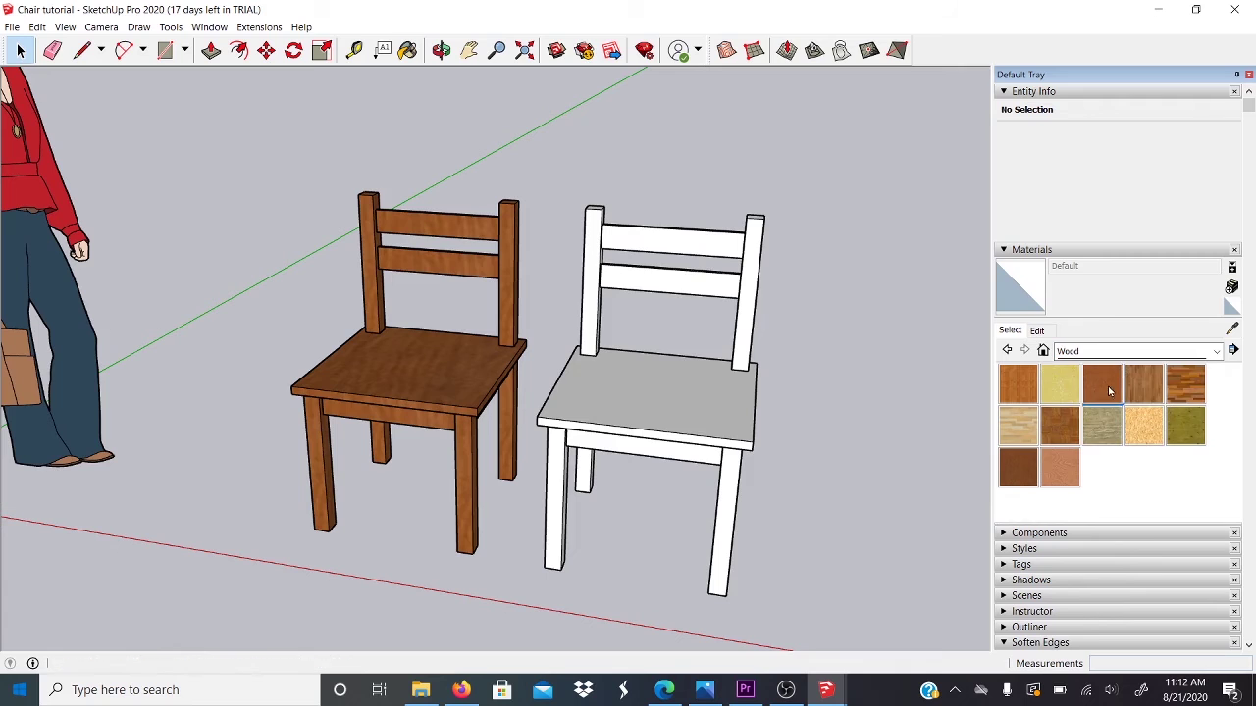
middle_drag(751, 402, 634, 445)
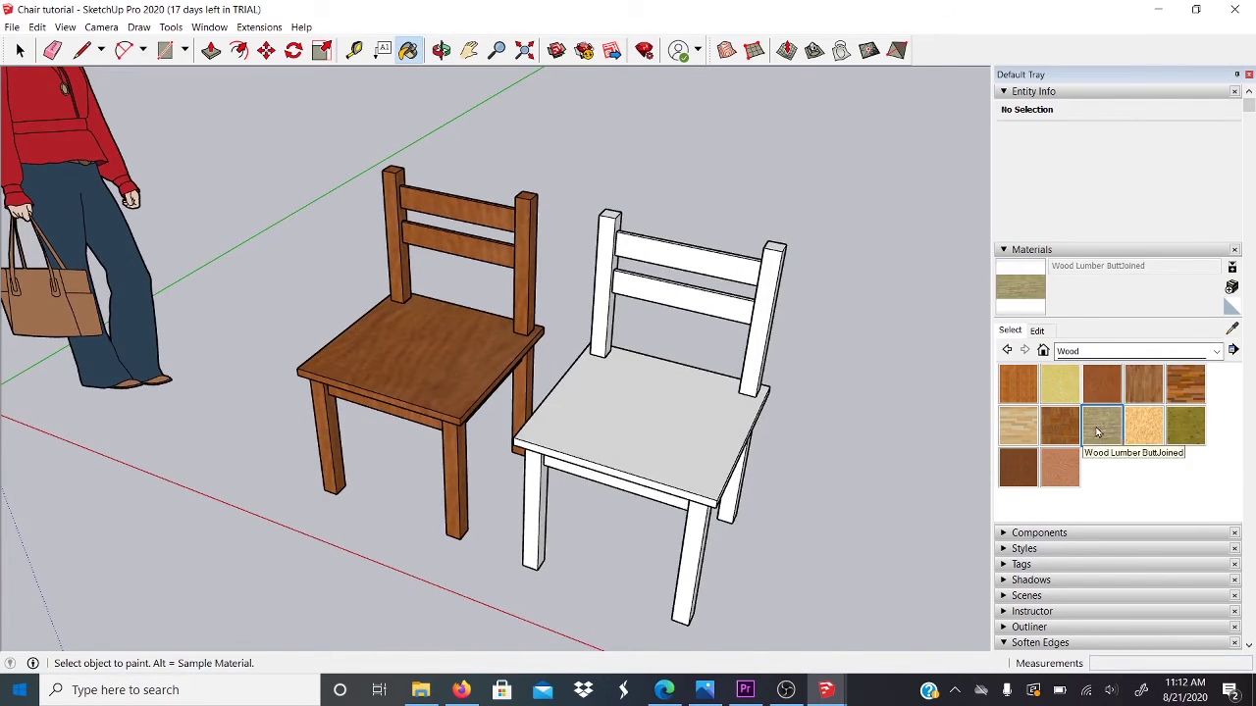
click(632, 420)
Paint the two backrest rails and the front rail under the seat with Wood Cherry Original
mouse_move(818, 433)
middle_down()
mouse_move(802, 235)
mouse_move(858, 241)
mouse_move(654, 392)
mouse_move(486, 468)
mouse_move(667, 507)
mouse_move(751, 550)
mouse_move(736, 490)
middle_up()
click(678, 226)
click(683, 267)
middle_drag(683, 267, 667, 337)
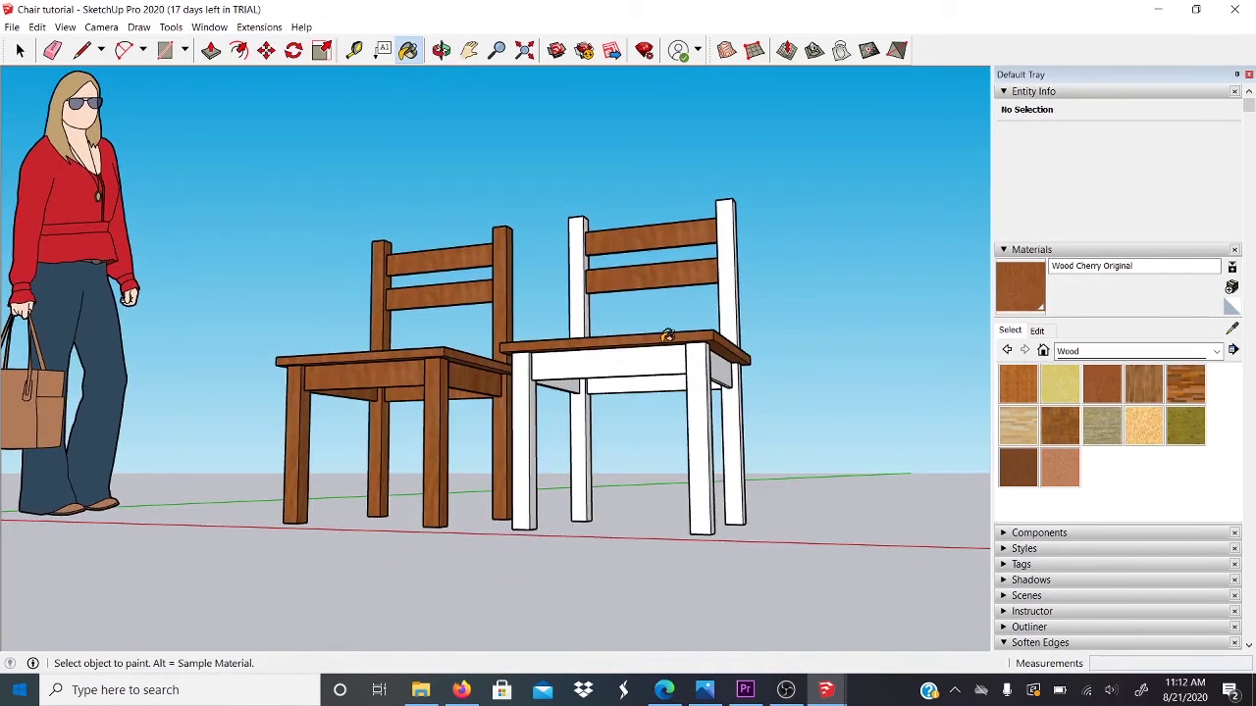
click(669, 361)
Select all parts of the new chair and paint the remaining white legs and posts with Wood Cherry Original
mouse_move(765, 246)
middle_down()
mouse_move(737, 168)
mouse_move(780, 601)
mouse_move(566, 213)
middle_up()
key(space)
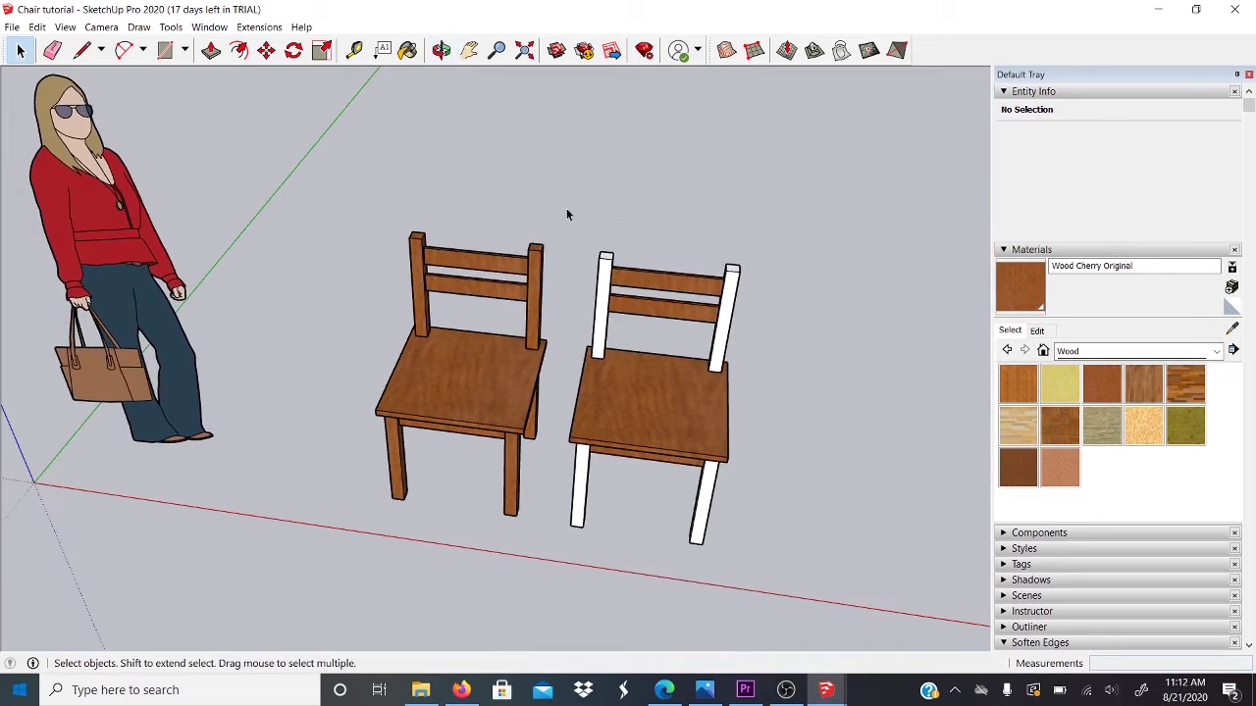
drag(566, 208, 888, 620)
key(b)
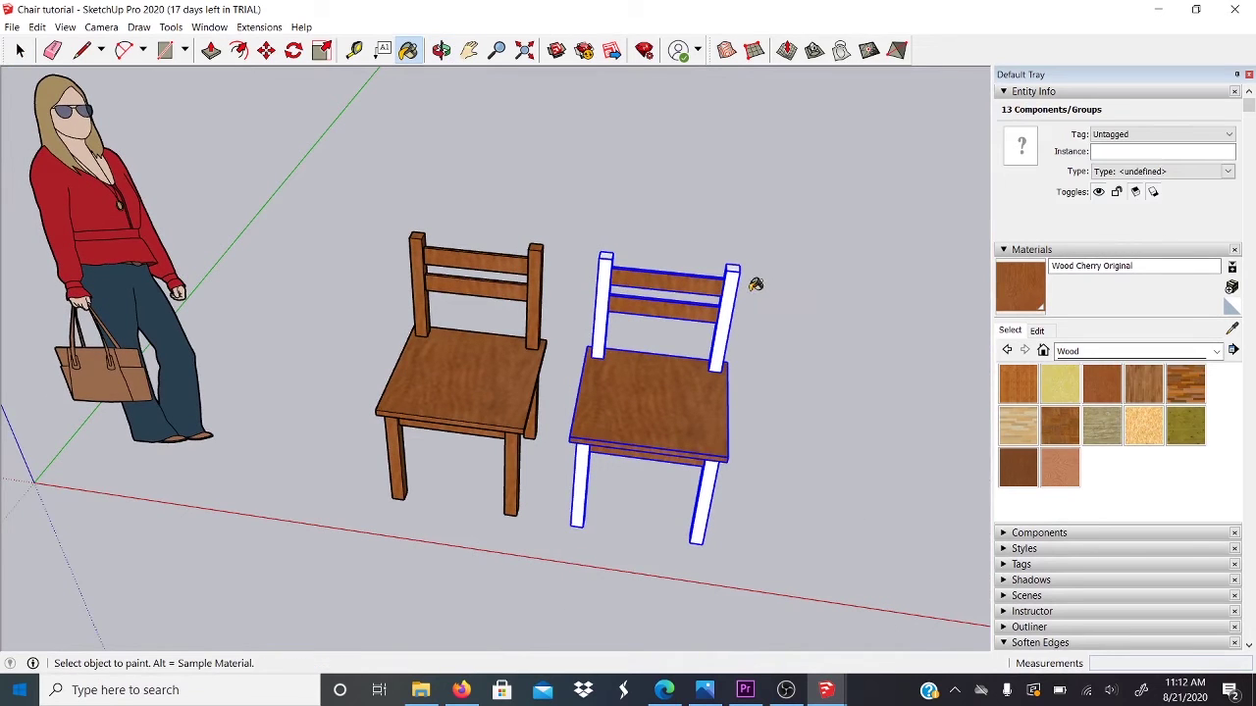
click(730, 289)
mouse_move(751, 440)
middle_down()
mouse_move(704, 202)
mouse_move(782, 359)
mouse_move(822, 583)
mouse_move(775, 611)
middle_up()
key(space)
click(782, 360)
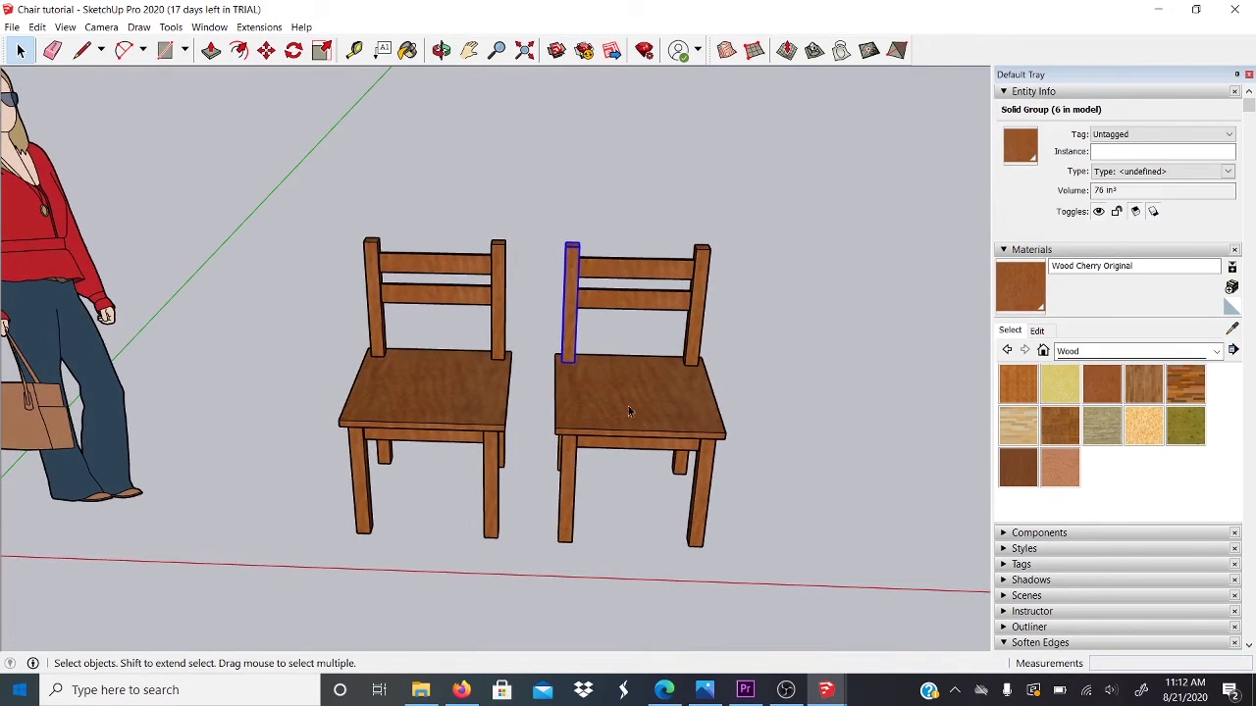
key(m)
click(584, 383)
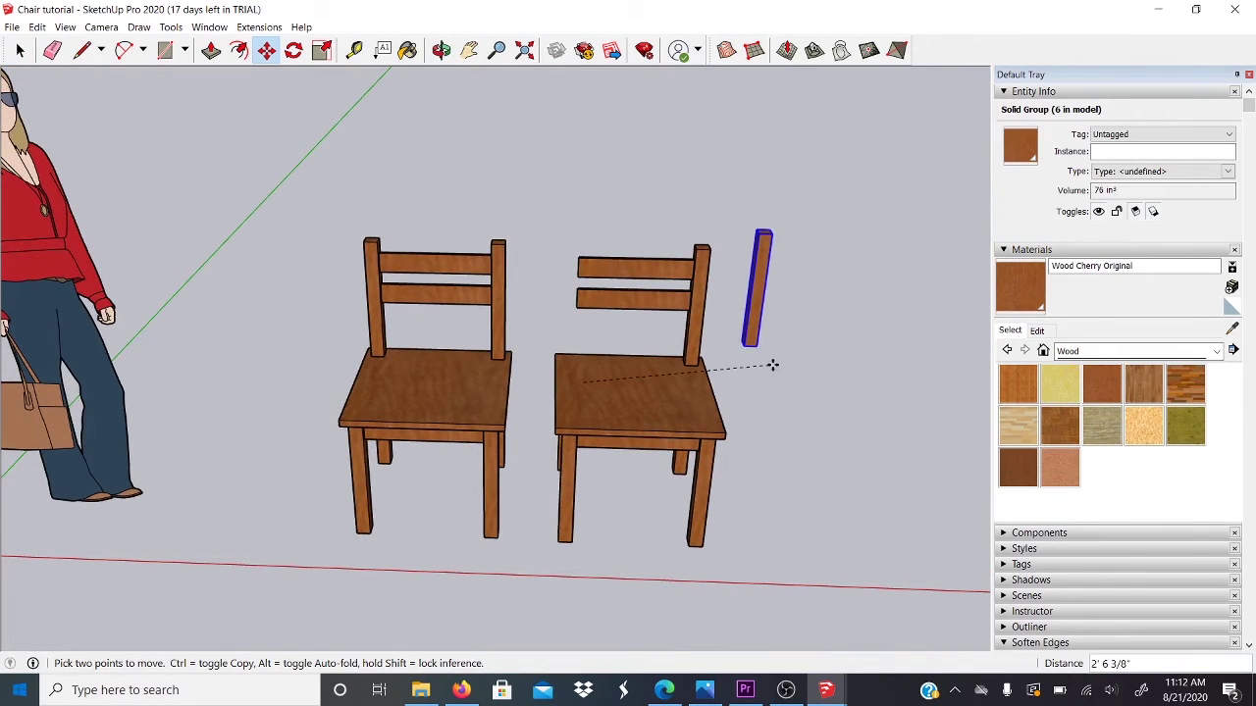
key(Escape)
key(space)
Select all parts of the new chair and combine them into one group
middle_drag(815, 423, 580, 302)
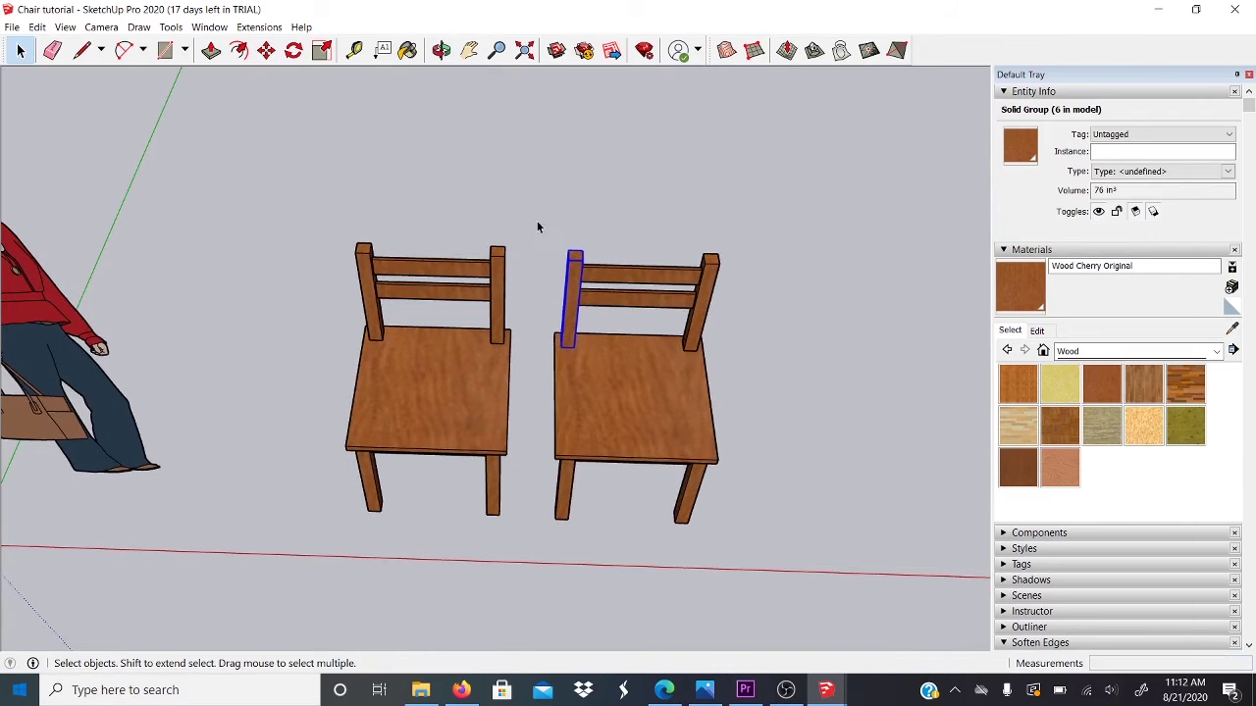
drag(537, 227, 844, 580)
middle_drag(844, 580, 758, 332)
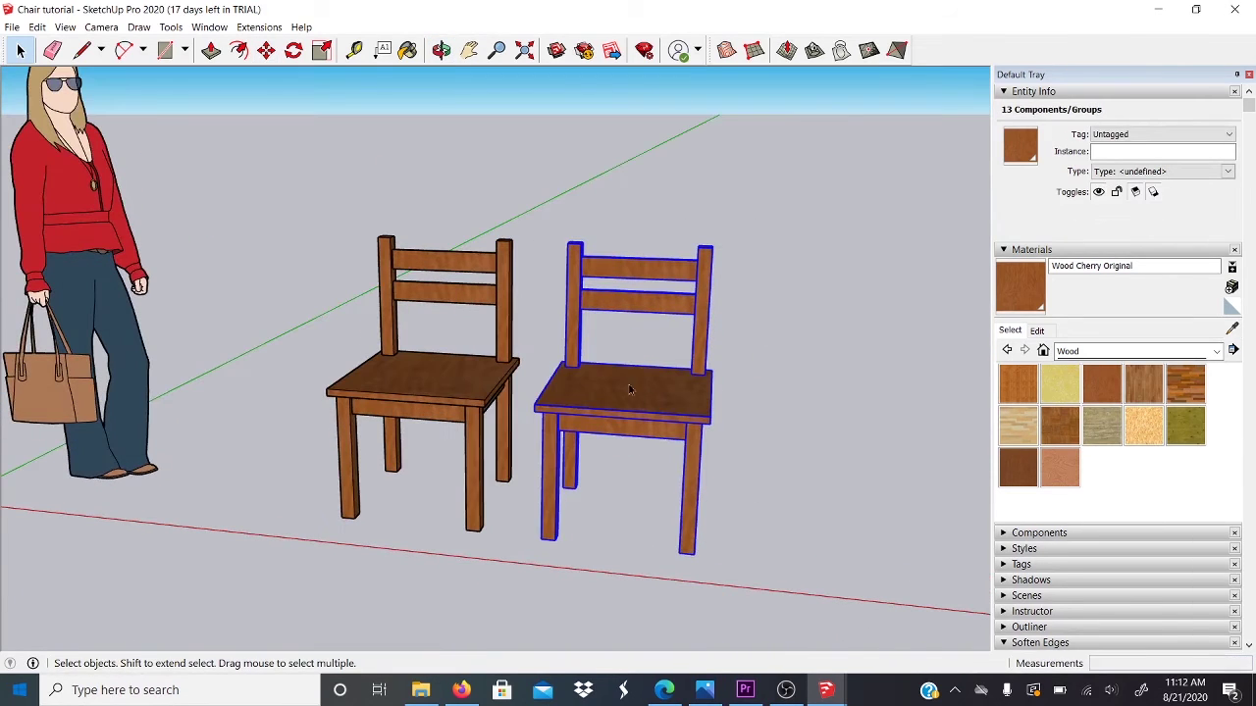
middle_drag(625, 375, 654, 420)
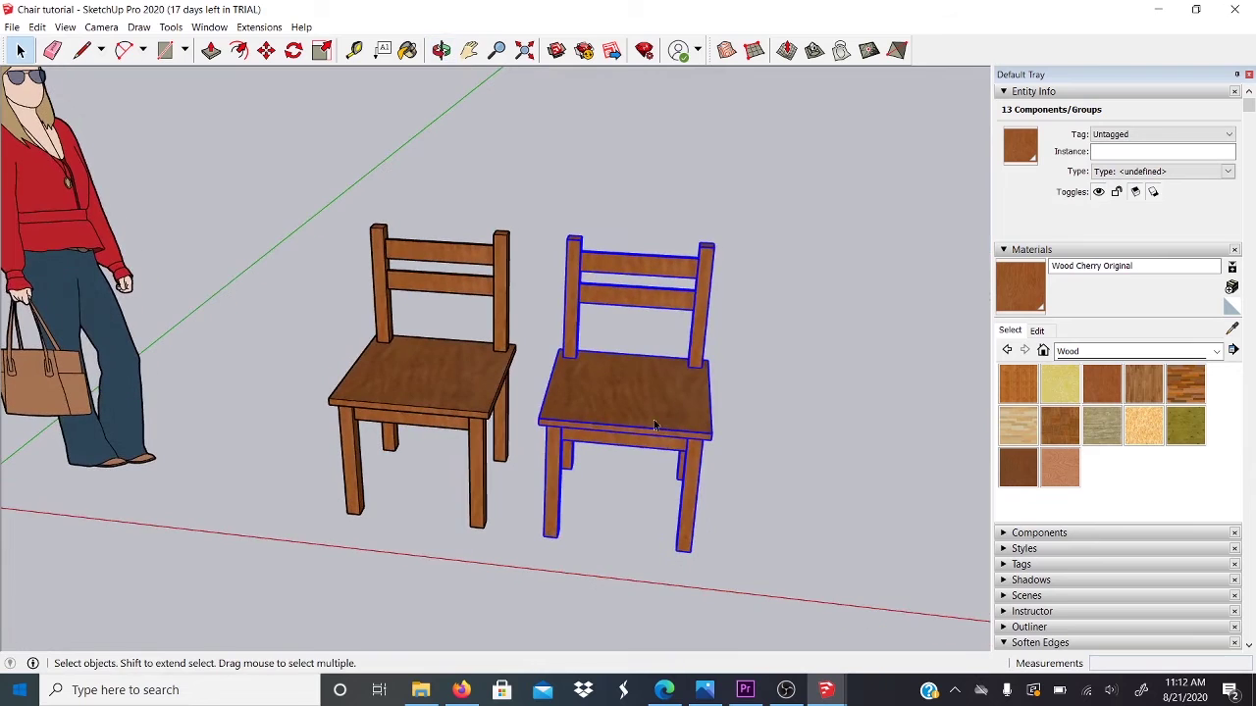
right_click(653, 420)
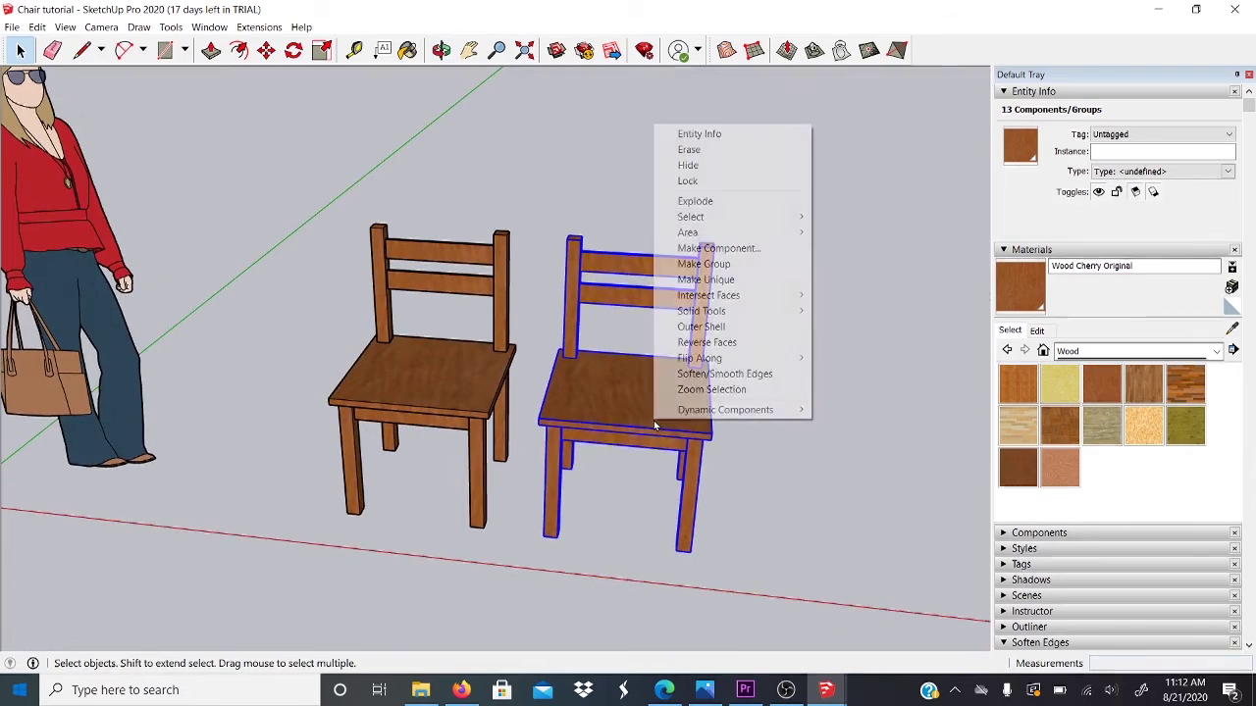
click(720, 265)
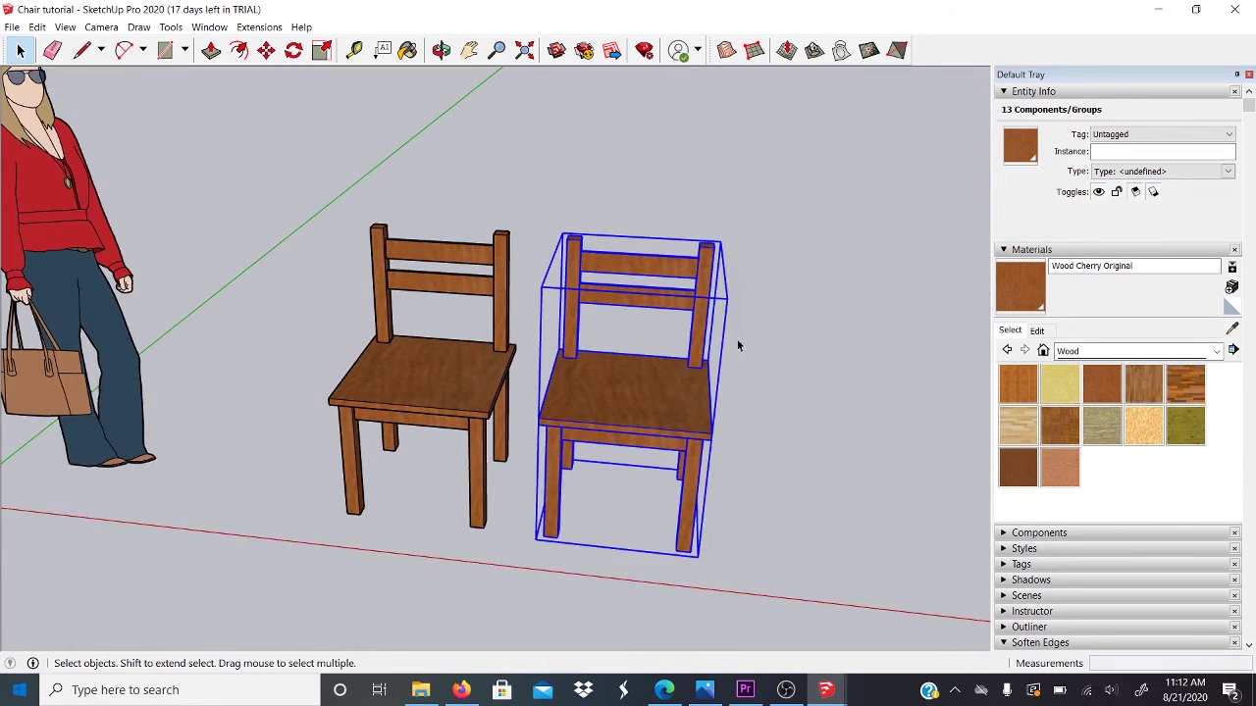
Open the new chair's group, pick a backrest rail inside it to check that parts stay separate, and exit the group
click(777, 496)
click(592, 357)
middle_drag(593, 357, 697, 392)
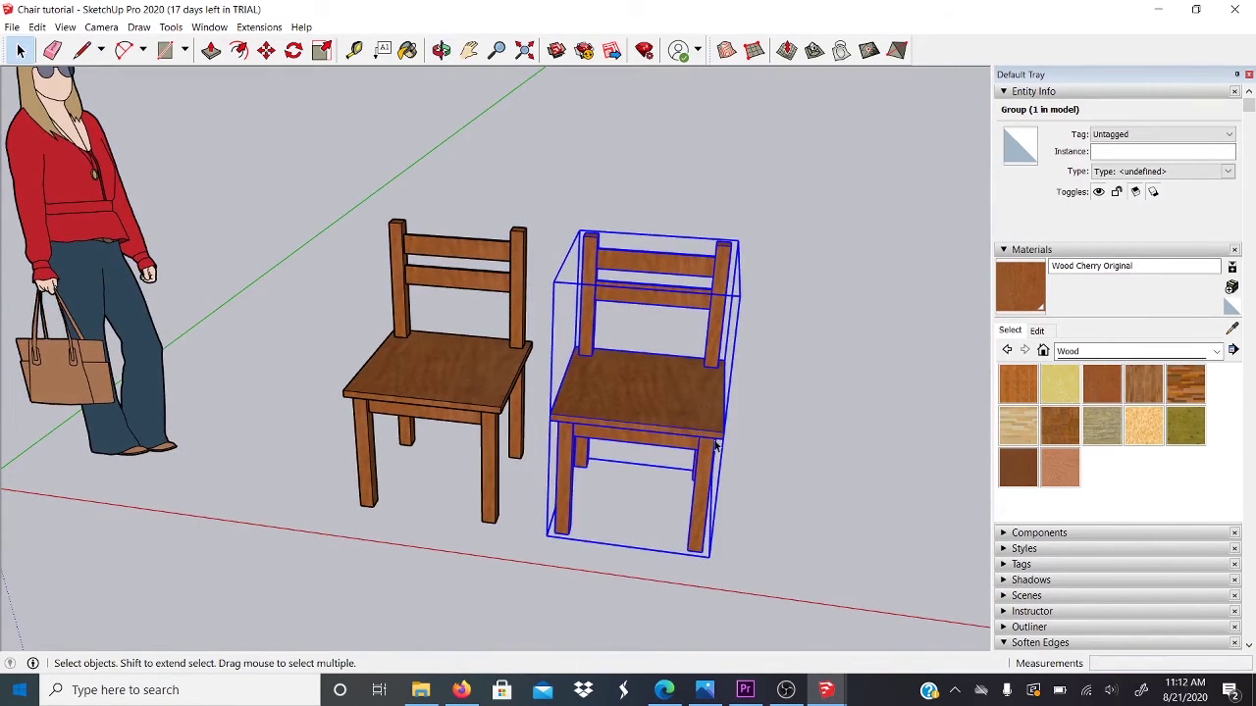
double_click(687, 408)
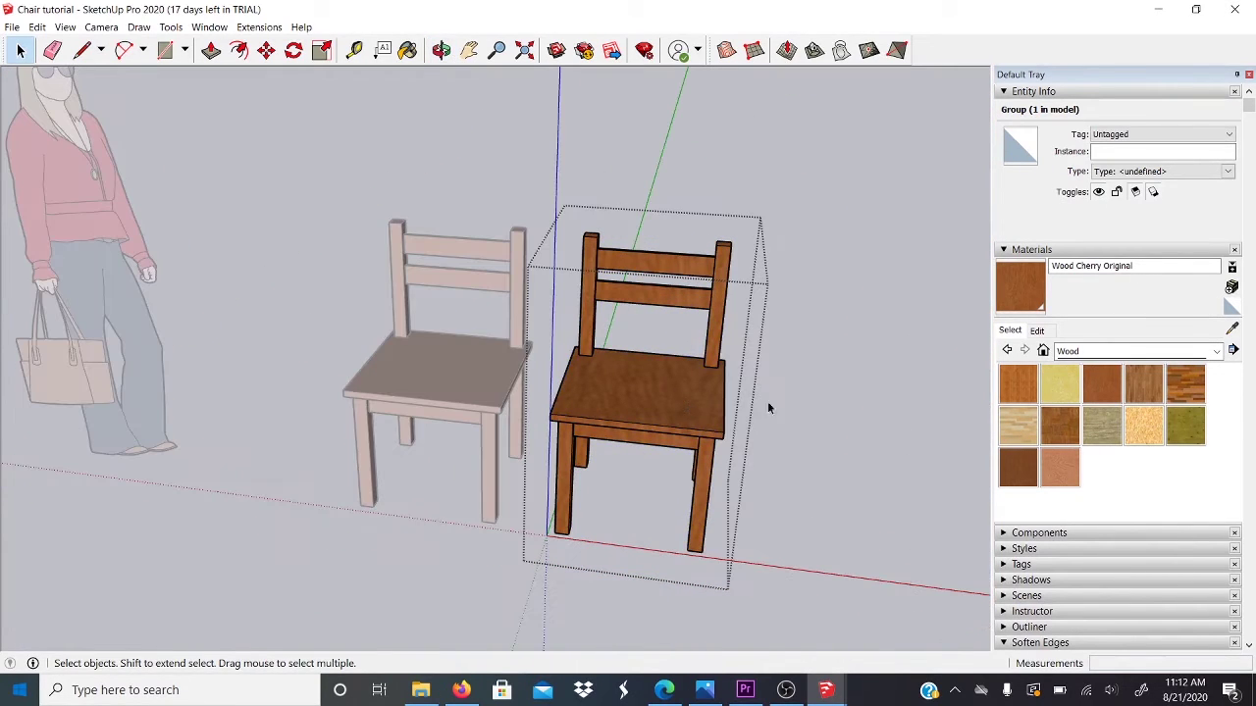
click(676, 265)
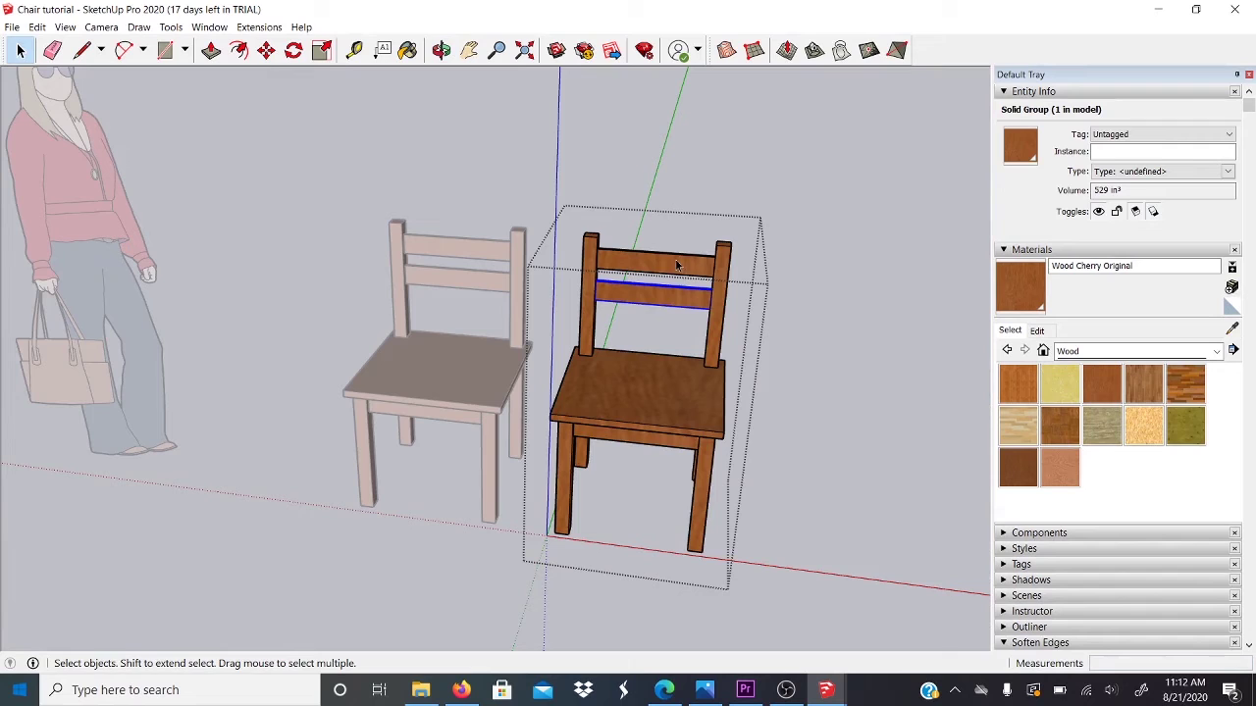
click(689, 396)
click(680, 530)
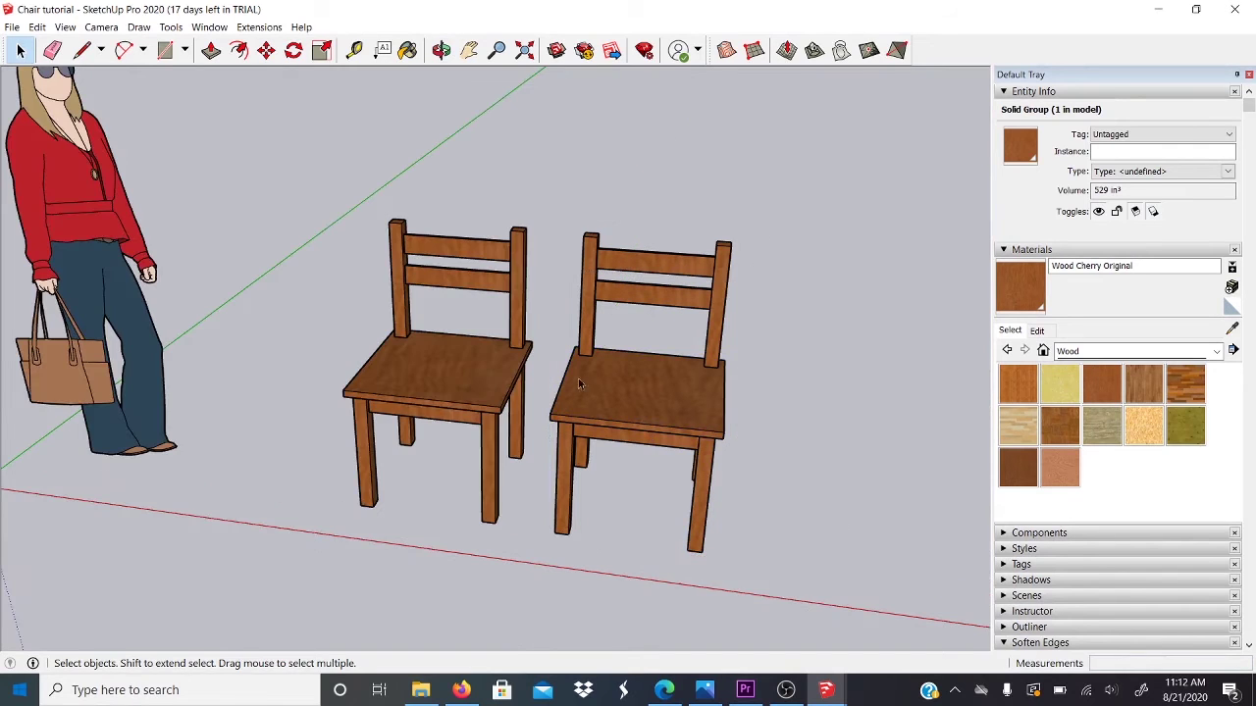
Explode the new chair's group, pick the seat as a separate part and reselect the whole chair
right_click(633, 403)
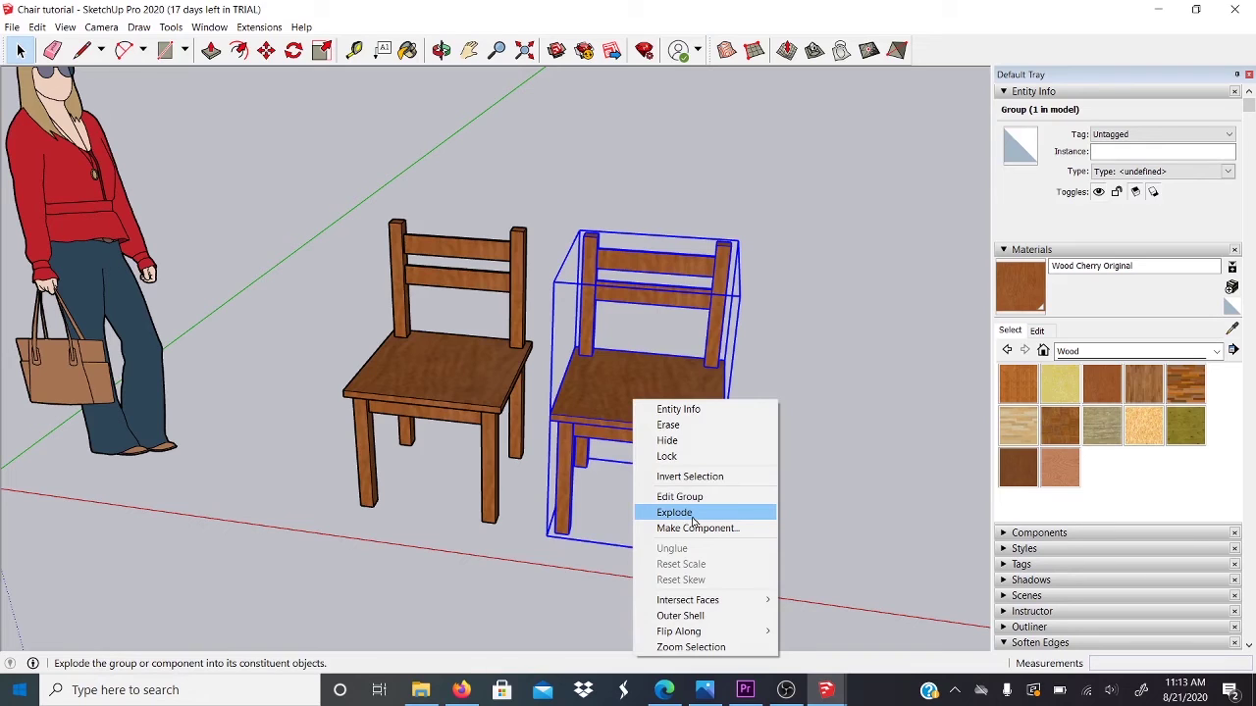
click(693, 512)
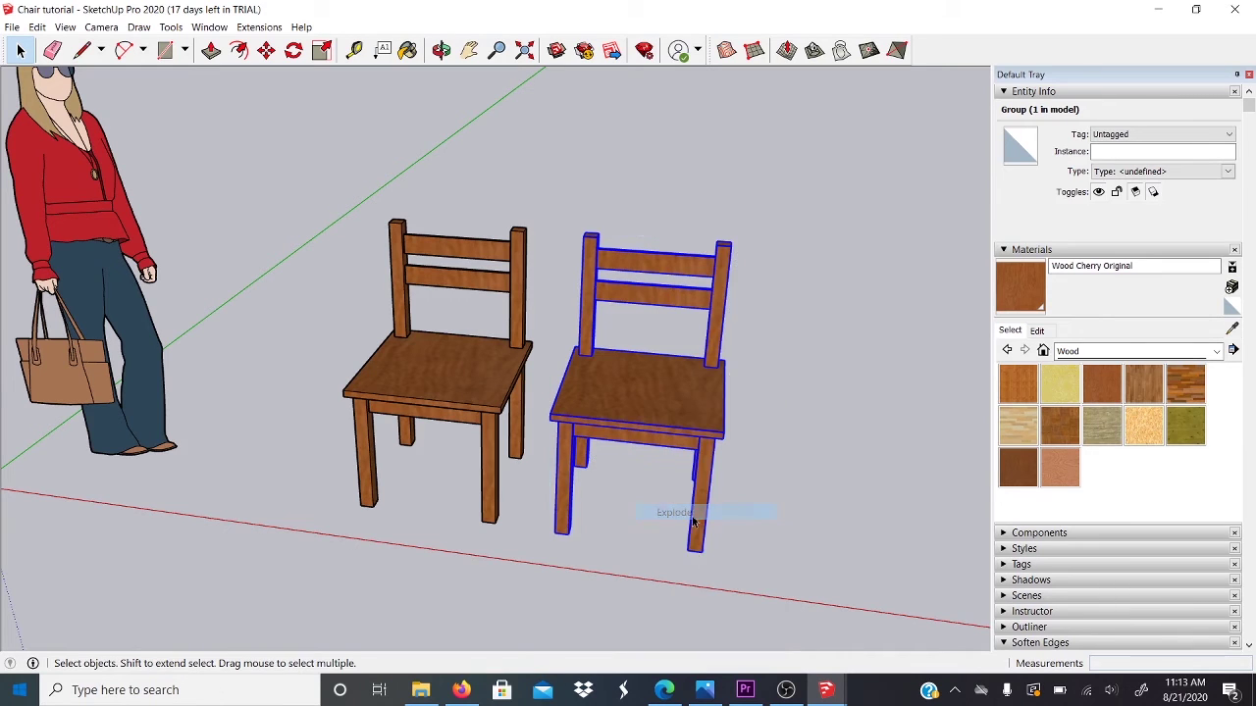
click(675, 441)
key(m)
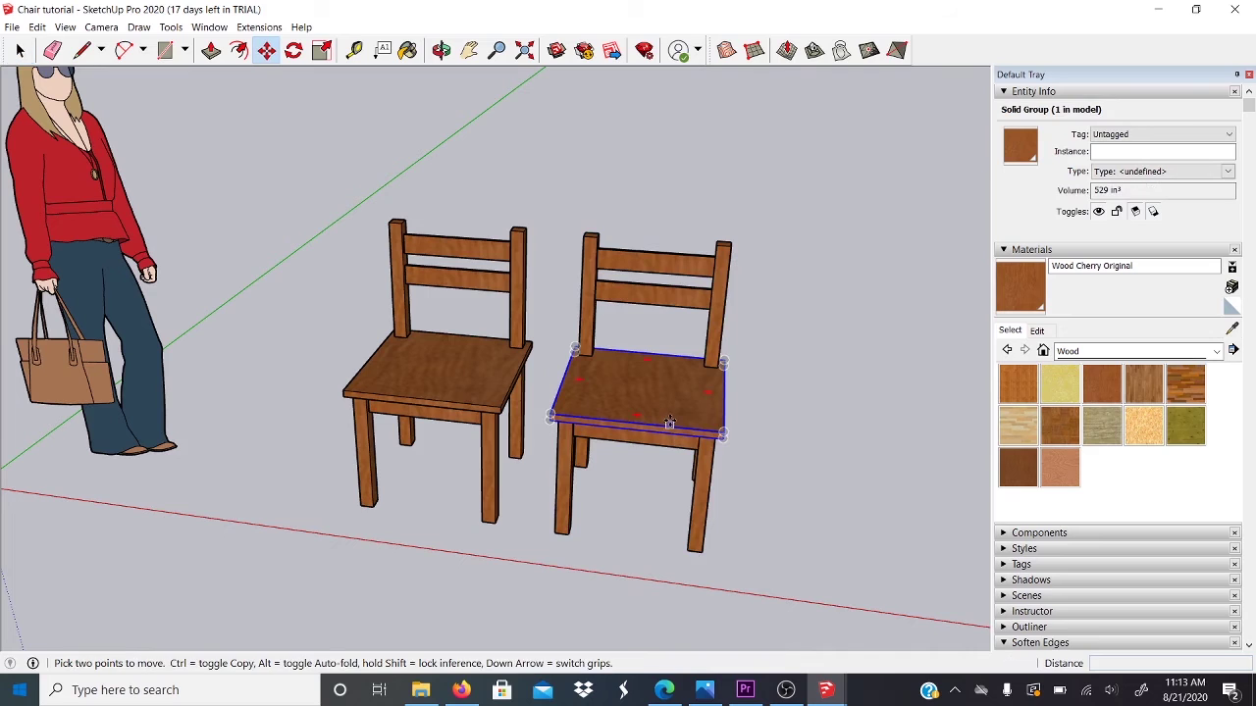
click(669, 420)
key(space)
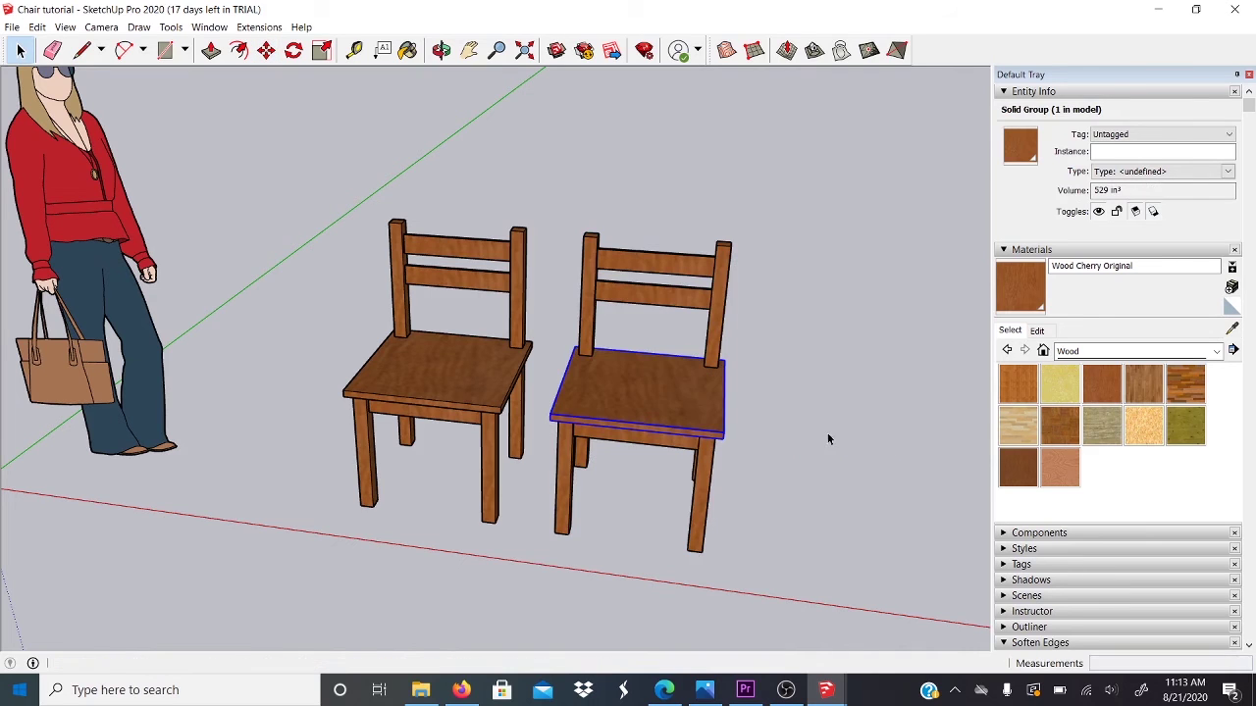
drag(830, 541, 574, 214)
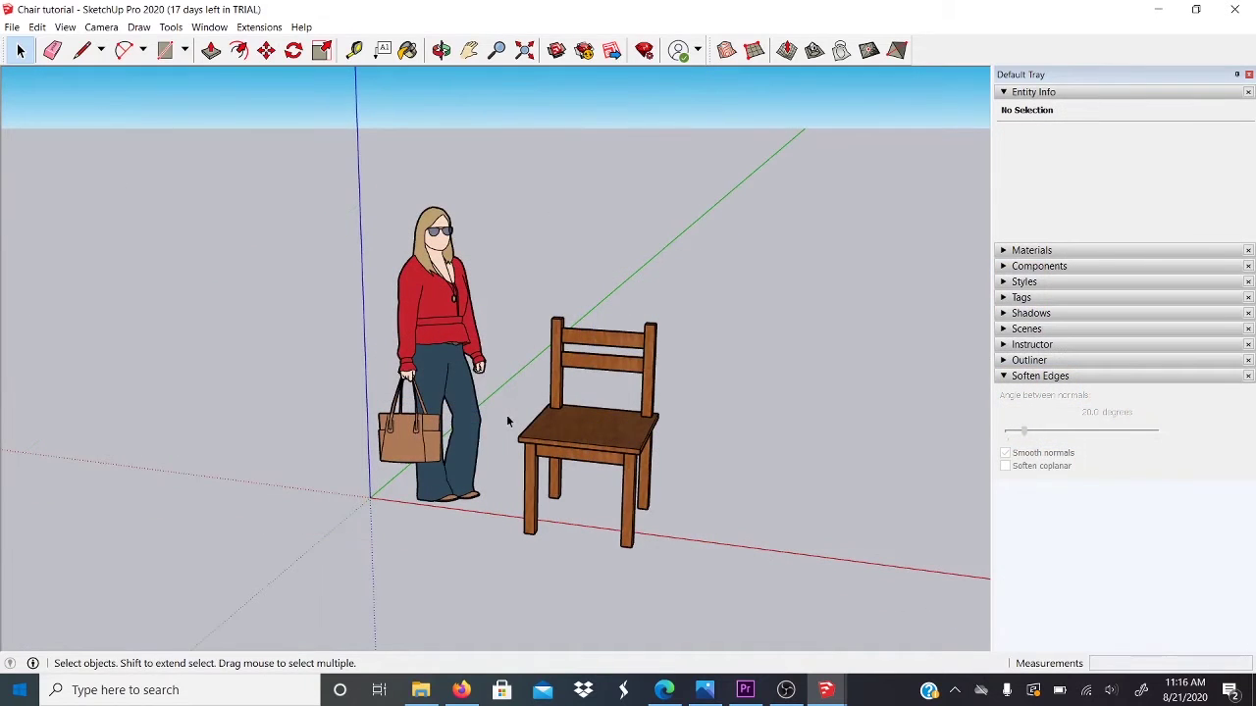
Select the human scale figure through its entry in the Outliner
middle_drag(518, 371, 465, 540)
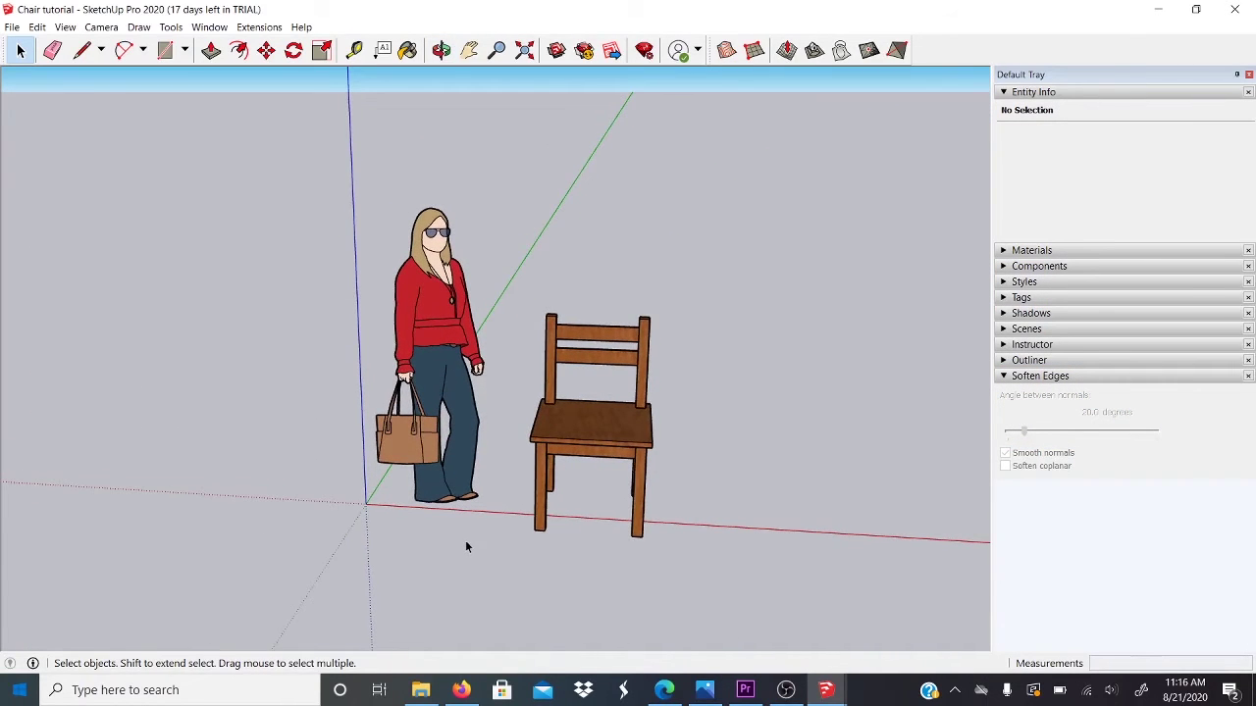
scroll(465, 539, up, 1)
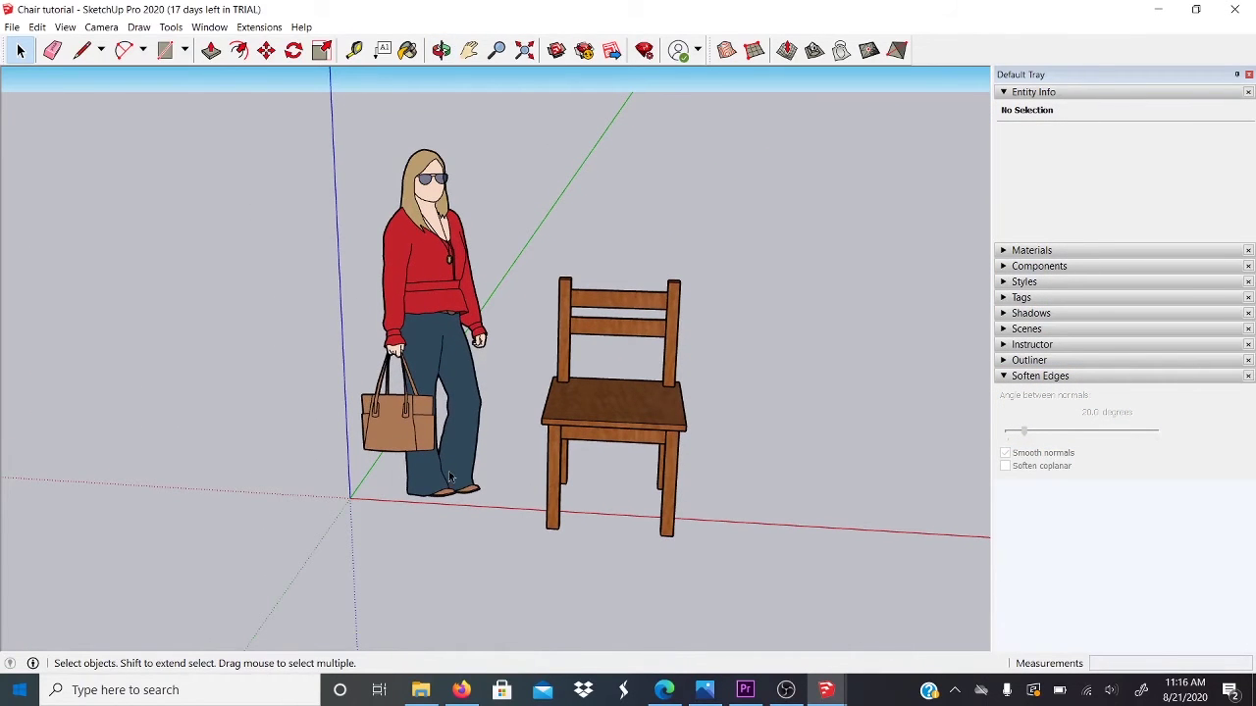
click(1003, 361)
click(1067, 415)
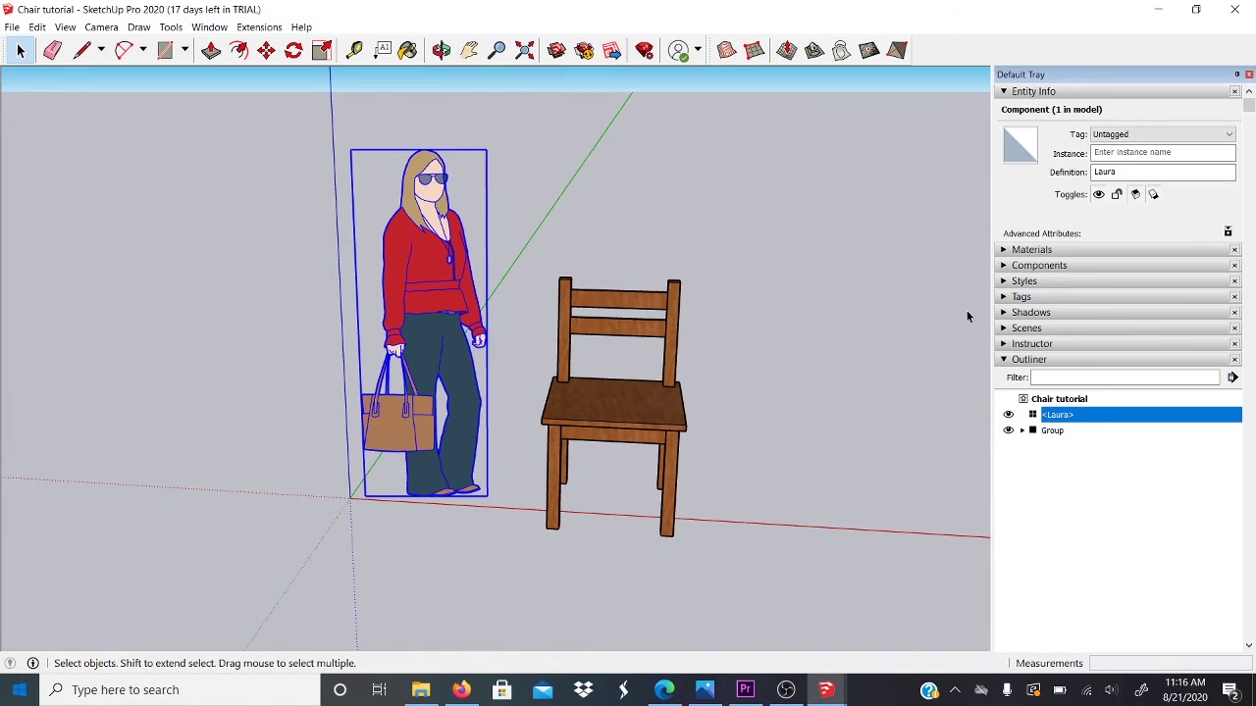
click(1005, 363)
Measure the height of the human scale figure from the feet to the head with the Tape Measure
middle_drag(827, 412, 786, 449)
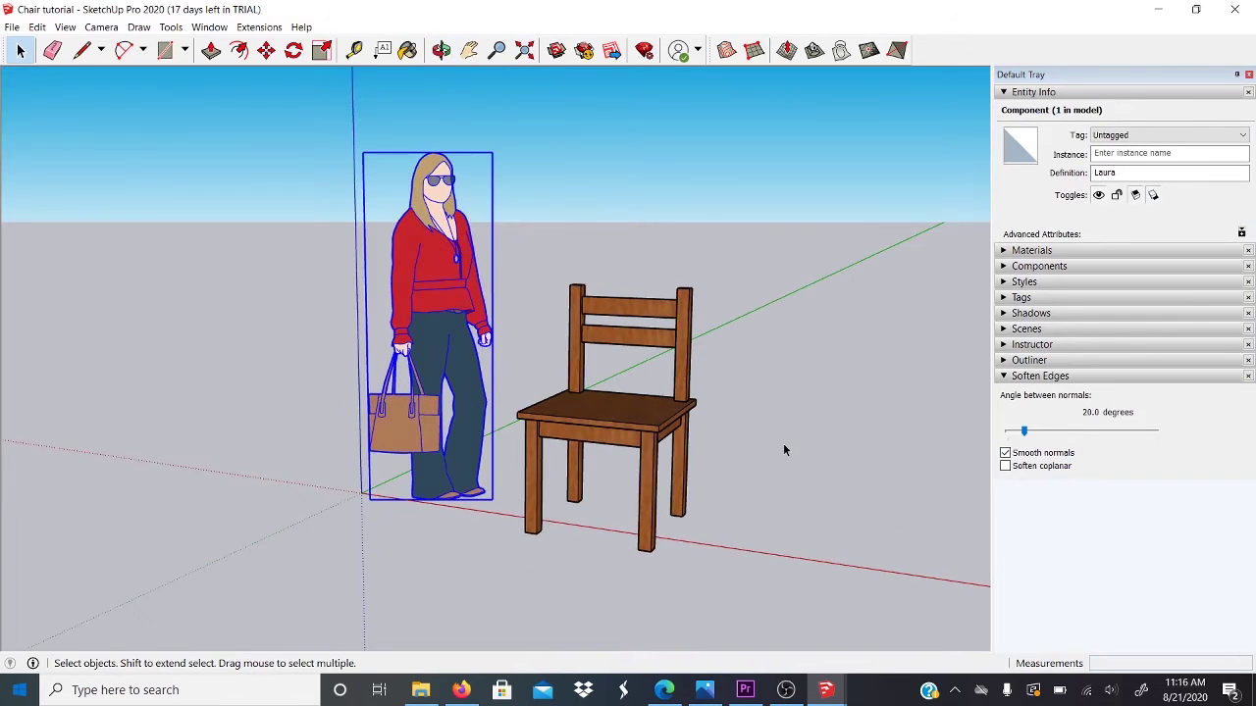
key(t)
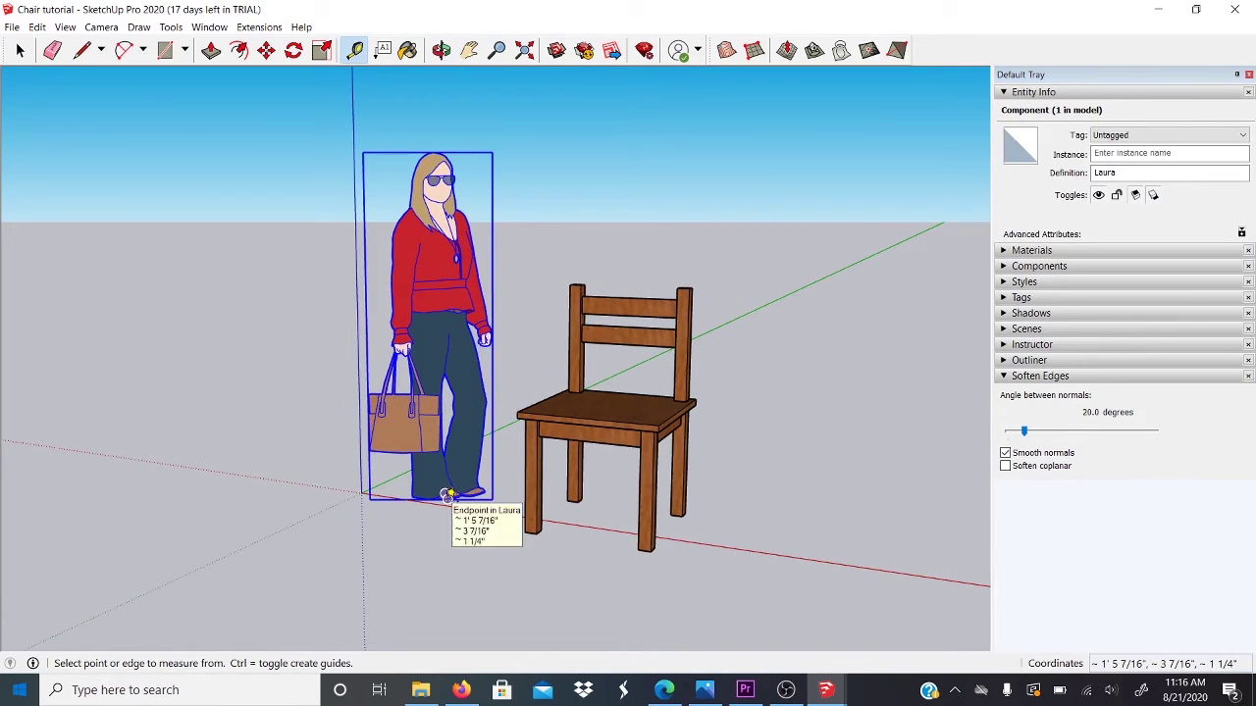
click(446, 498)
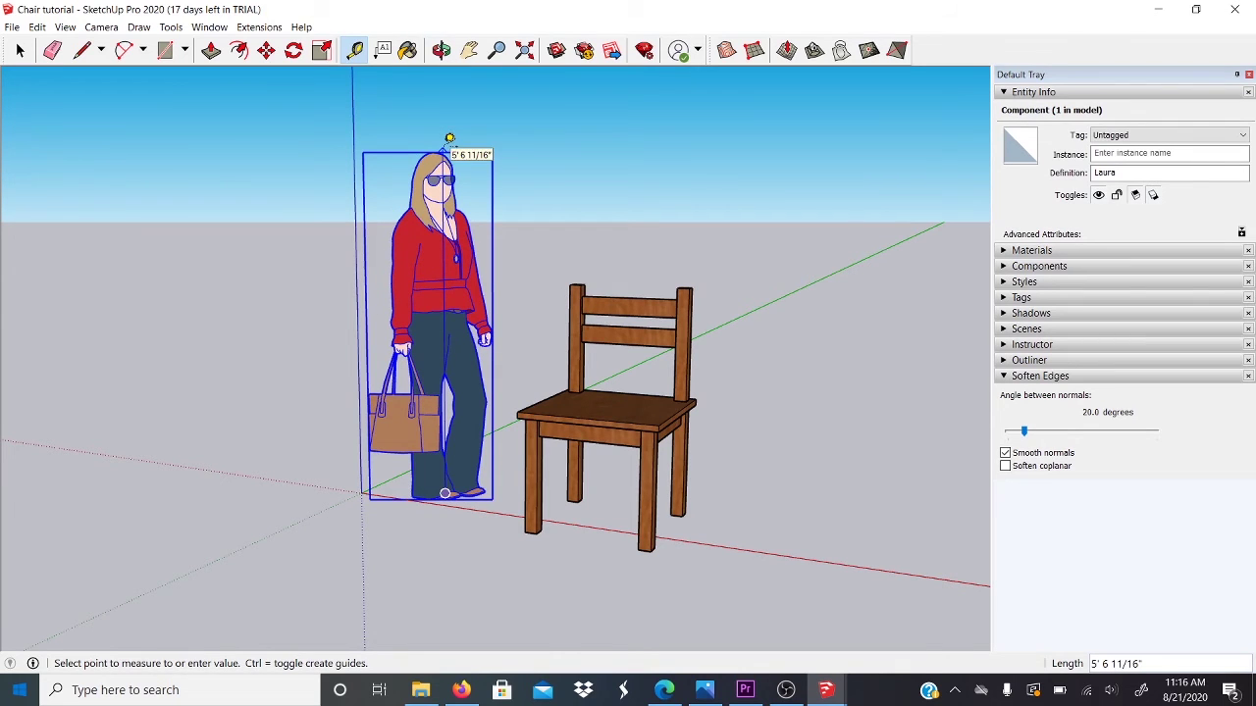
key(space)
middle_drag(844, 417, 594, 392)
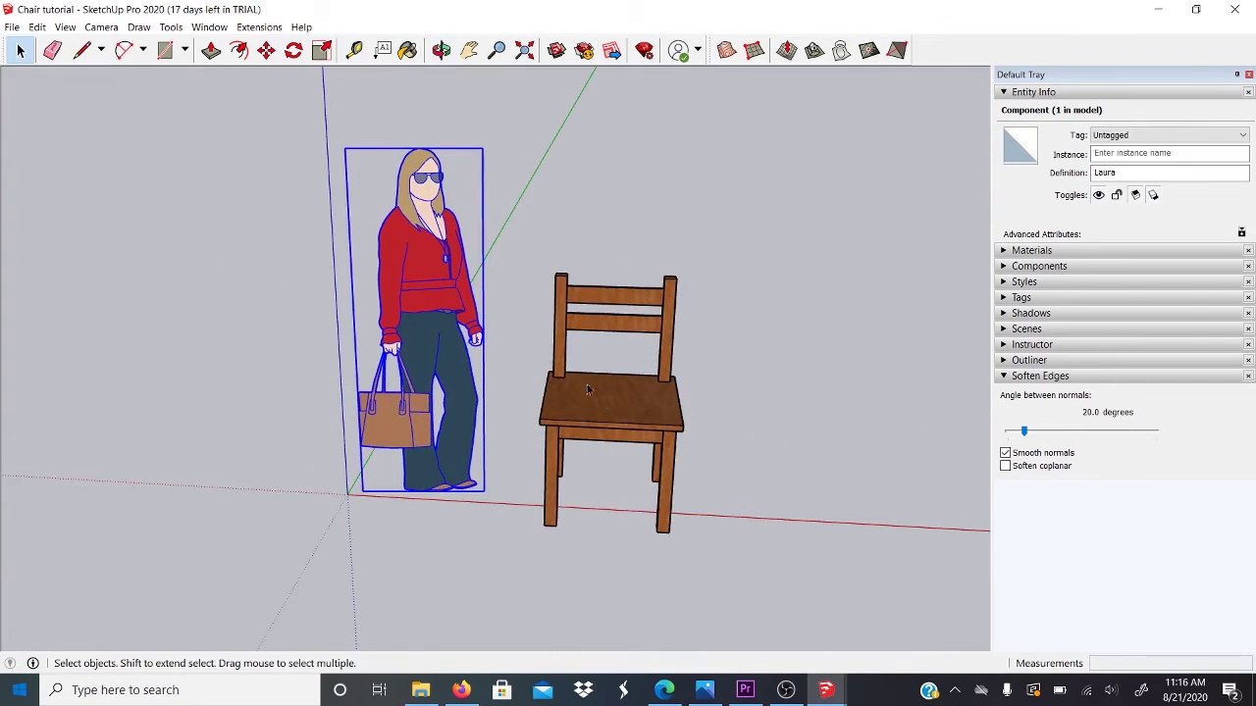
Examine the chair's size next to the human figure from several angles and select the chair group
click(746, 508)
middle_drag(559, 294, 531, 272)
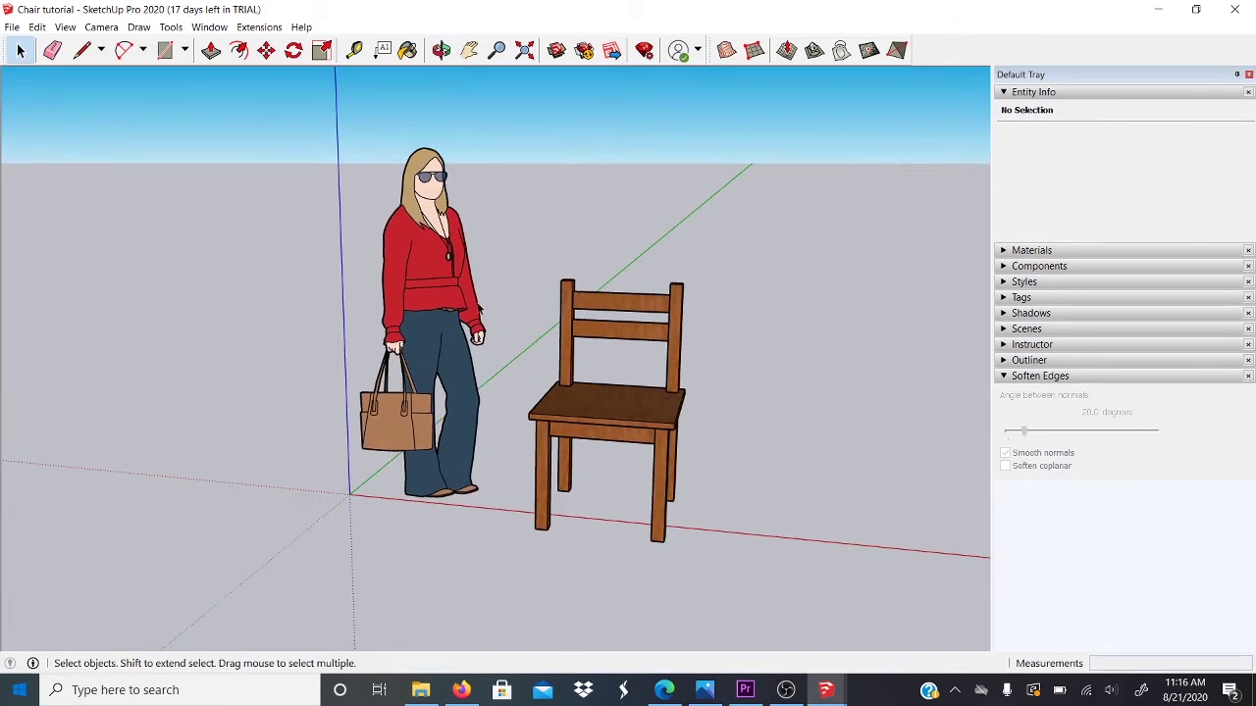
middle_drag(479, 305, 416, 337)
scroll(576, 306, down, 4)
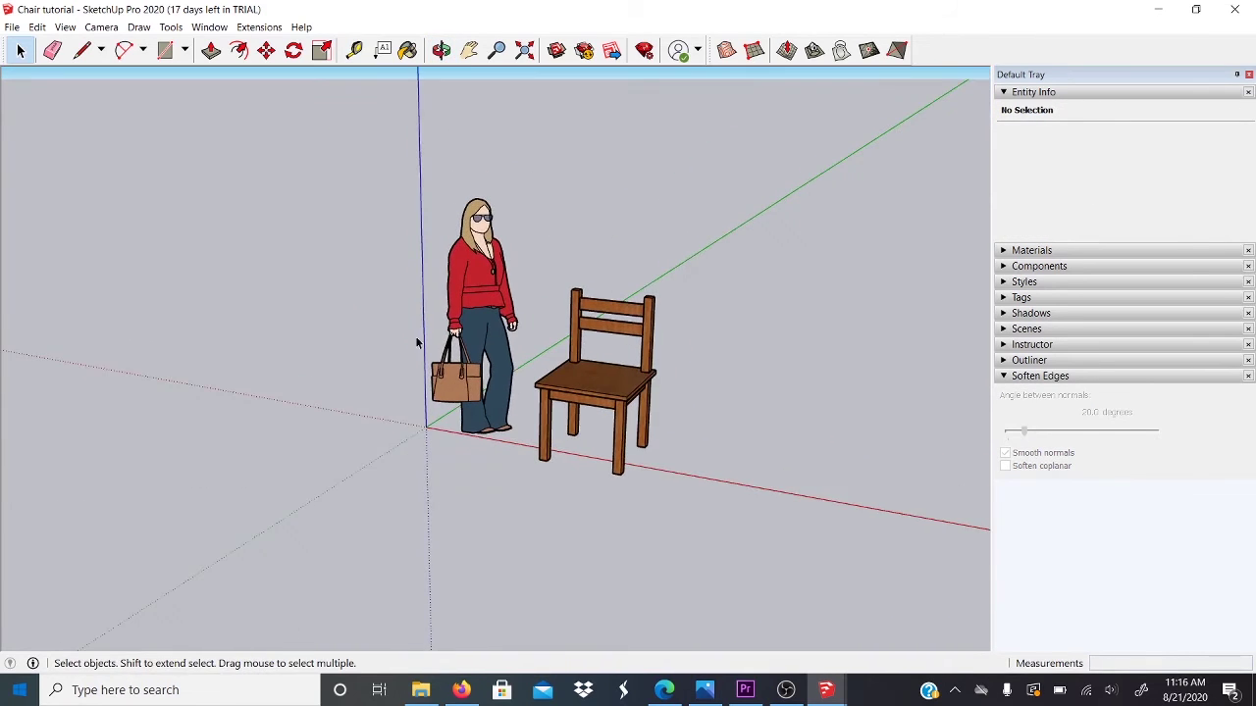
scroll(476, 305, up, 1)
middle_drag(487, 299, 646, 440)
scroll(533, 305, up, 2)
click(642, 424)
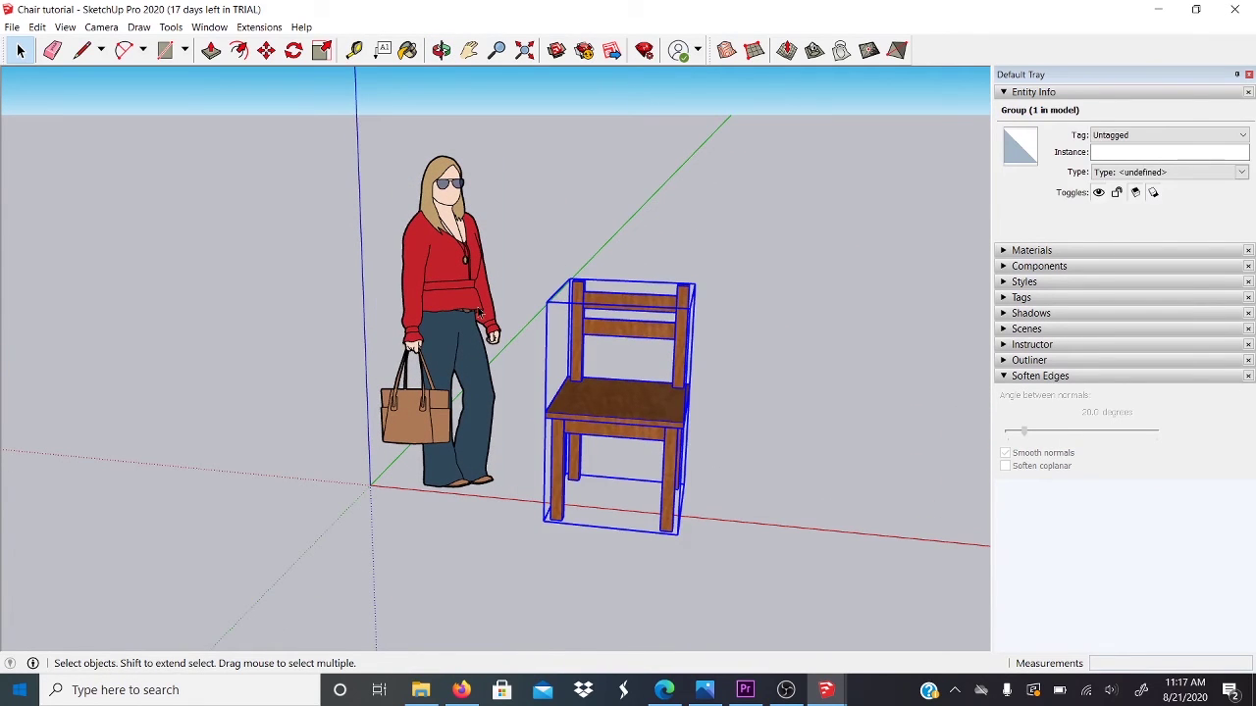
Remove the human scale figure from the model so only the chair remains
right_click(458, 271)
click(481, 239)
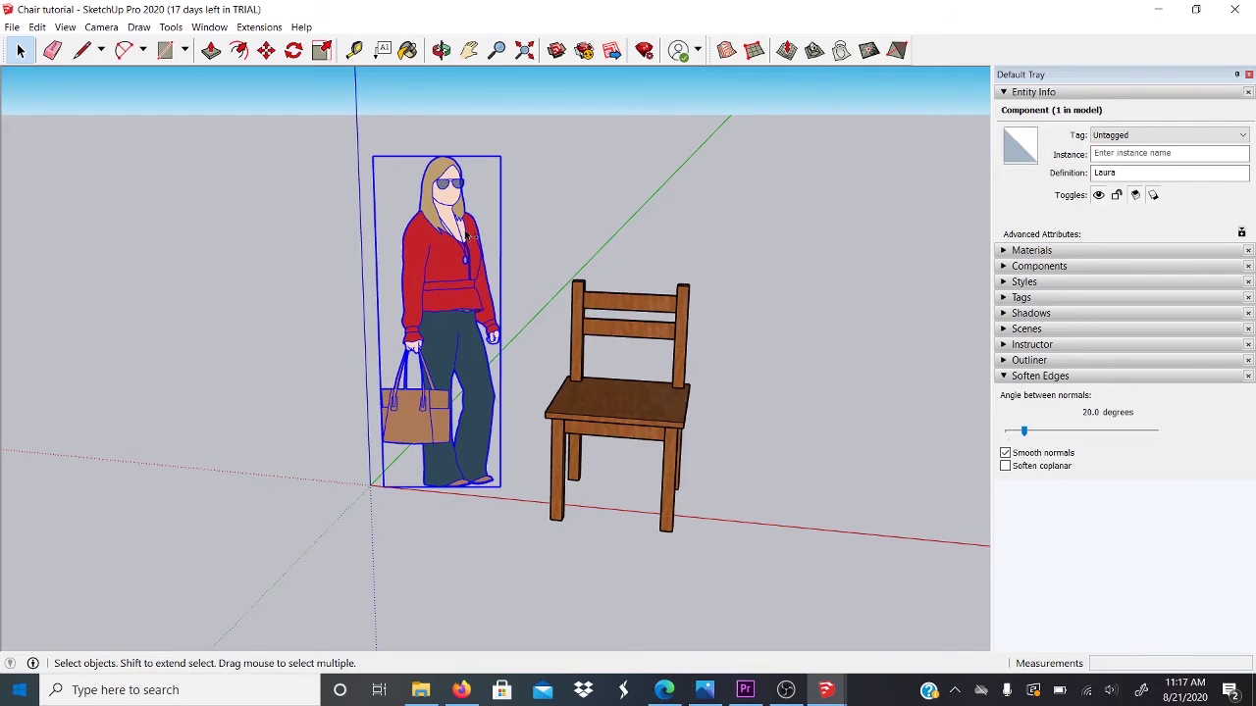
key(Delete)
middle_drag(454, 252, 514, 446)
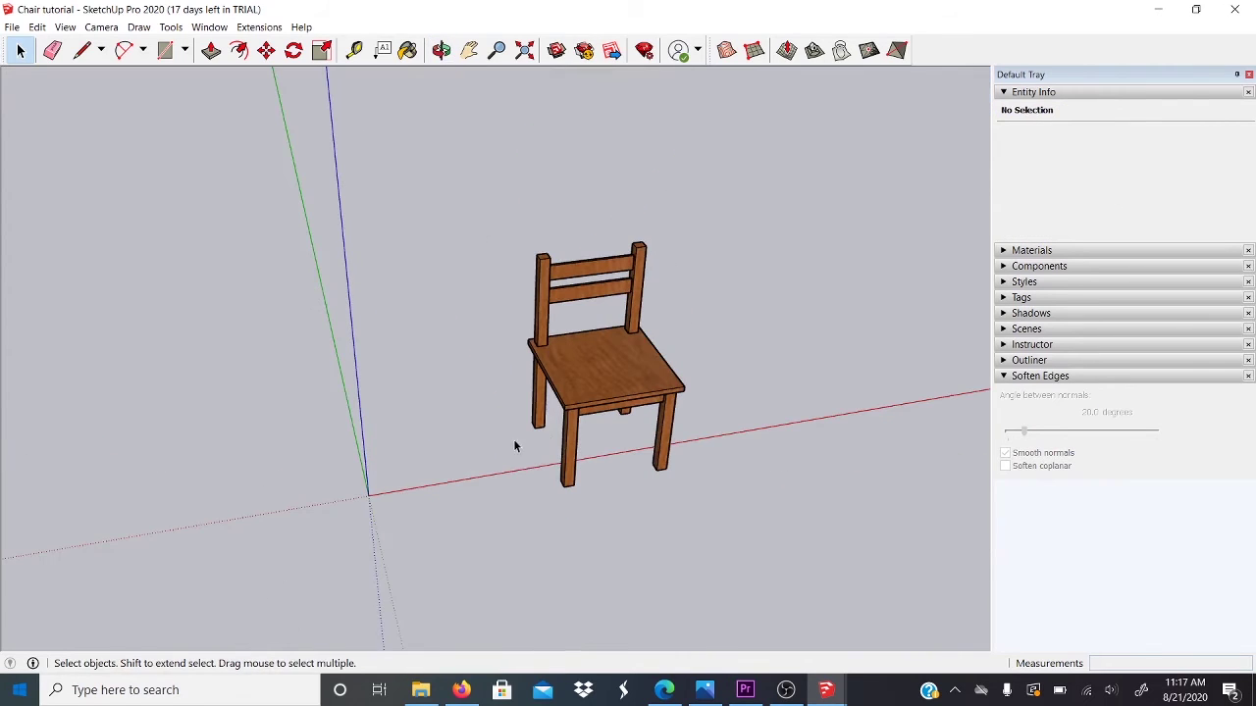
Scale the chair group up uniformly about the opposite corner by a factor of about 1.5
middle_drag(642, 337, 700, 317)
click(655, 376)
key(s)
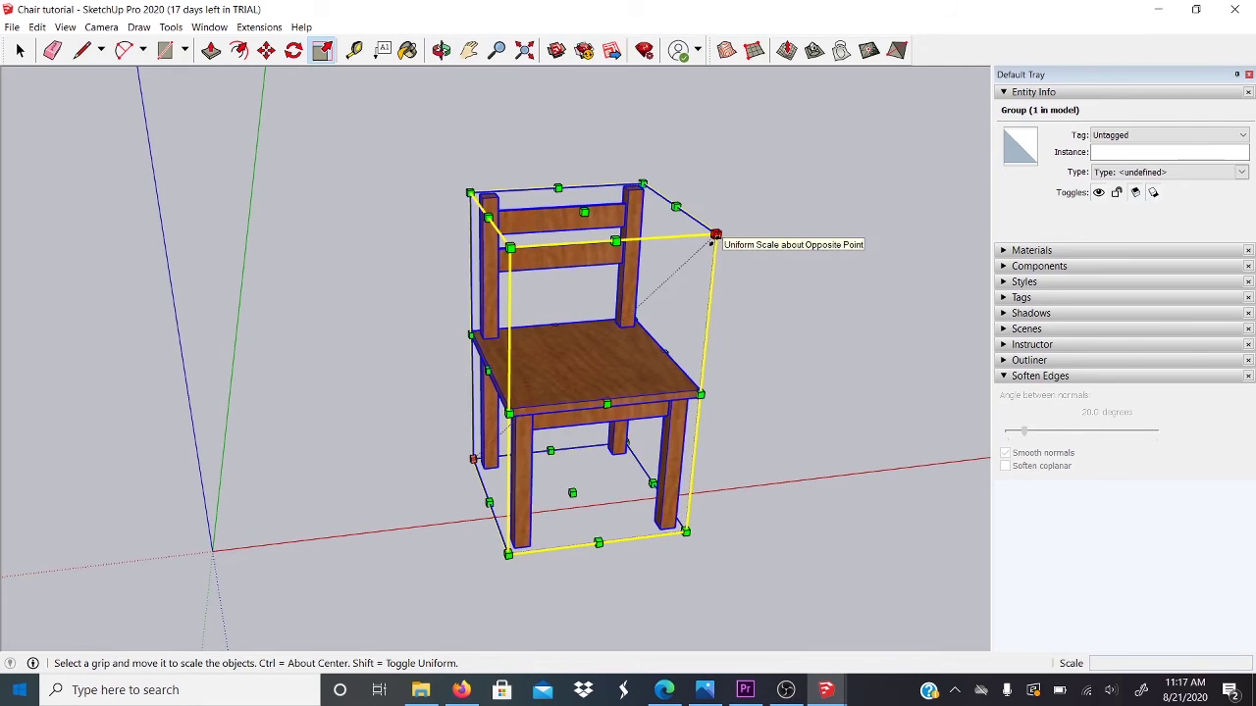
drag(716, 235, 850, 139)
scroll(791, 215, down, 5)
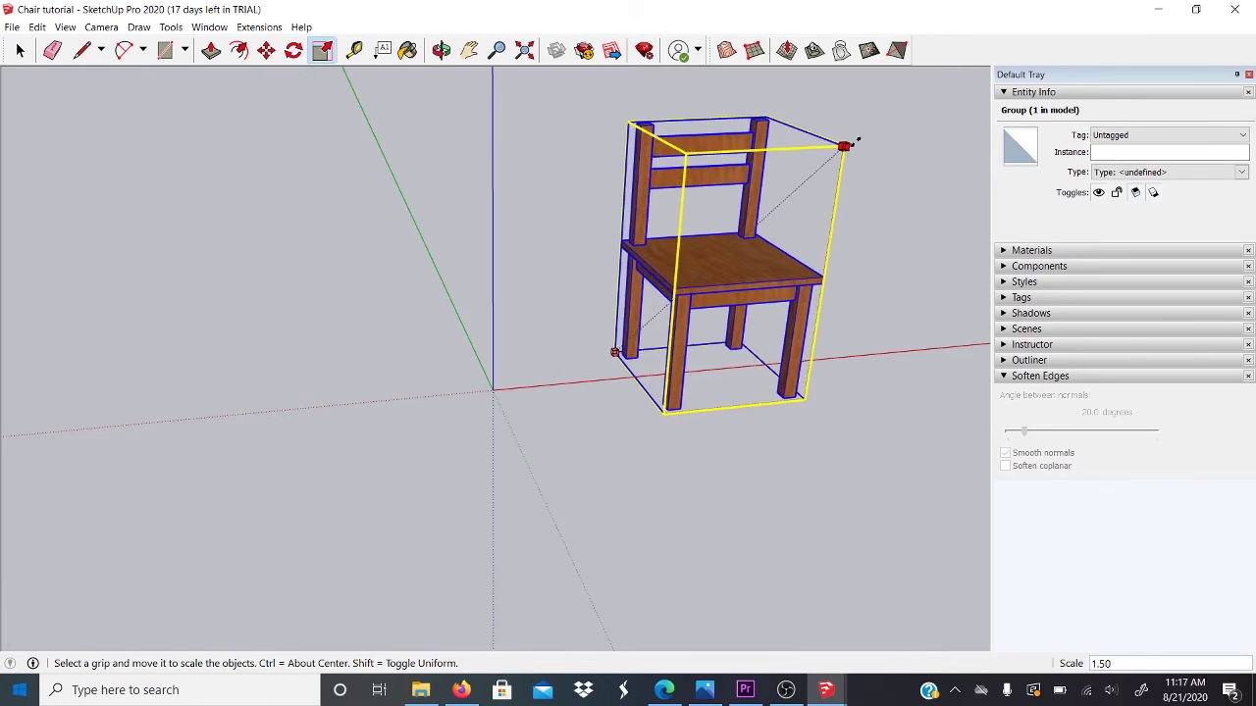
middle_drag(850, 139, 616, 362)
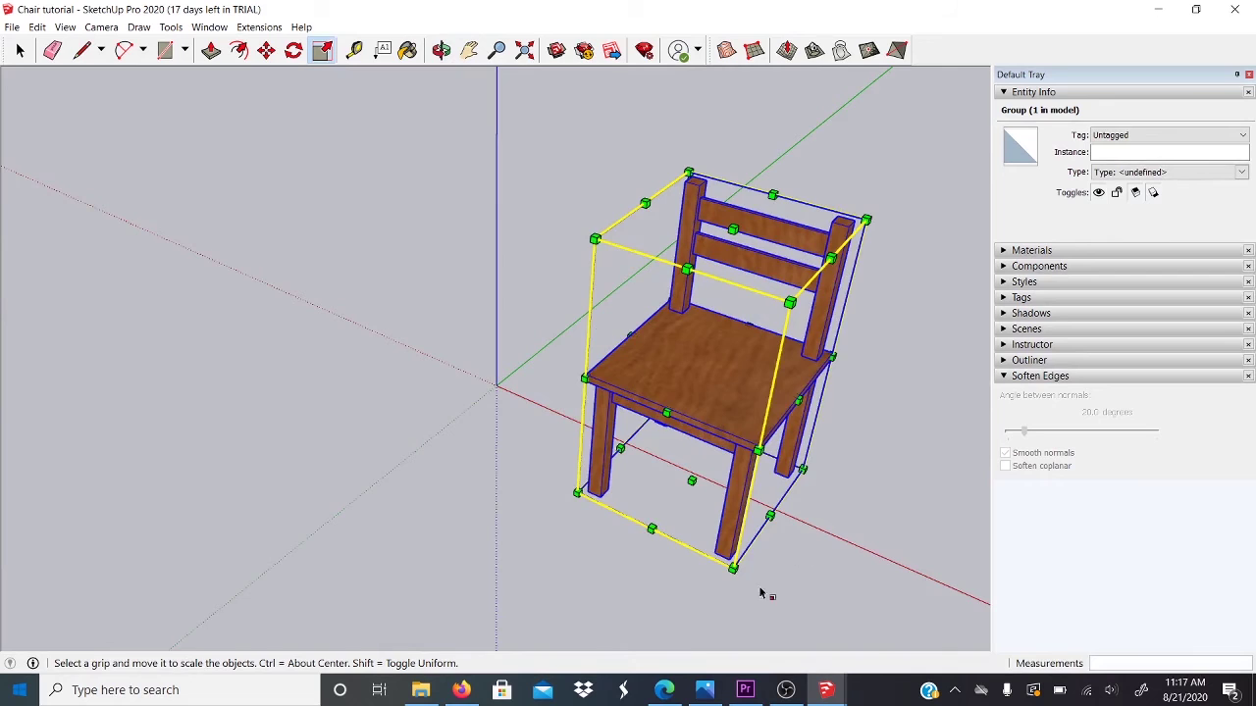
scroll(760, 589, up, 1)
key(space)
click(617, 516)
middle_drag(617, 516, 767, 400)
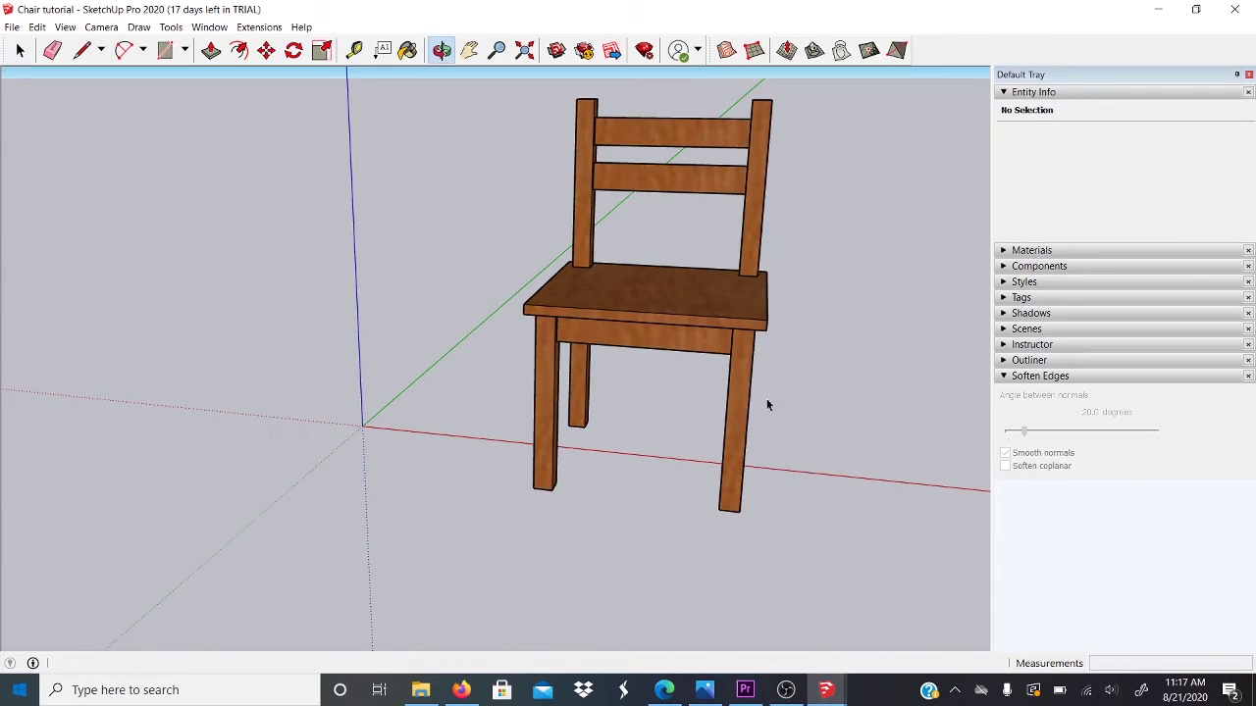
Measure from the seat's front edge down to the foot of the front leg and inspect the scaled chair
key(t)
click(753, 319)
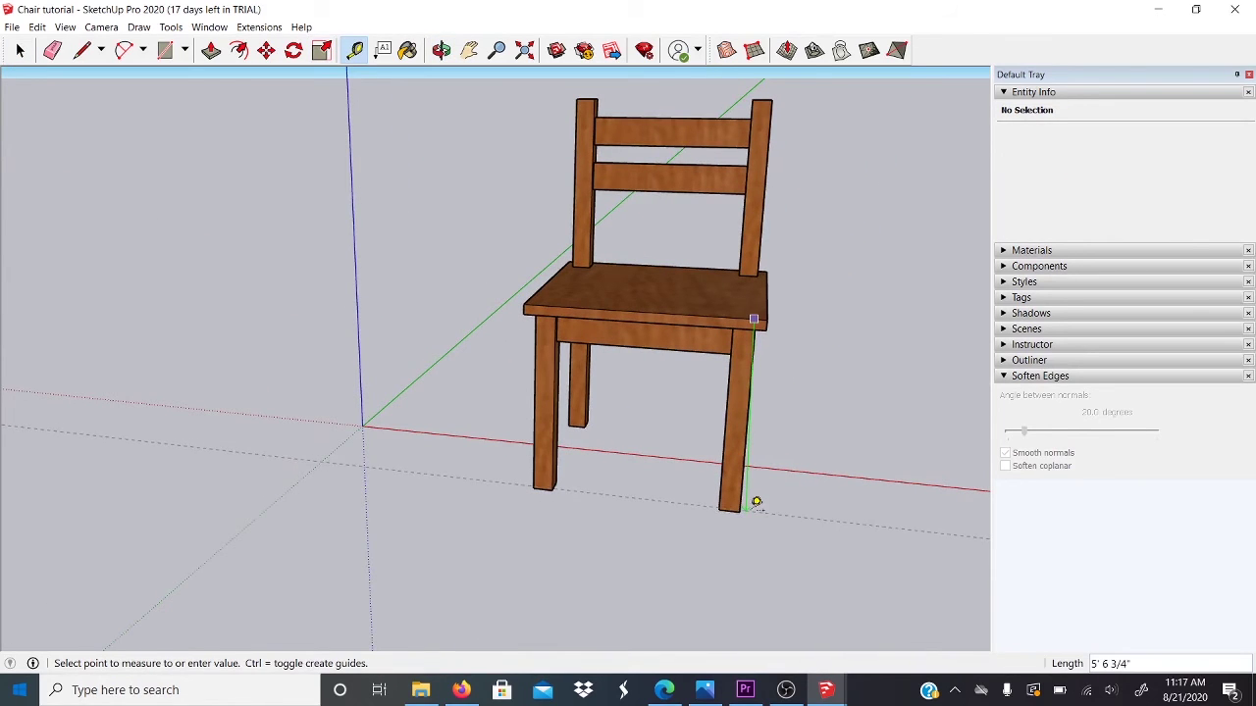
key(space)
middle_drag(772, 491, 699, 442)
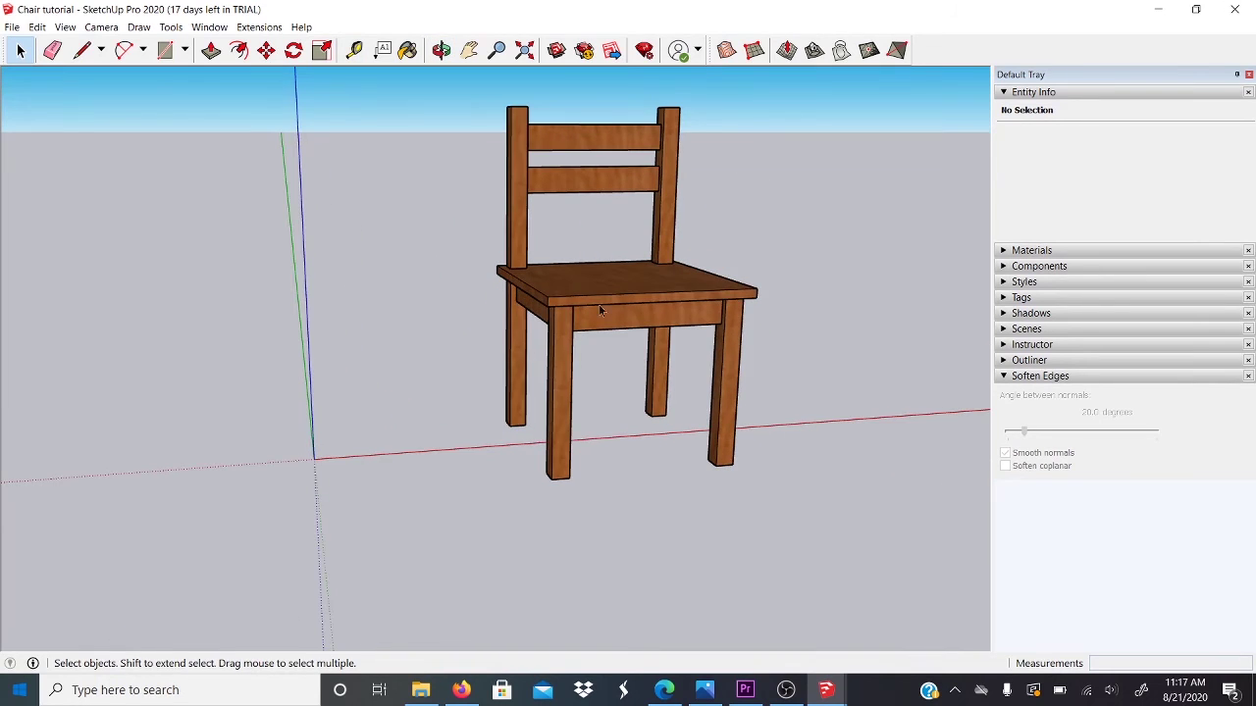
middle_drag(726, 334, 422, 353)
scroll(530, 397, down, 3)
scroll(734, 412, up, 2)
scroll(726, 442, down, 2)
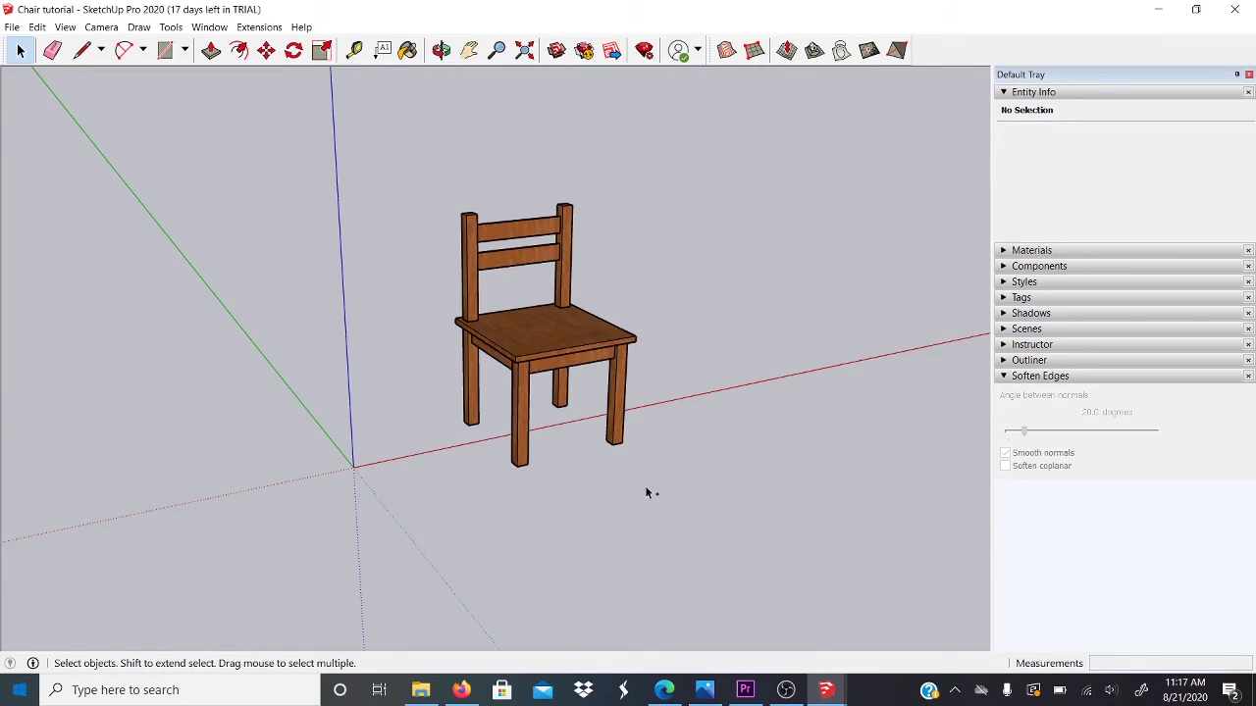
Paste the human scale figure back at the origin and compare the scaled chair's size with it
key(ctrl+v)
click(348, 466)
middle_drag(785, 471, 477, 317)
scroll(508, 346, up, 2)
middle_drag(566, 359, 586, 377)
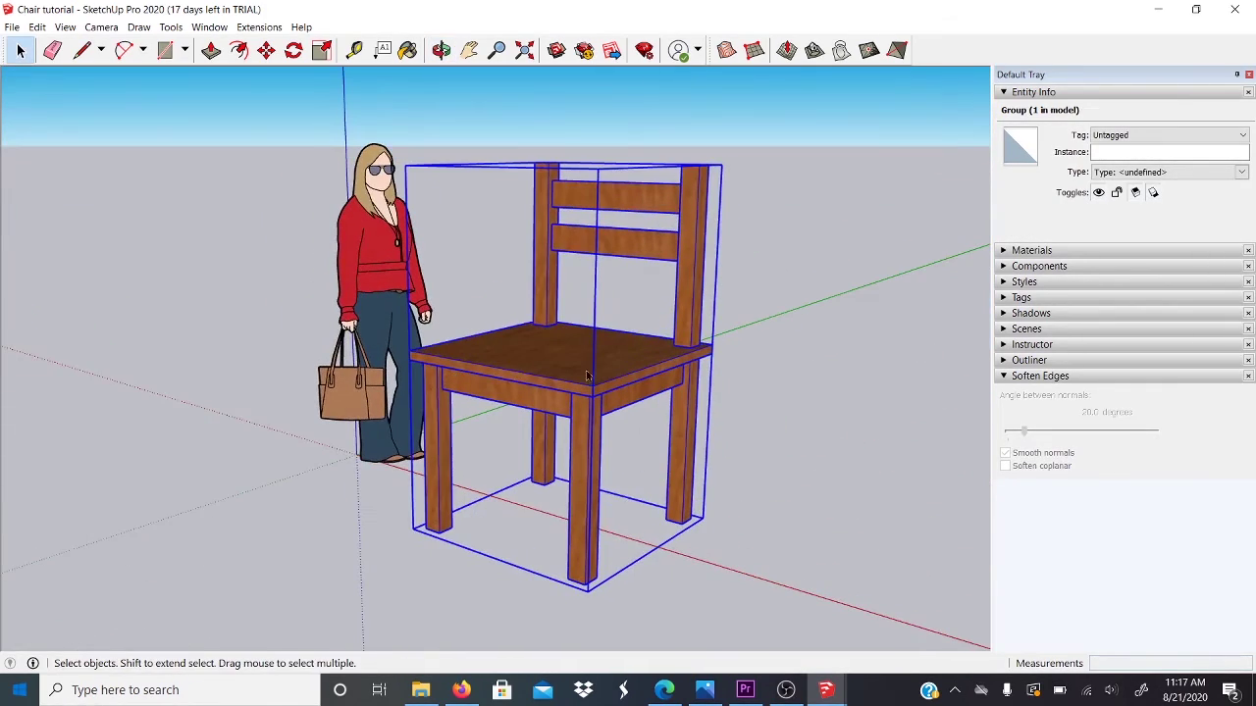
middle_drag(584, 330, 721, 396)
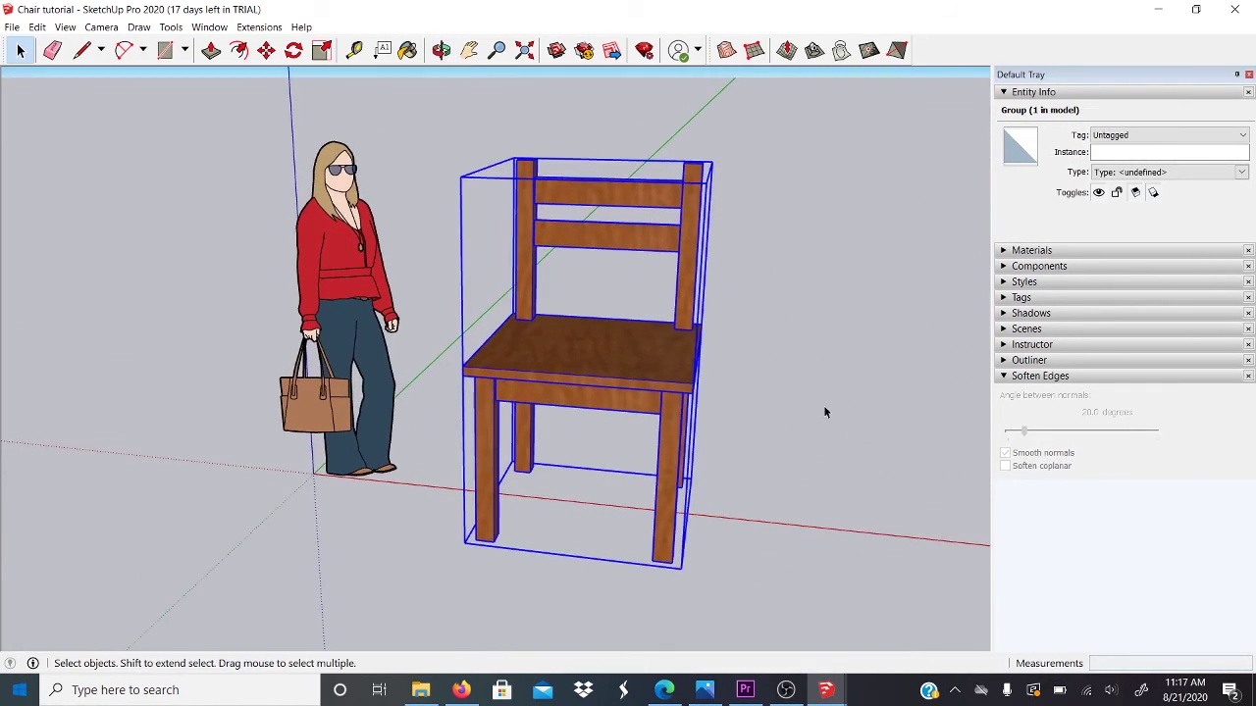
Select the human scale figure and compare the enlarged chair with it from both sides
click(368, 327)
middle_drag(369, 326, 953, 382)
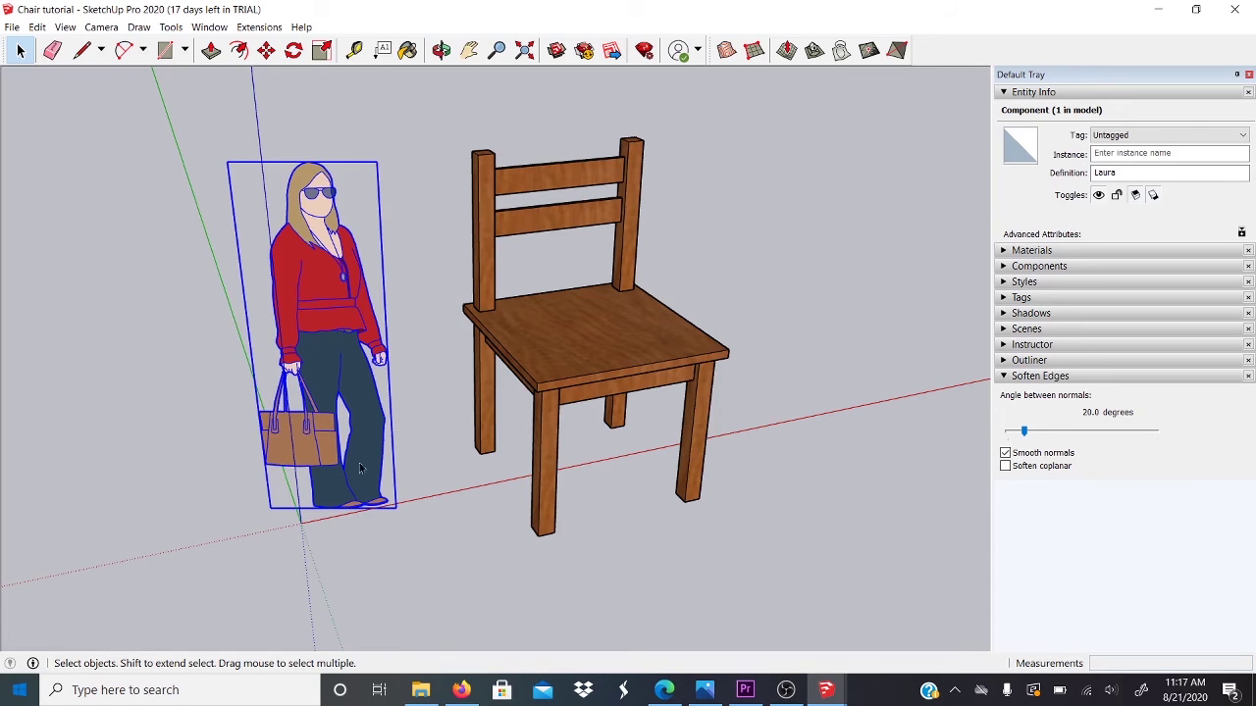
middle_drag(531, 323, 400, 338)
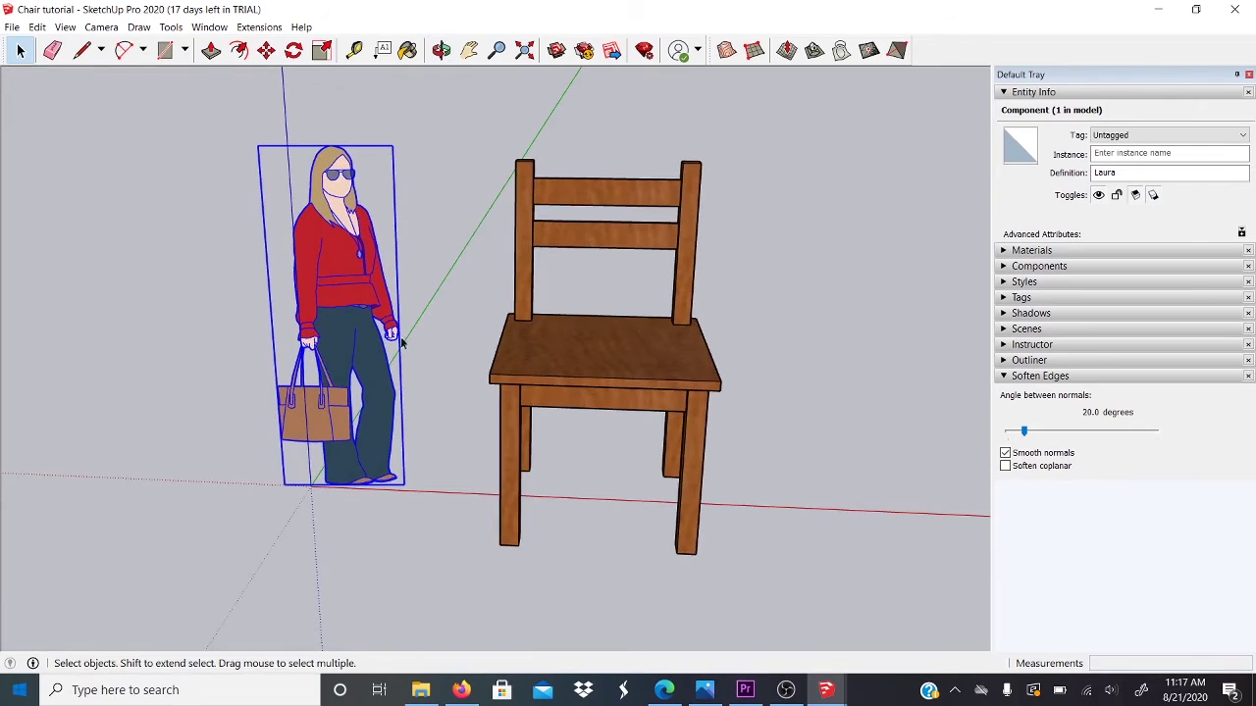
Try scaling the chair group along its height only, using the grip at the centre of its top face
click(556, 368)
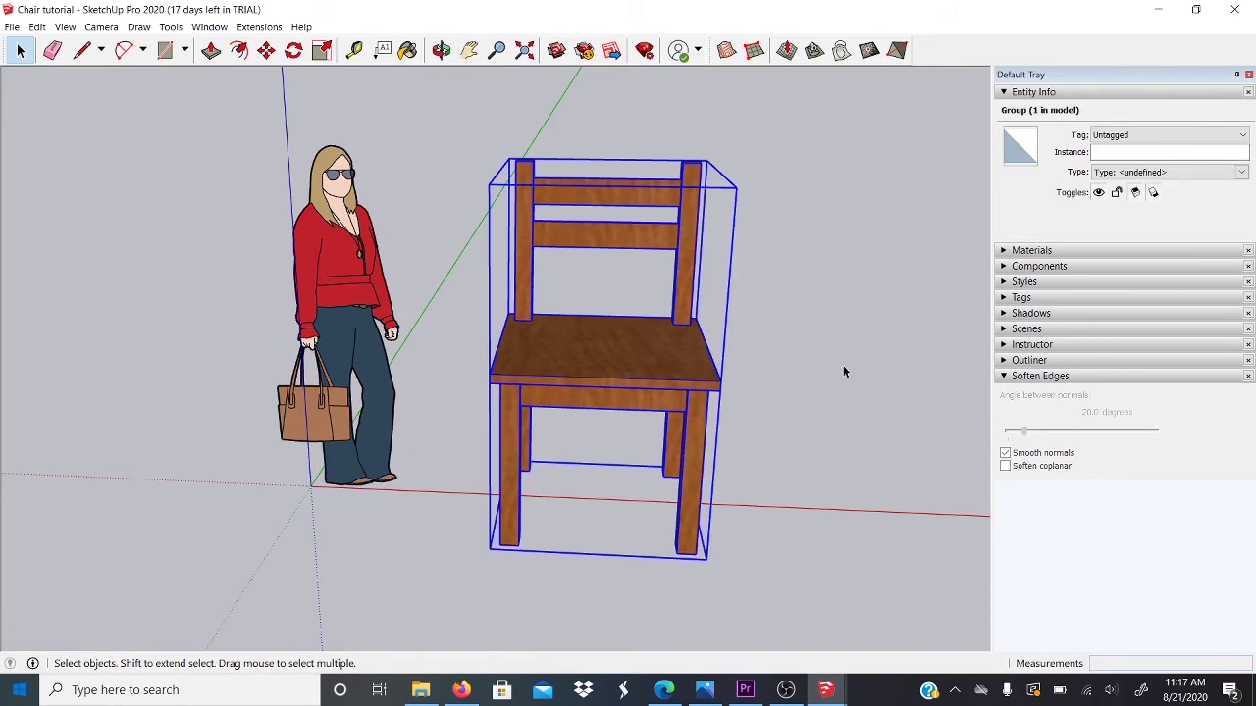
middle_drag(790, 384, 805, 249)
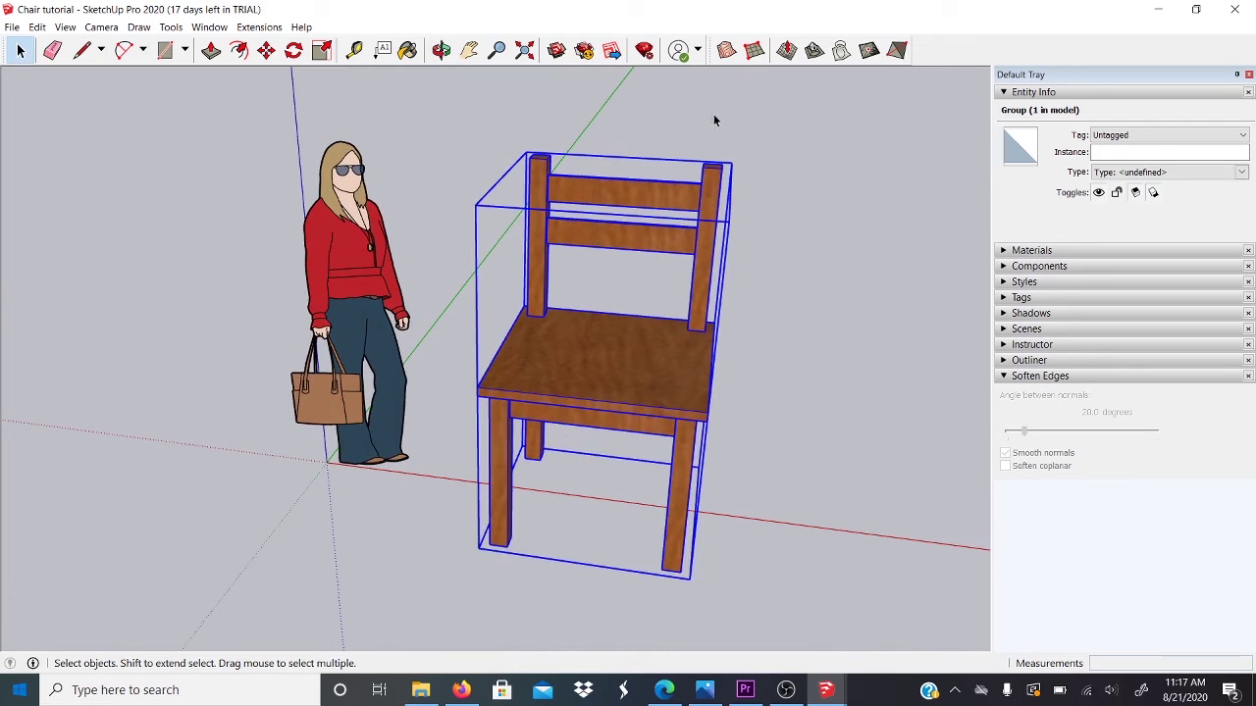
click(322, 50)
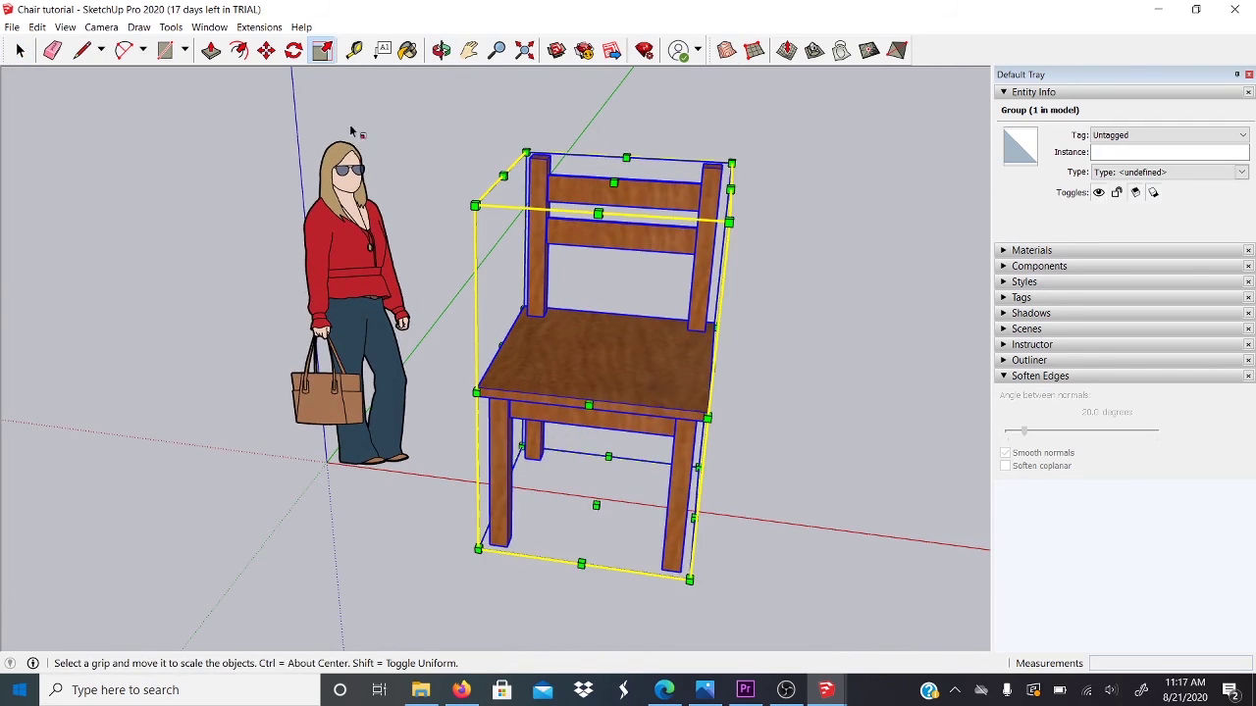
key(space)
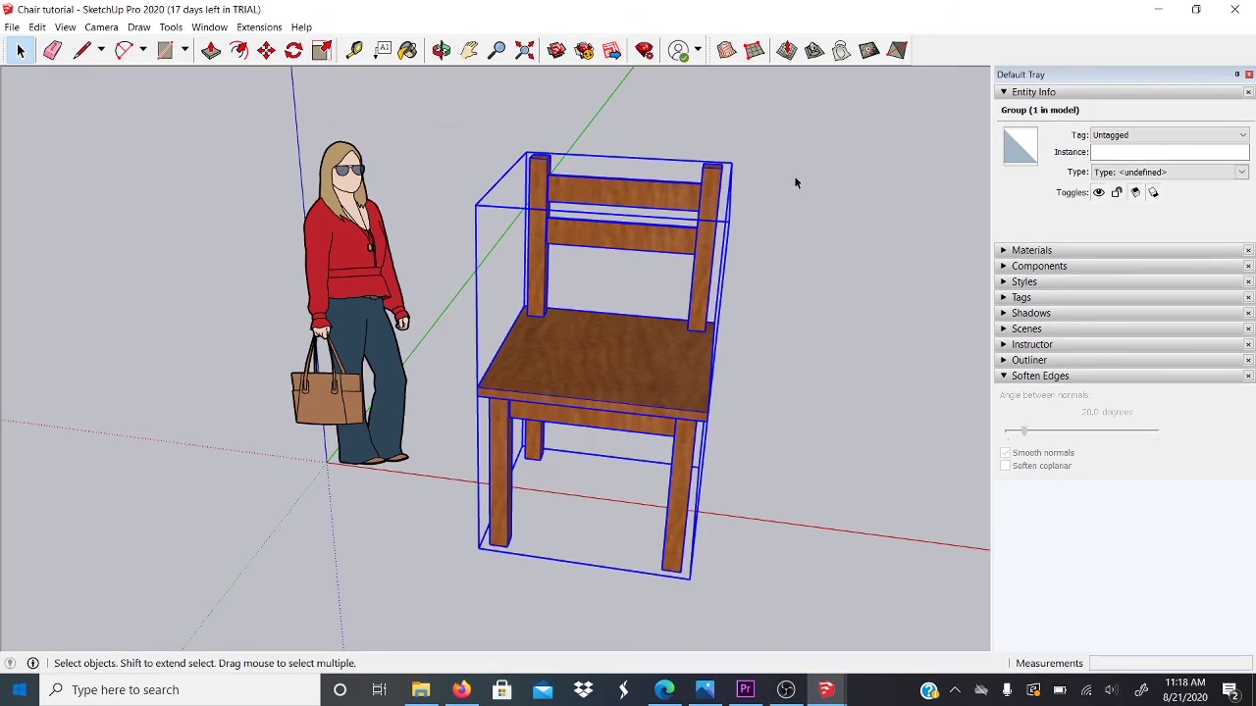
key(s)
middle_drag(810, 230, 757, 292)
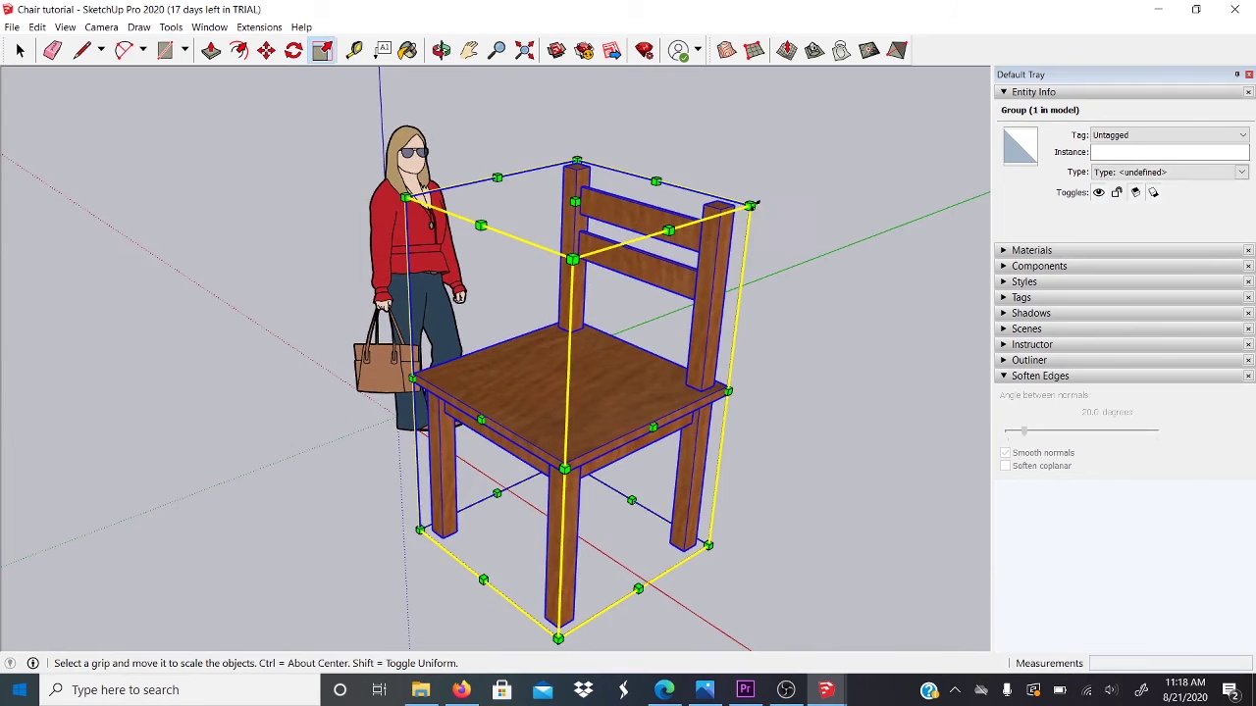
mouse_move(661, 185)
middle_down()
mouse_move(835, 401)
mouse_move(663, 183)
middle_up()
click(611, 208)
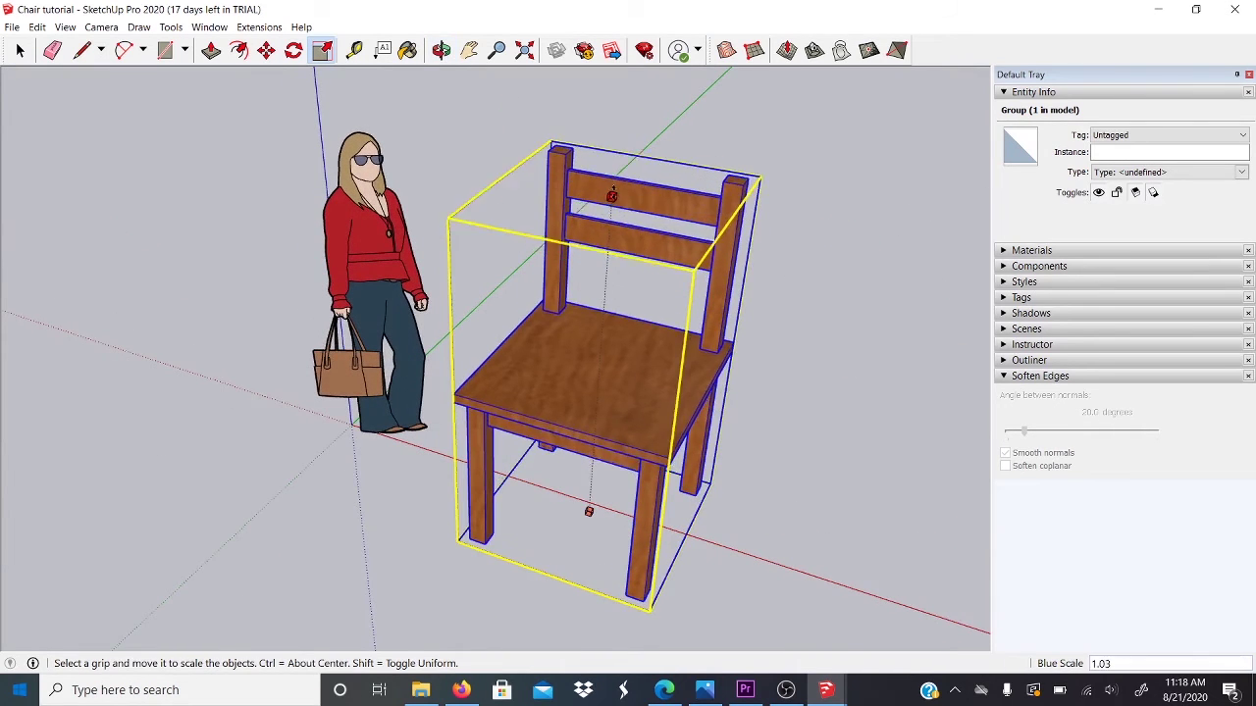
scroll(621, 104, down, 4)
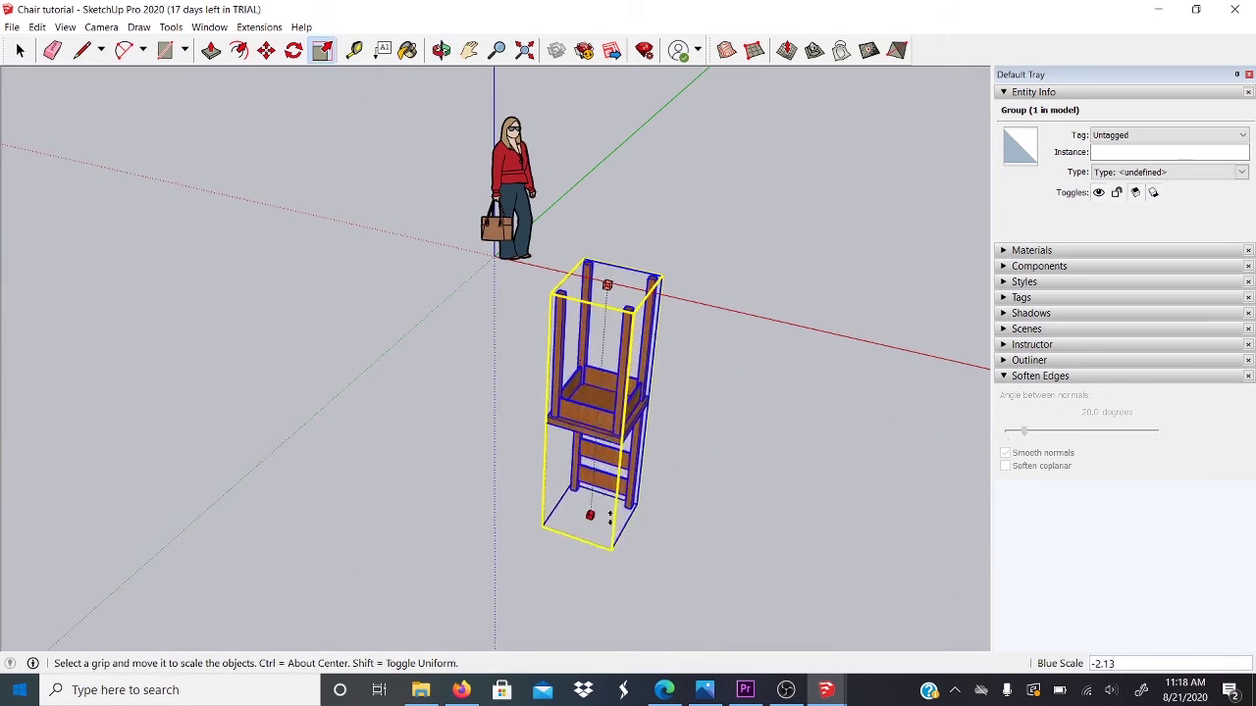
key(space)
Try scaling the chair group along the red and green axes together from a mid-height grip on its front vertical edge
scroll(677, 177, up, 2)
key(s)
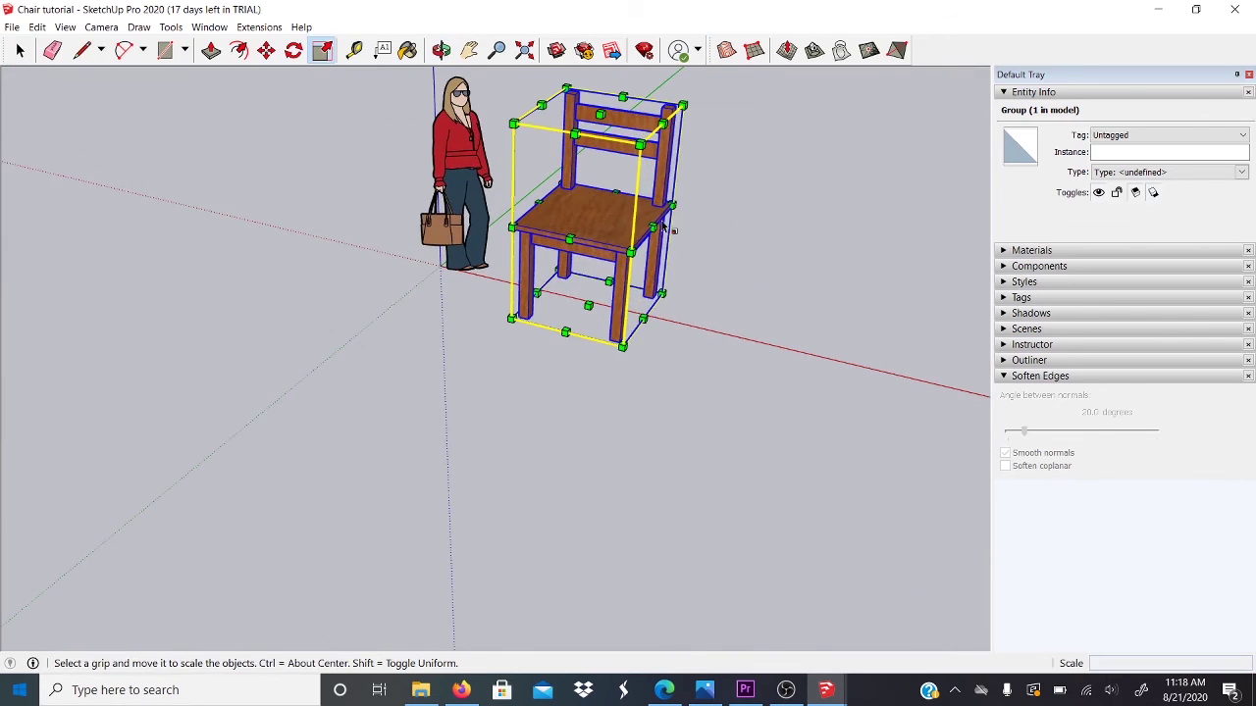
click(653, 226)
key(space)
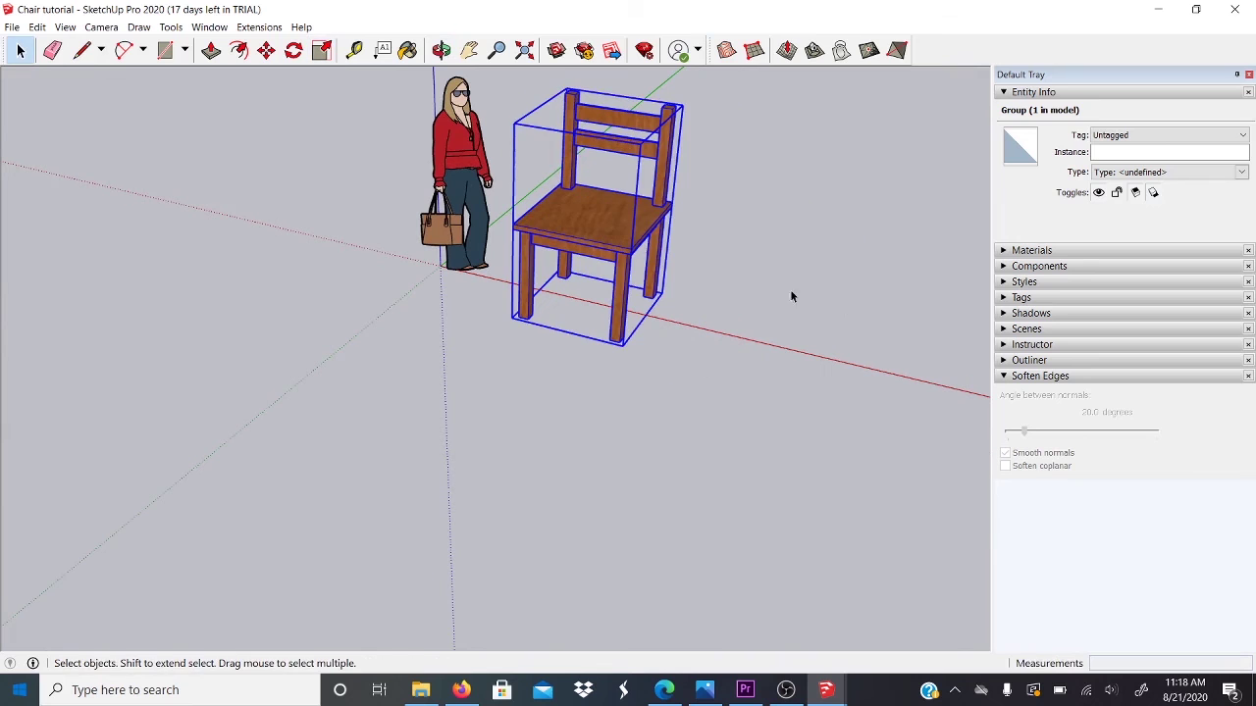
key(s)
click(621, 256)
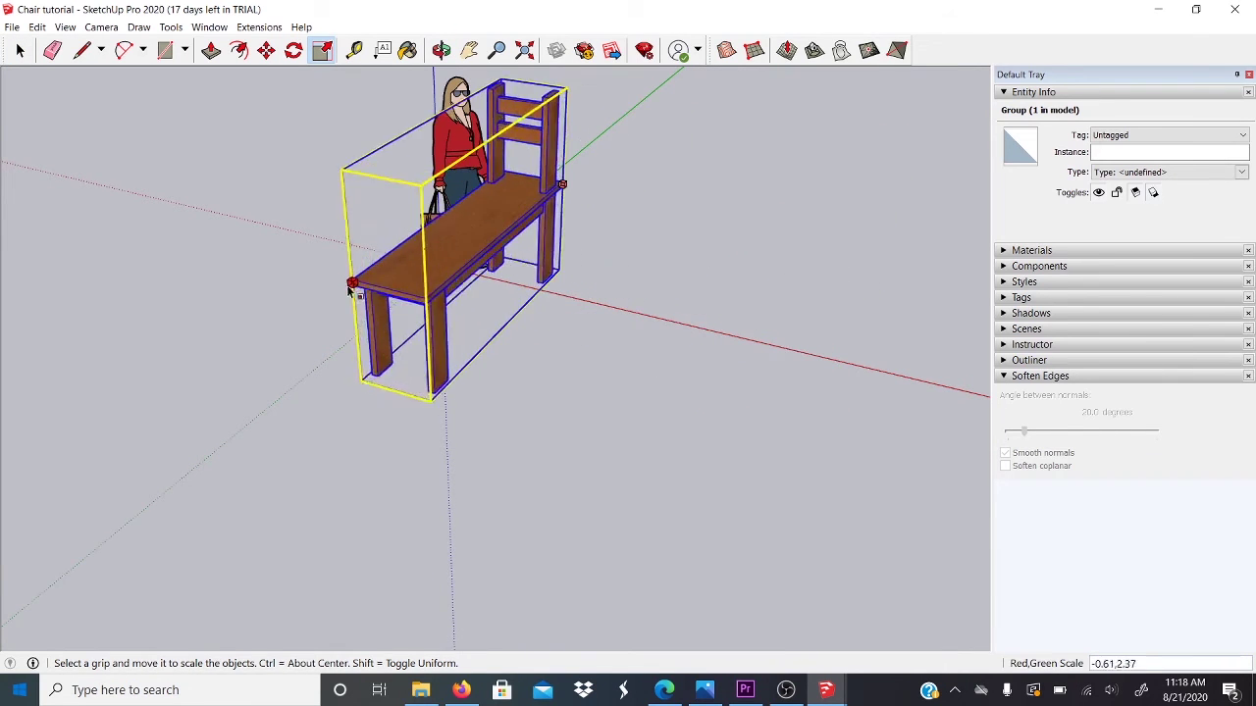
key(space)
Scale the chair group down uniformly from its upper back corner about the opposite point, by a factor of about 0.66
key(s)
scroll(683, 167, up, 1)
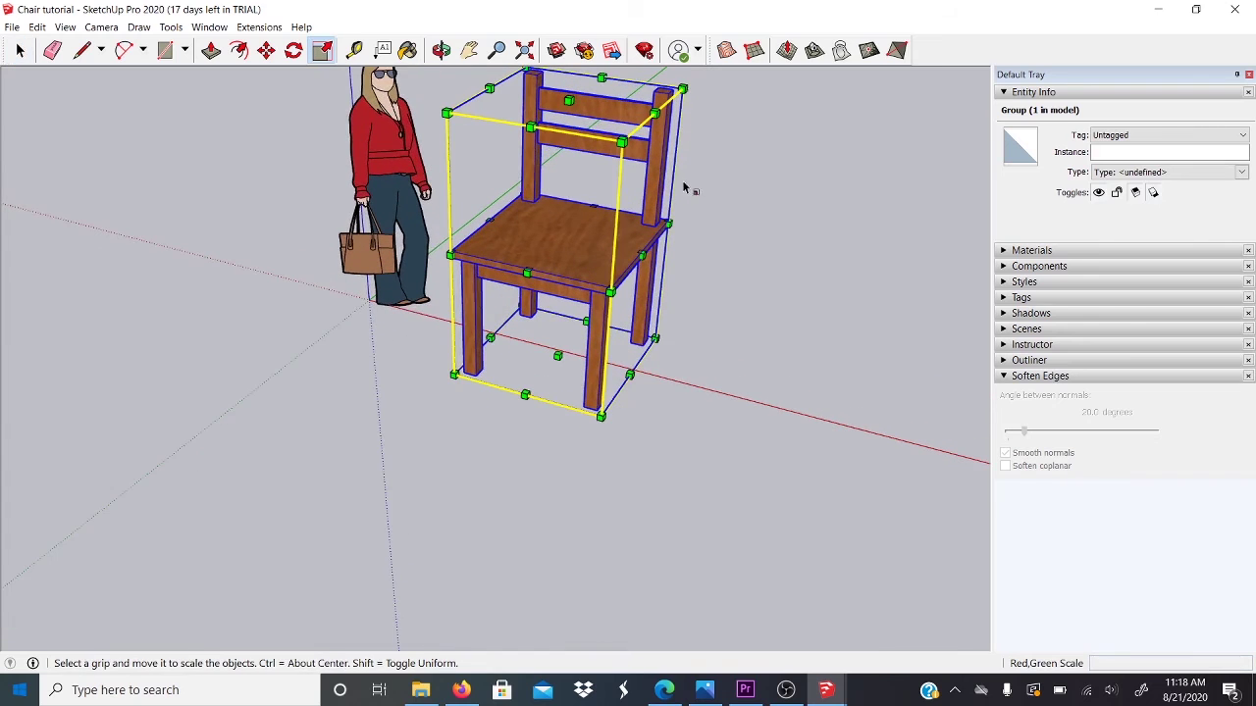
click(684, 88)
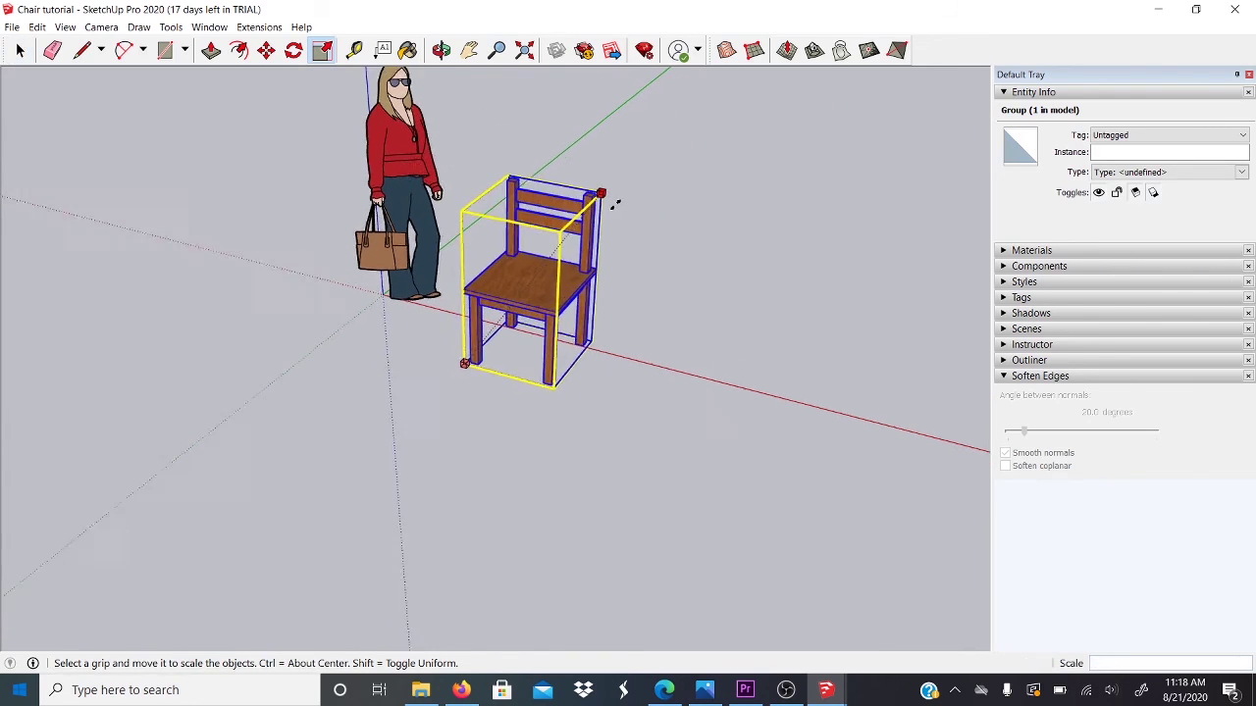
mouse_move(615, 203)
middle_down()
mouse_move(637, 62)
mouse_move(622, 255)
mouse_move(651, 166)
mouse_move(621, 224)
middle_up()
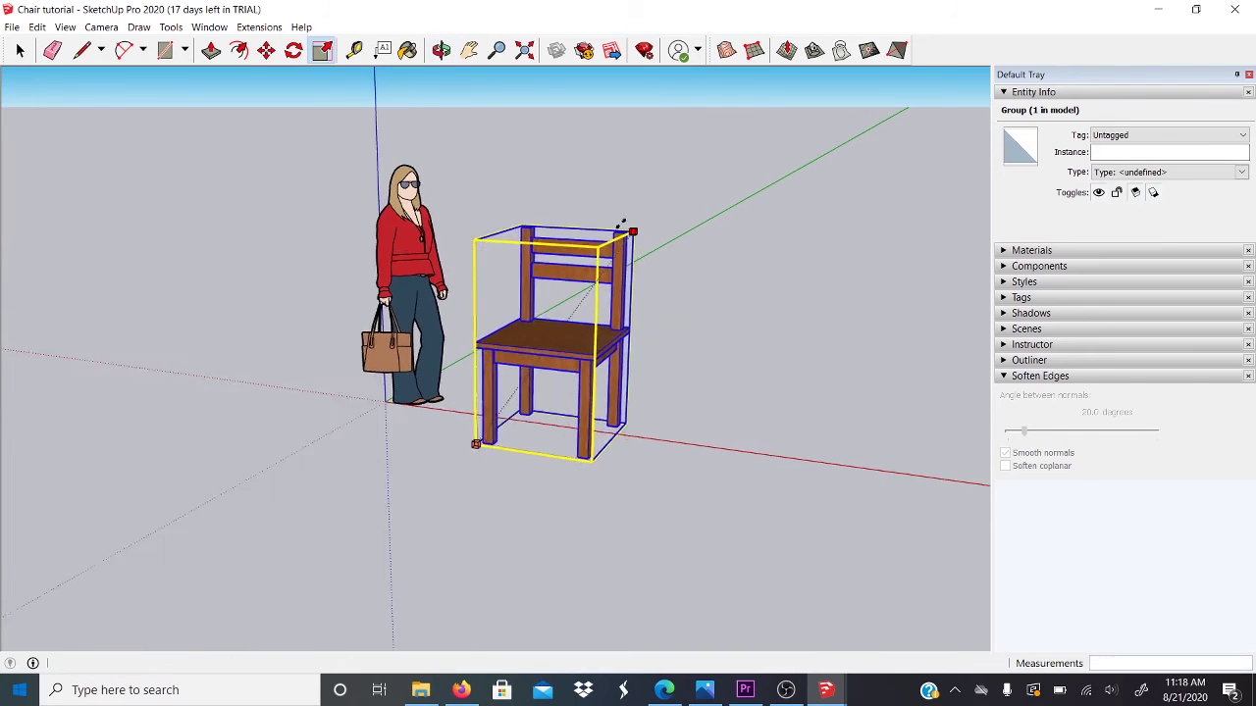
scroll(621, 224, up, 1)
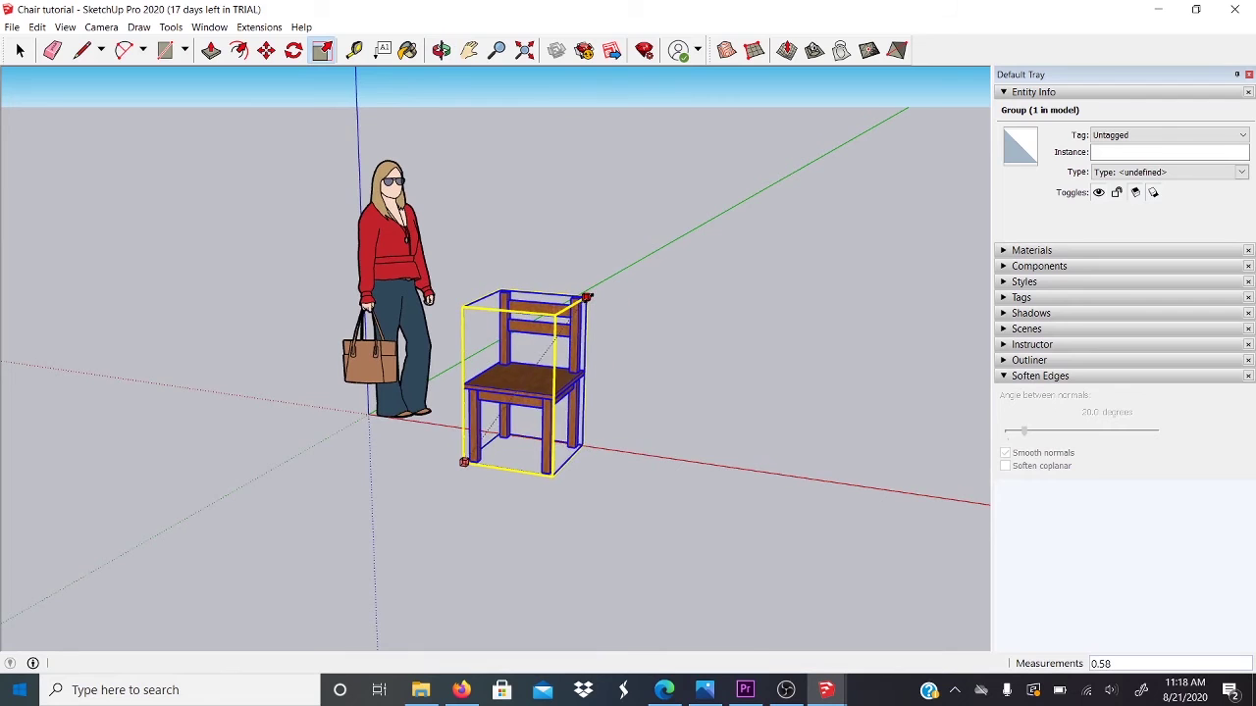
scroll(587, 296, up, 2)
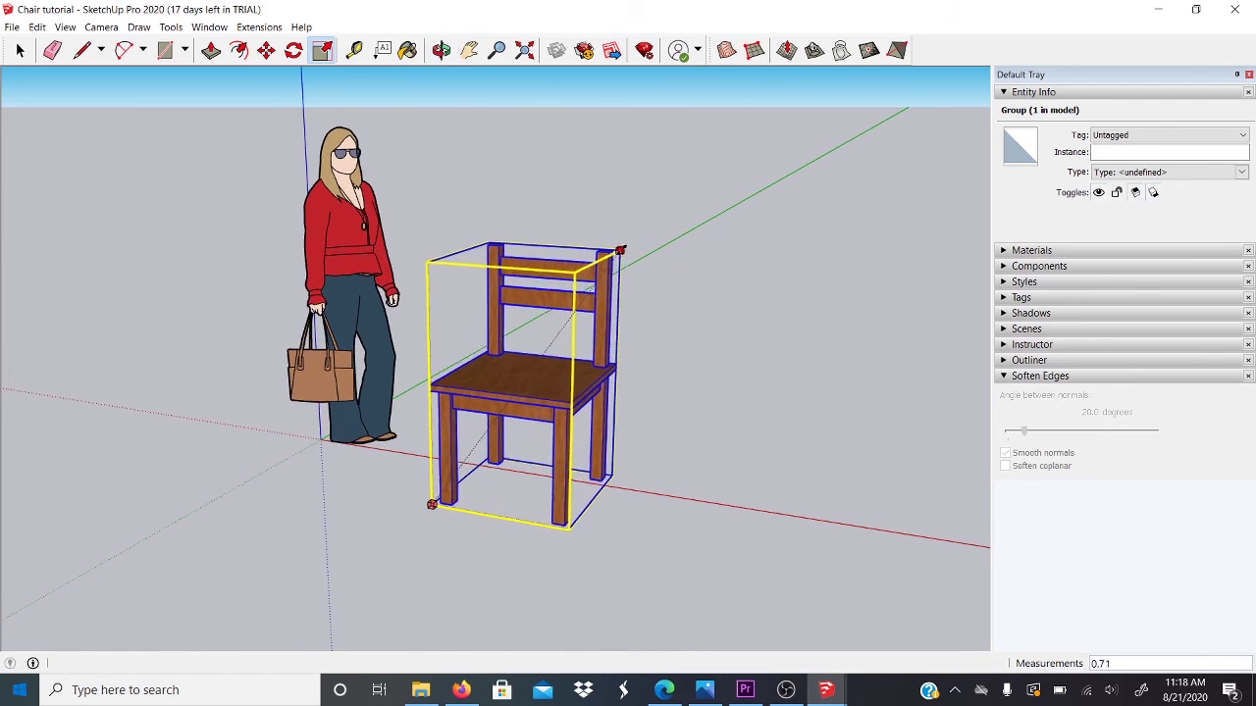
middle_drag(620, 251, 644, 350)
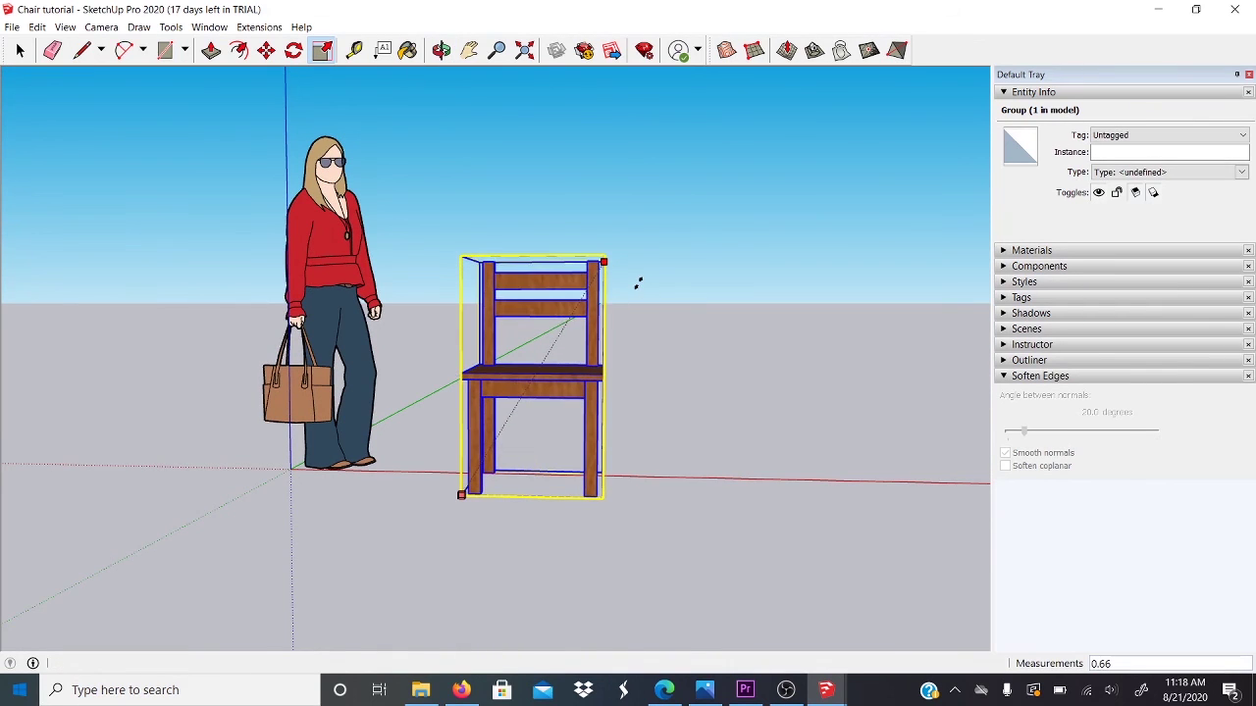
middle_drag(689, 255, 606, 373)
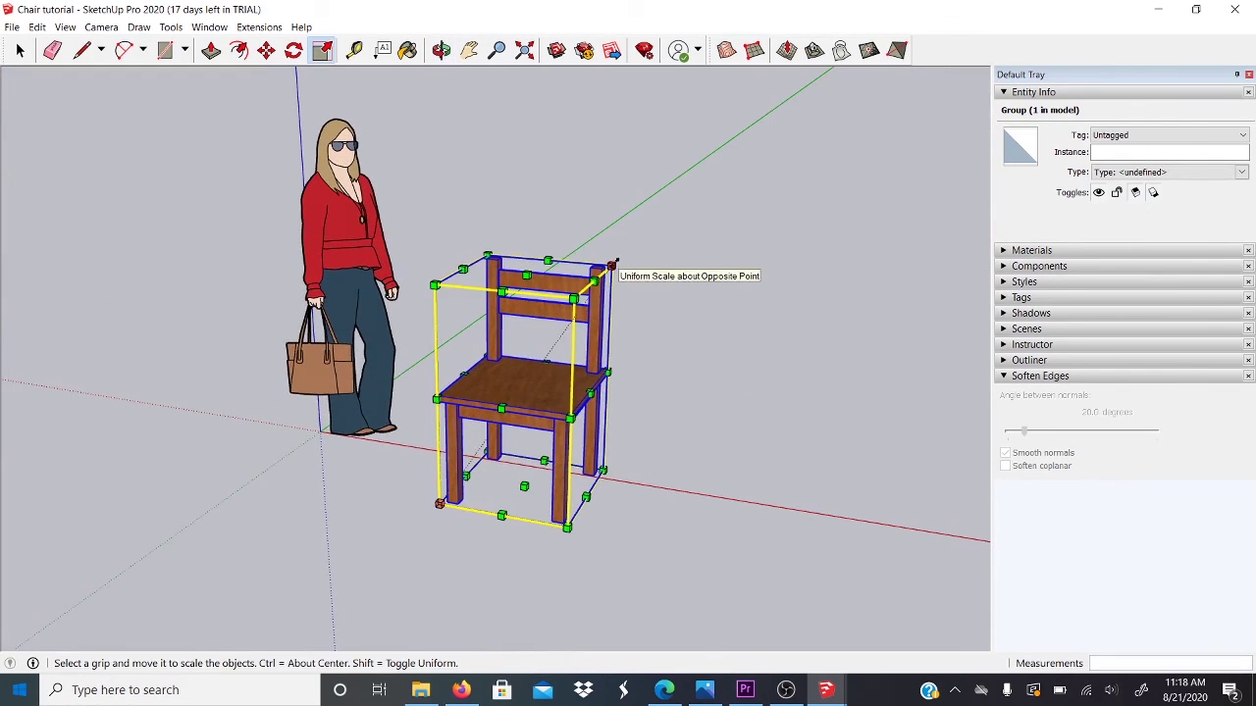
Try uniform scaling of the chair group by hand, then with exact factors of 2, 4 and finally 1
drag(612, 267, 764, 172)
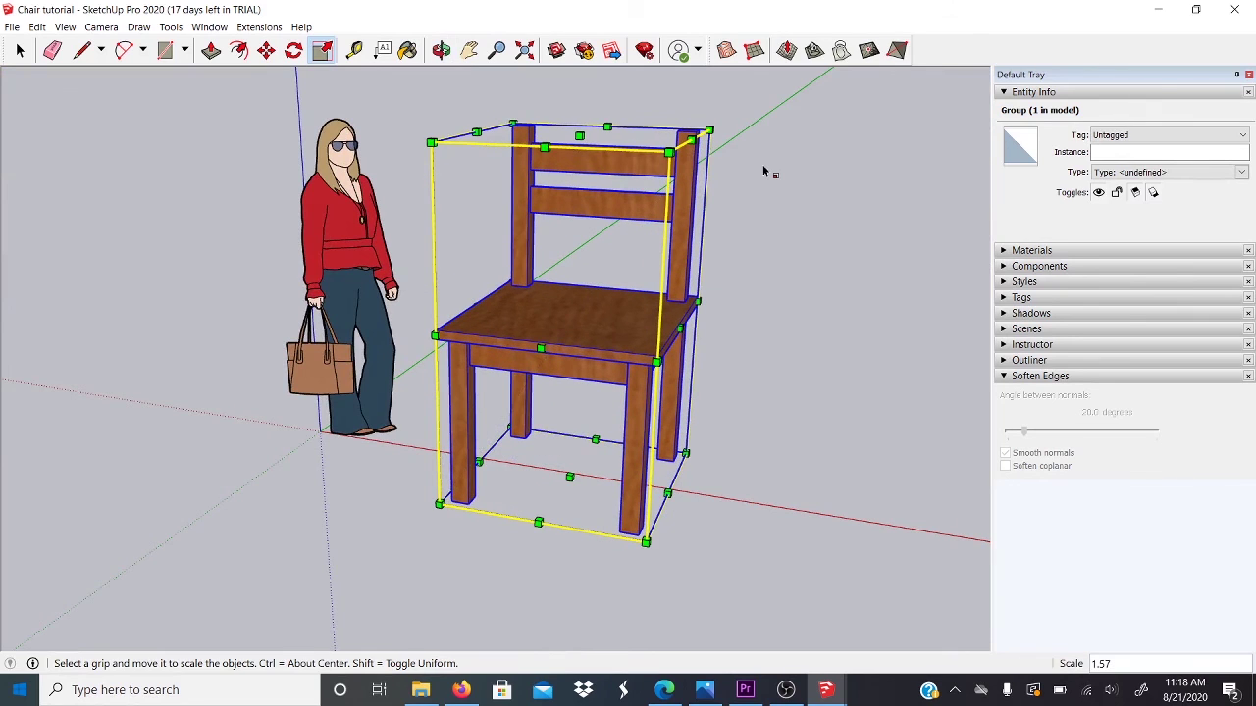
key(Return)
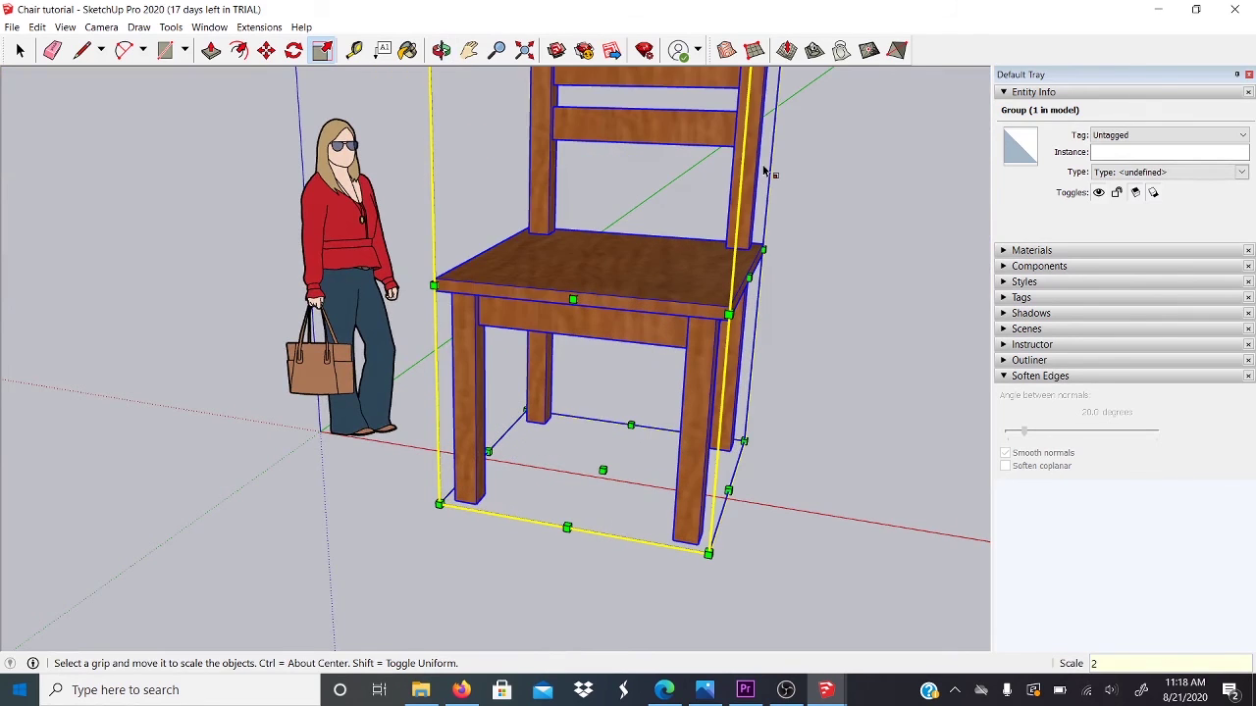
scroll(370, 523, down, 2)
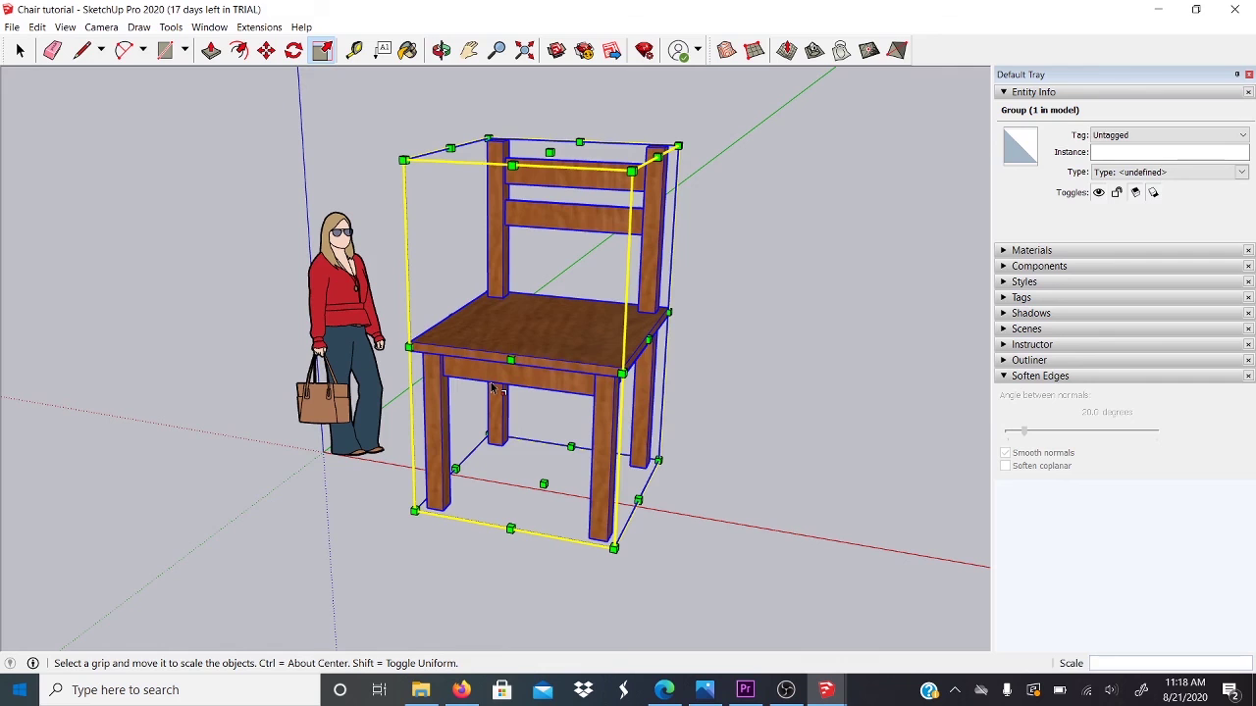
text(4)
key(Return)
scroll(500, 384, down, 2)
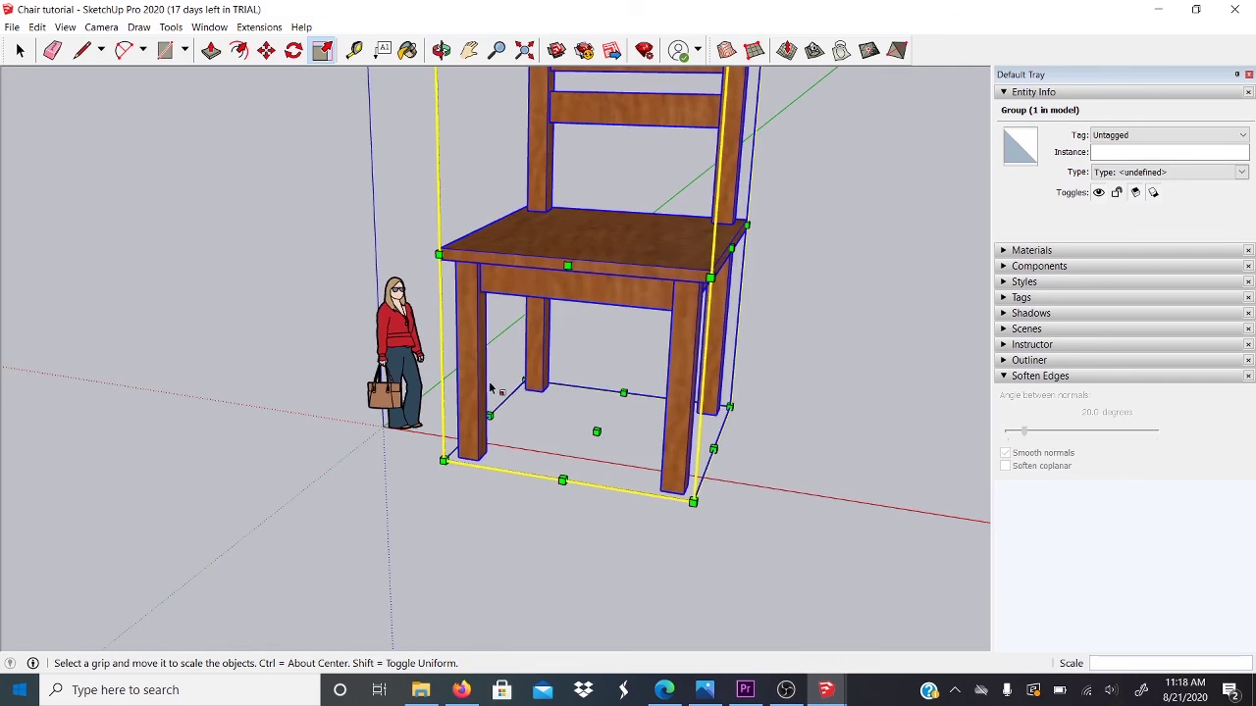
text(1)
key(Return)
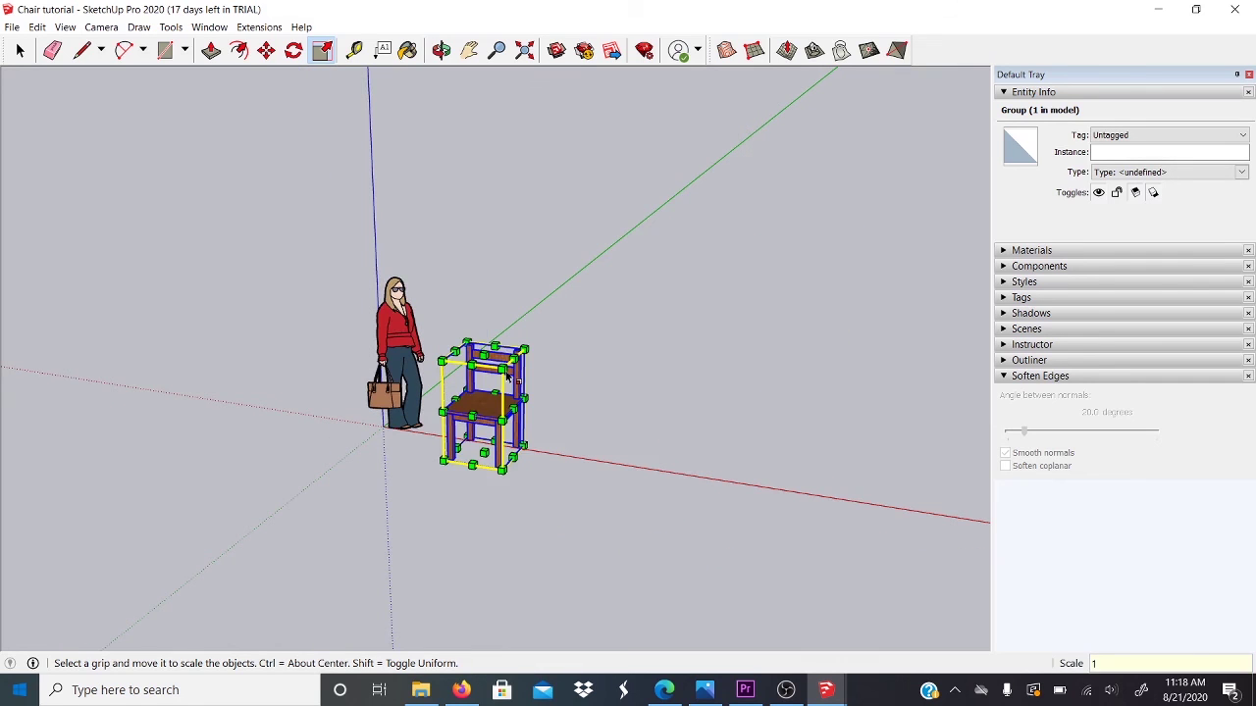
Finish scaling, deselect the chair and examine its proportions beside the human scale figure from several angles
scroll(483, 422, up, 5)
middle_drag(481, 430, 202, 393)
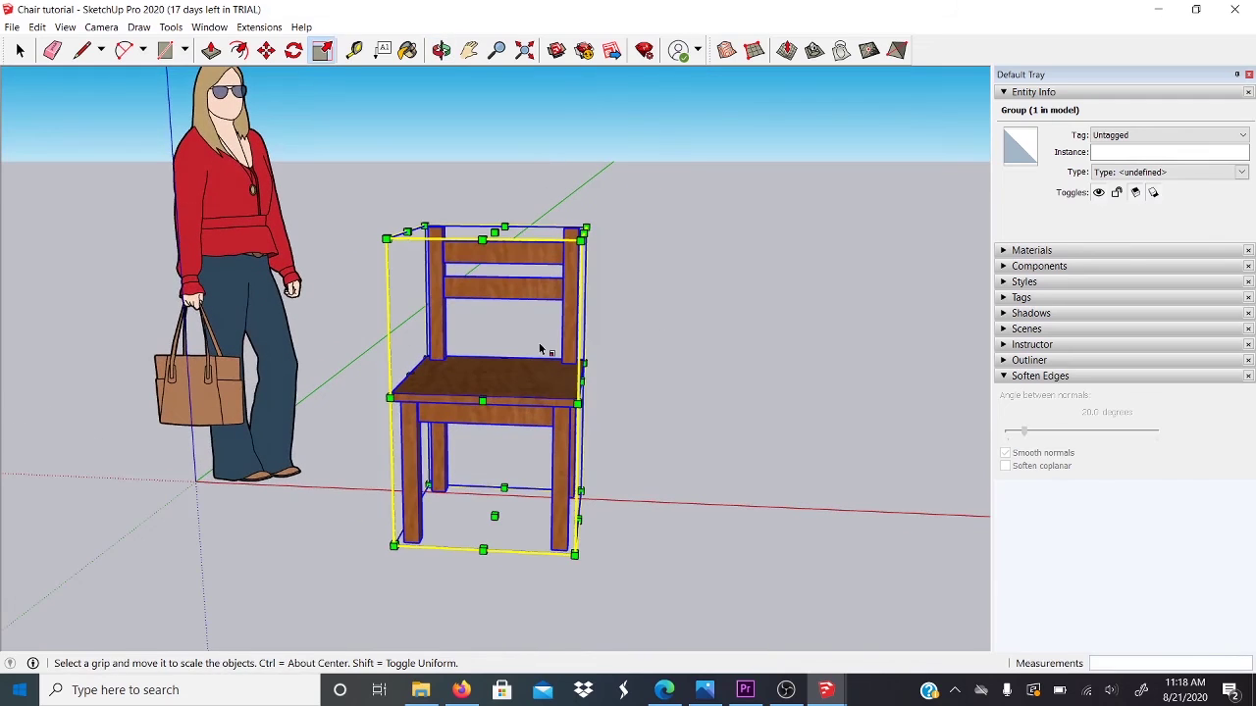
key(space)
middle_drag(773, 339, 513, 438)
click(603, 438)
middle_drag(604, 439, 654, 440)
scroll(769, 380, down, 4)
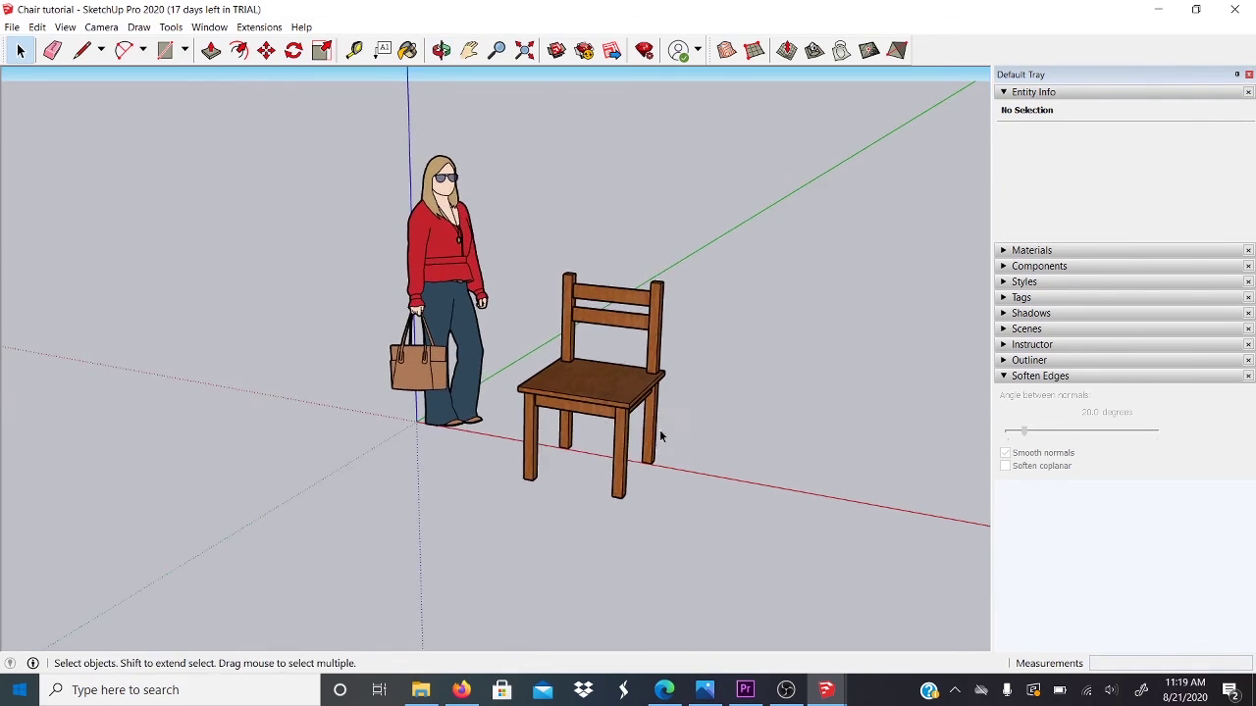
click(468, 256)
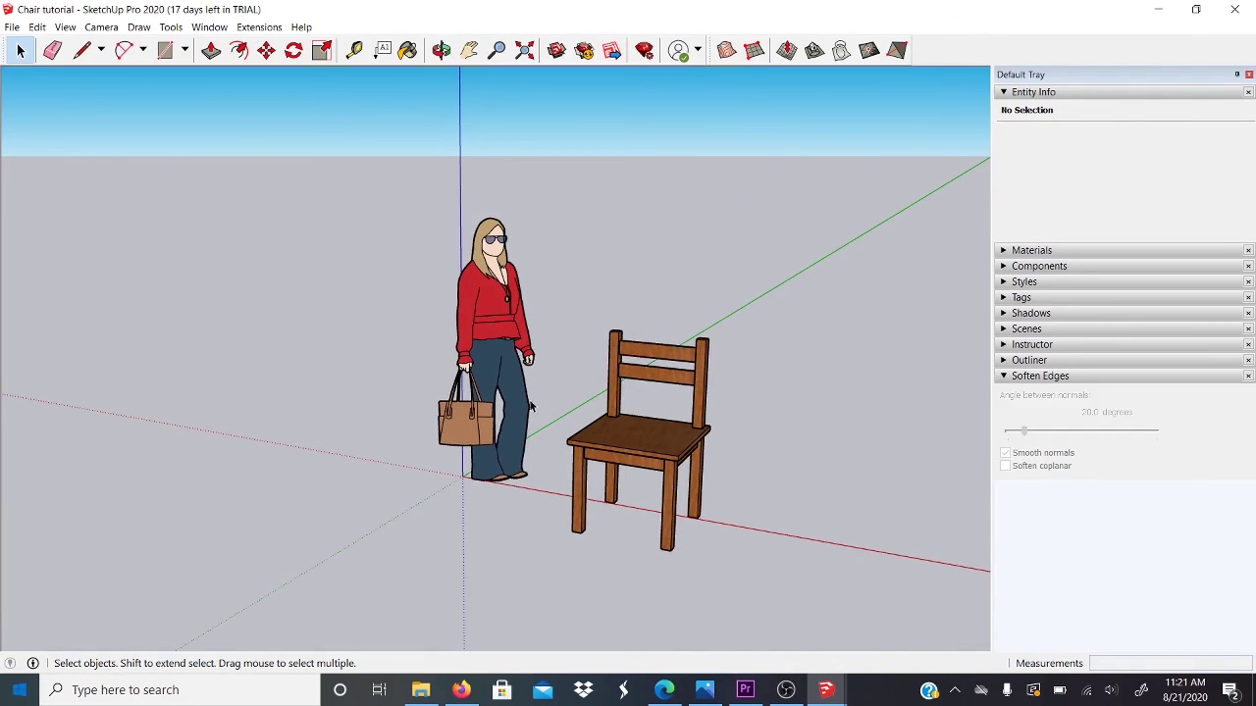
middle_drag(531, 406, 732, 420)
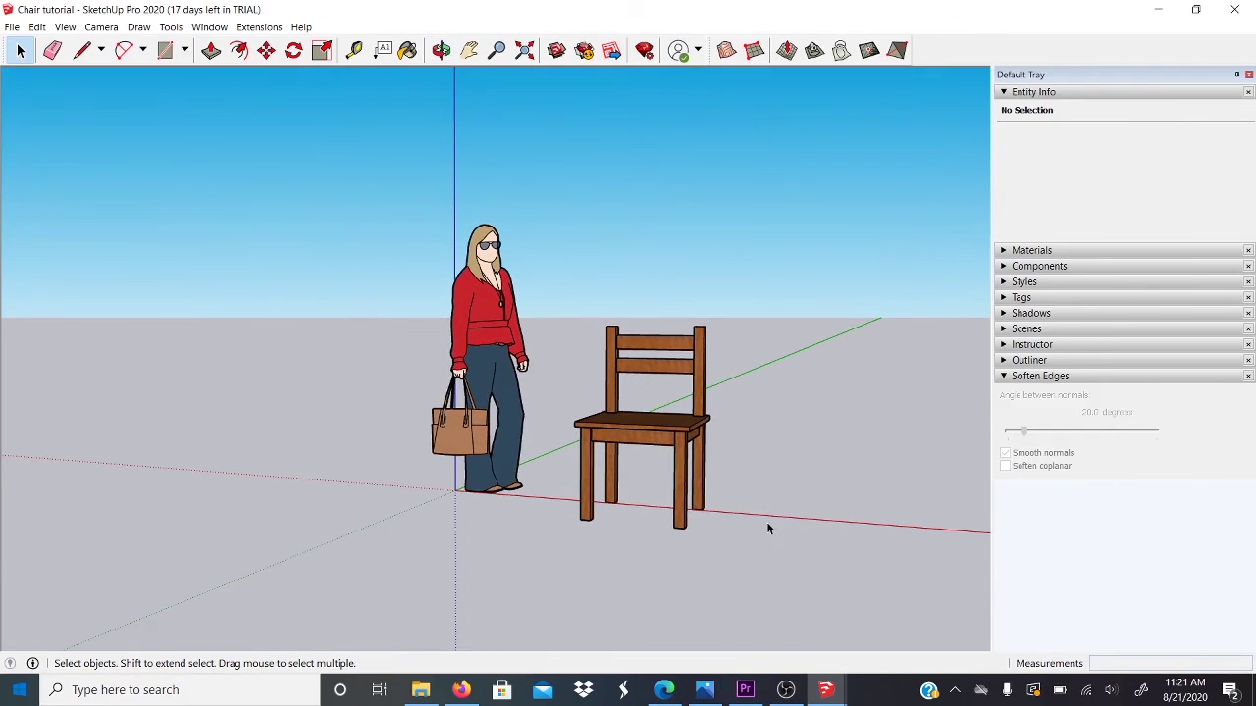
middle_drag(767, 549, 771, 618)
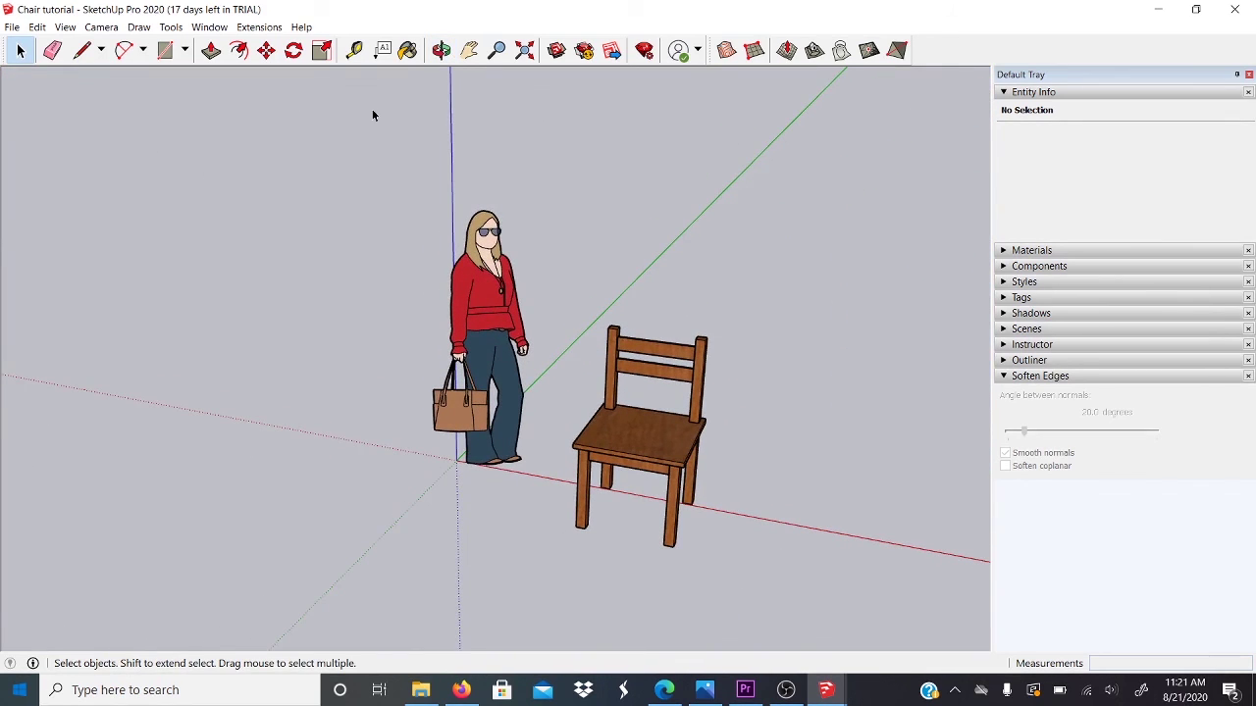
middle_drag(476, 521, 515, 359)
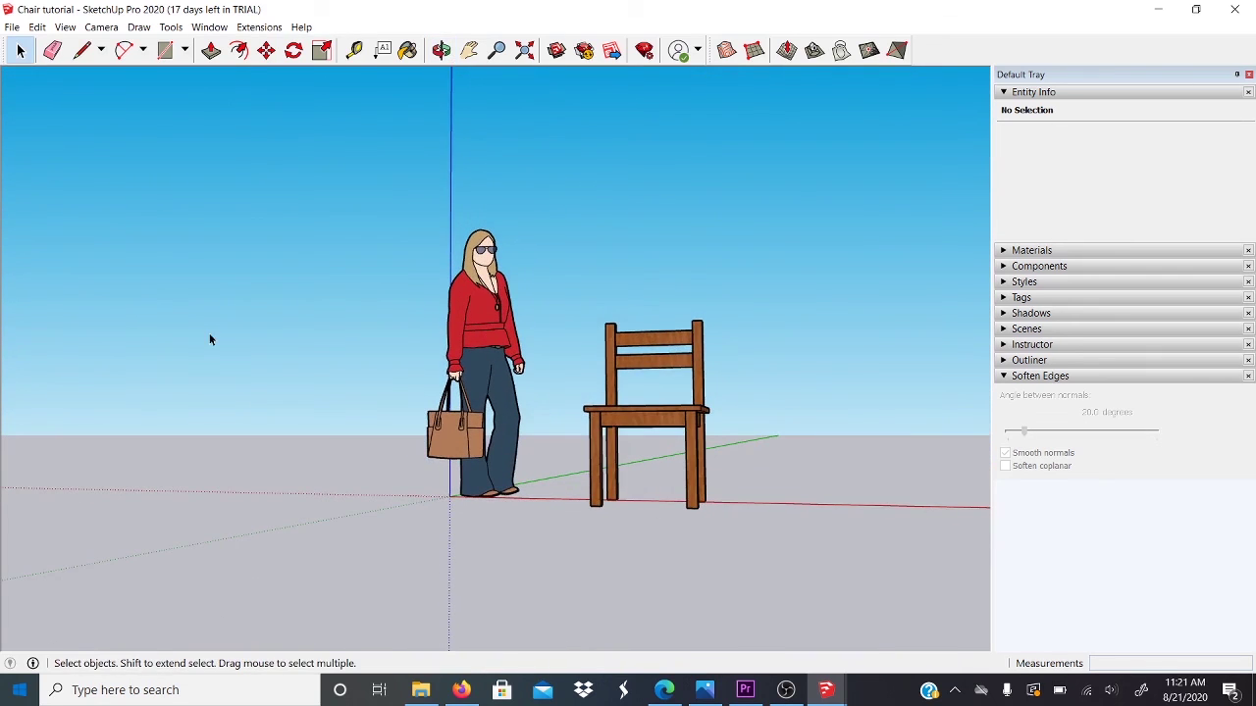